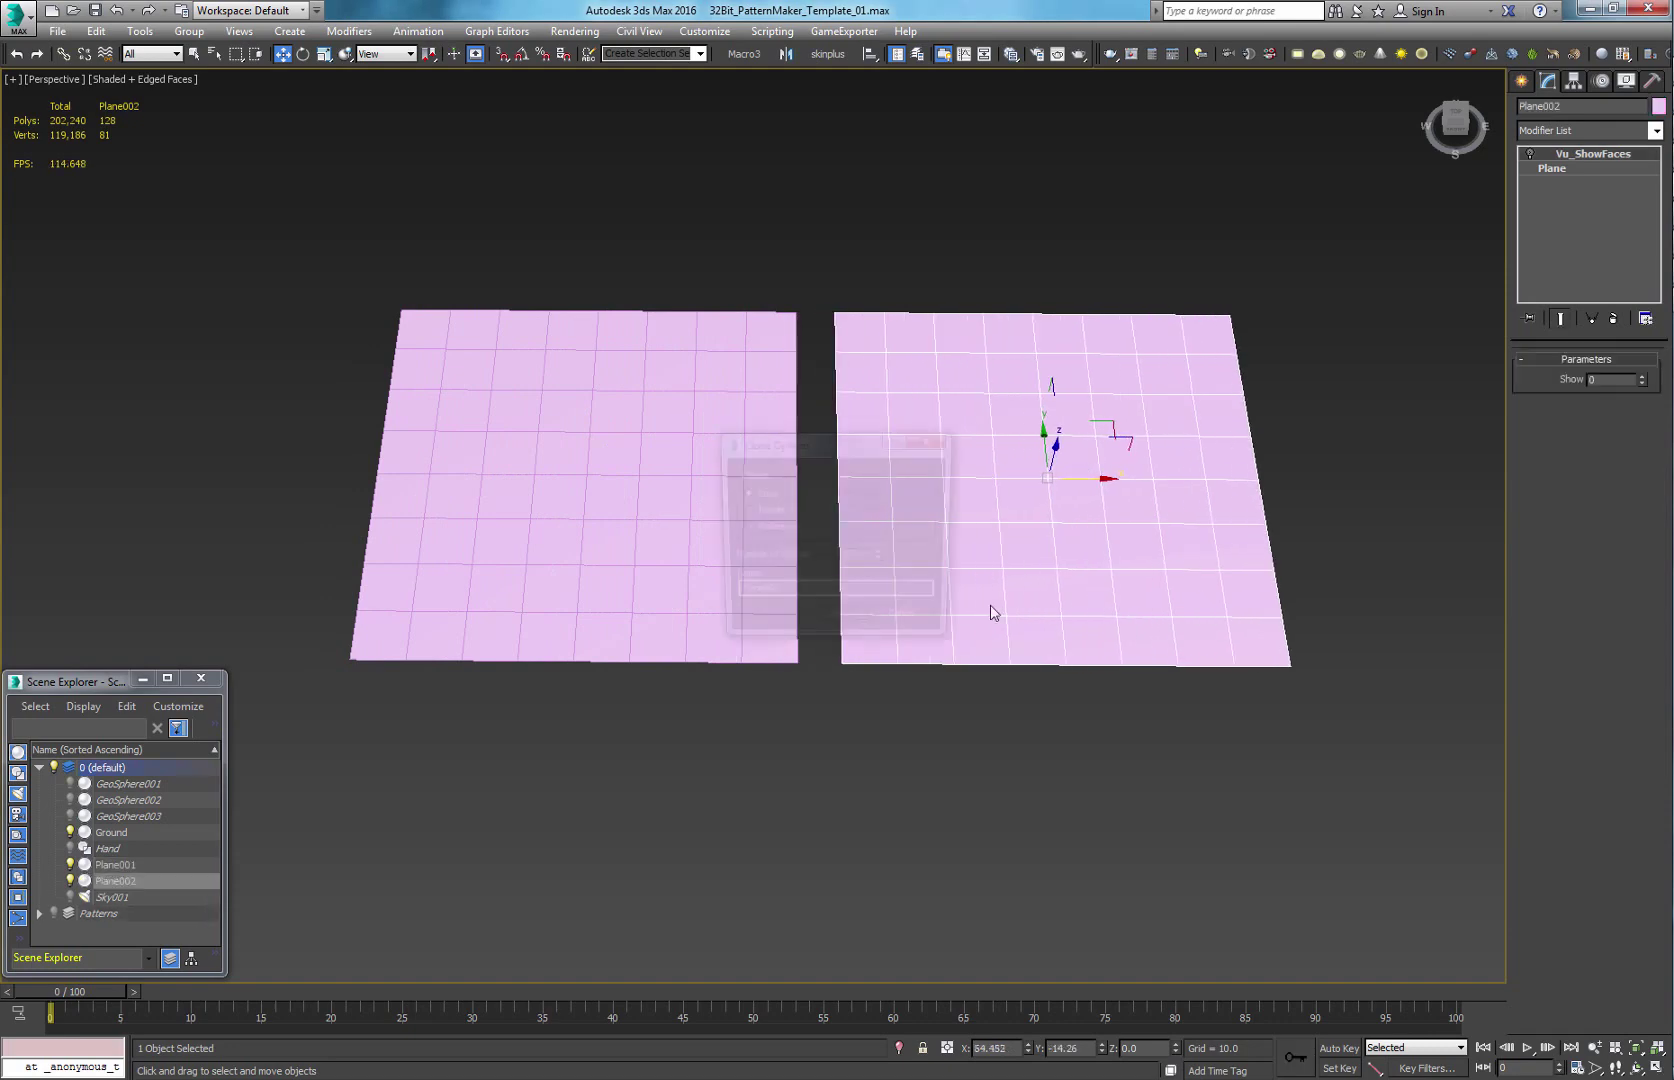
- Confirm the copy of the plane and add a Tessellate modifier with tension 0 beneath its Vu_ShowFaces modifier
{"action": "left_click", "coordinate": [833, 626]}
{"action": "left_click", "coordinate": [1655, 131]}
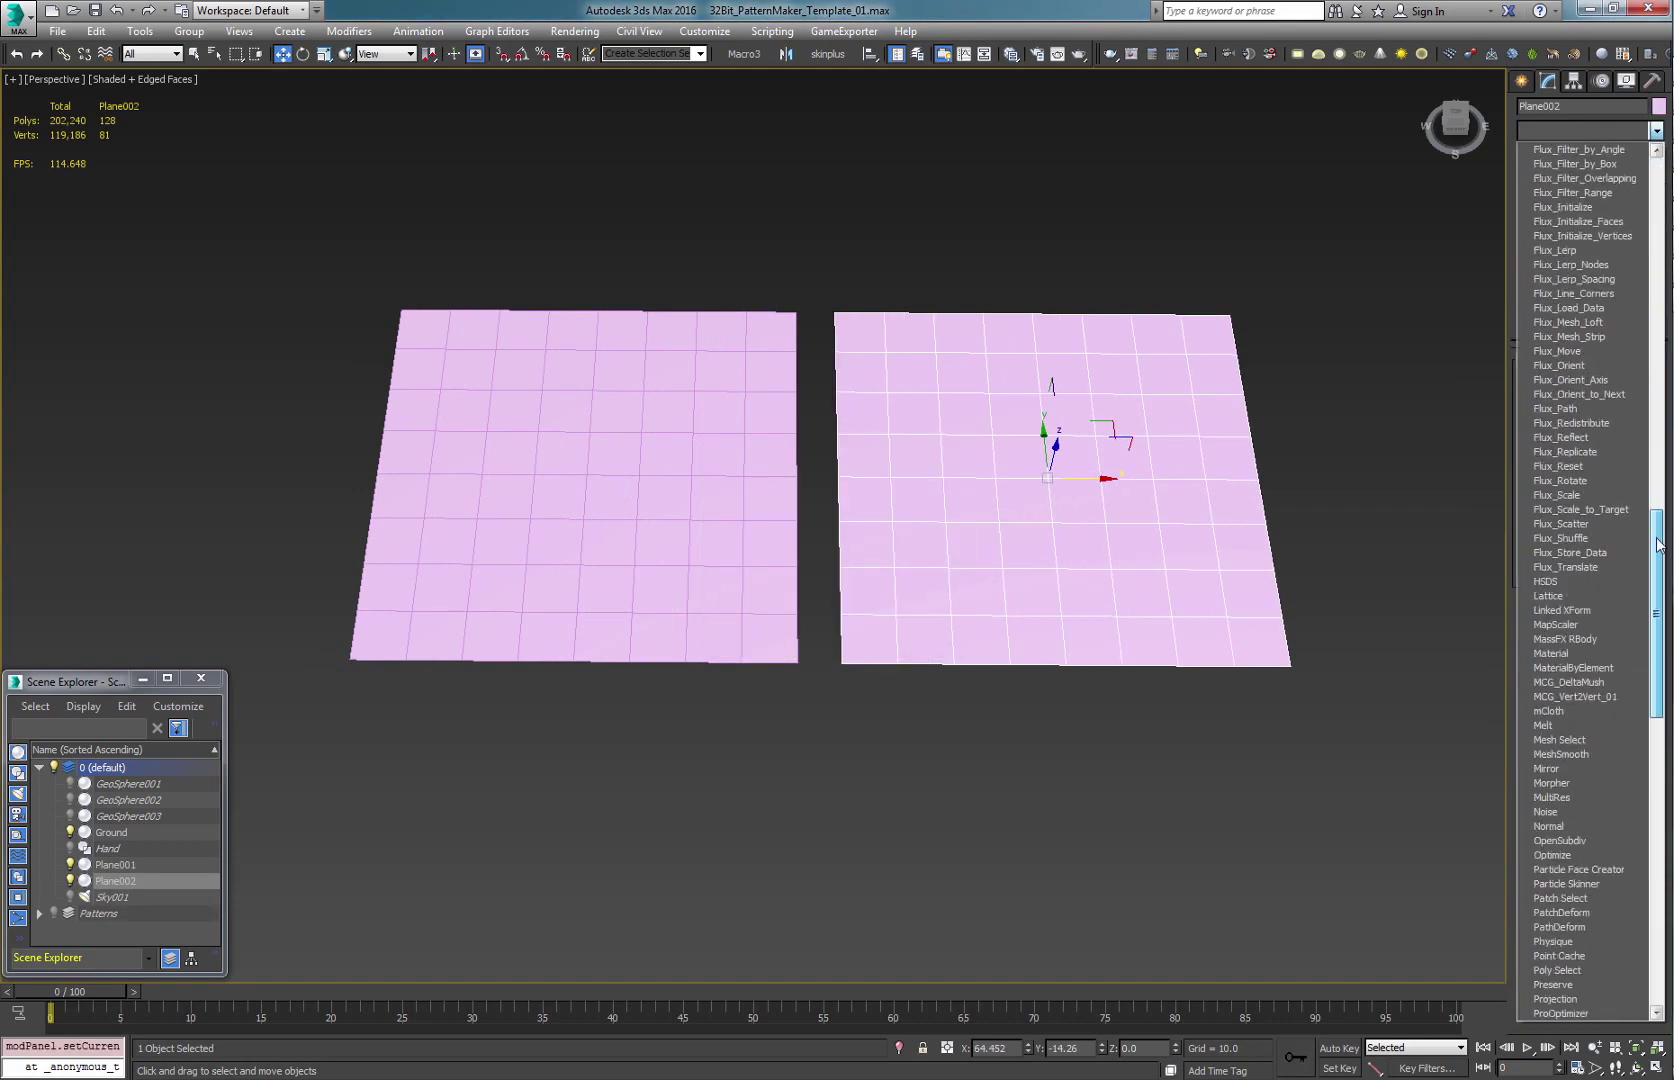
{"action": "scroll", "coordinate": [1580, 600], "scroll_direction": "down", "scroll_amount": 5}
{"action": "left_click", "coordinate": [1560, 540]}
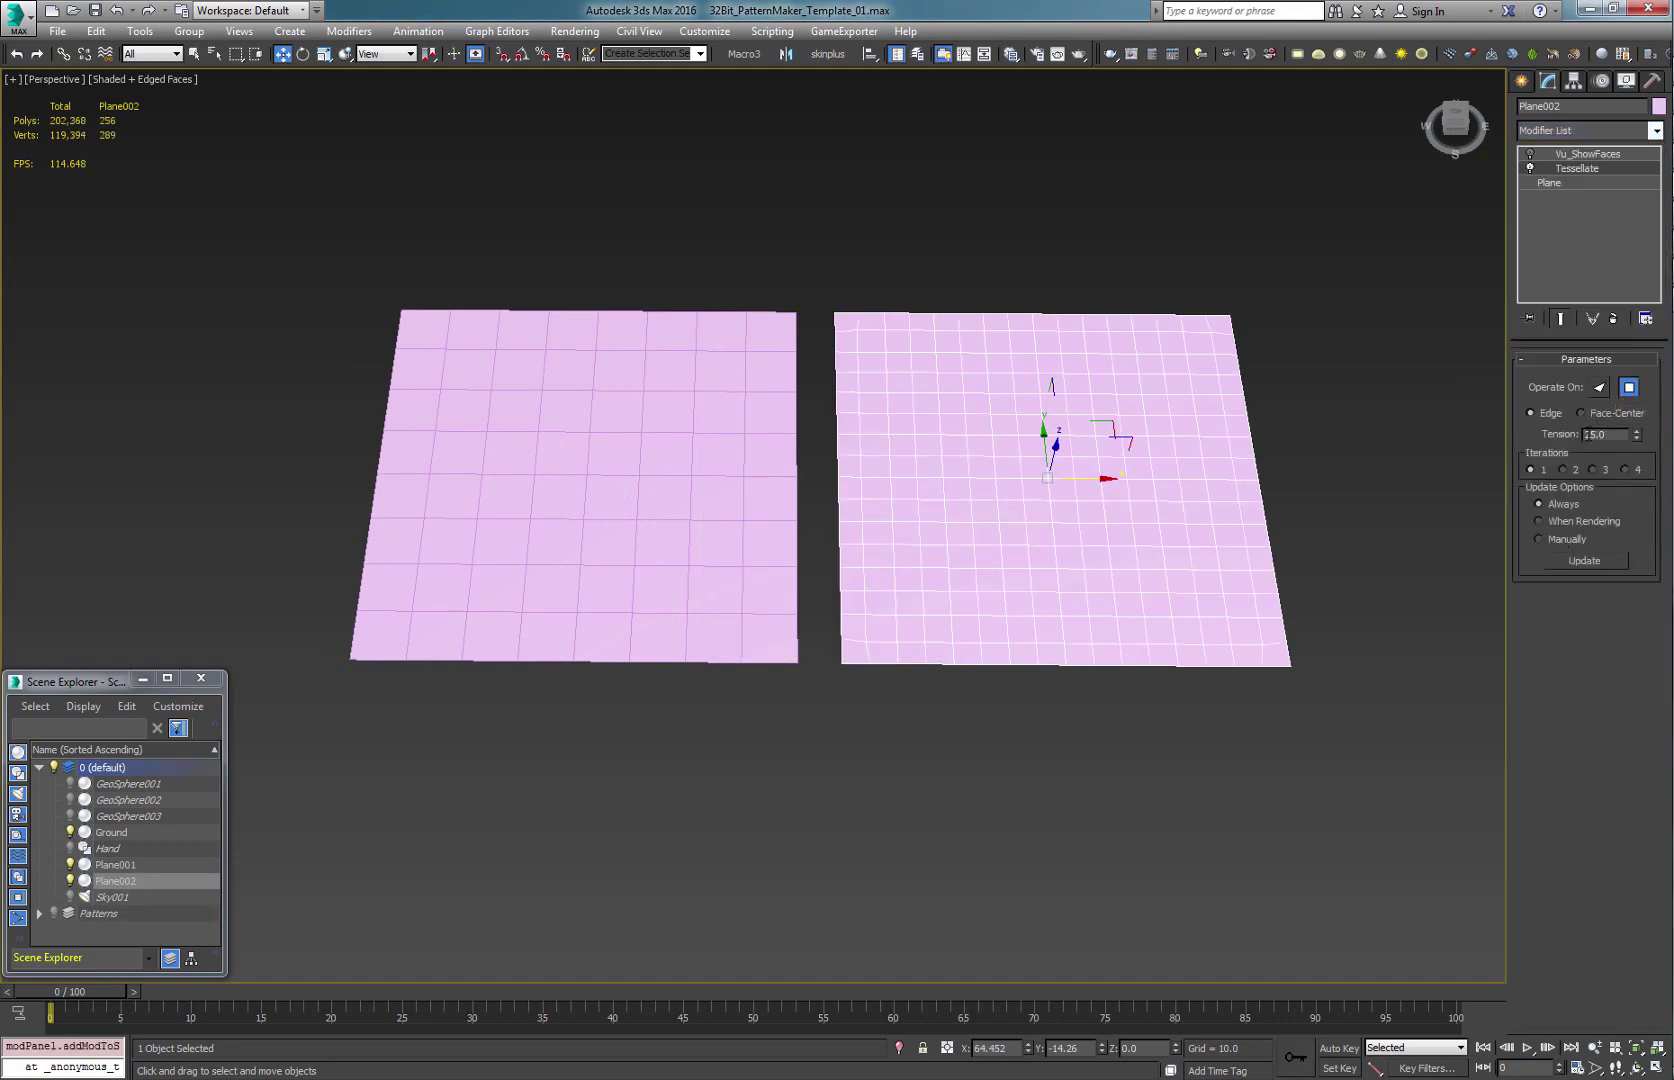
{"action": "right_click", "coordinate": [1636, 435]}
{"action": "middle_click_drag", "start_coordinate": [1185, 546], "coordinate": [1140, 550]}
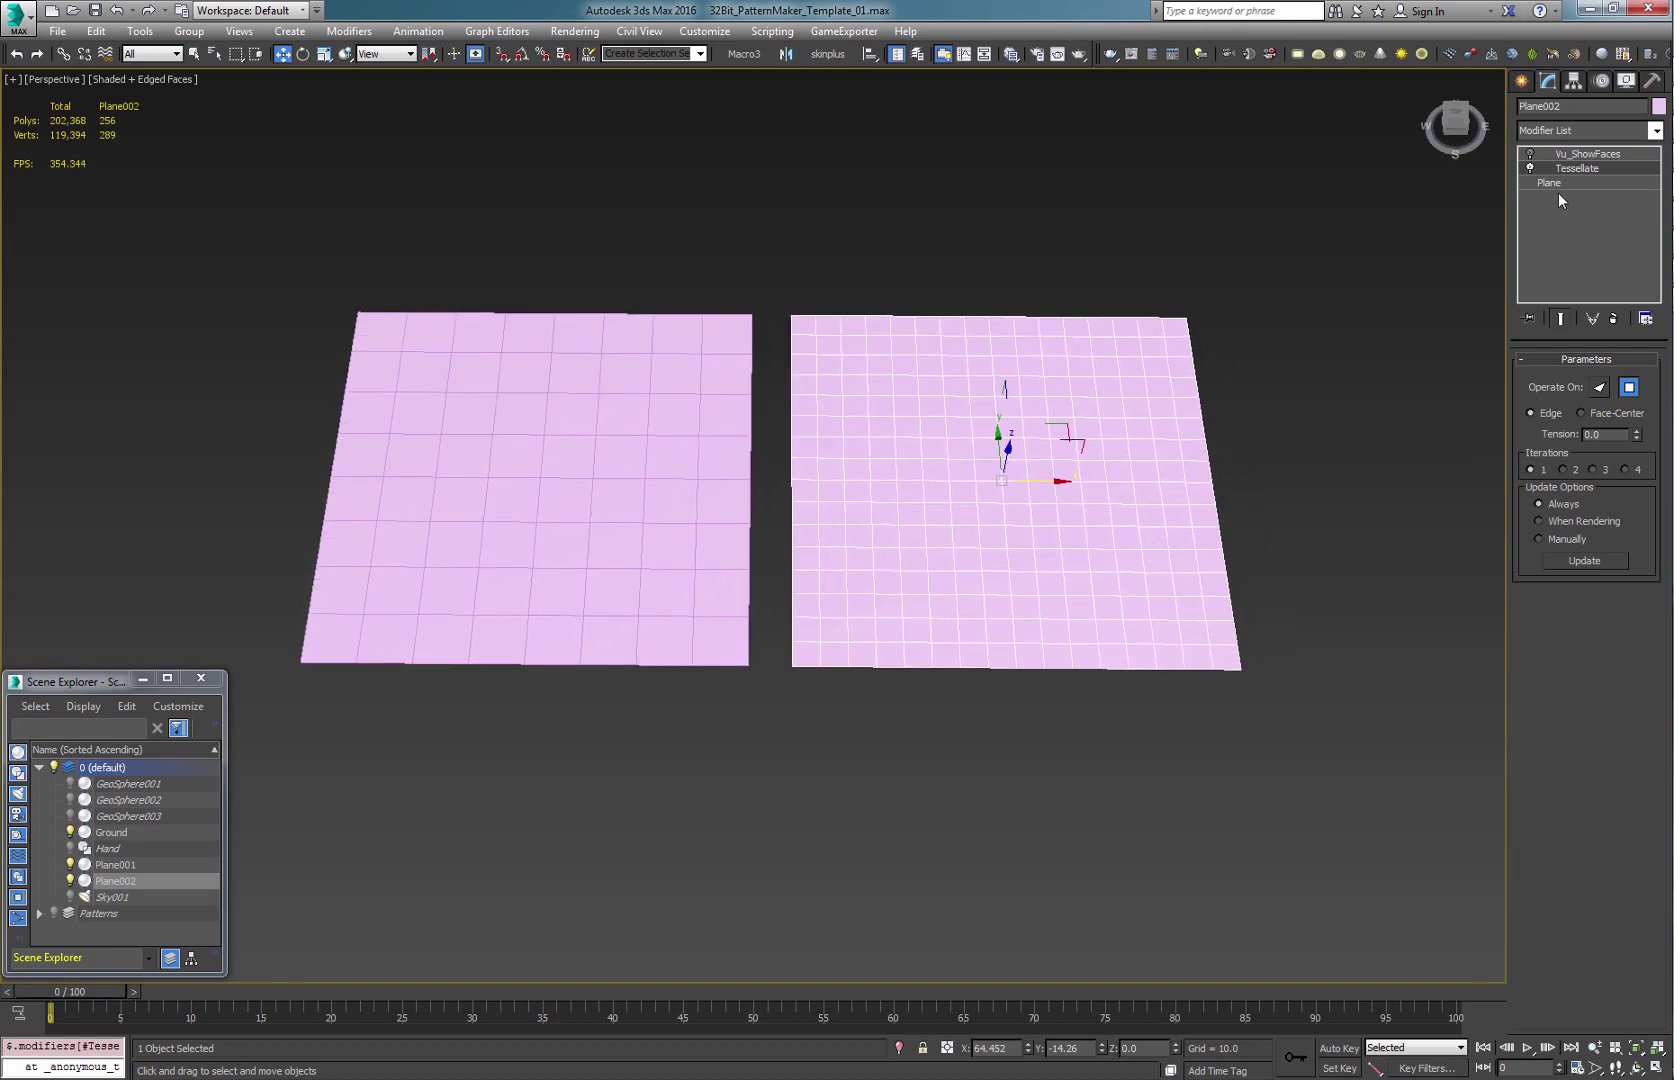
- Enable the Vu_ShowFaces modifier on Plane002 and vary its Show value to preview the tessellated face order
{"action": "left_click", "coordinate": [1529, 154]}
{"action": "left_click", "coordinate": [1588, 157]}
{"action": "left_click_drag", "start_coordinate": [1640, 380], "coordinate": [1598, 399]}
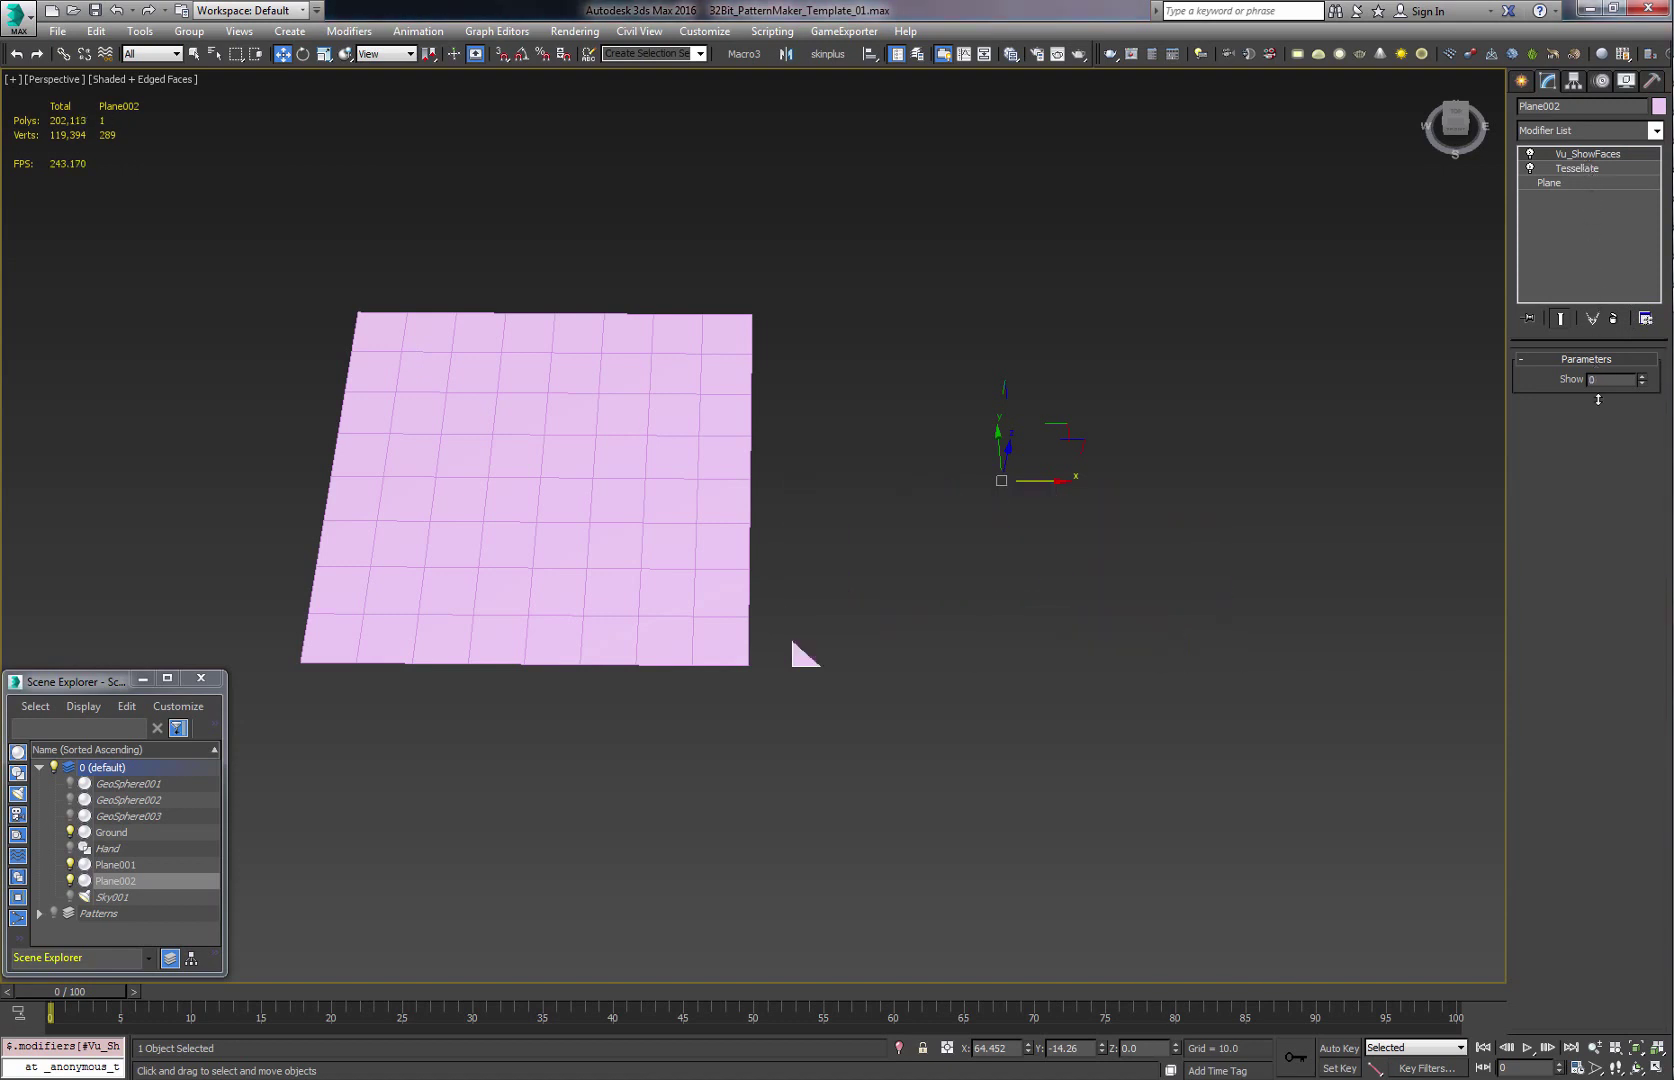
- Set Plane001's length and width segments to 16 each
{"action": "left_click", "coordinate": [603, 576]}
{"action": "type", "text": "16"}
{"action": "key", "text": "Tab"}
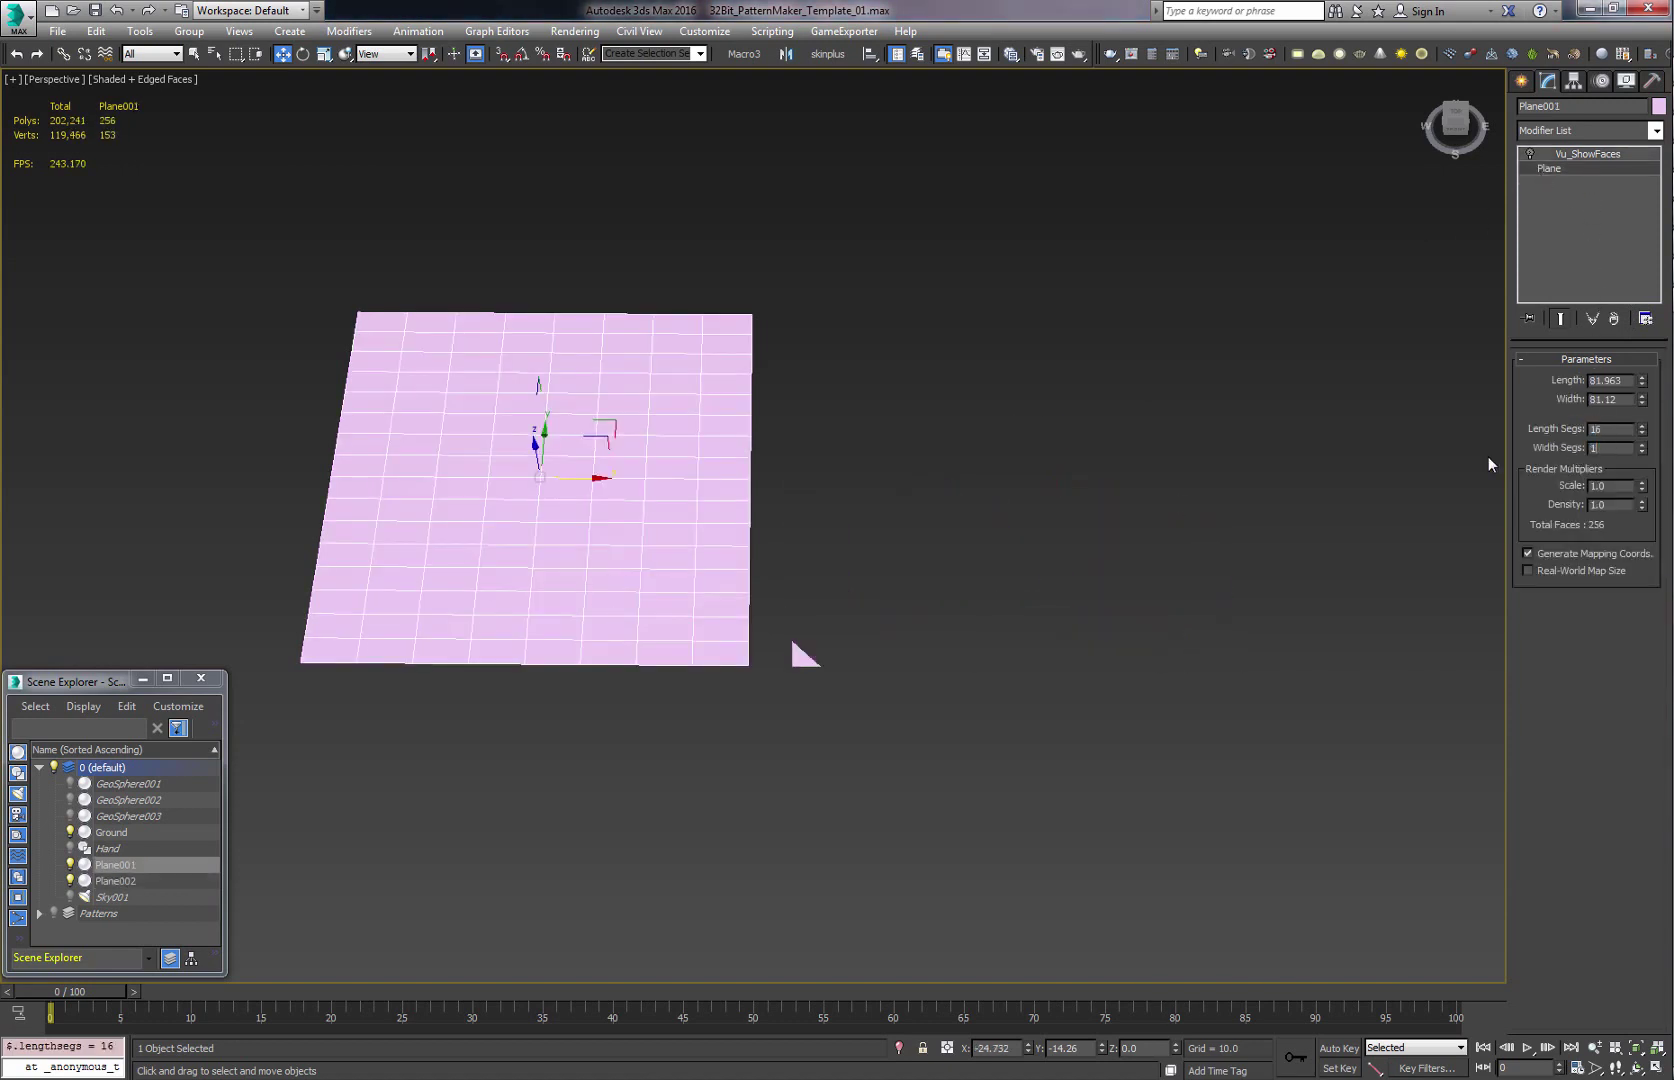
{"action": "type", "text": "16"}
{"action": "key", "text": "Tab"}
- Enable the Vu_ShowFaces modifier on Plane001 and increase its Show value to reveal the faces in order
{"action": "left_click", "coordinate": [1530, 155]}
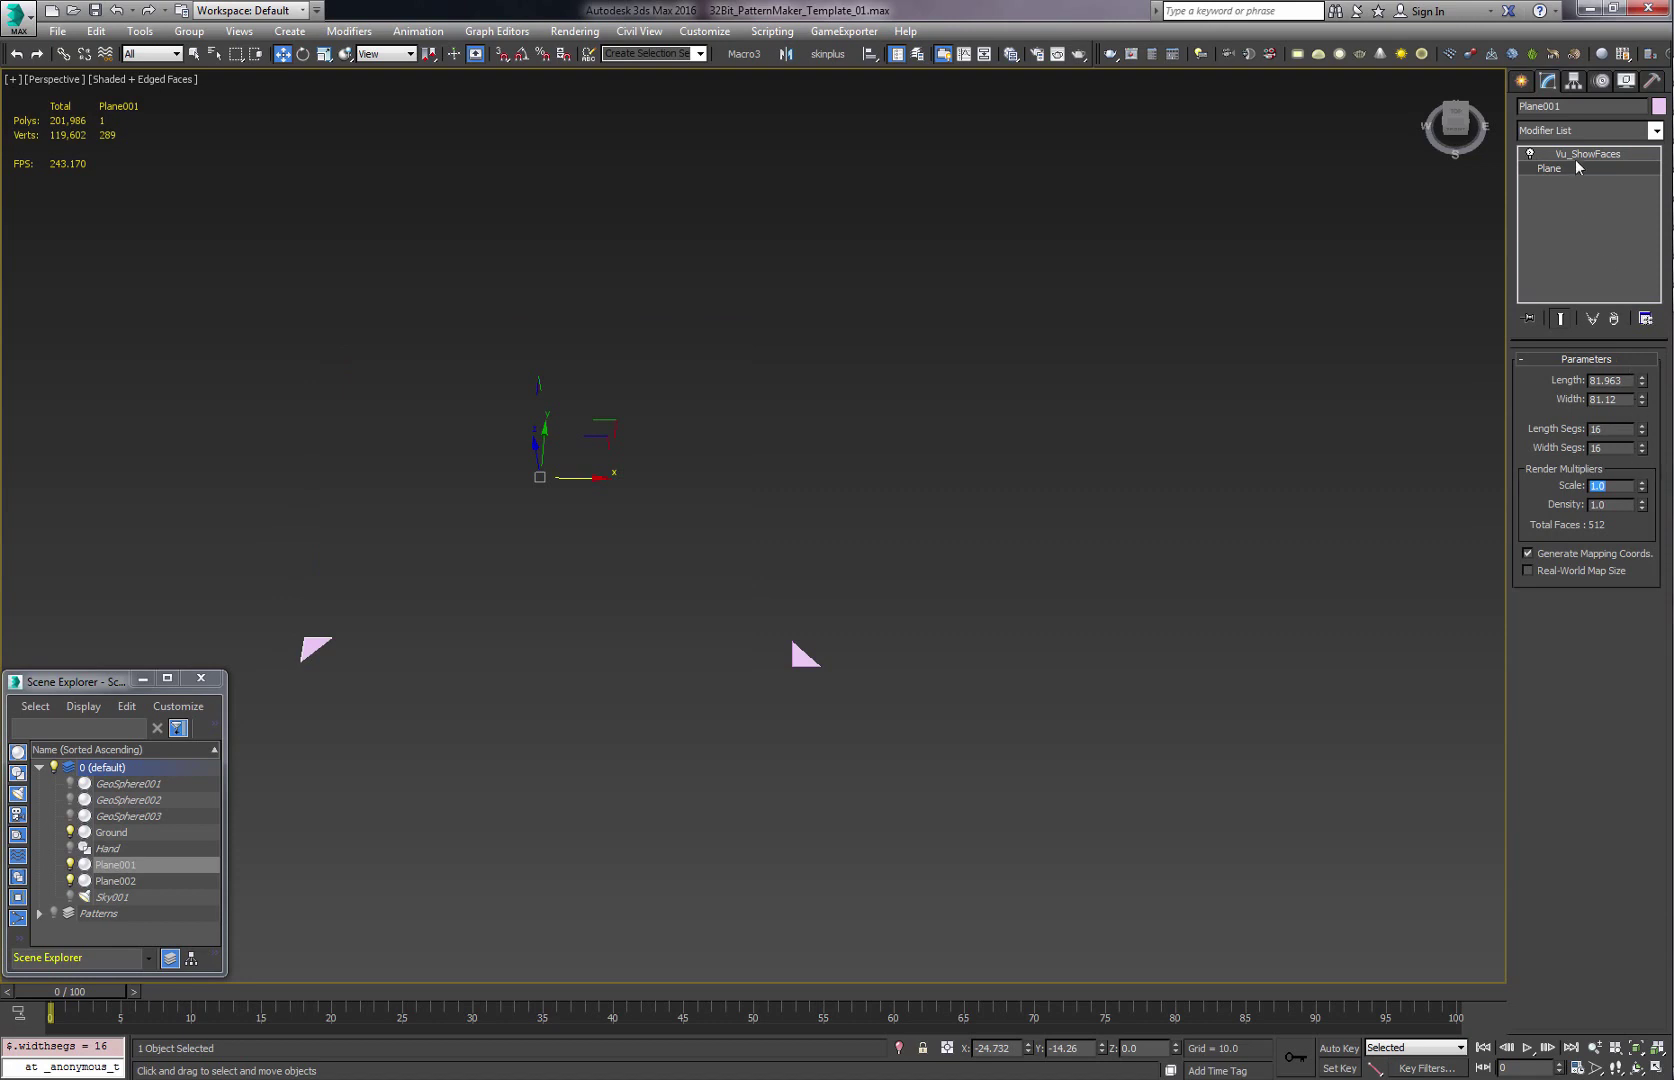
{"action": "left_click", "coordinate": [1581, 155]}
{"action": "left_click_drag", "start_coordinate": [1641, 381], "coordinate": [1571, 926]}
- Vary the Vu_ShowFaces Show value on Plane002 to examine how the Tessellate modifier orders its faces
{"action": "left_click", "coordinate": [808, 665]}
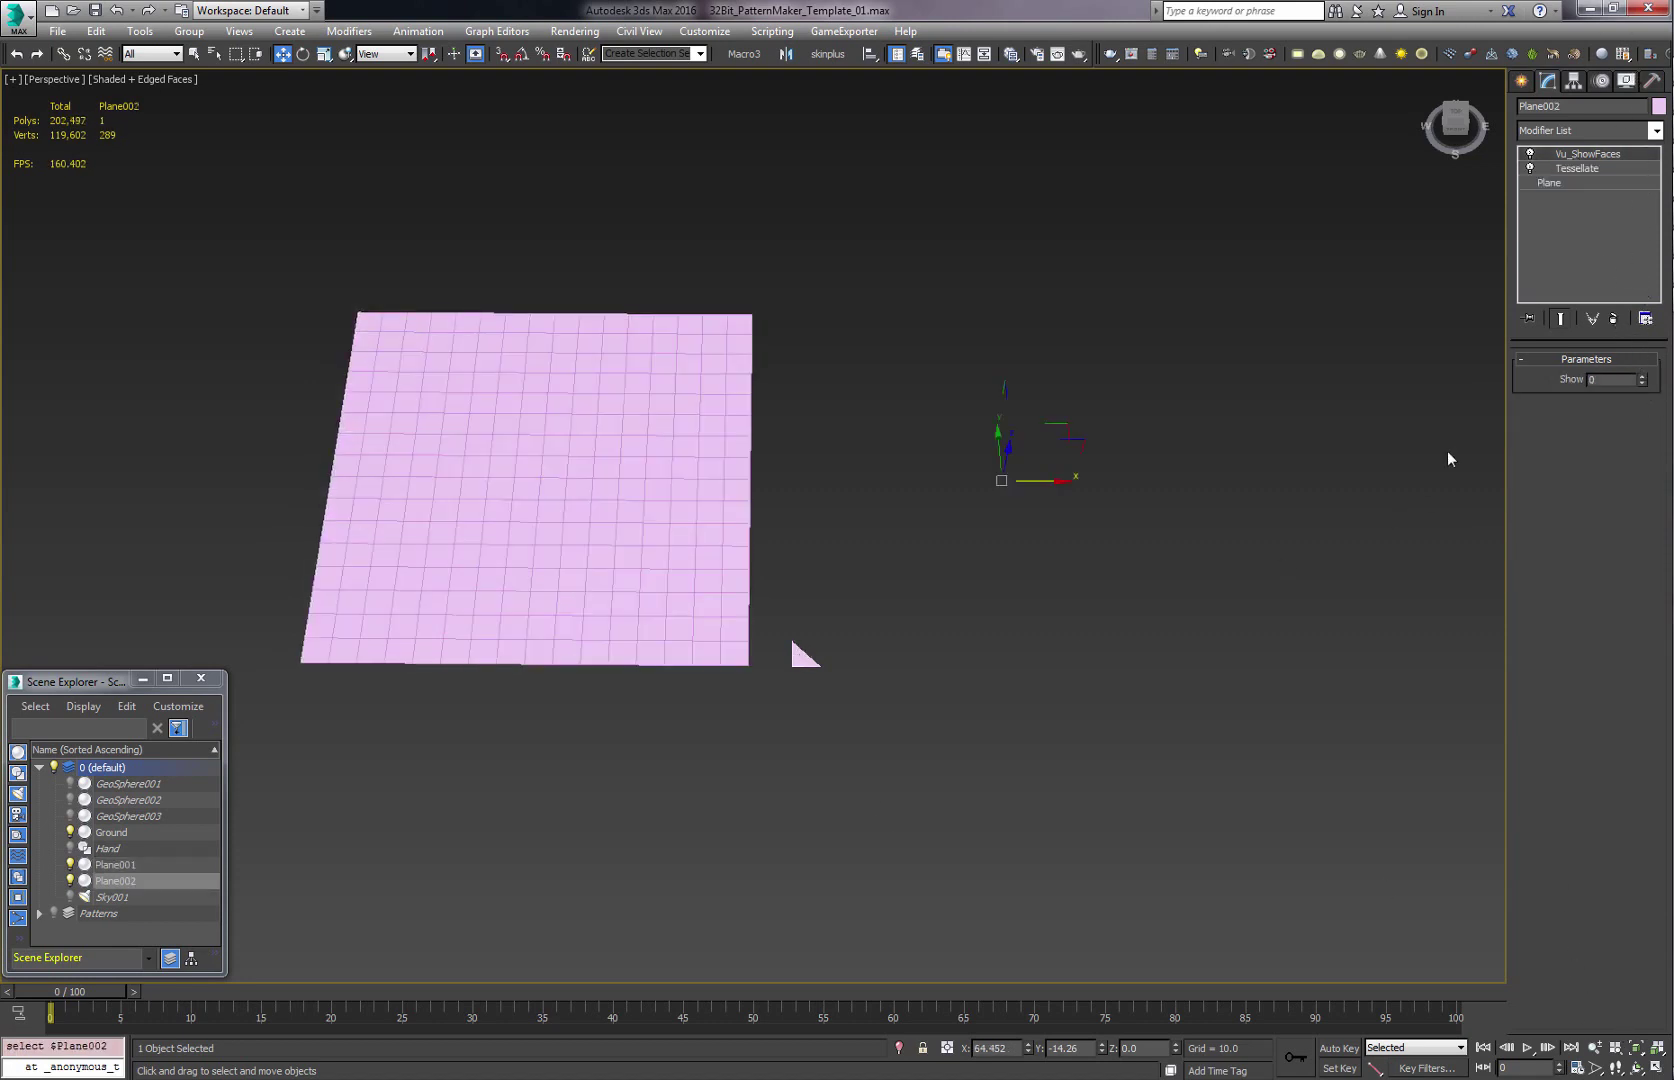
{"action": "left_click_drag", "start_coordinate": [1641, 383], "coordinate": [1641, 460]}
{"action": "left_click", "coordinate": [1578, 174]}
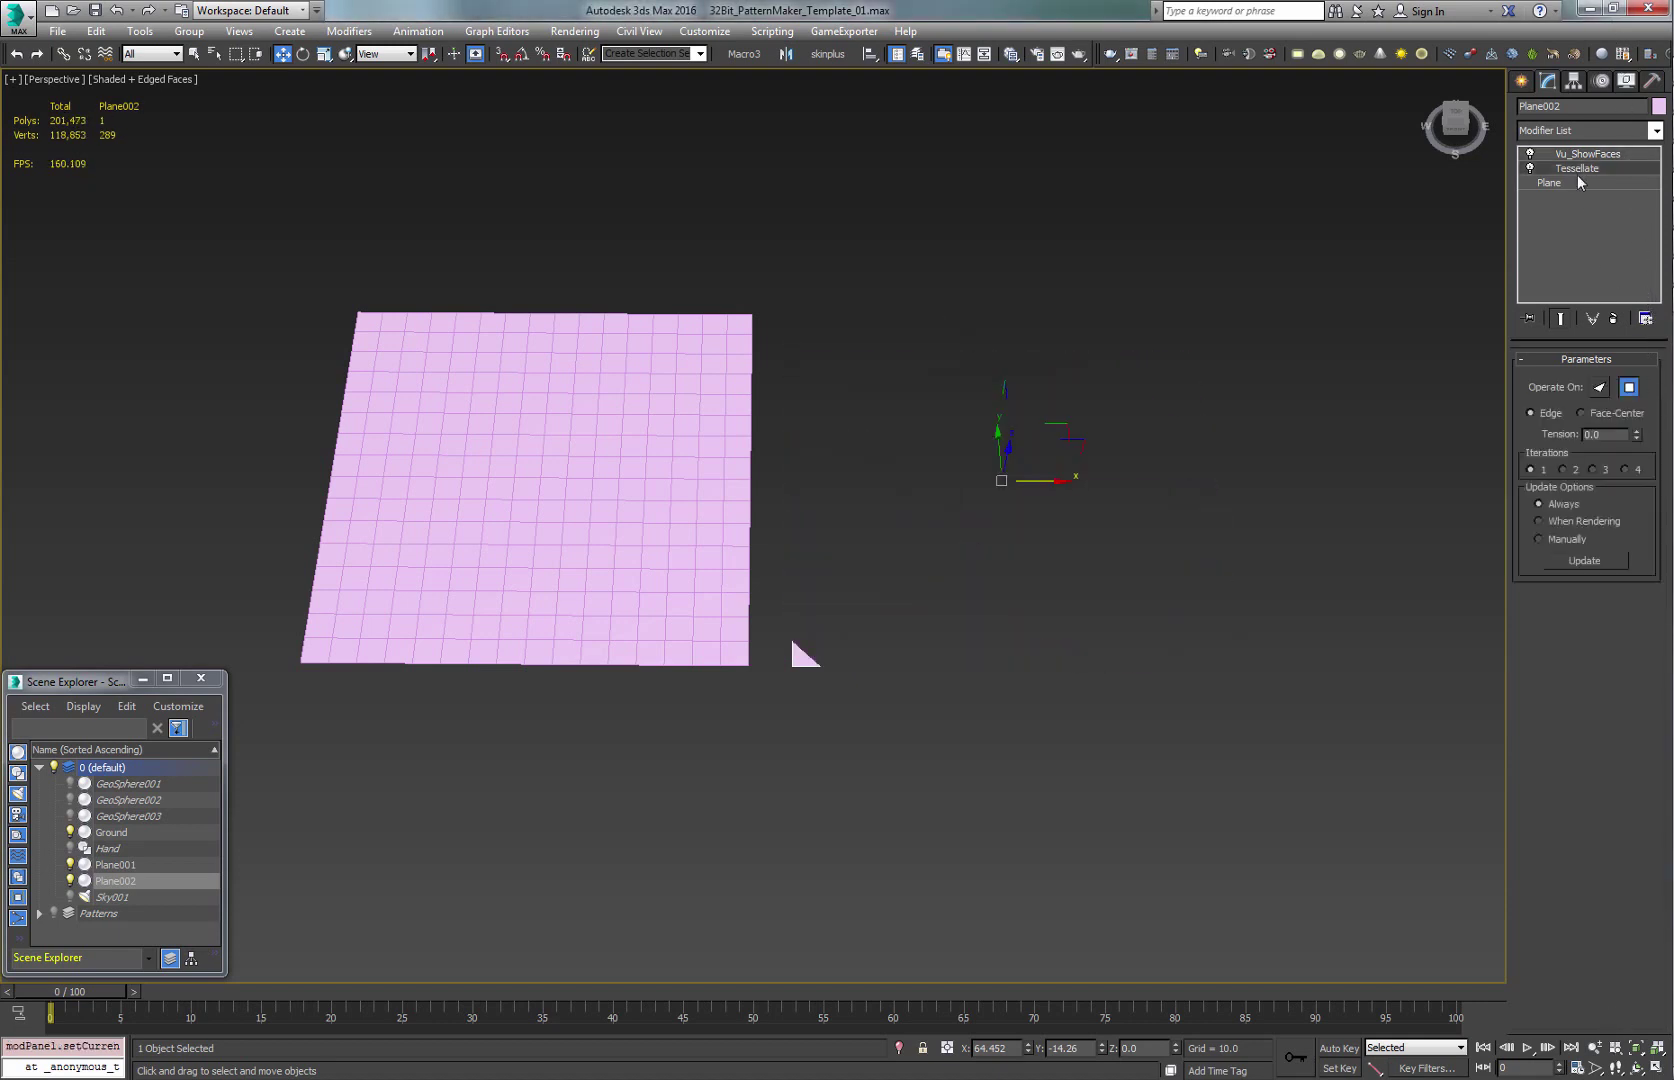
{"action": "left_click", "coordinate": [1565, 156]}
{"action": "left_click_drag", "start_coordinate": [1641, 390], "coordinate": [1595, 662]}
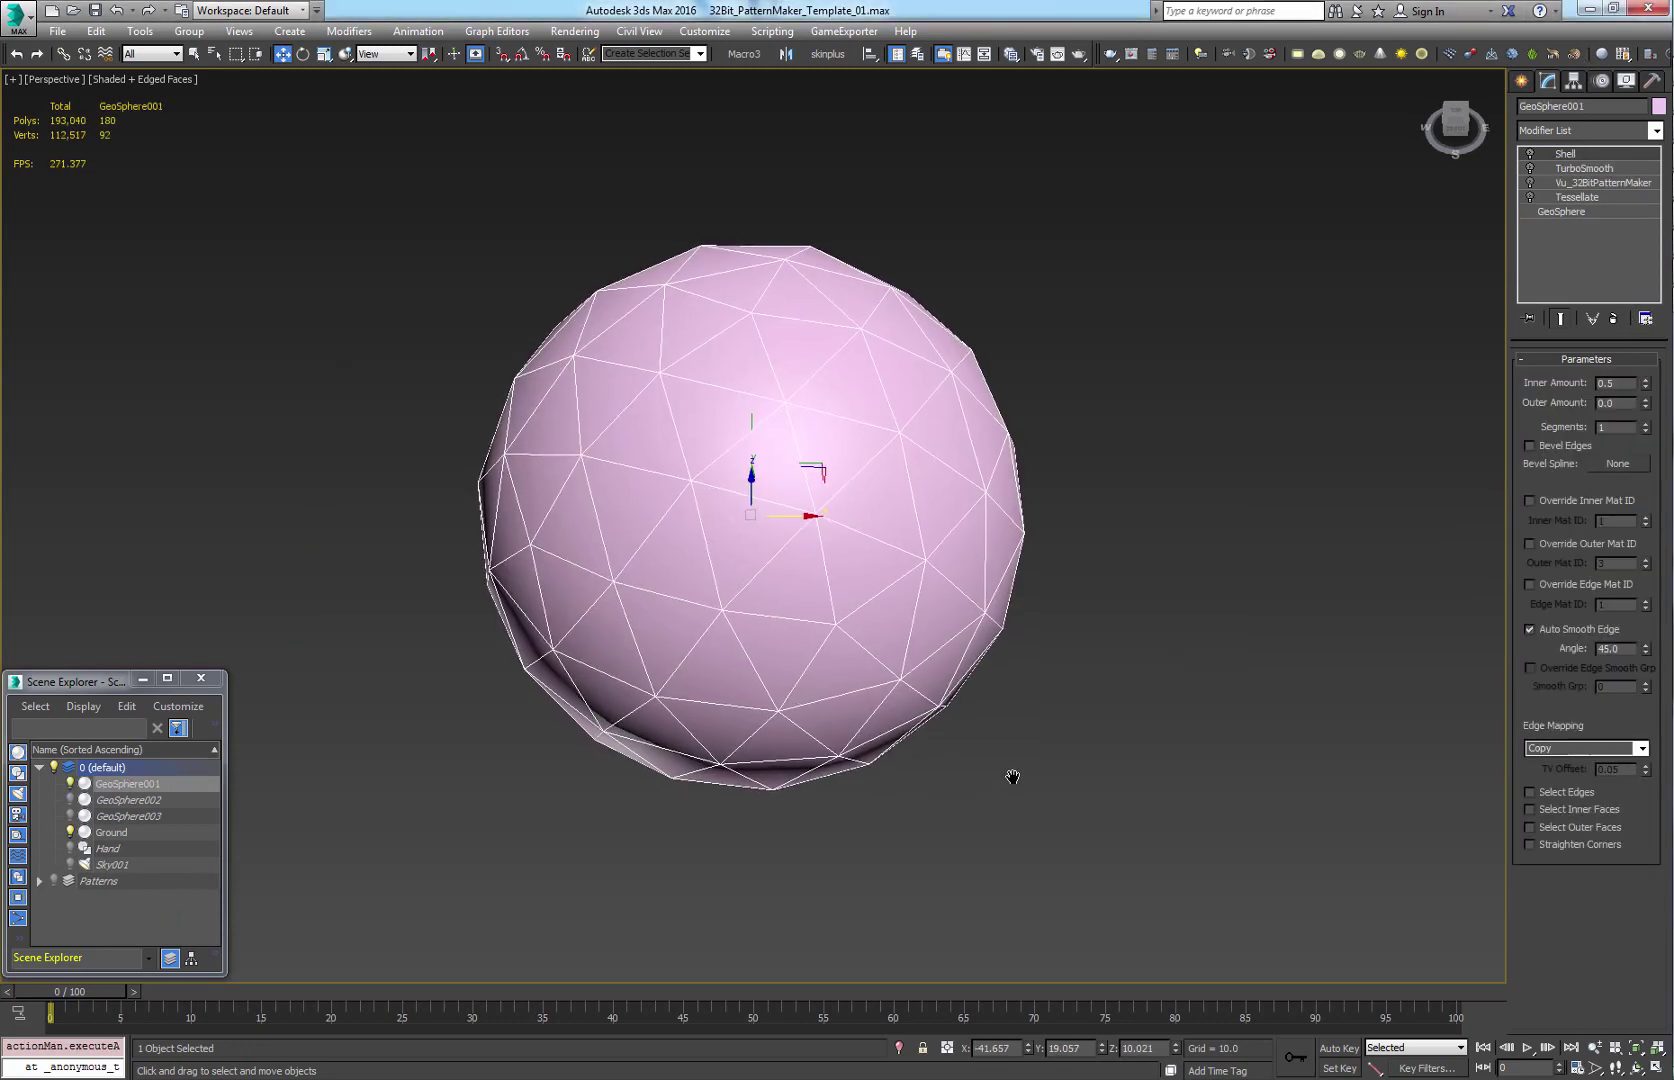
- Switch to the 32Bit_PatternMaker_Notes.txt file in Notepad and enlarge its window to read the note about quads and tris
{"action": "middle_click_drag", "start_coordinate": [1013, 777], "coordinate": [1030, 762], "text": "alt"}
{"action": "key", "text": "alt+Tab"}
{"action": "left_click_drag", "start_coordinate": [1201, 857], "coordinate": [1200, 815]}
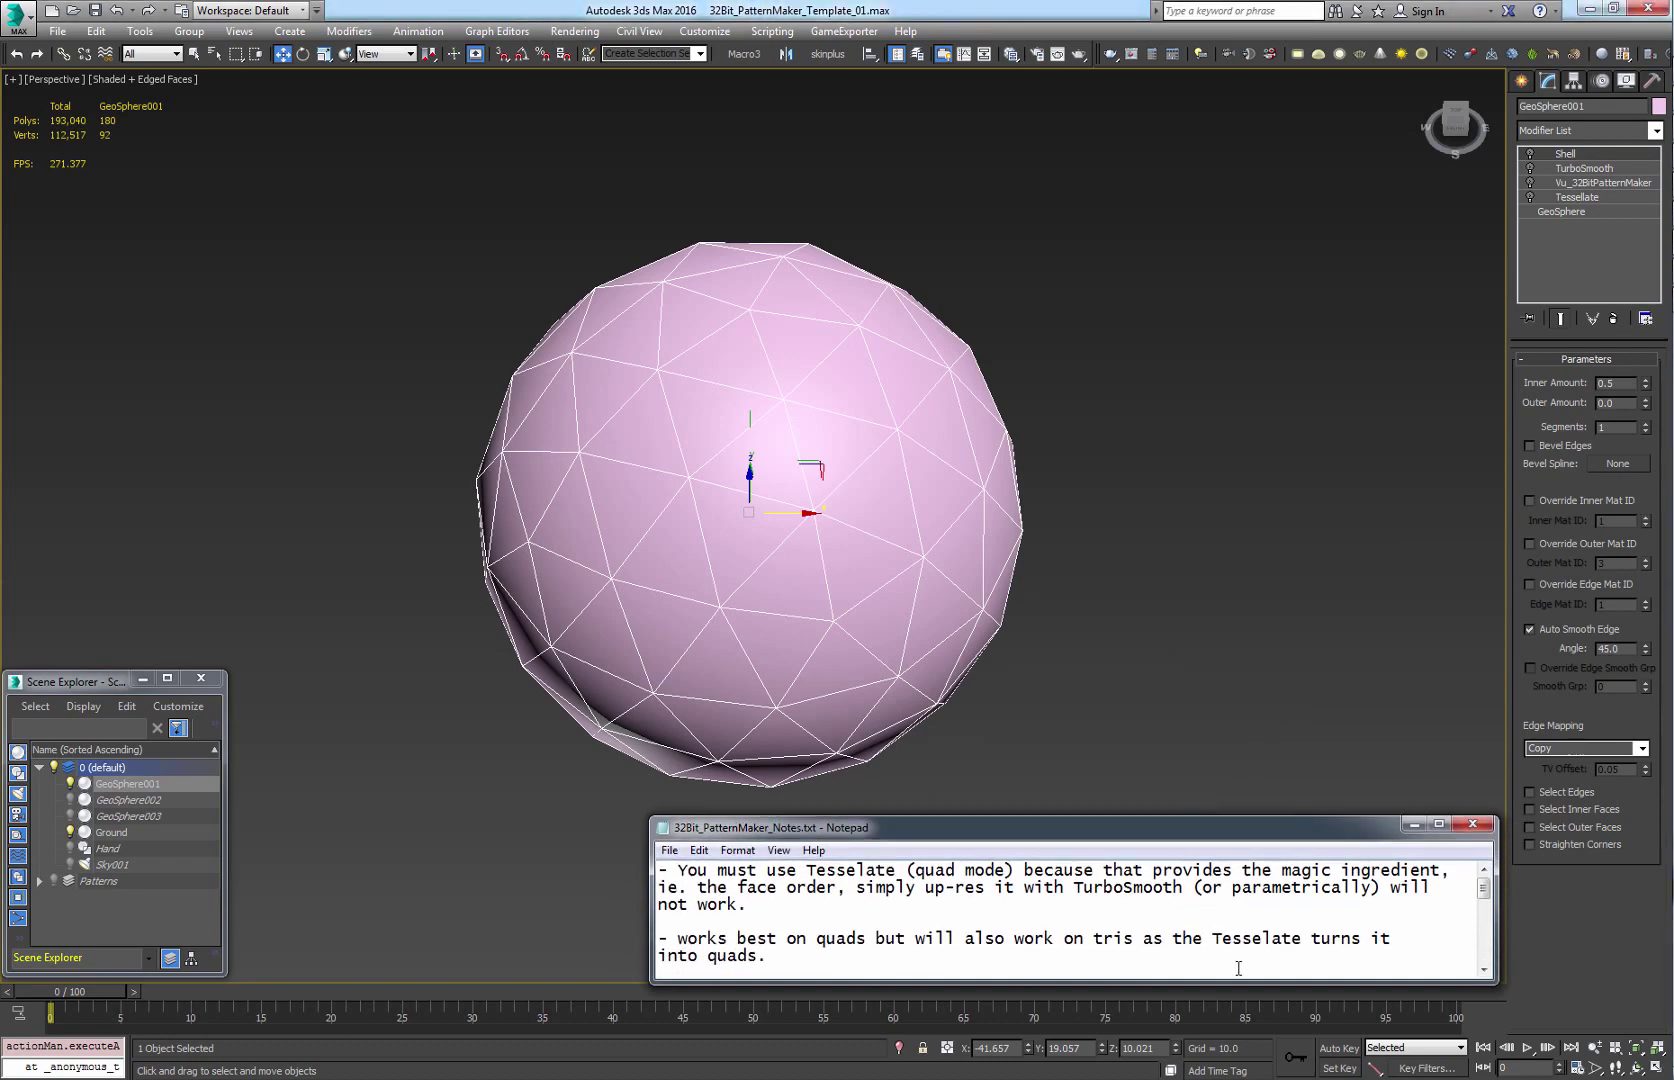
- Return to the 3D scene and activate the Tessellate modifier on GeoSphere001
{"action": "middle_click_drag", "start_coordinate": [752, 575], "coordinate": [750, 578]}
{"action": "left_click", "coordinate": [1530, 198]}
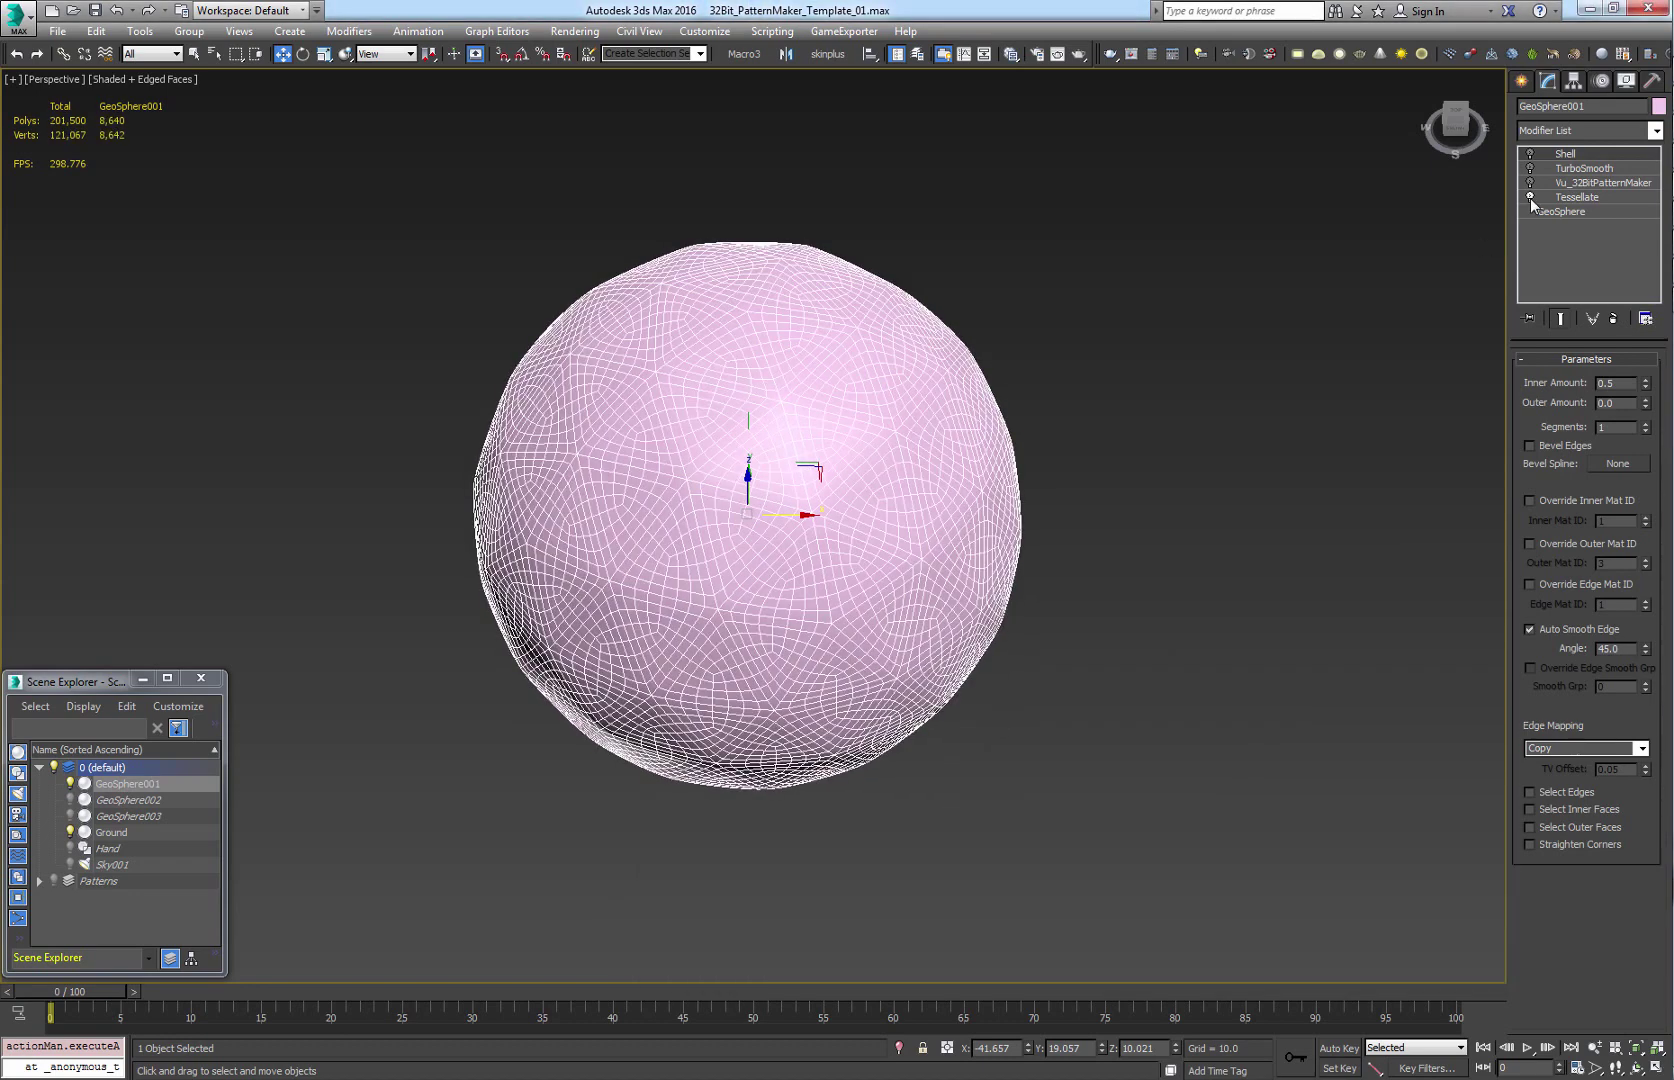
{"action": "left_click", "coordinate": [1531, 198]}
{"action": "left_click", "coordinate": [1531, 198]}
- Activate the Vu_32BitPatternMaker, TurboSmooth and Shell modifiers on GeoSphere001 and hide the edge display
{"action": "left_click", "coordinate": [1530, 183]}
{"action": "key", "text": "F4"}
{"action": "middle_click_drag", "start_coordinate": [824, 531], "coordinate": [1000, 454]}
{"action": "left_click", "coordinate": [1530, 169]}
{"action": "left_click", "coordinate": [1530, 154]}
{"action": "scroll", "coordinate": [893, 503], "scroll_direction": "up", "scroll_amount": 4}
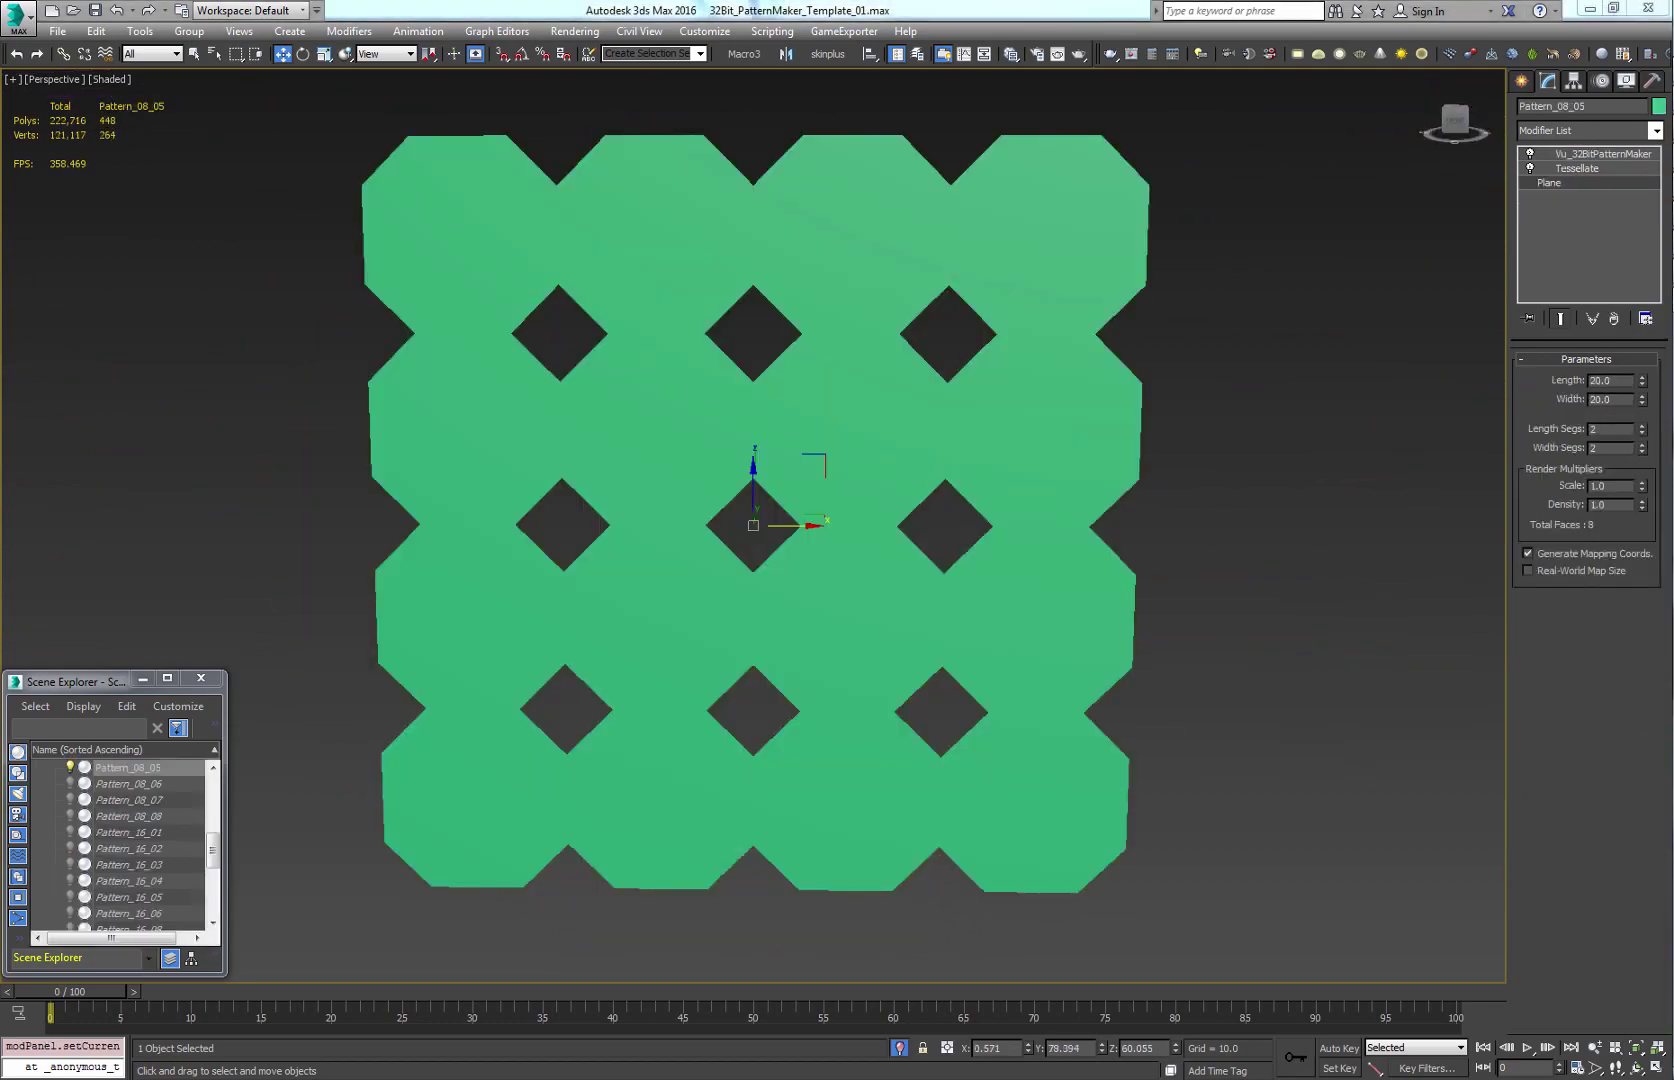
- Switch to the Notepad notes, enlarge the window to read the base object resolution advice, and return to the scene
{"action": "key", "text": "alt+Tab"}
{"action": "left_click_drag", "start_coordinate": [1015, 812], "coordinate": [1017, 750]}
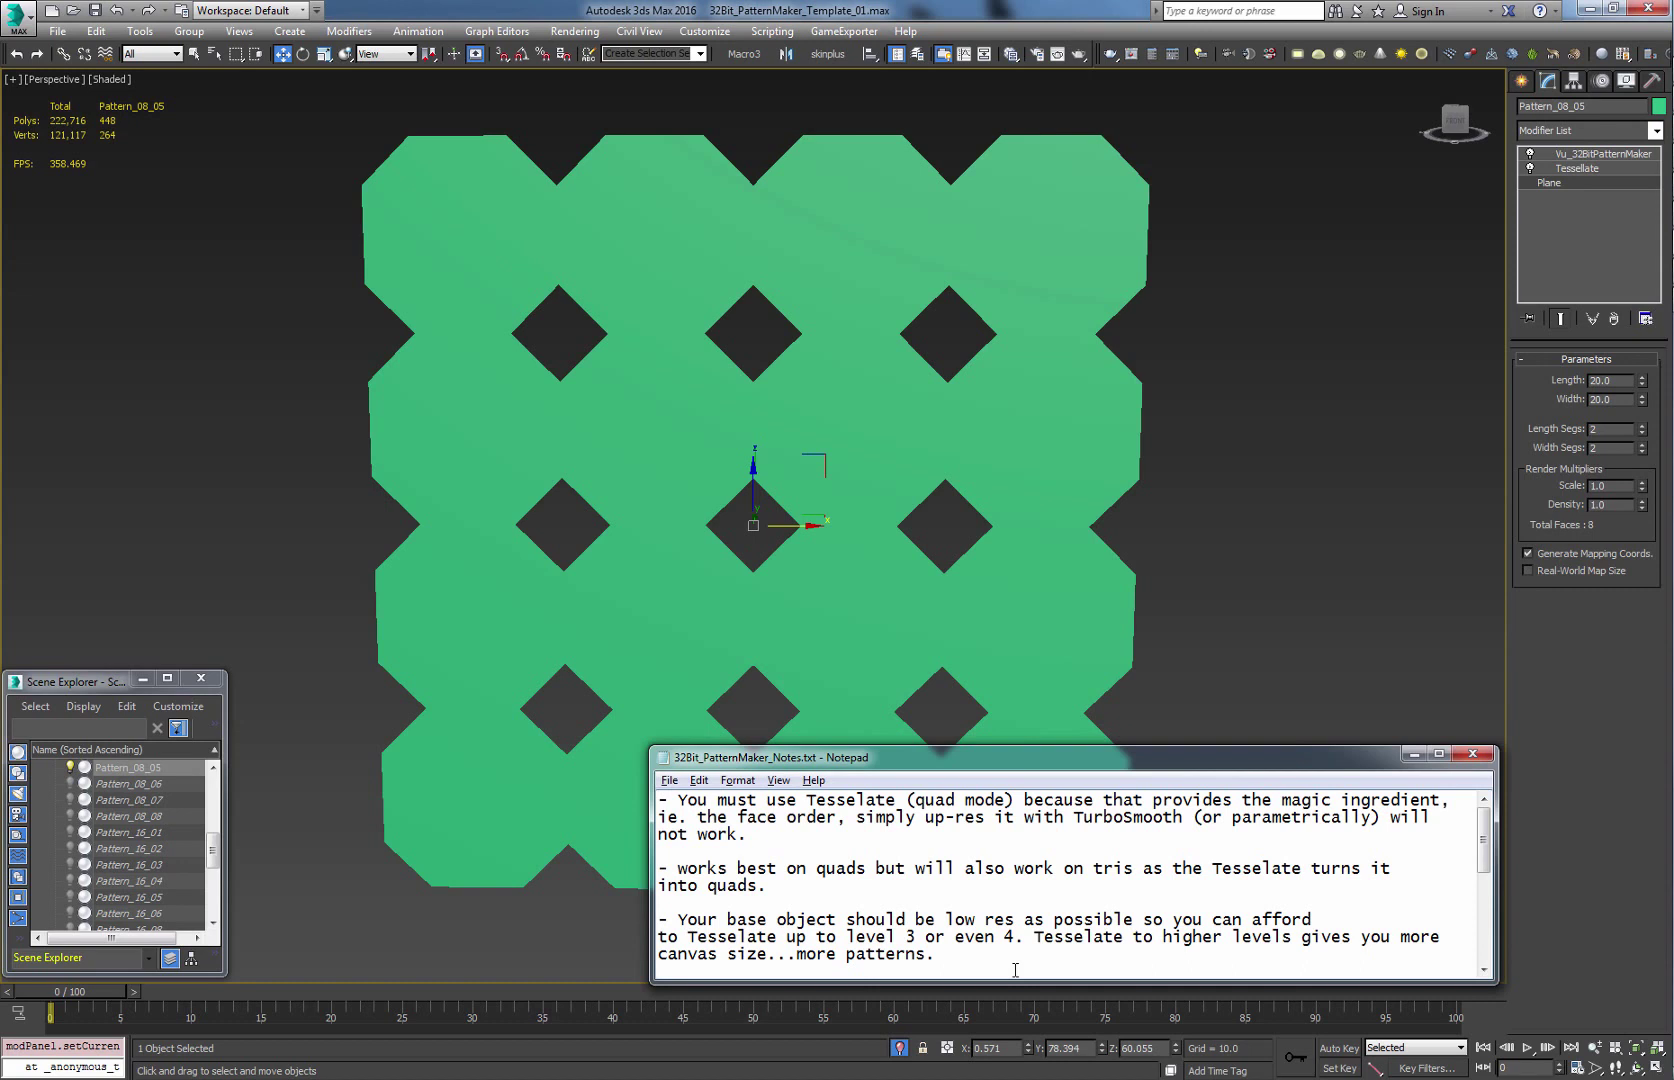
{"action": "left_click", "coordinate": [1003, 611]}
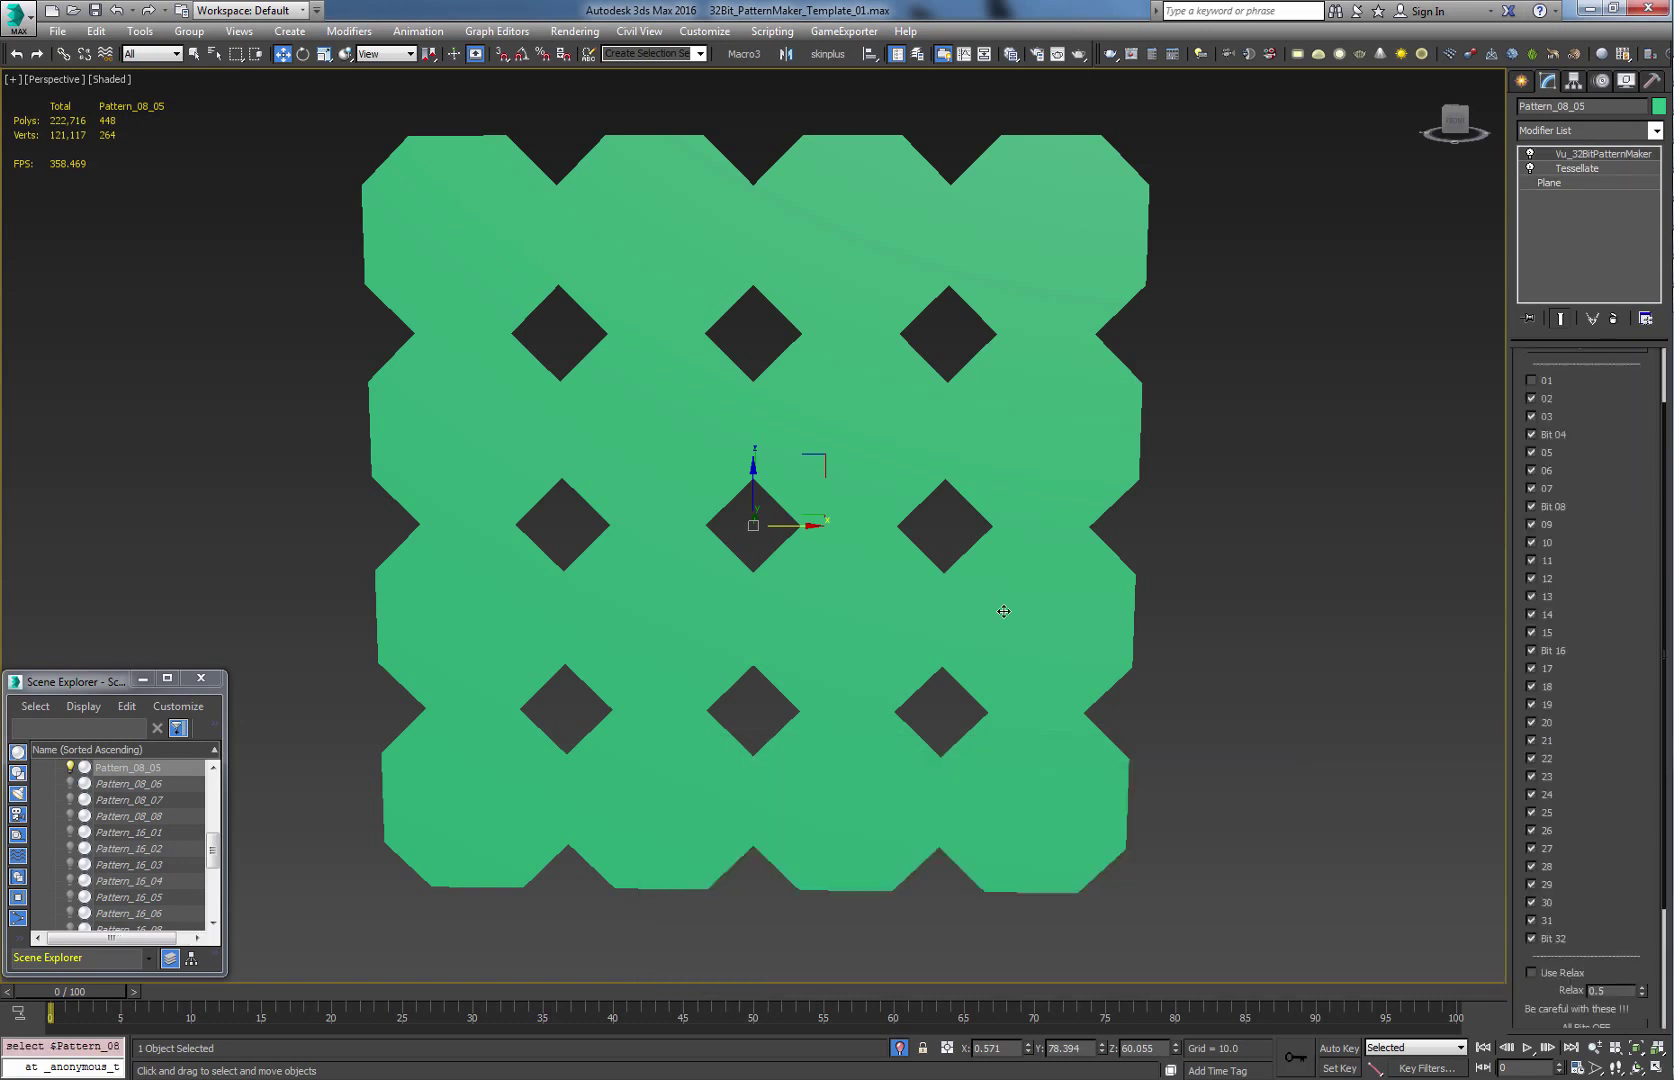
- Show edges on Pattern_08_05 and toggle its Tessellate and Vu_32BitPatternMaker modifiers to examine each stage from the base plane
{"action": "left_click", "coordinate": [1531, 168]}
{"action": "key", "text": "F4"}
{"action": "left_click", "coordinate": [1549, 183]}
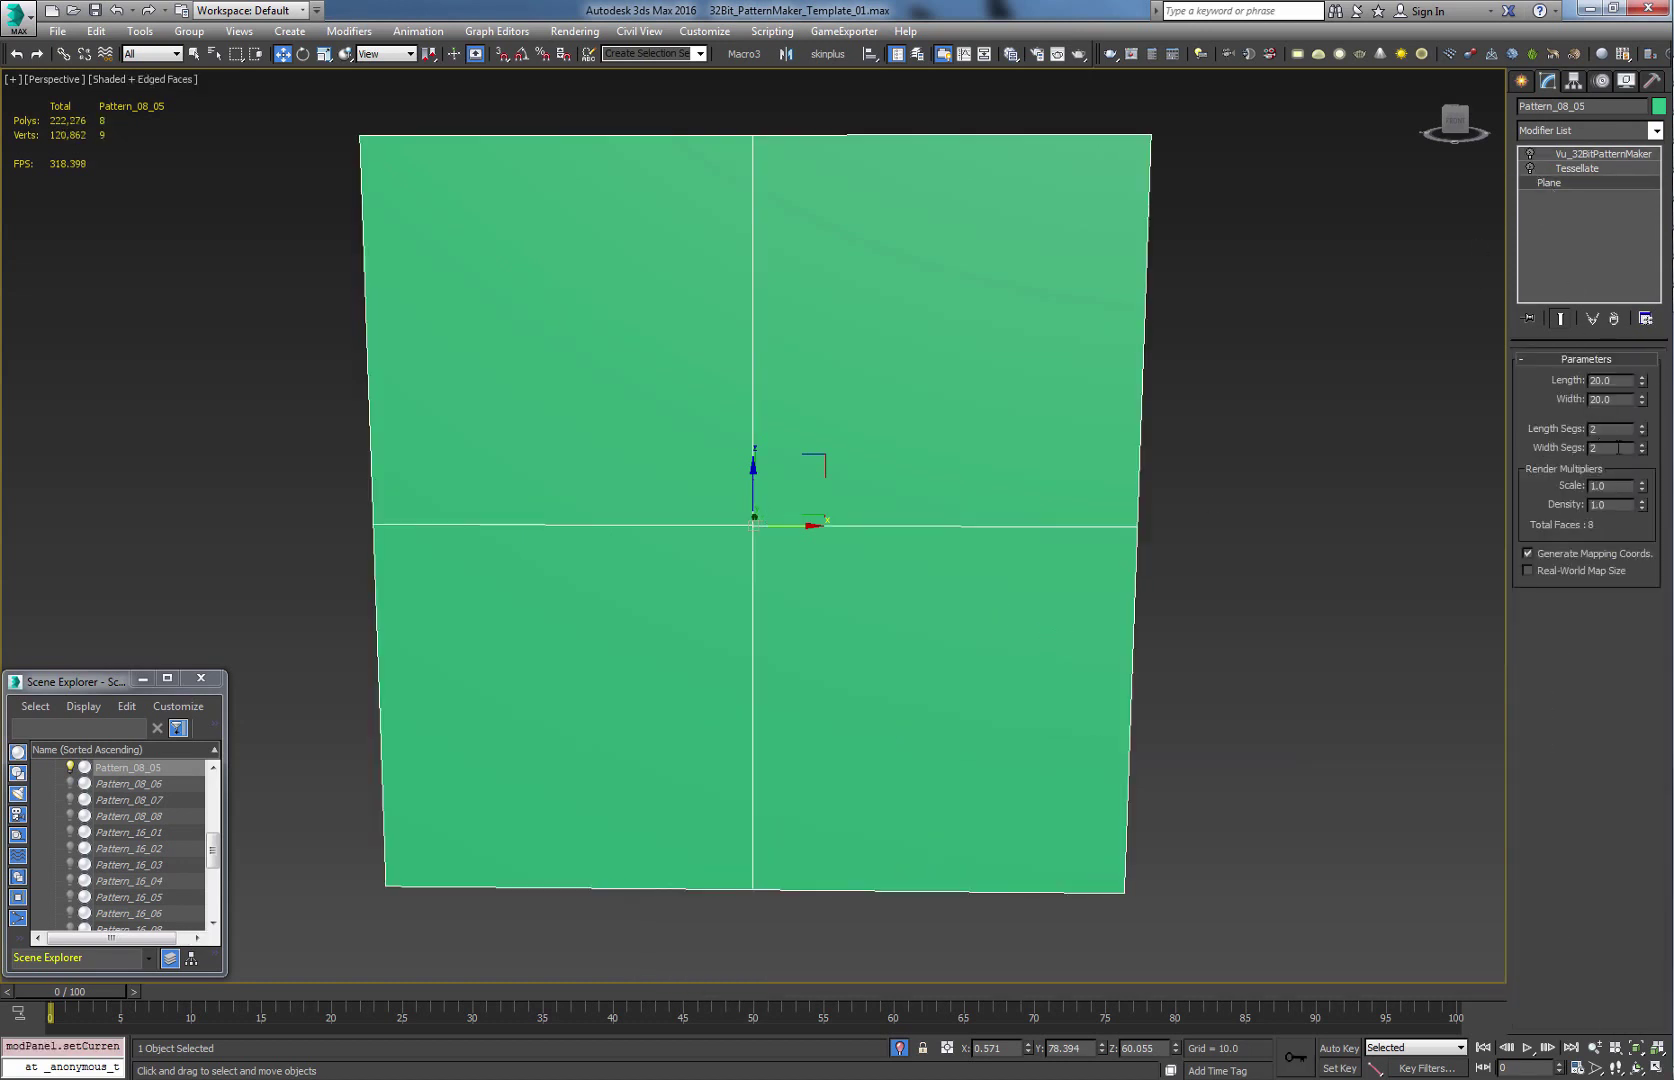
{"action": "left_click", "coordinate": [1530, 168]}
{"action": "left_click", "coordinate": [1575, 168]}
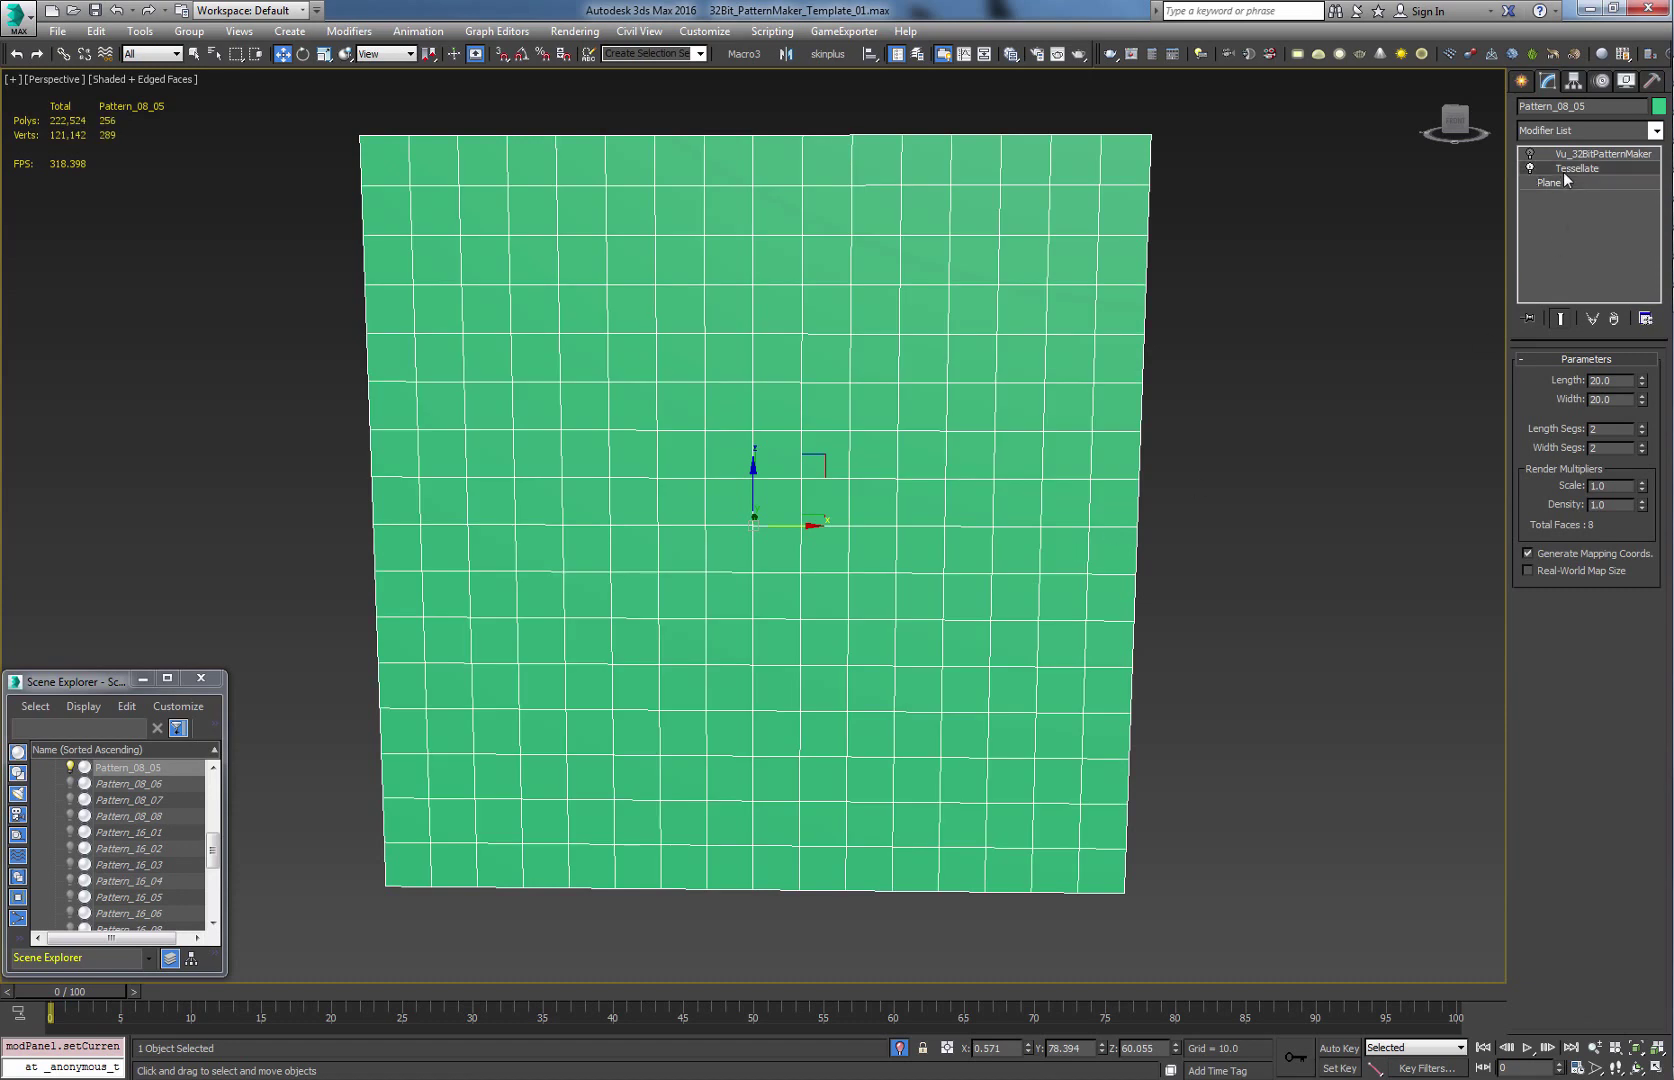
{"action": "left_click", "coordinate": [1590, 154]}
{"action": "left_click", "coordinate": [1530, 154]}
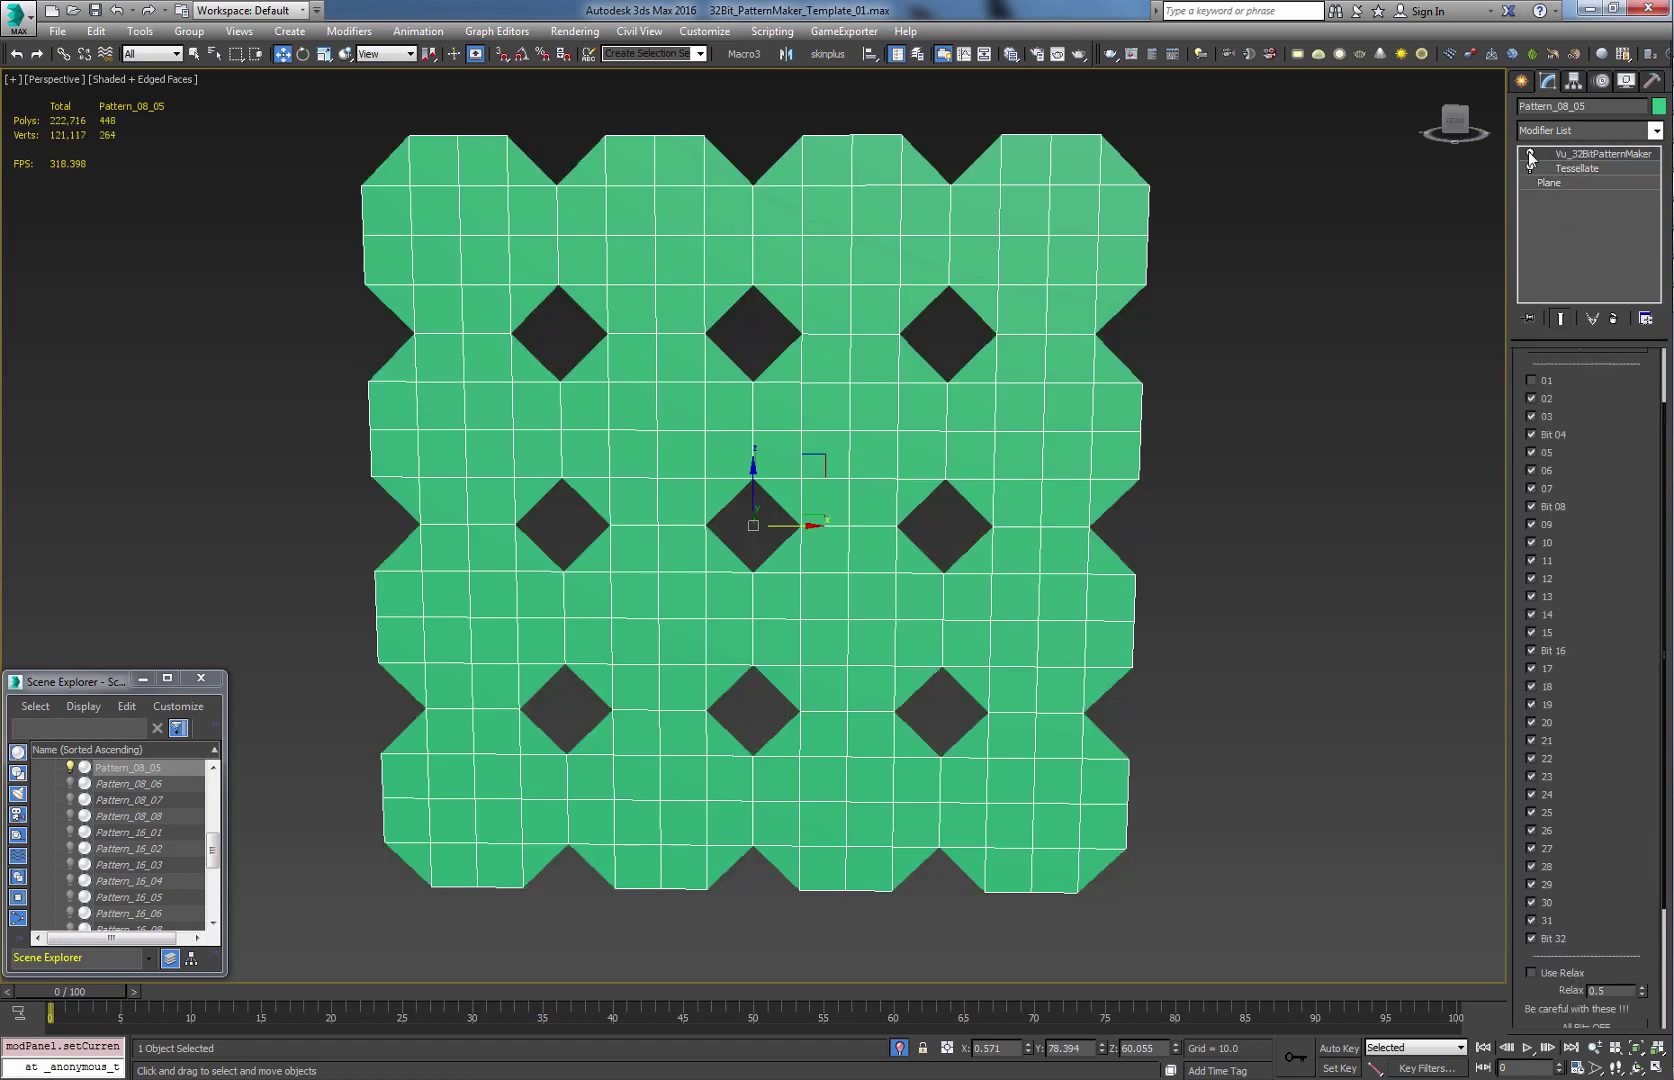
- Try 4 and 2 Tessellate iterations on Pattern_08_05, and restore 3 iterations
{"action": "left_click", "coordinate": [1565, 169]}
{"action": "left_click", "coordinate": [1625, 469]}
{"action": "left_click", "coordinate": [1594, 469]}
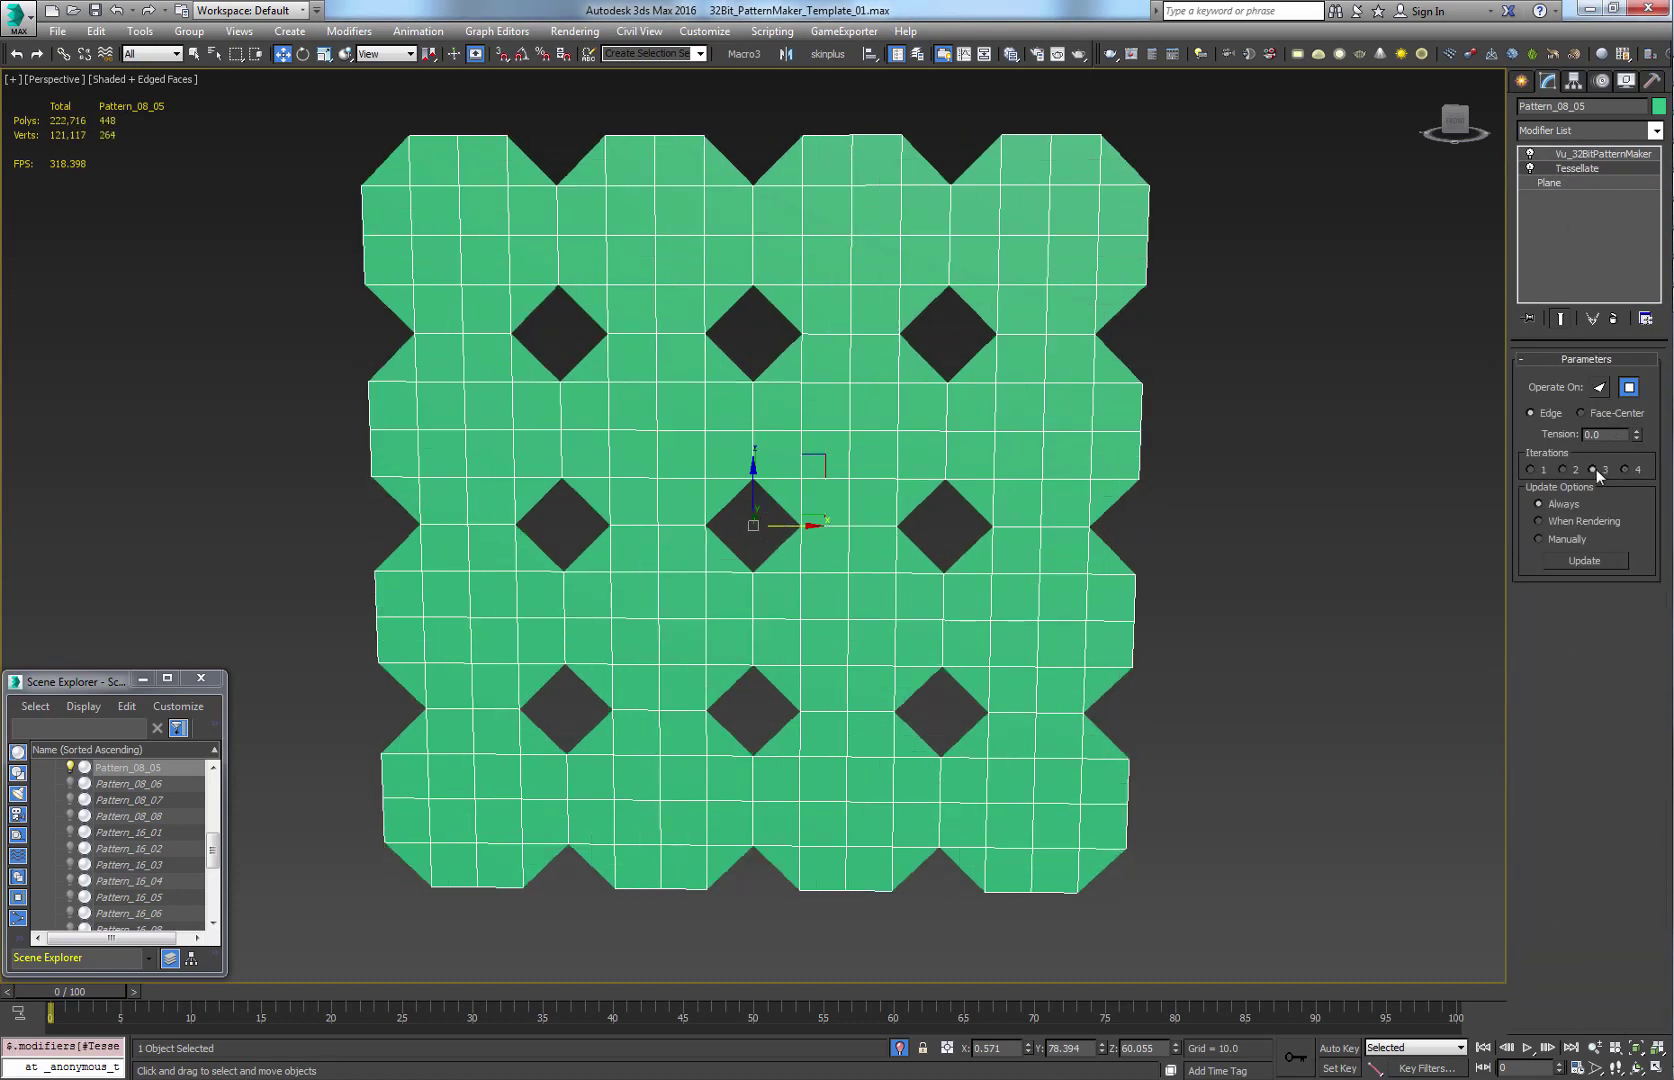
{"action": "left_click", "coordinate": [1563, 469]}
{"action": "left_click", "coordinate": [1594, 469]}
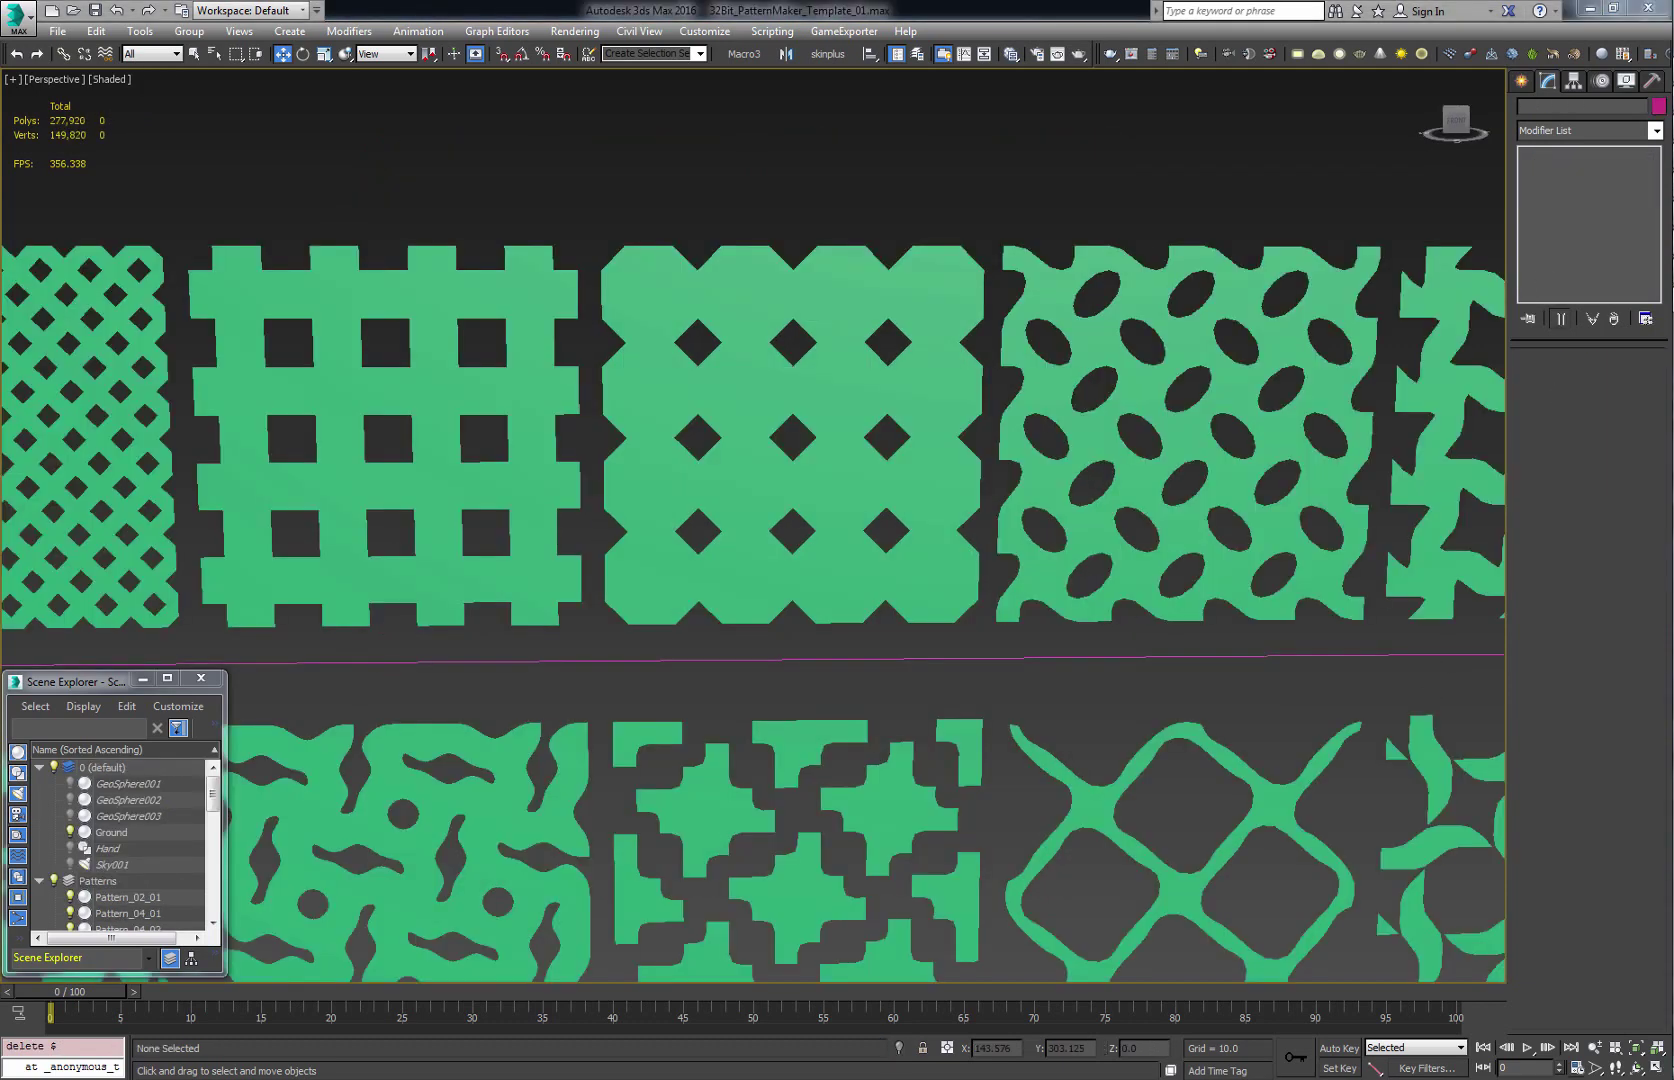
- Read the chunk size note and examine the sample patterns arranged by chunk size 2, 4, 8, 16 and 32
{"action": "left_click_drag", "start_coordinate": [1177, 997], "coordinate": [1177, 980]}
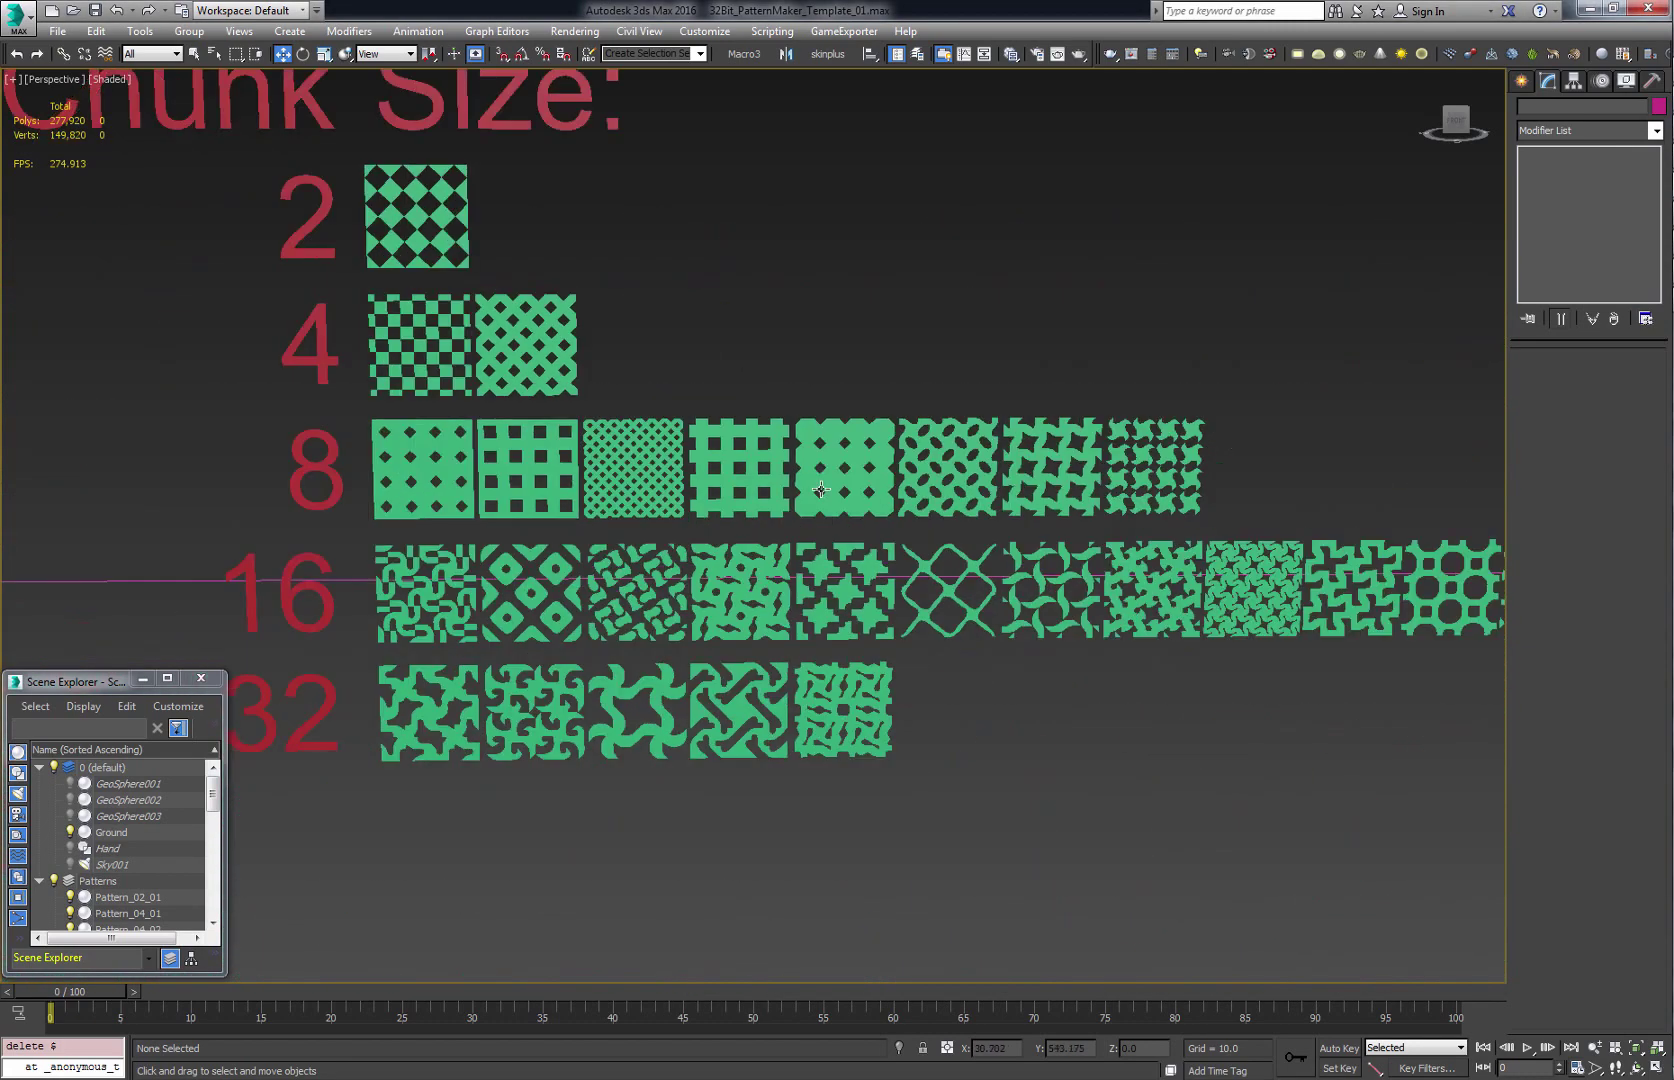
{"action": "middle_click_drag", "start_coordinate": [579, 496], "coordinate": [789, 521]}
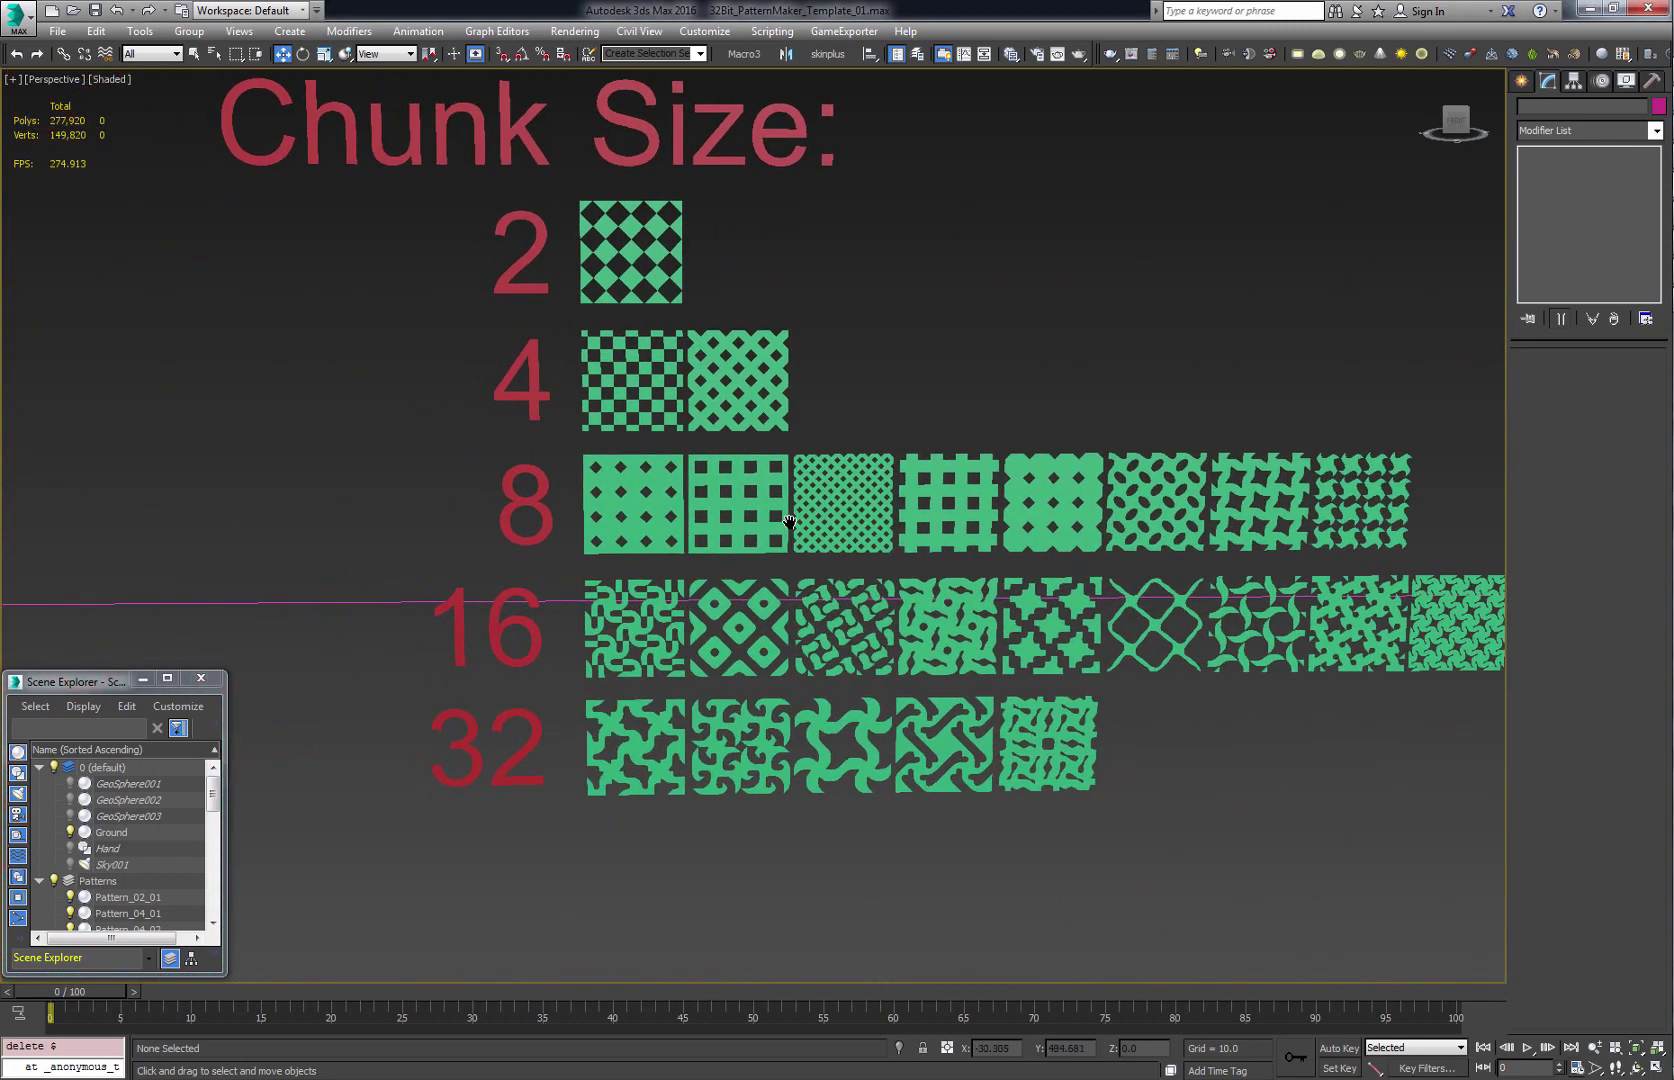
{"action": "middle_click_drag", "start_coordinate": [897, 588], "coordinate": [748, 640]}
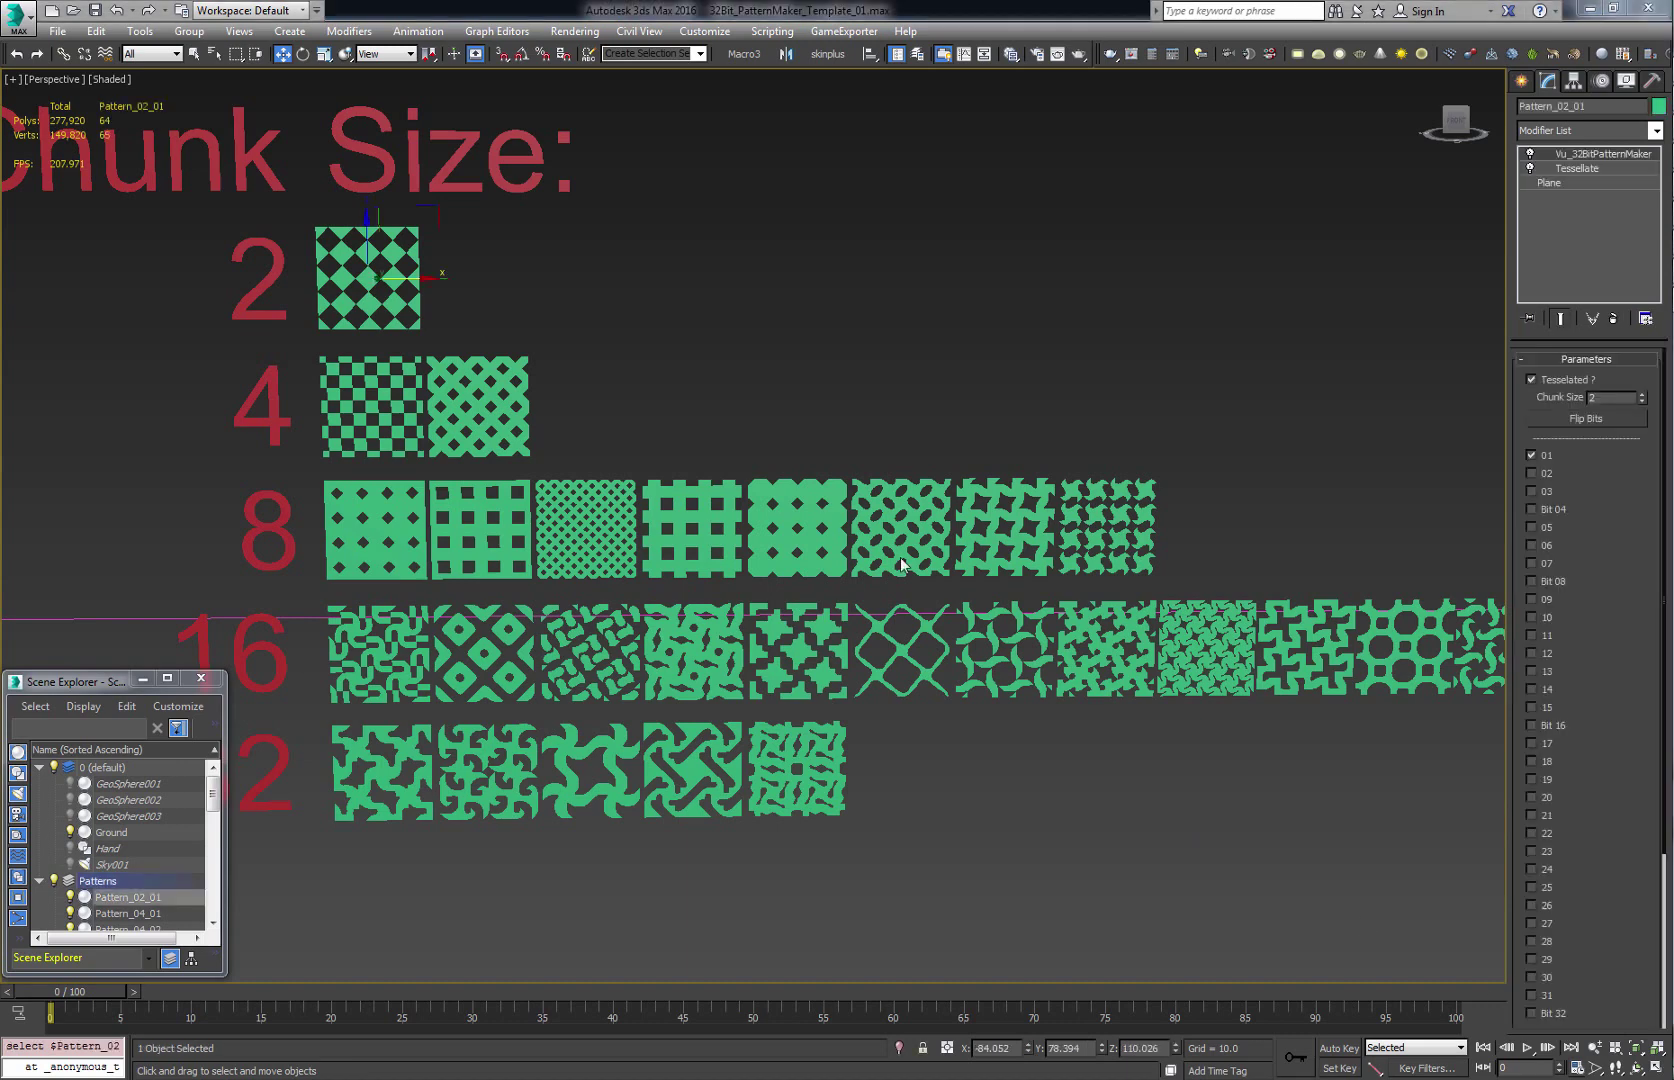
{"action": "middle_click_drag", "start_coordinate": [686, 399], "coordinate": [718, 428]}
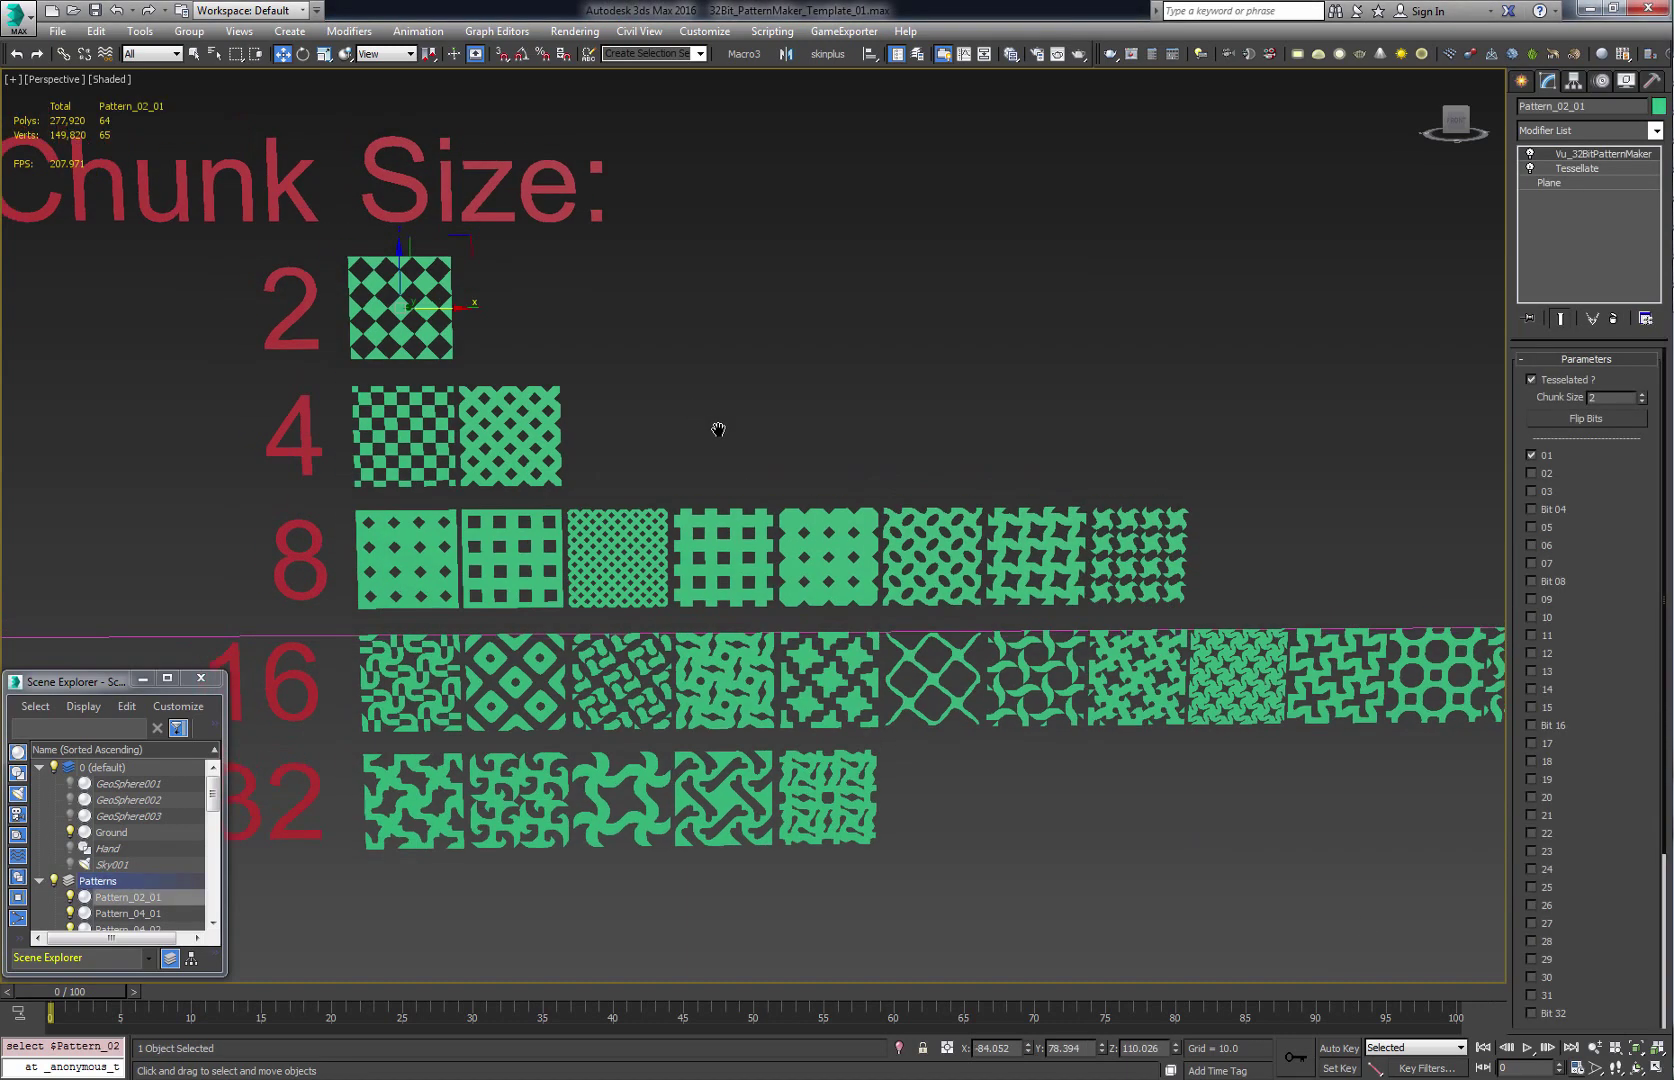
- Clone Pattern_02_01 as a copy about 118 units away along X, and isolate and frame the copy
{"action": "left_click", "coordinate": [443, 320]}
{"action": "left_click", "coordinate": [432, 309]}
{"action": "left_click_drag", "start_coordinate": [434, 328], "coordinate": [1032, 328], "text": "shift"}
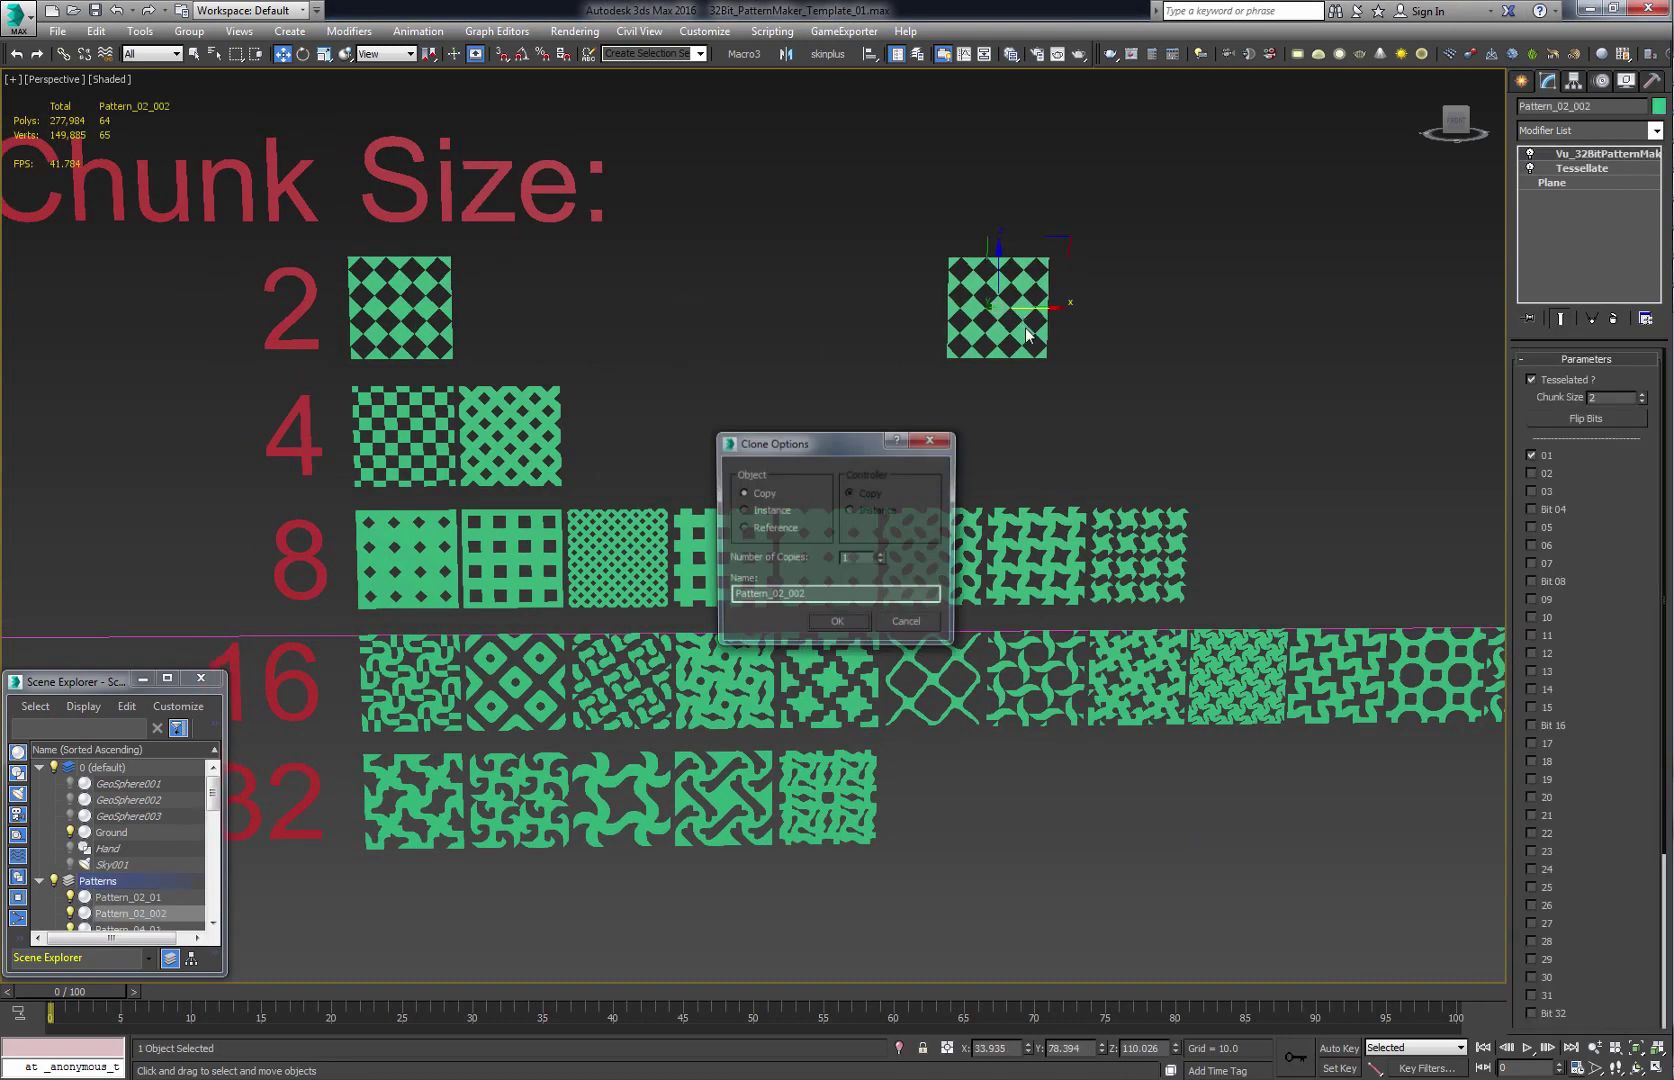
{"action": "key", "text": "Return"}
{"action": "key", "text": "z"}
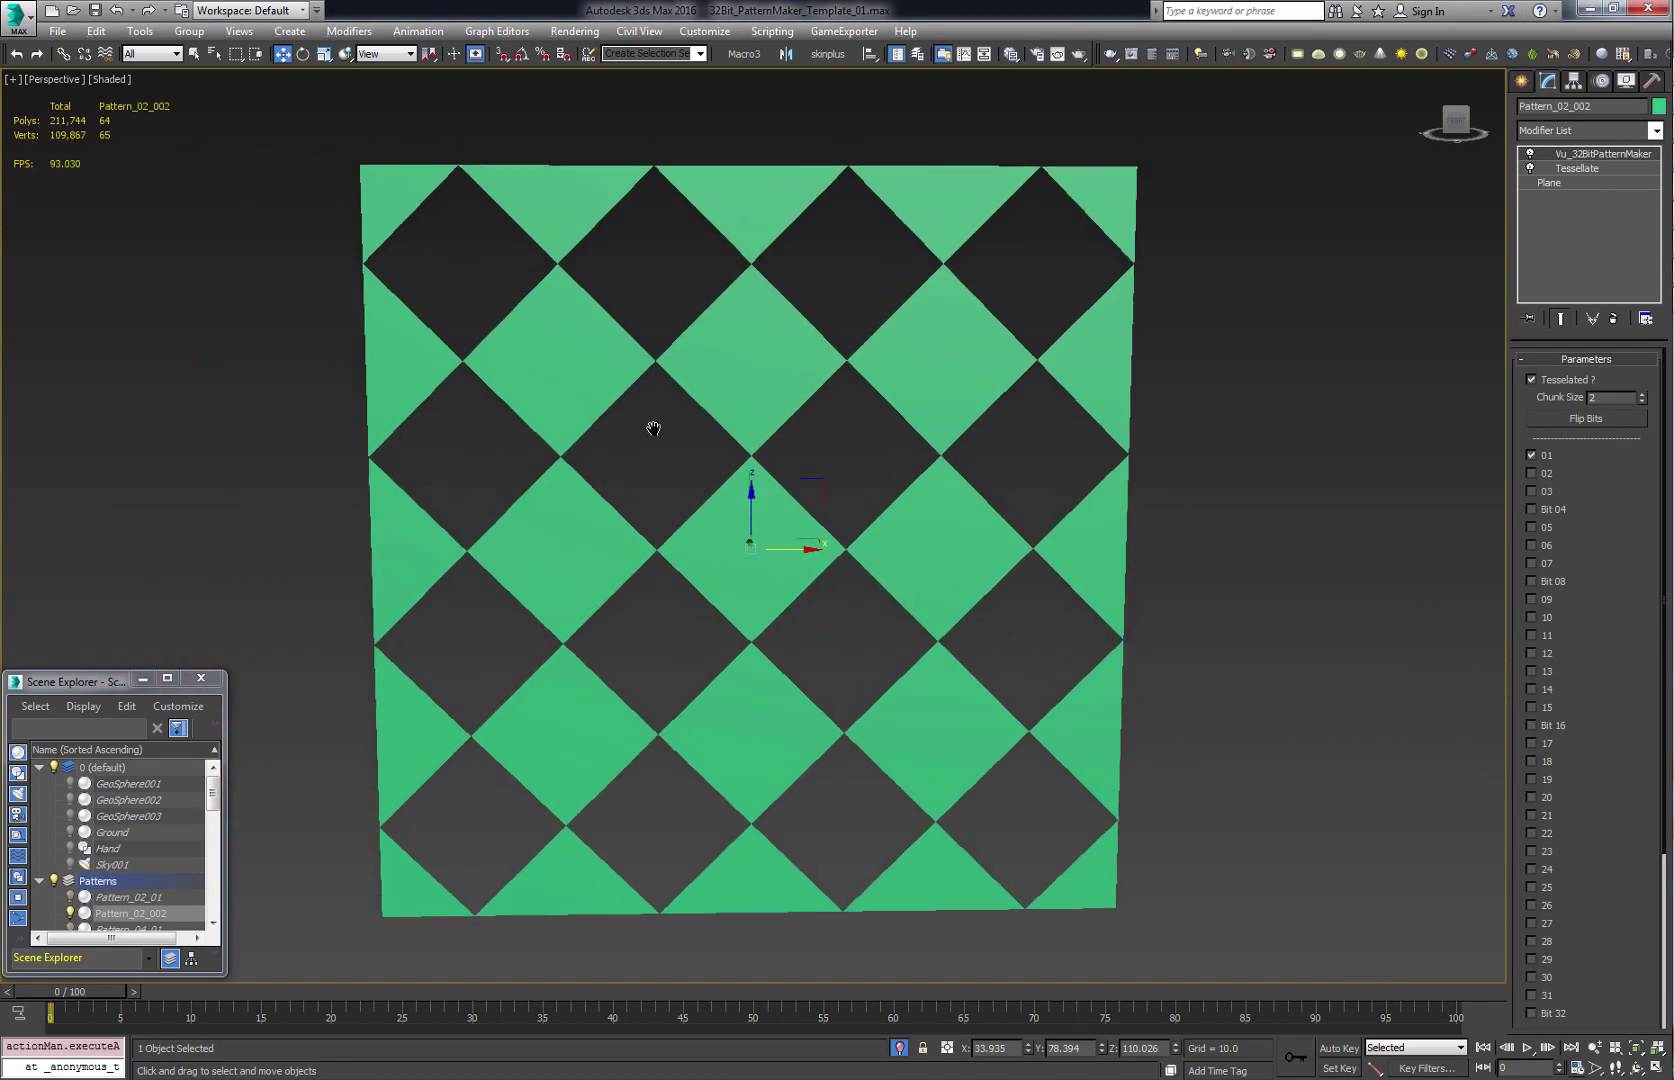
- Review the copied pattern's Plane segments, Tessellate iterations and Vu_32BitPatternMaker settings
{"action": "left_click", "coordinate": [1537, 184]}
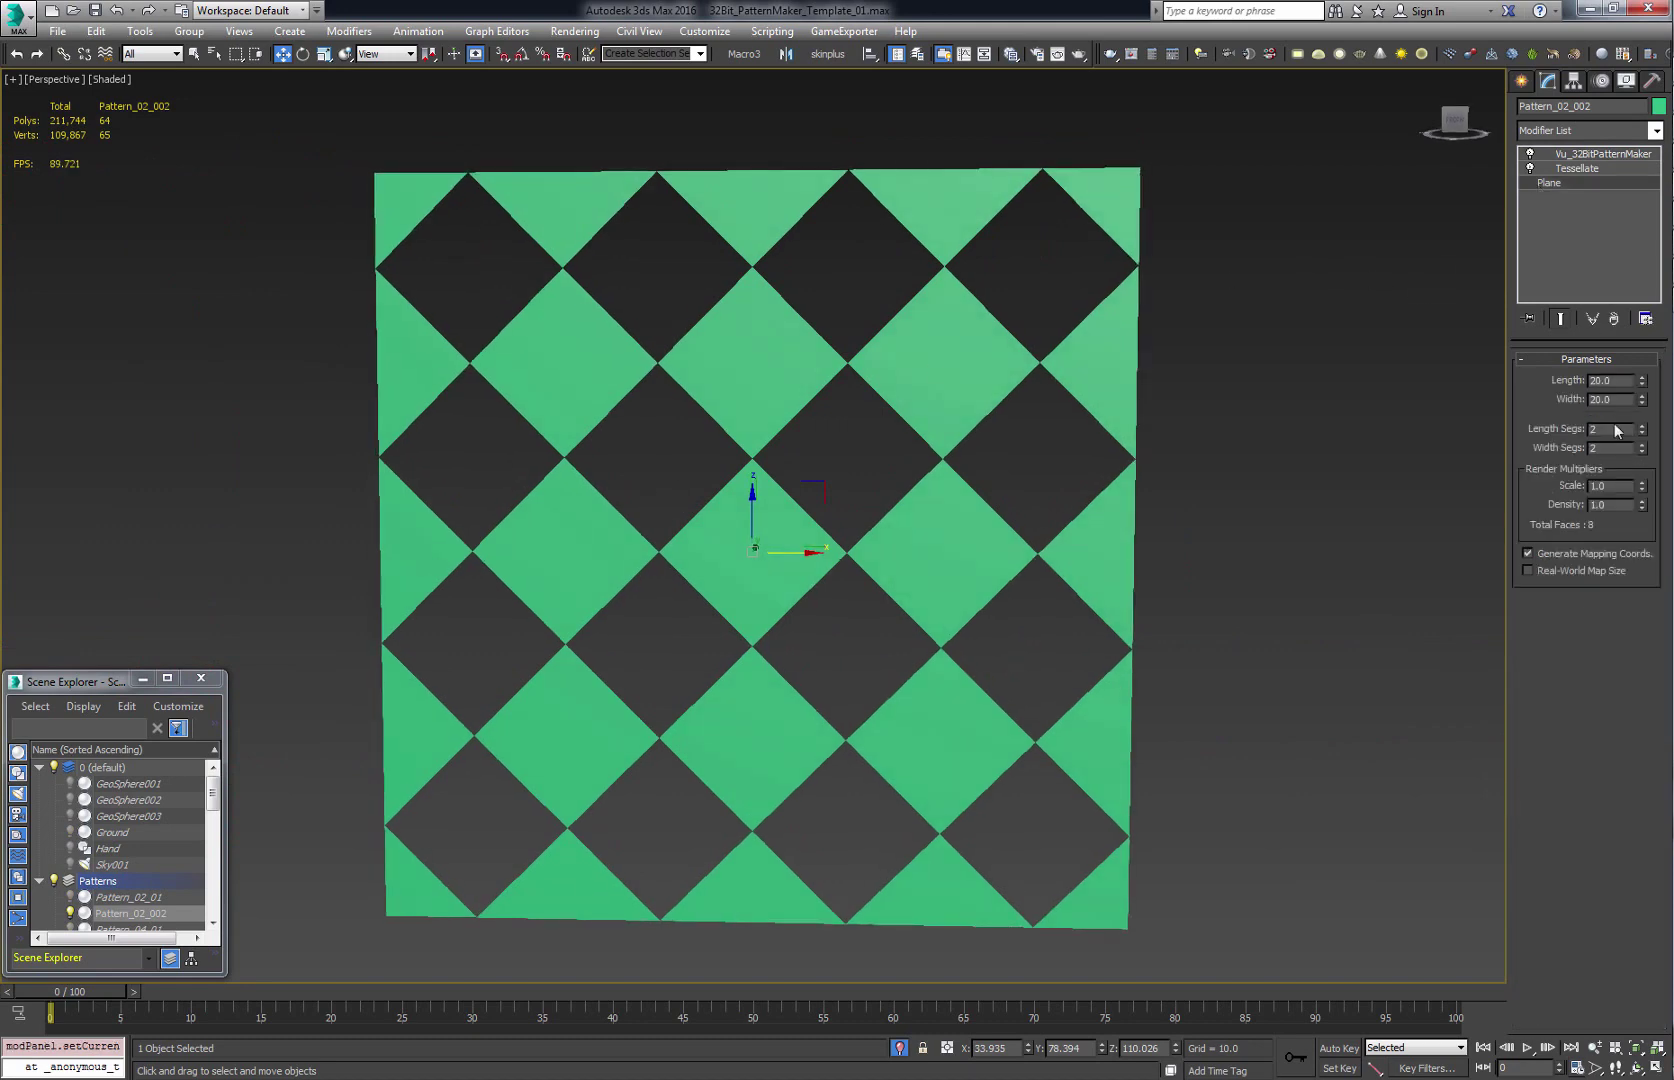
{"action": "left_click", "coordinate": [1565, 167]}
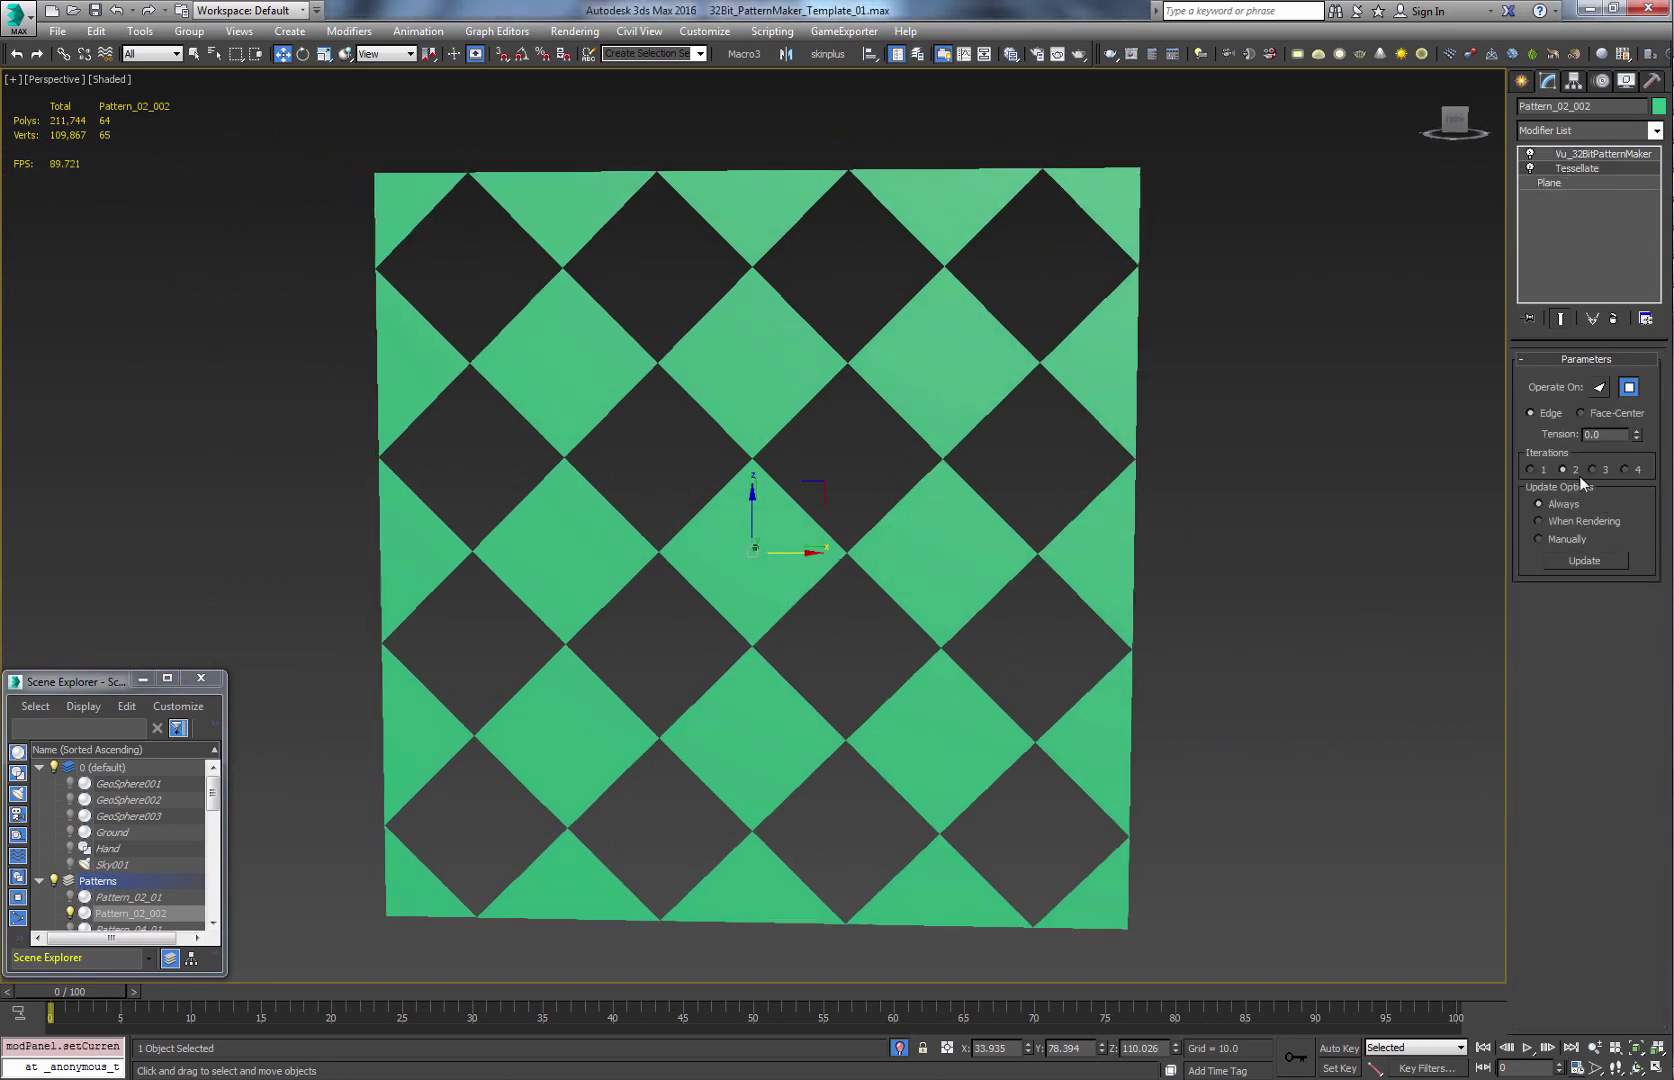
{"action": "left_click", "coordinate": [1568, 155]}
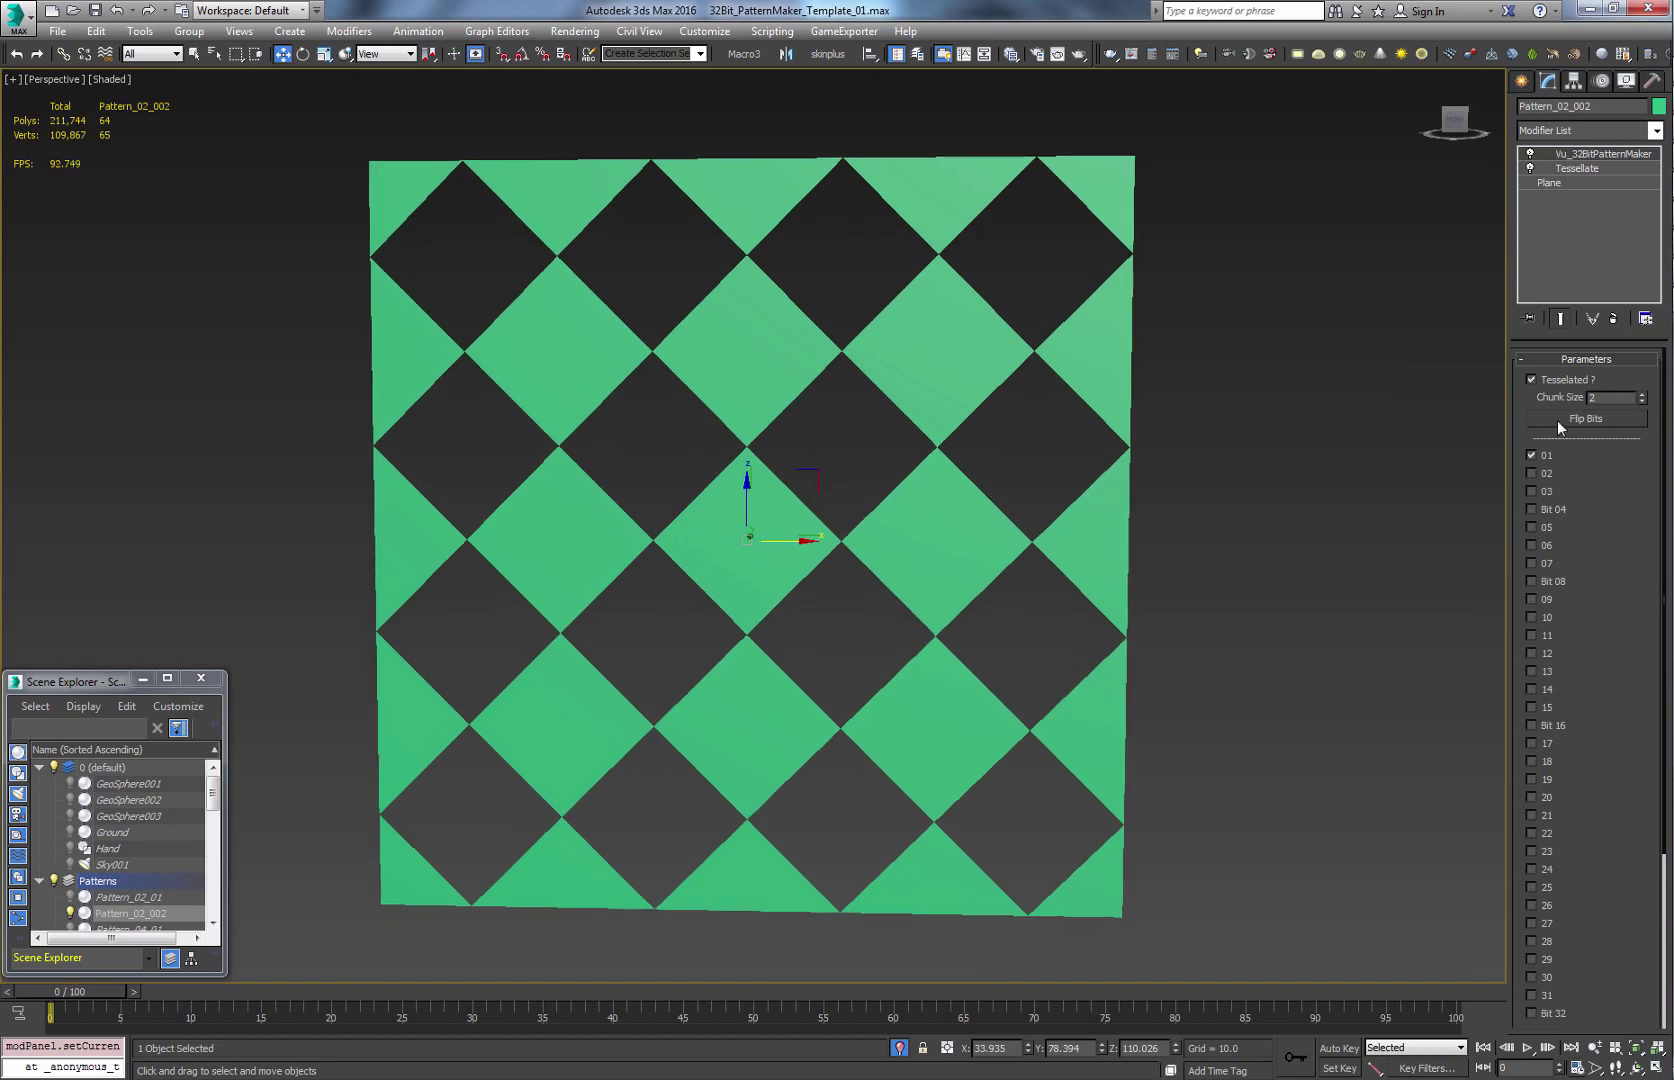
- Switch to the Notepad notes, enlarge the window to read how bits relate to chunk size, and return to the scene
{"action": "key", "text": "alt+Tab"}
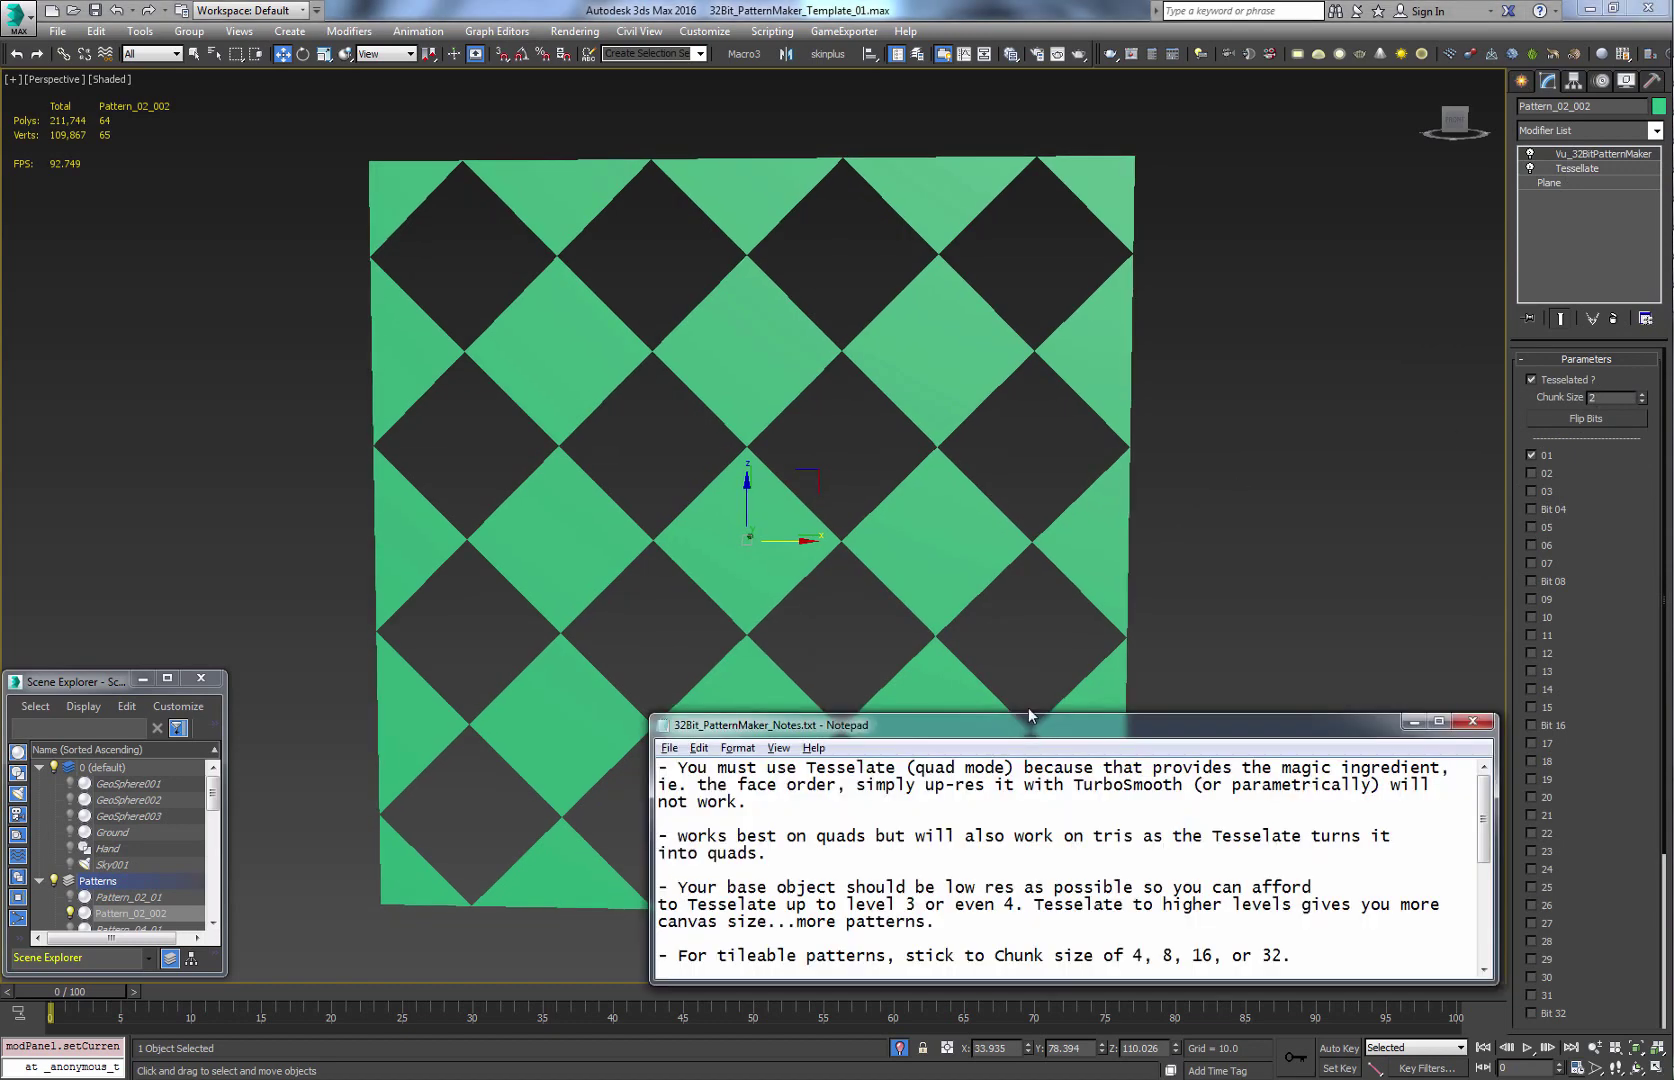
{"action": "left_click_drag", "start_coordinate": [1029, 714], "coordinate": [1029, 677]}
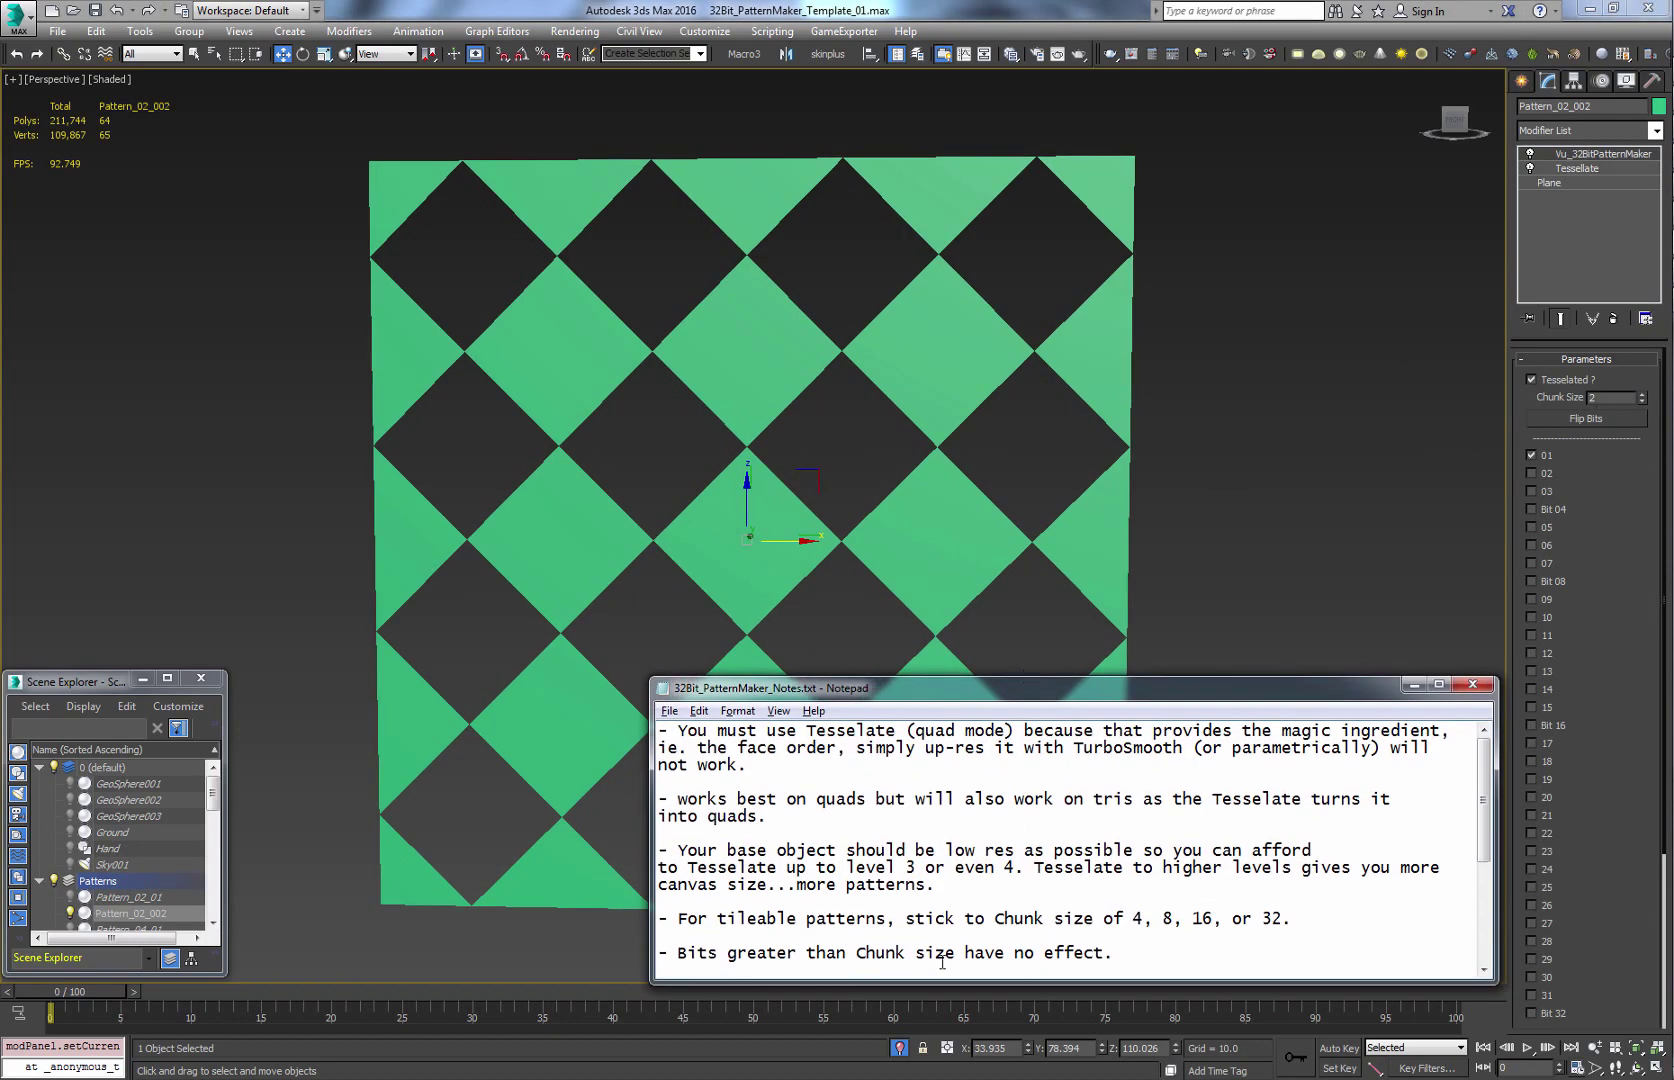
{"action": "key", "text": "alt+Tab"}
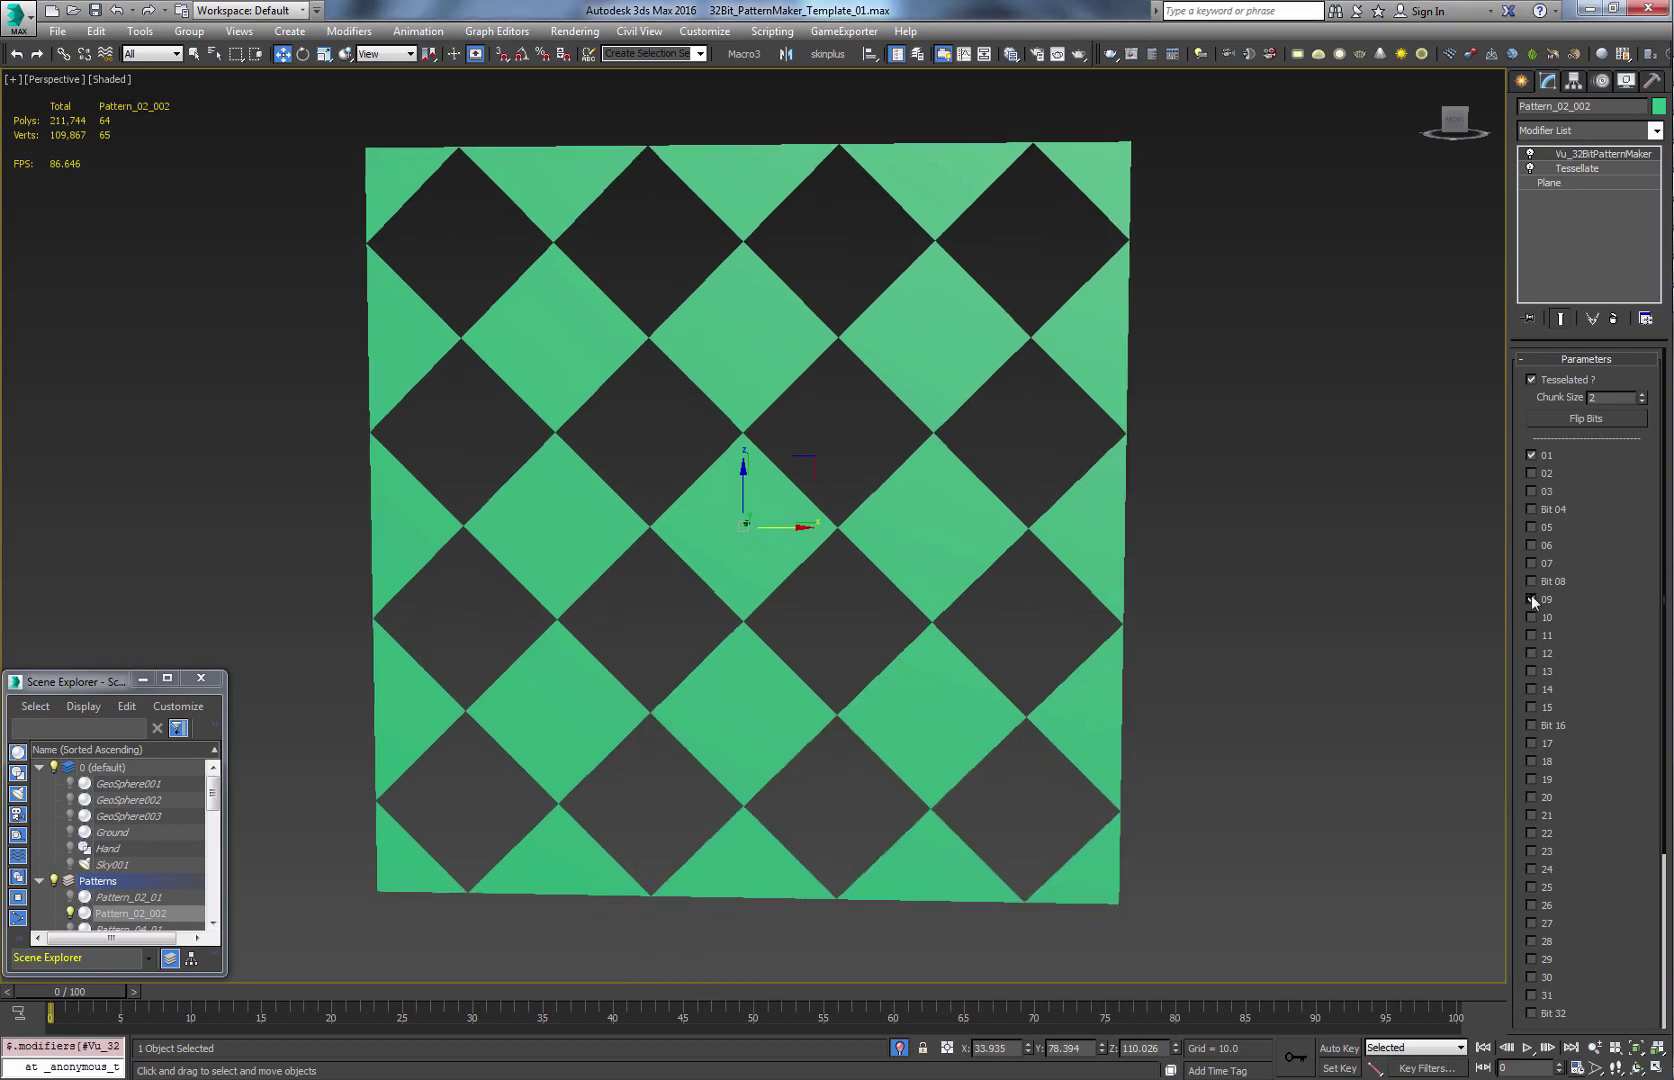
- Try switching bits 01 and 02 off and on in the copied pattern, and flip all the bits and back
{"action": "left_click", "coordinate": [1532, 455]}
{"action": "left_click", "coordinate": [1530, 471]}
{"action": "left_click", "coordinate": [1530, 471]}
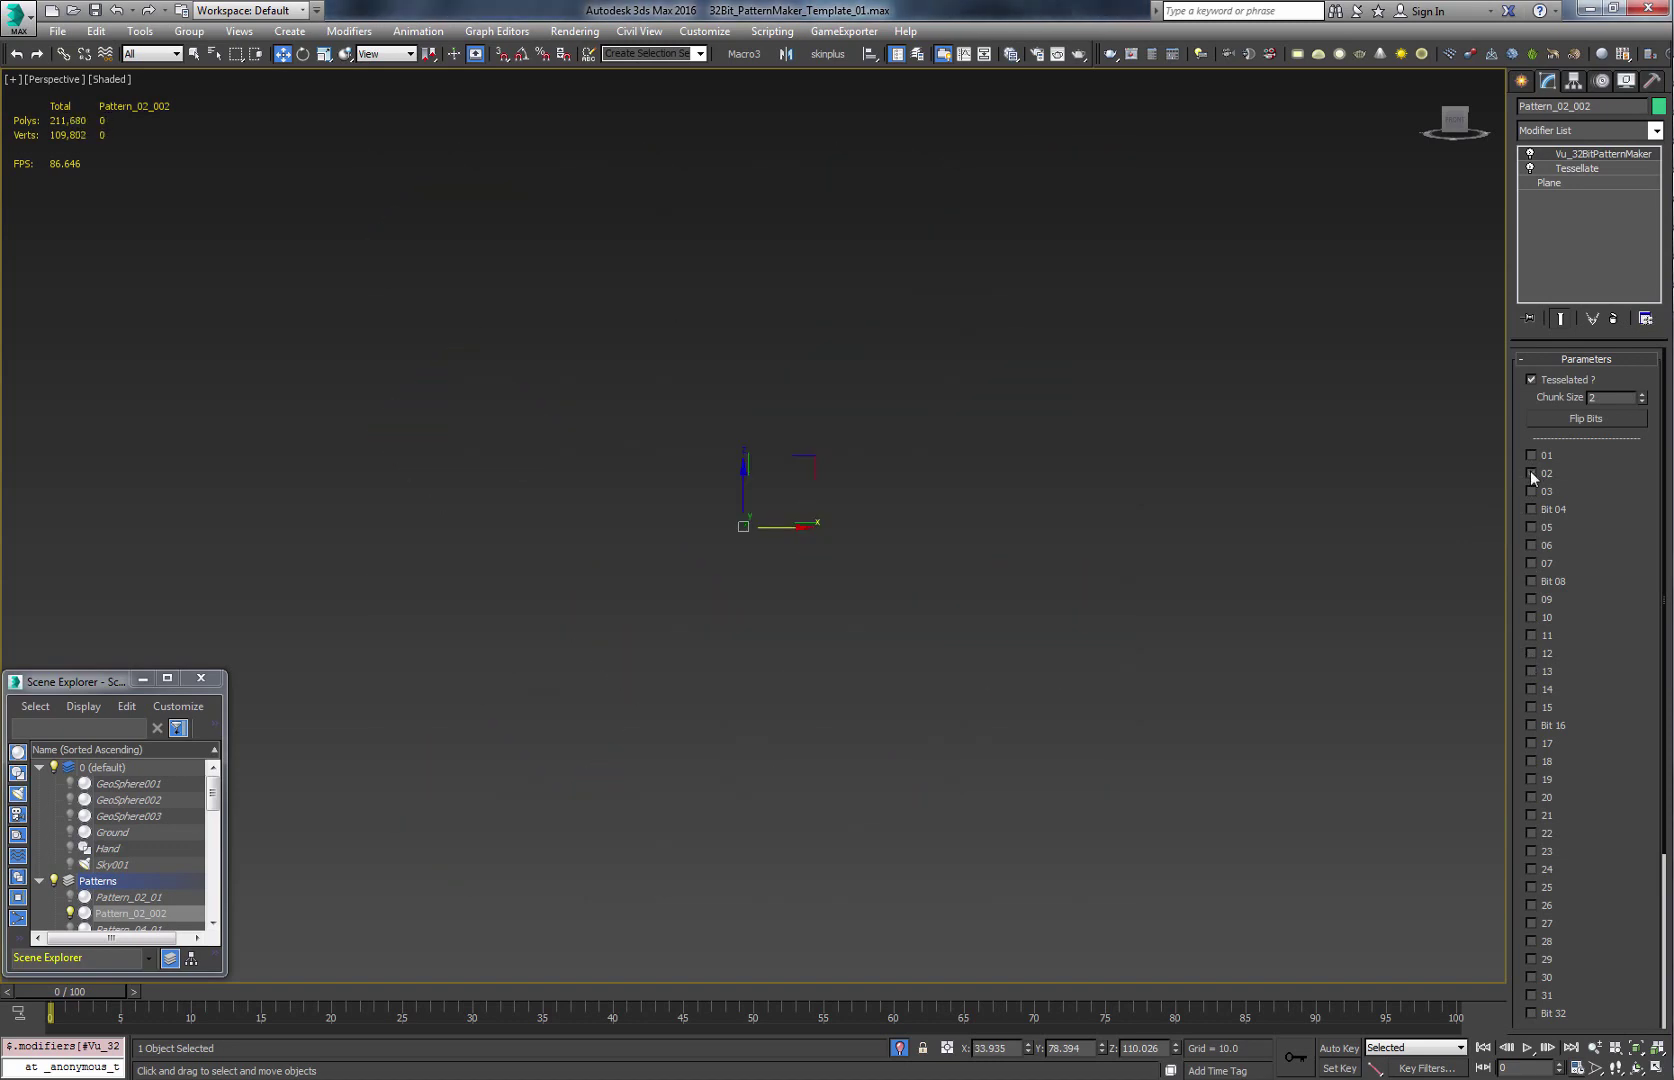
{"action": "left_click", "coordinate": [1530, 457]}
{"action": "left_click", "coordinate": [1585, 418]}
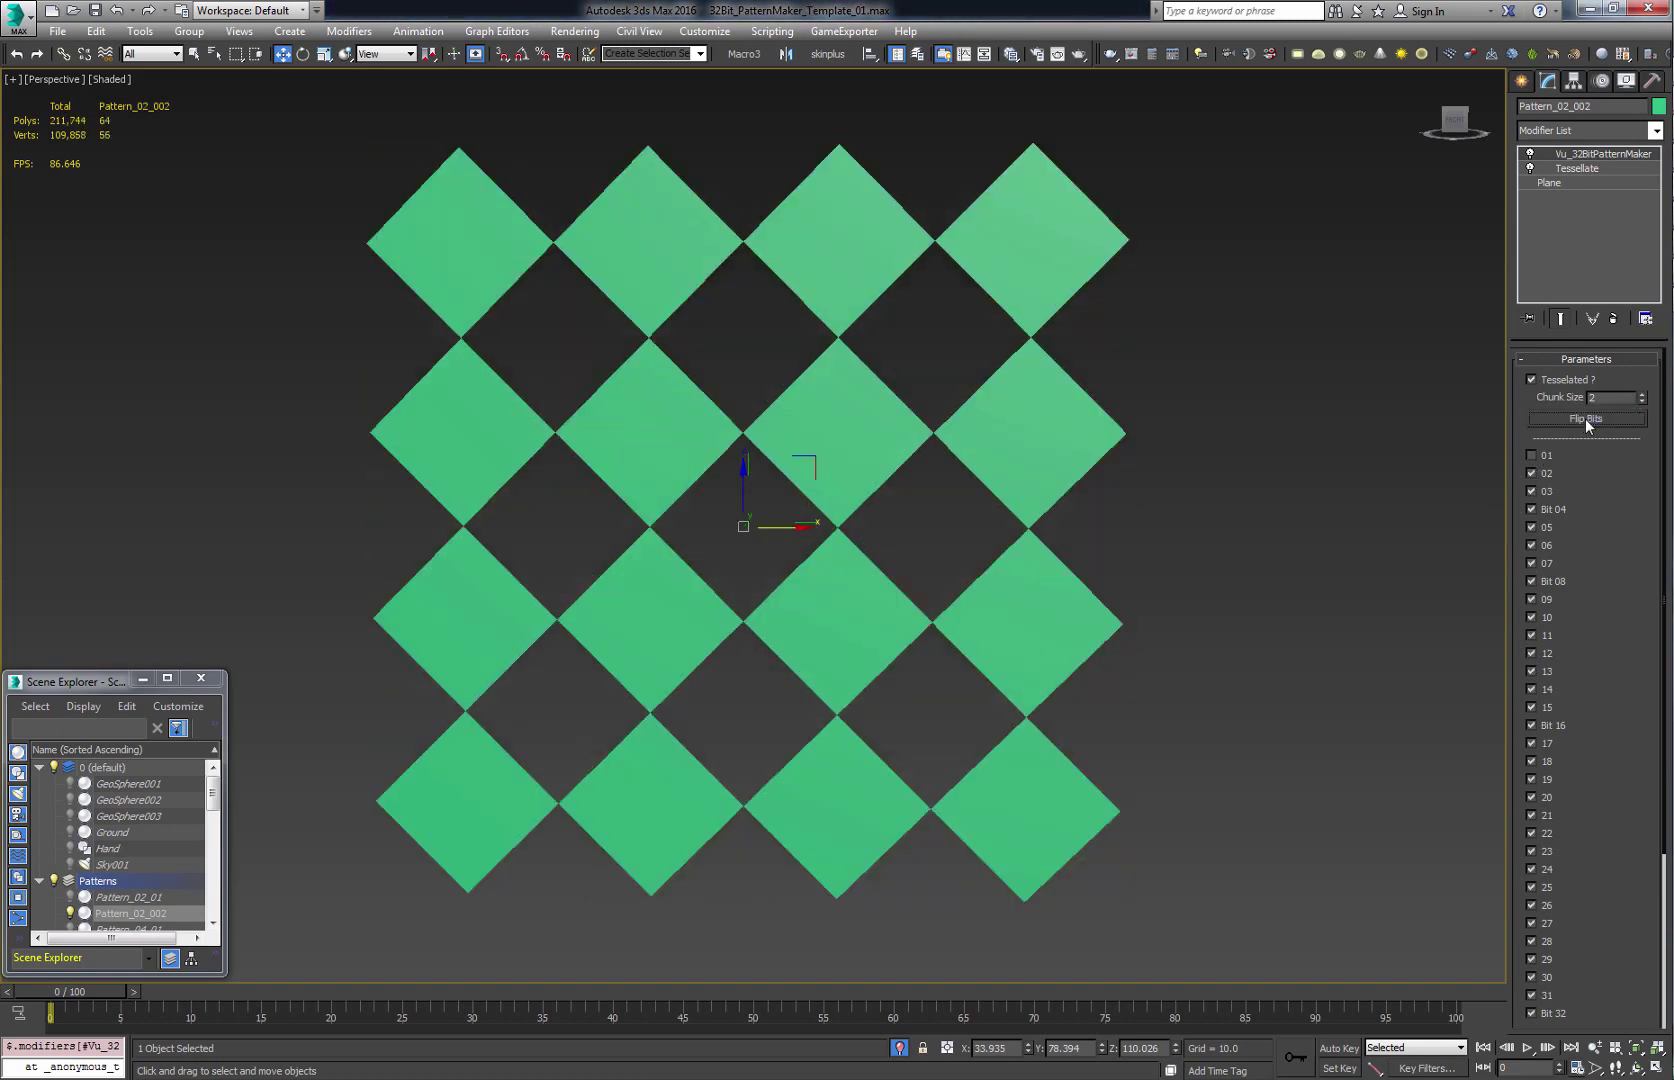
{"action": "left_click", "coordinate": [1585, 418]}
- Set the copied pattern's chunk size to 4 and enable bits 02, 03 and 04
{"action": "left_click", "coordinate": [1592, 398]}
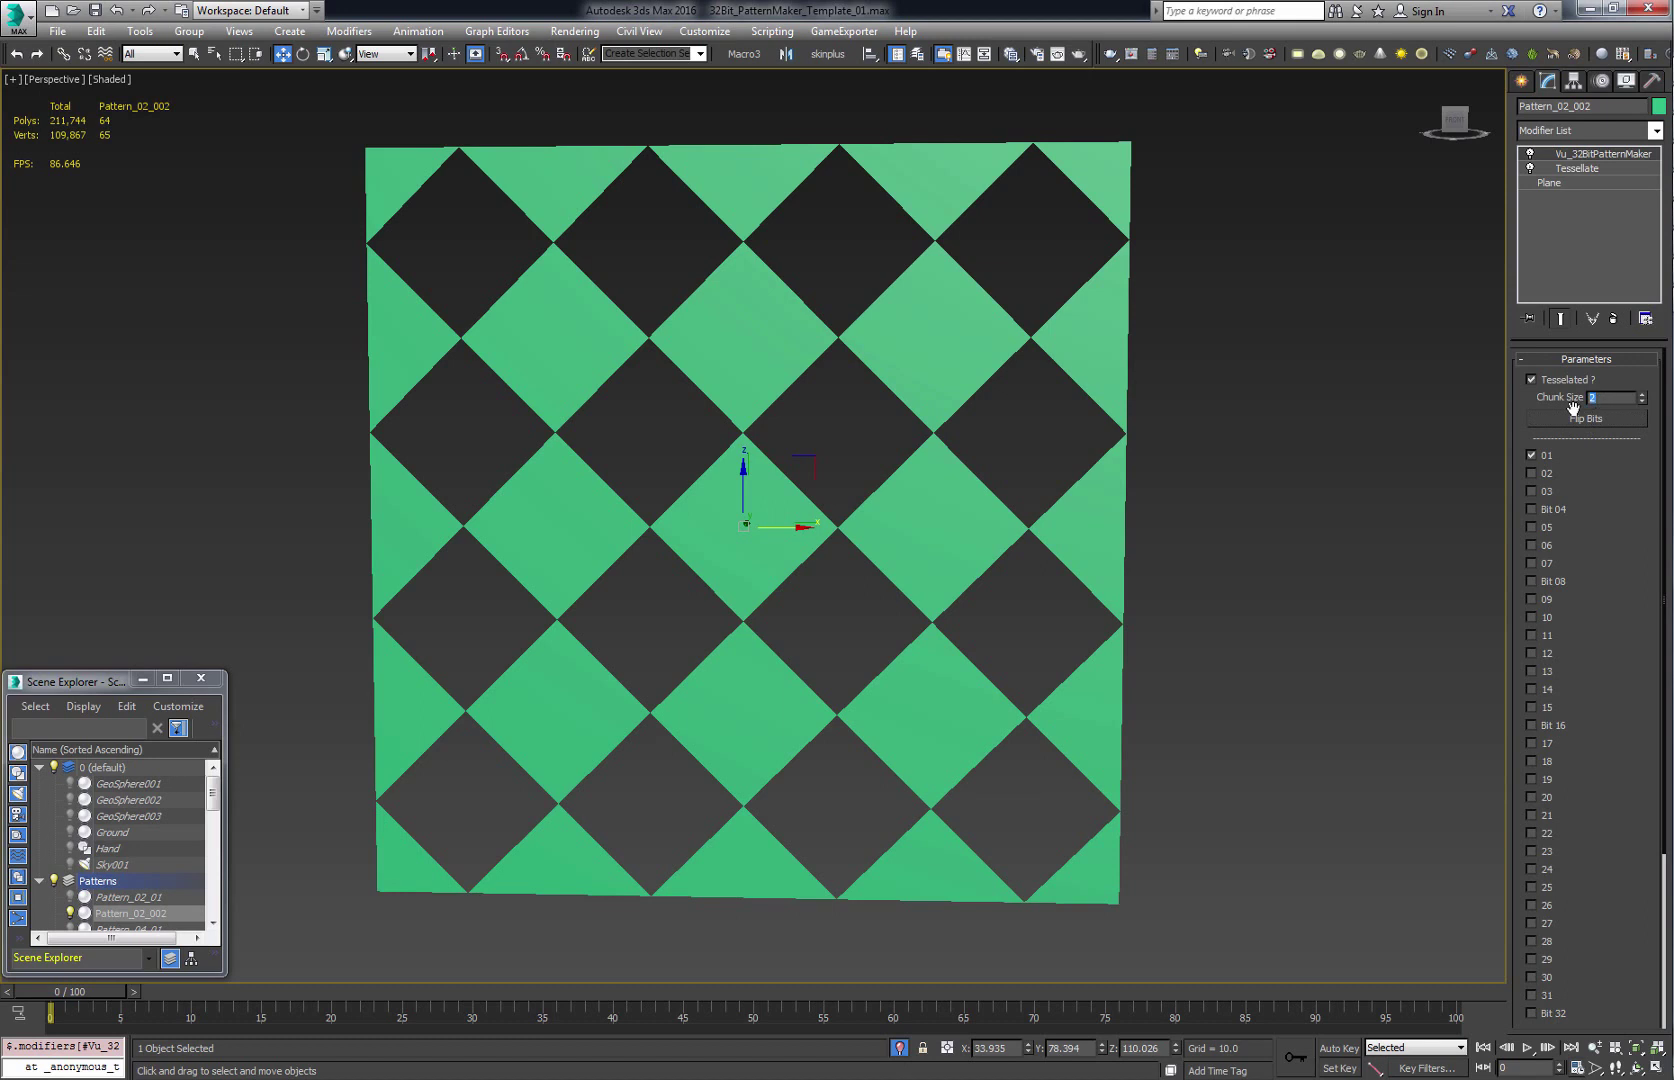
{"action": "left_click", "coordinate": [1531, 473]}
{"action": "left_click", "coordinate": [1531, 491]}
{"action": "left_click", "coordinate": [1531, 509]}
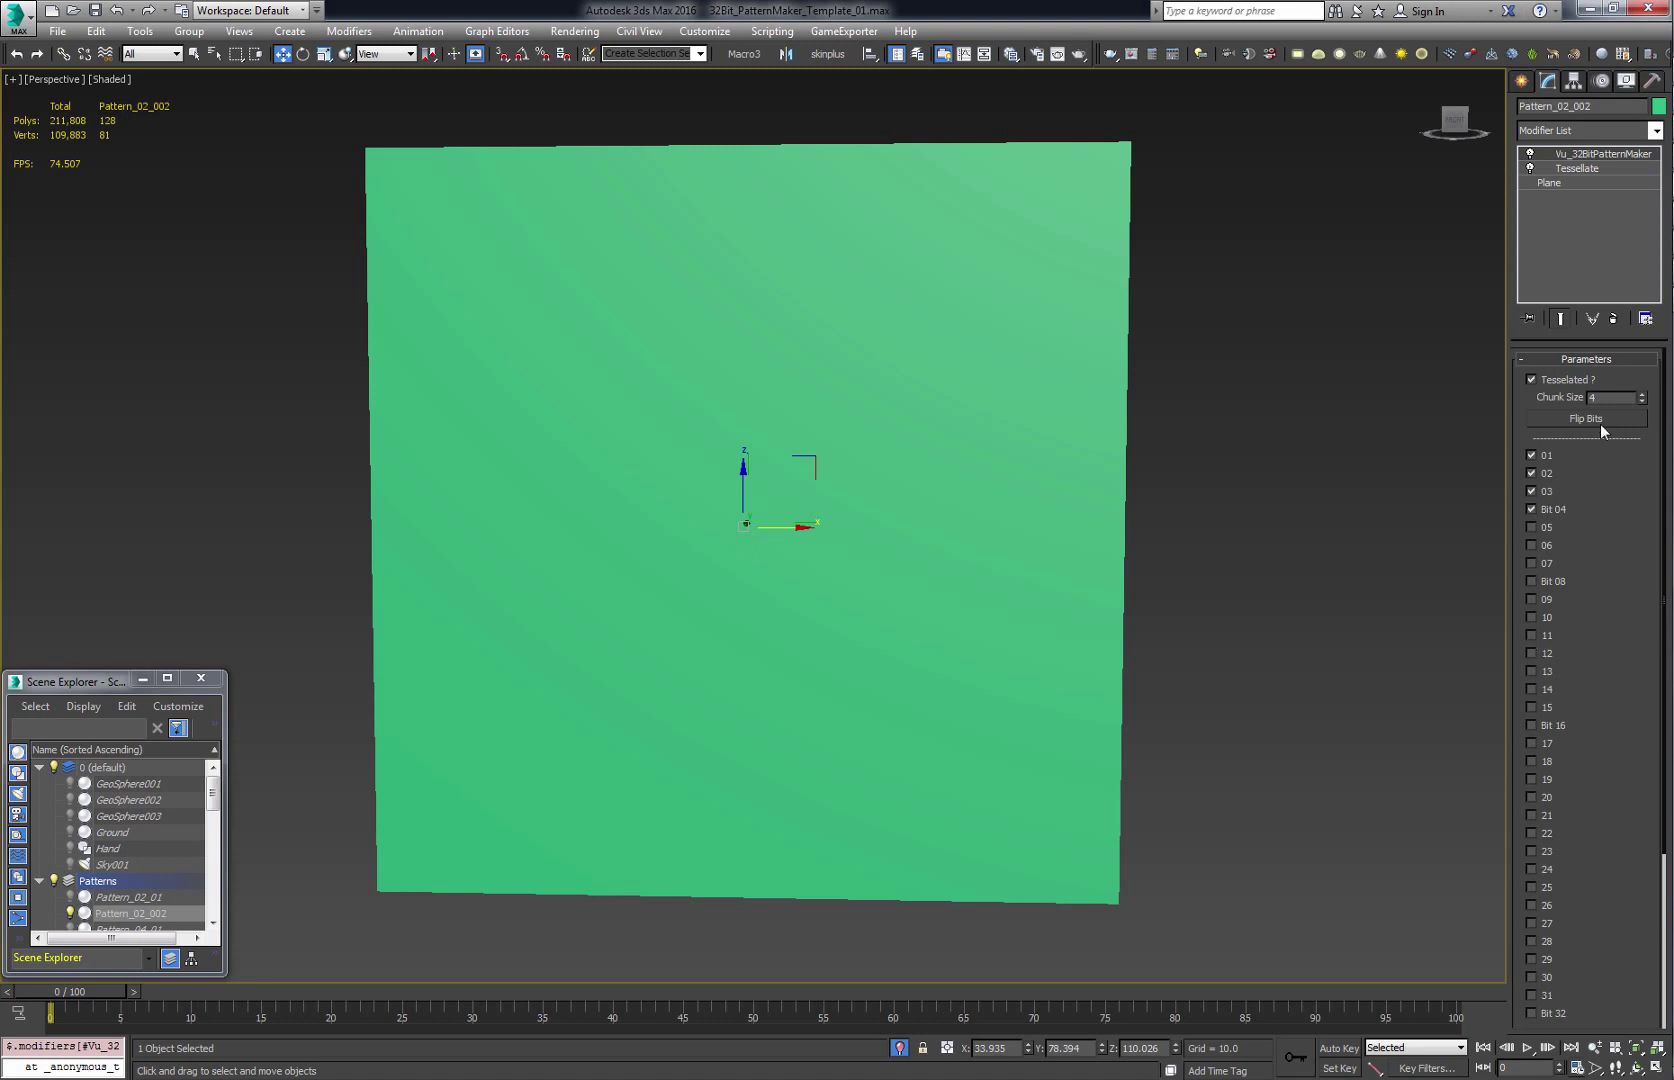
- Turn off bits 02, 03 and 04 in the copied pattern, flipping all bits to compare and leaving them inverted
{"action": "left_click", "coordinate": [1531, 473]}
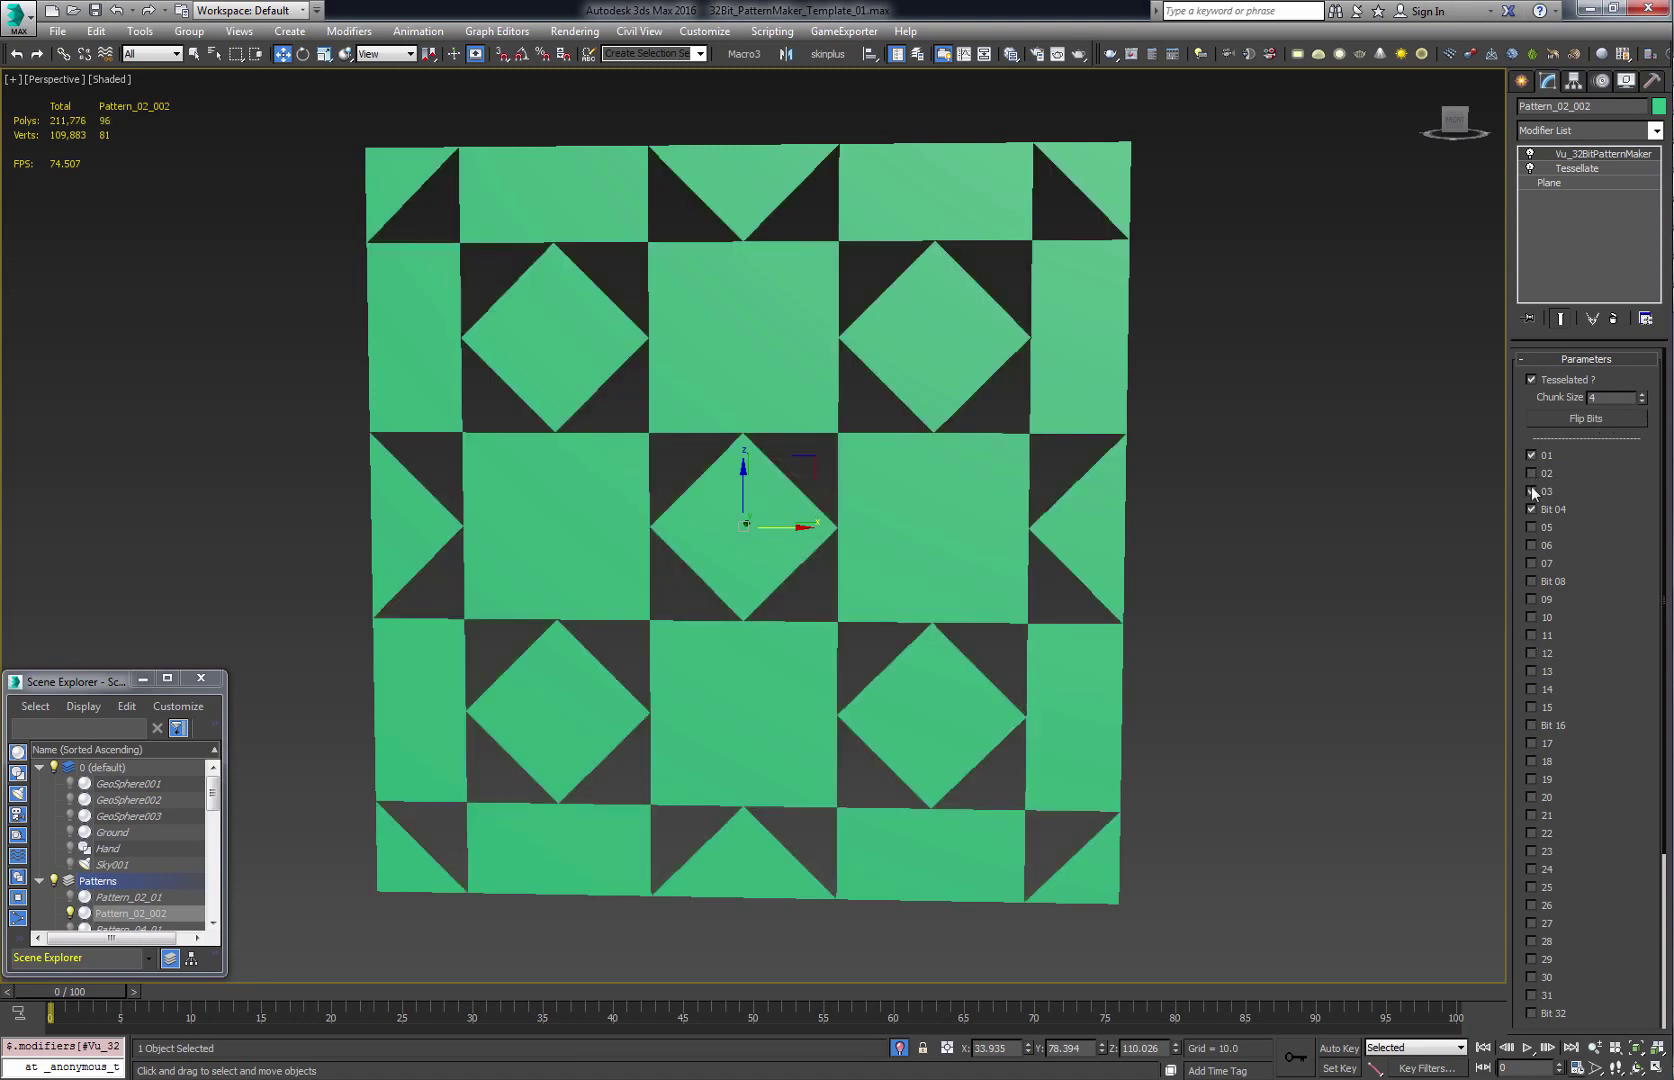
{"action": "left_click", "coordinate": [1531, 491]}
{"action": "left_click", "coordinate": [1576, 419]}
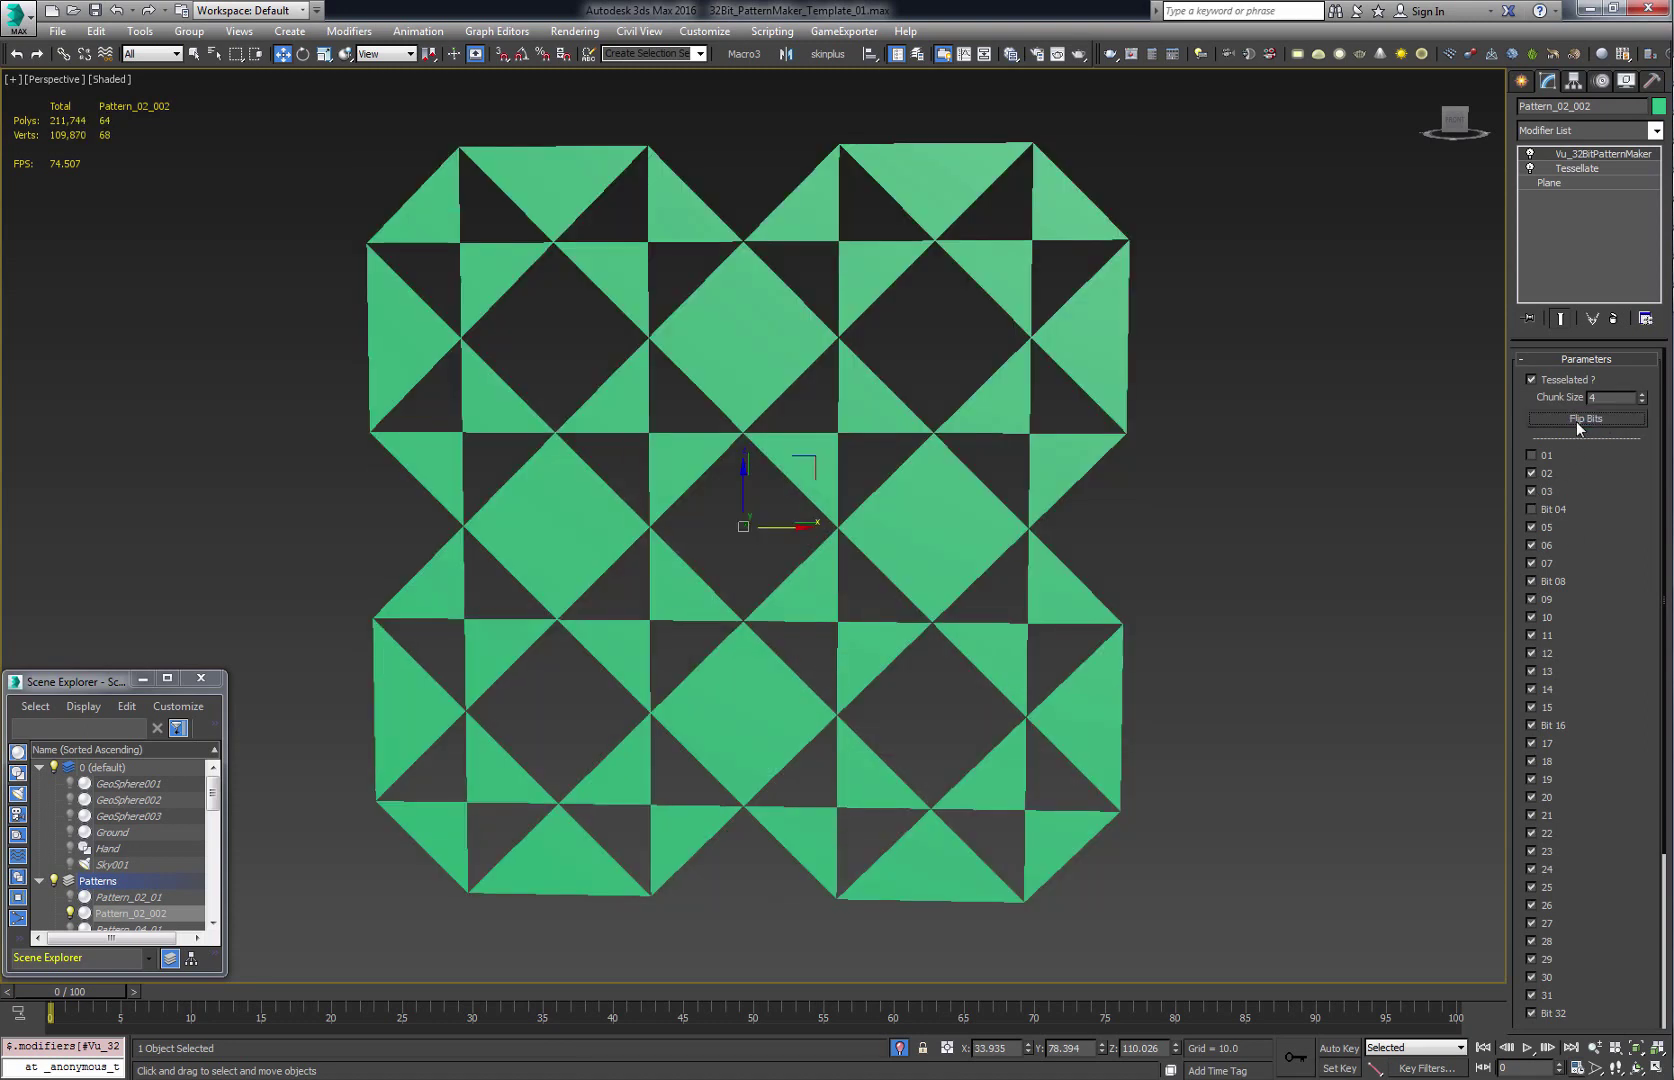
{"action": "left_click", "coordinate": [1576, 421]}
{"action": "left_click", "coordinate": [1529, 509]}
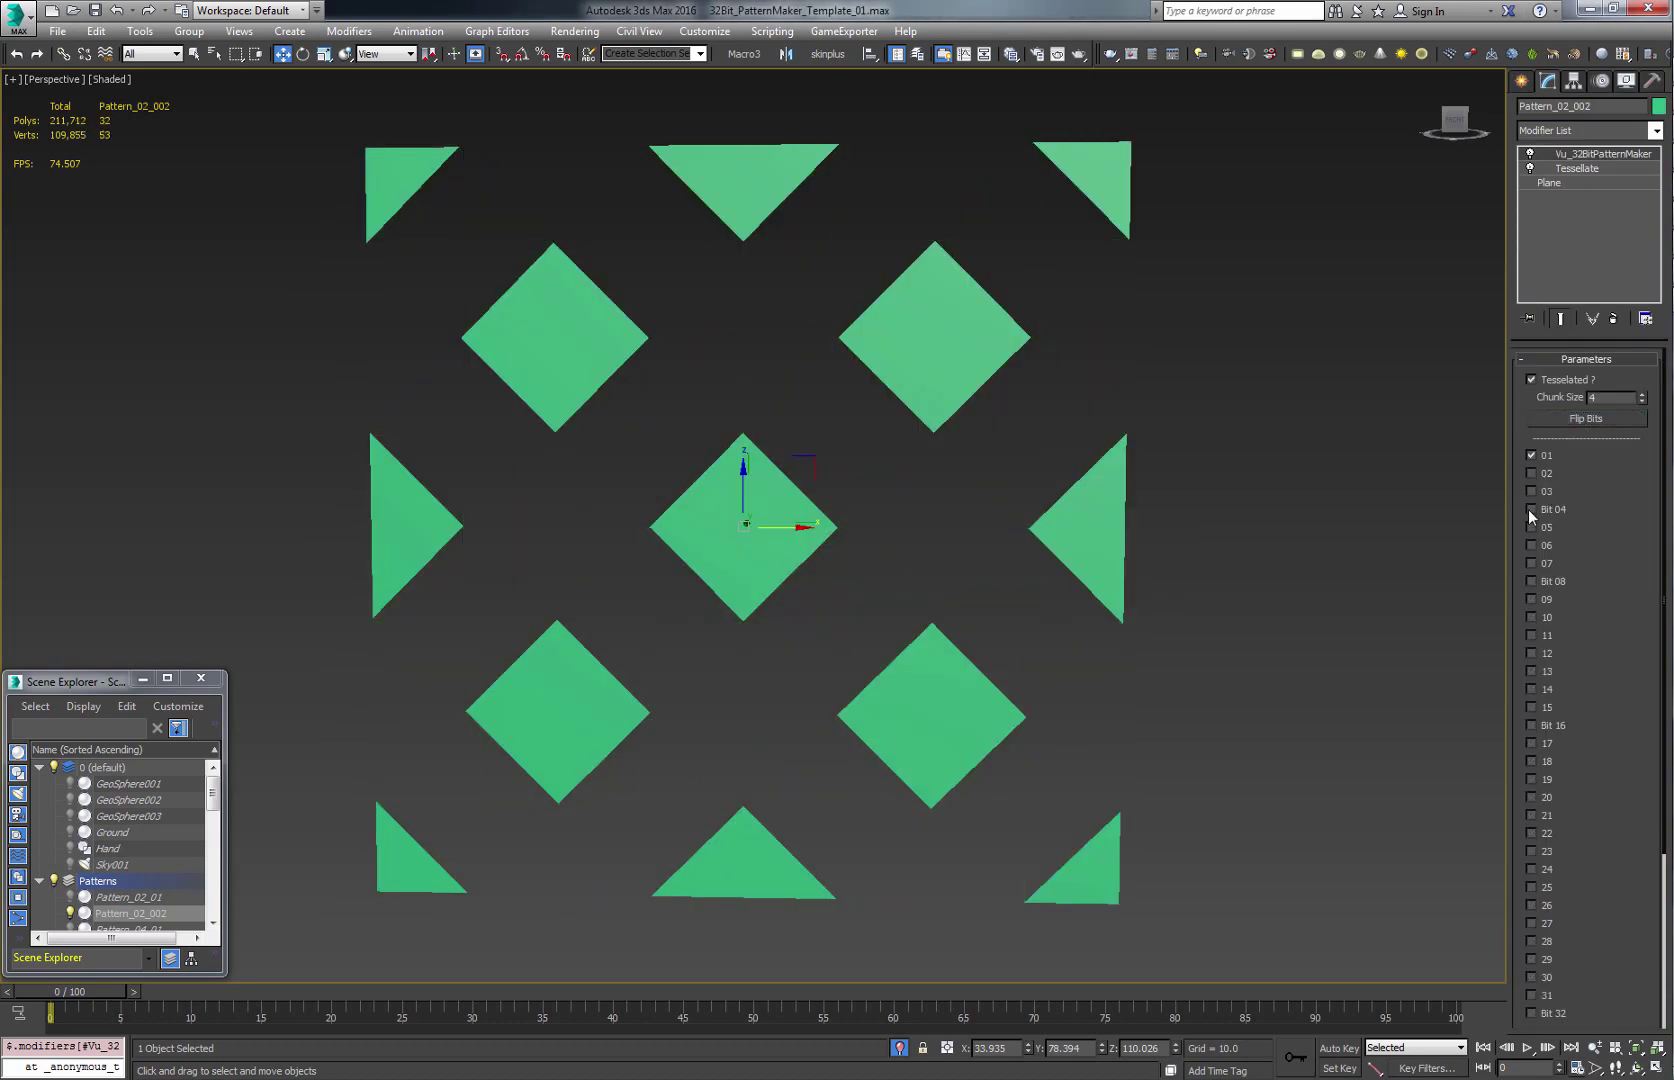
{"action": "left_click", "coordinate": [1565, 422]}
{"action": "left_click", "coordinate": [1565, 422]}
{"action": "left_click", "coordinate": [1565, 422]}
- Try 3 and 4 Tessellate iterations on the copied pattern, and return to 2
{"action": "left_click", "coordinate": [1578, 169]}
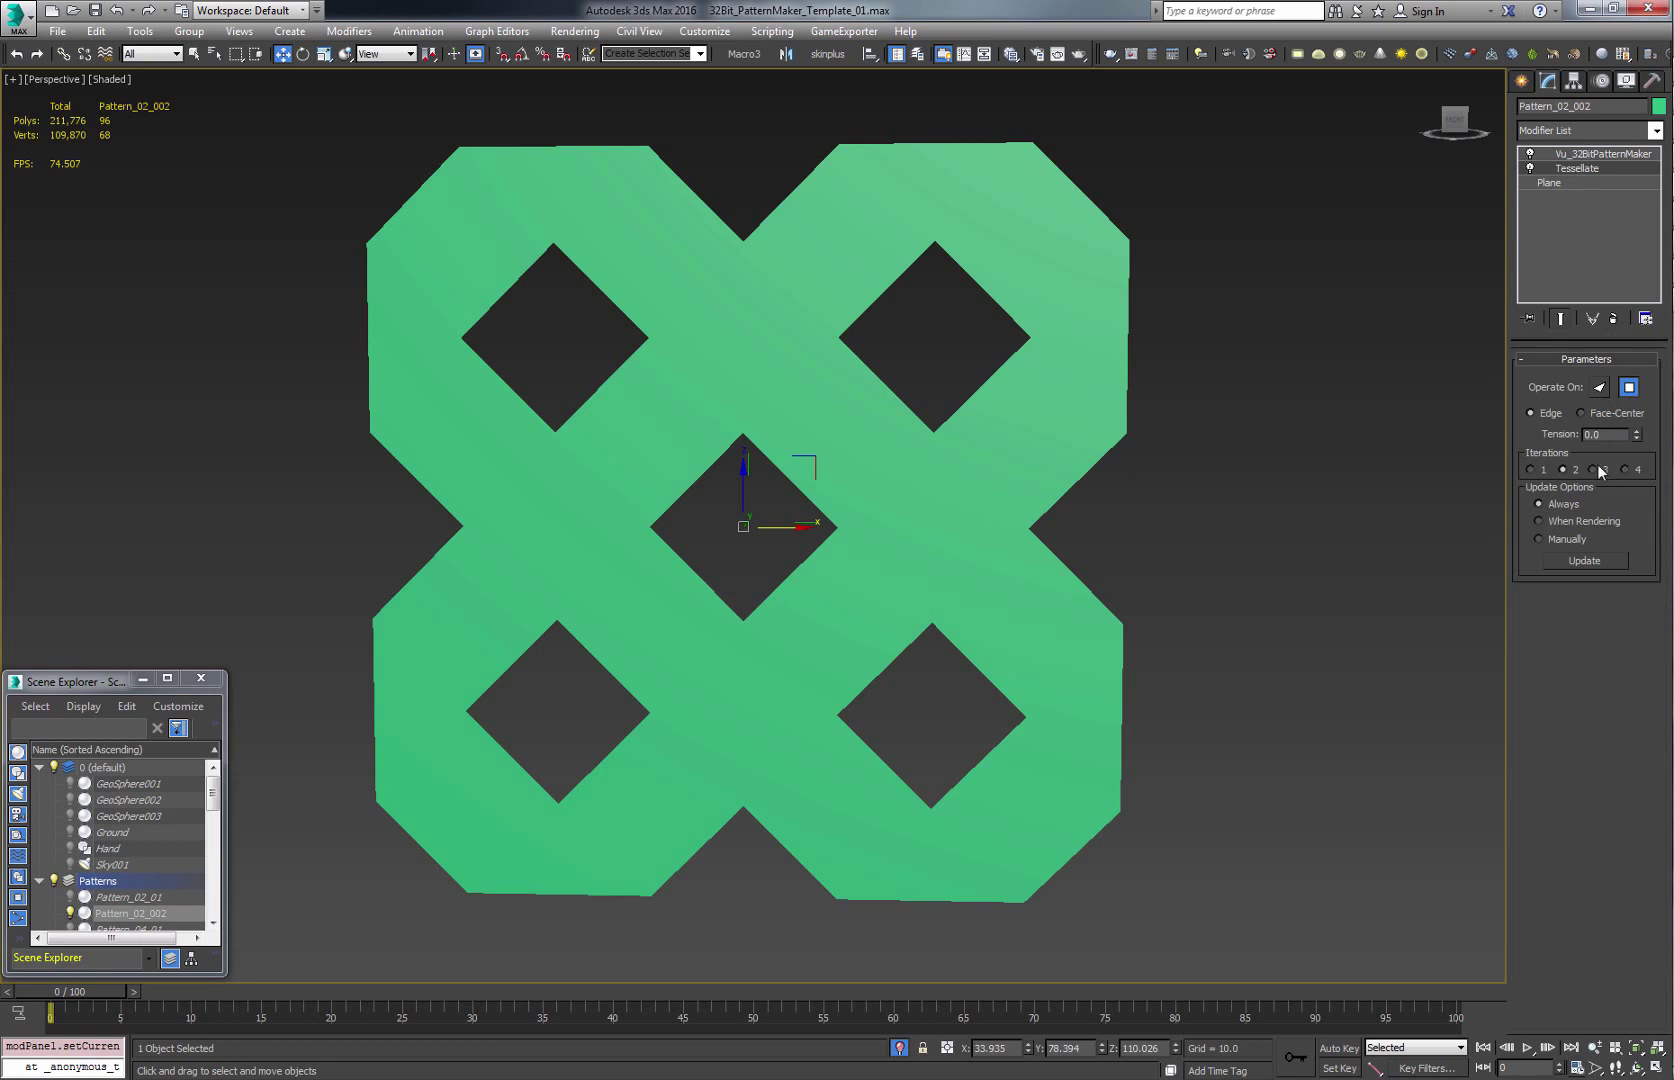
{"action": "left_click", "coordinate": [1593, 469]}
{"action": "left_click", "coordinate": [1625, 469]}
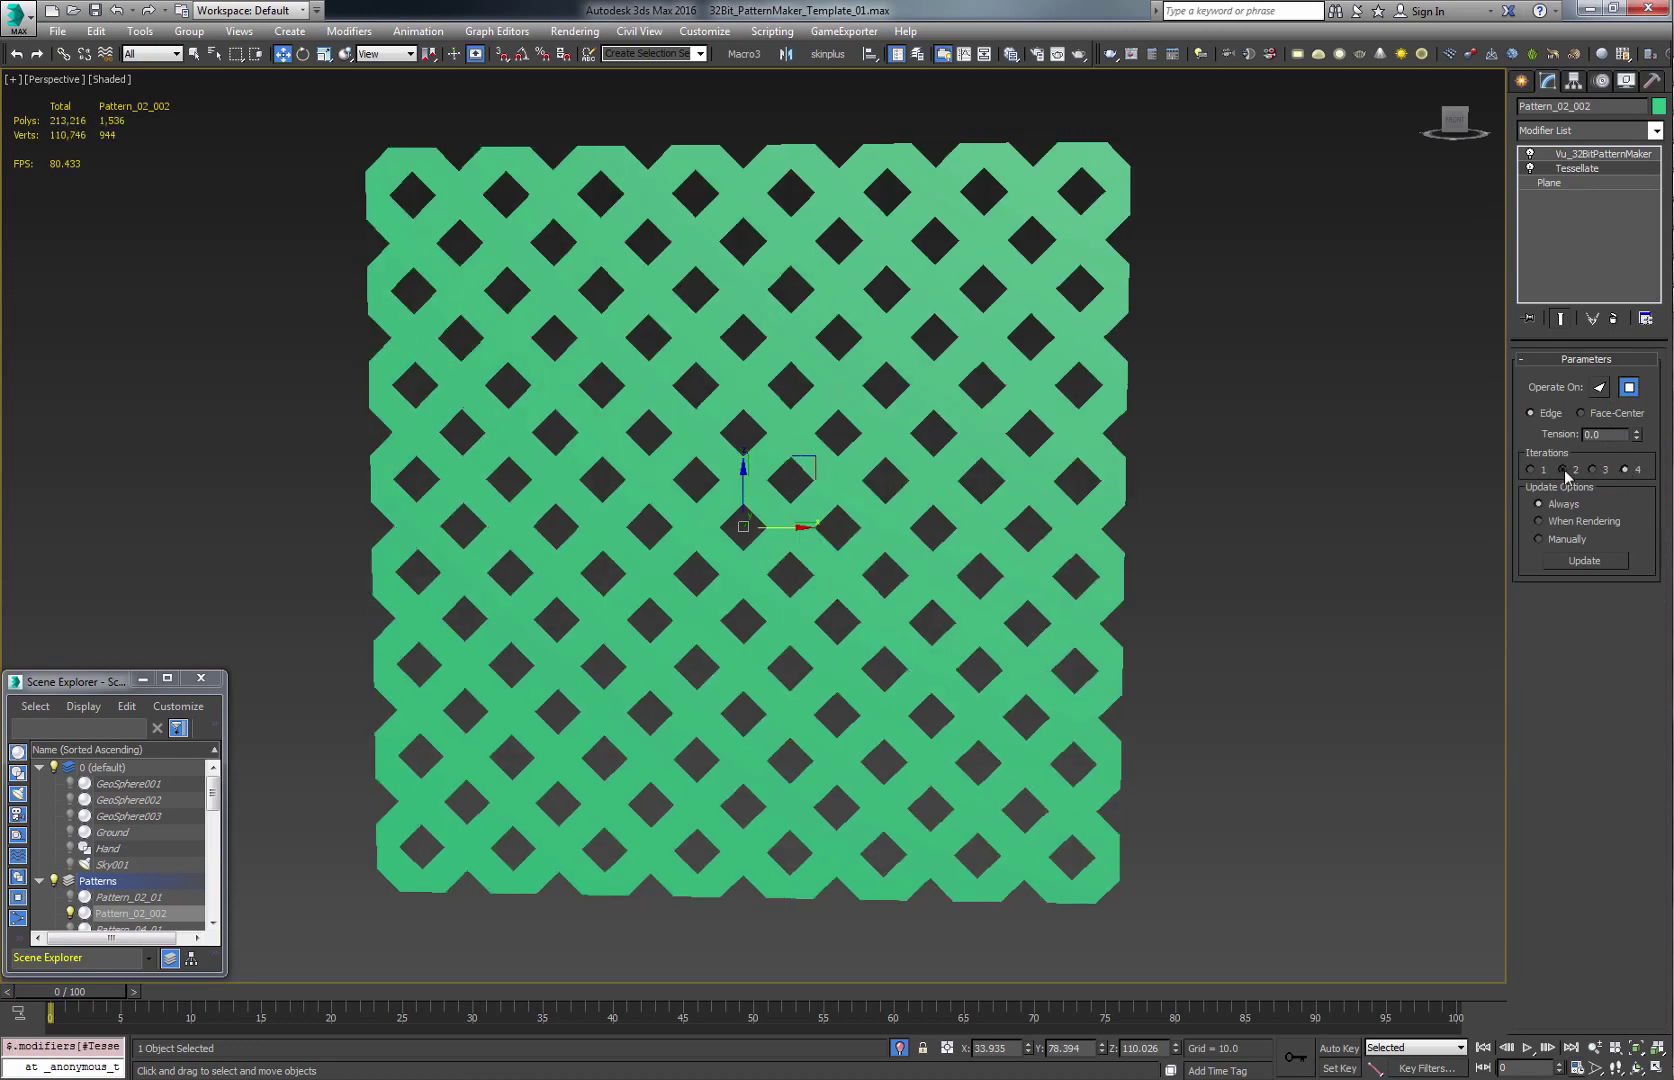
{"action": "left_click", "coordinate": [1564, 470]}
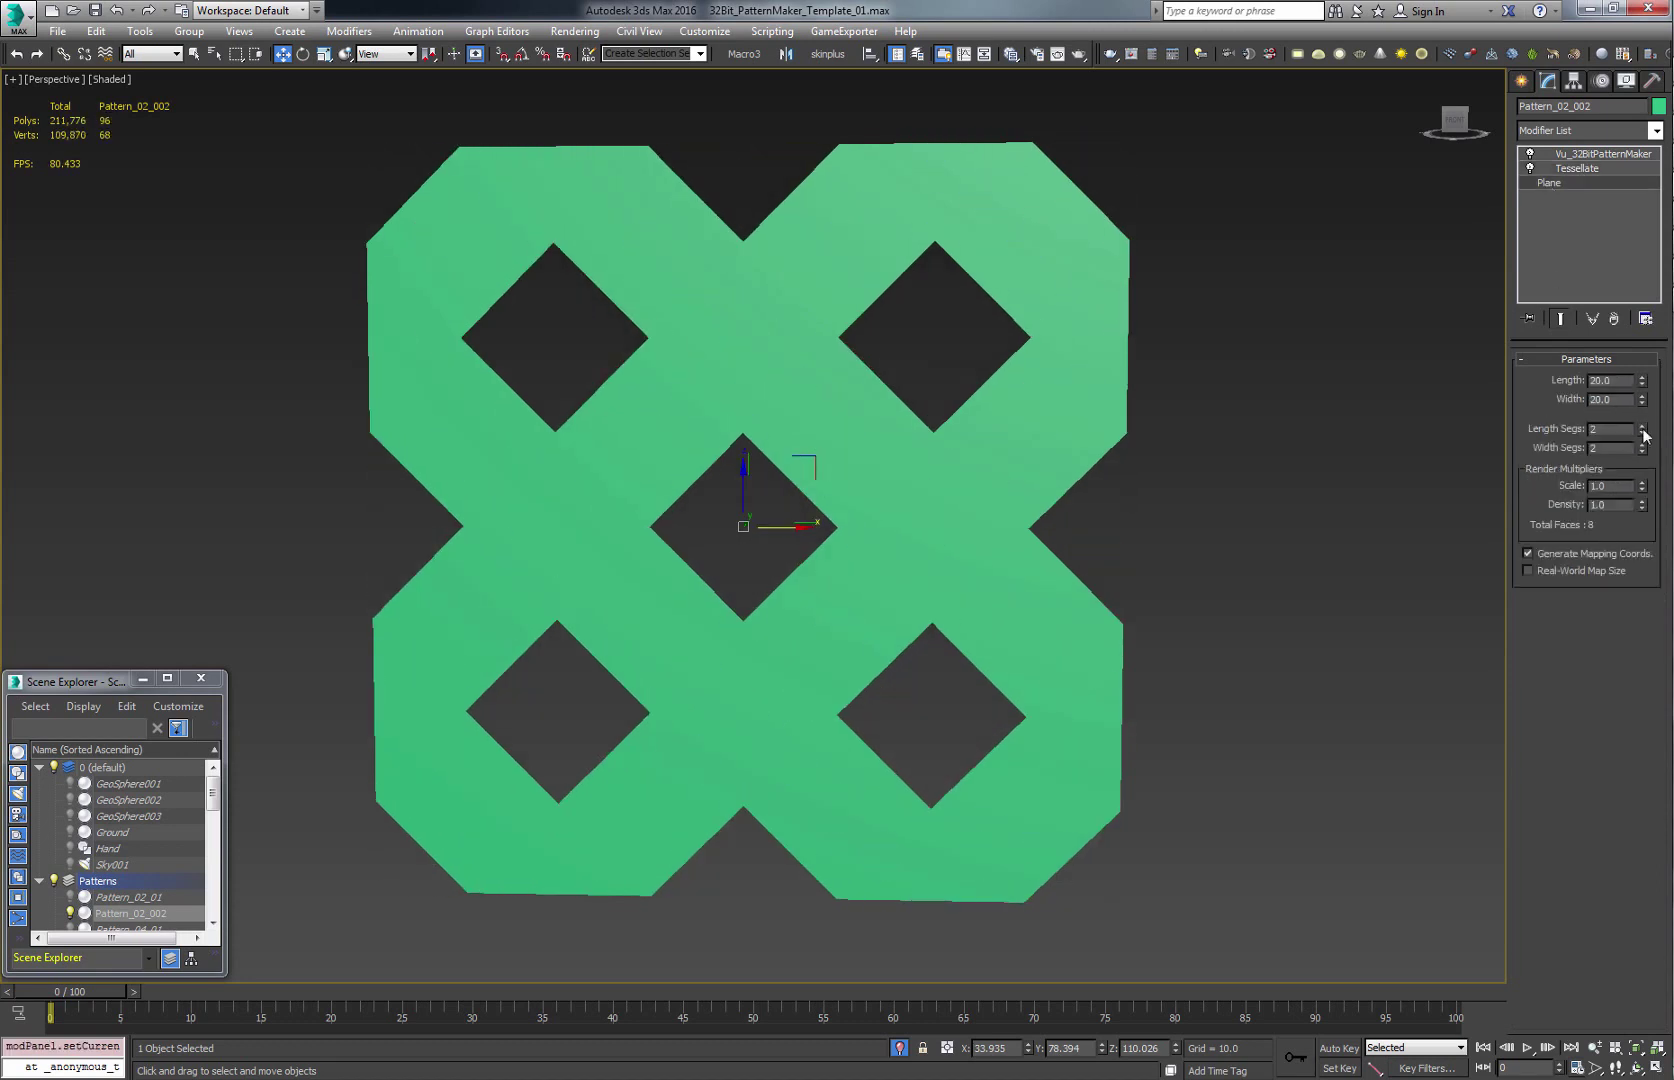
- Try a denser pattern by raising the base Plane to 6 length segments and 9 width segments
{"action": "left_click", "coordinate": [1642, 426]}
{"action": "left_click", "coordinate": [1642, 426]}
{"action": "left_click", "coordinate": [1642, 426]}
{"action": "left_click", "coordinate": [1642, 426]}
{"action": "left_click", "coordinate": [1642, 444]}
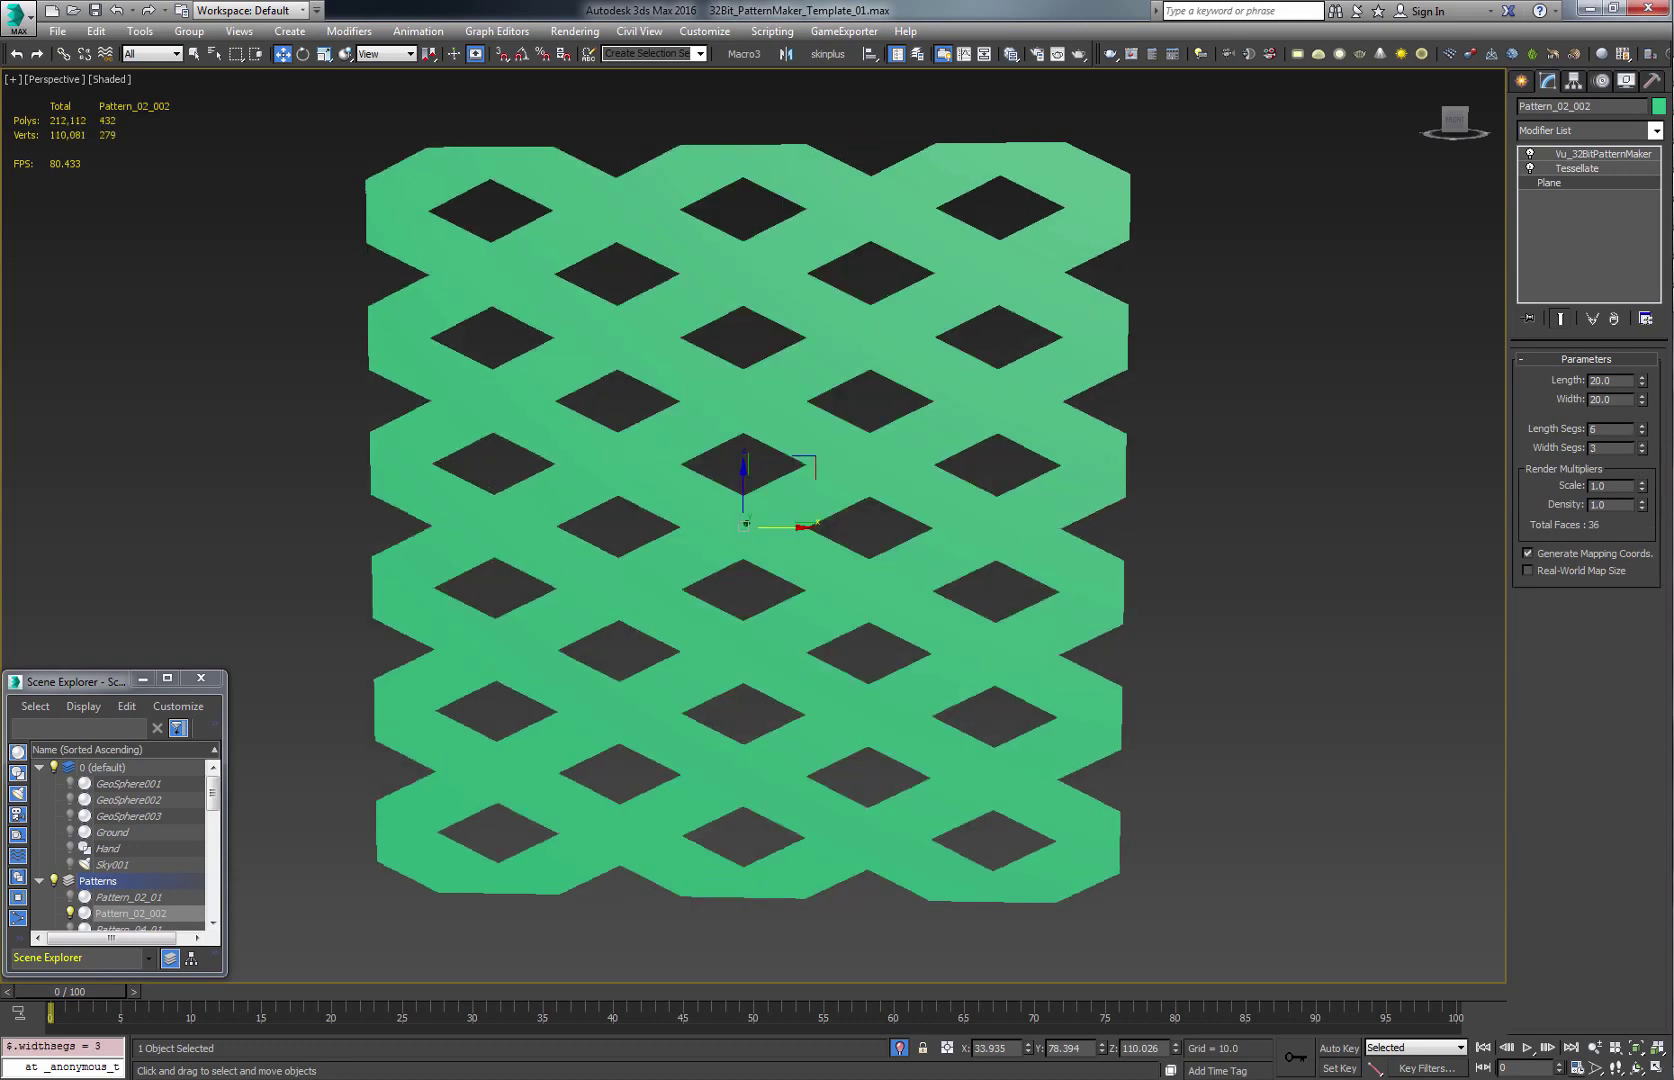
{"action": "left_click", "coordinate": [1642, 444]}
{"action": "left_click", "coordinate": [1642, 444]}
{"action": "left_click", "coordinate": [1642, 444]}
{"action": "left_click", "coordinate": [1642, 444]}
{"action": "left_click", "coordinate": [1642, 444]}
{"action": "left_click", "coordinate": [1642, 444]}
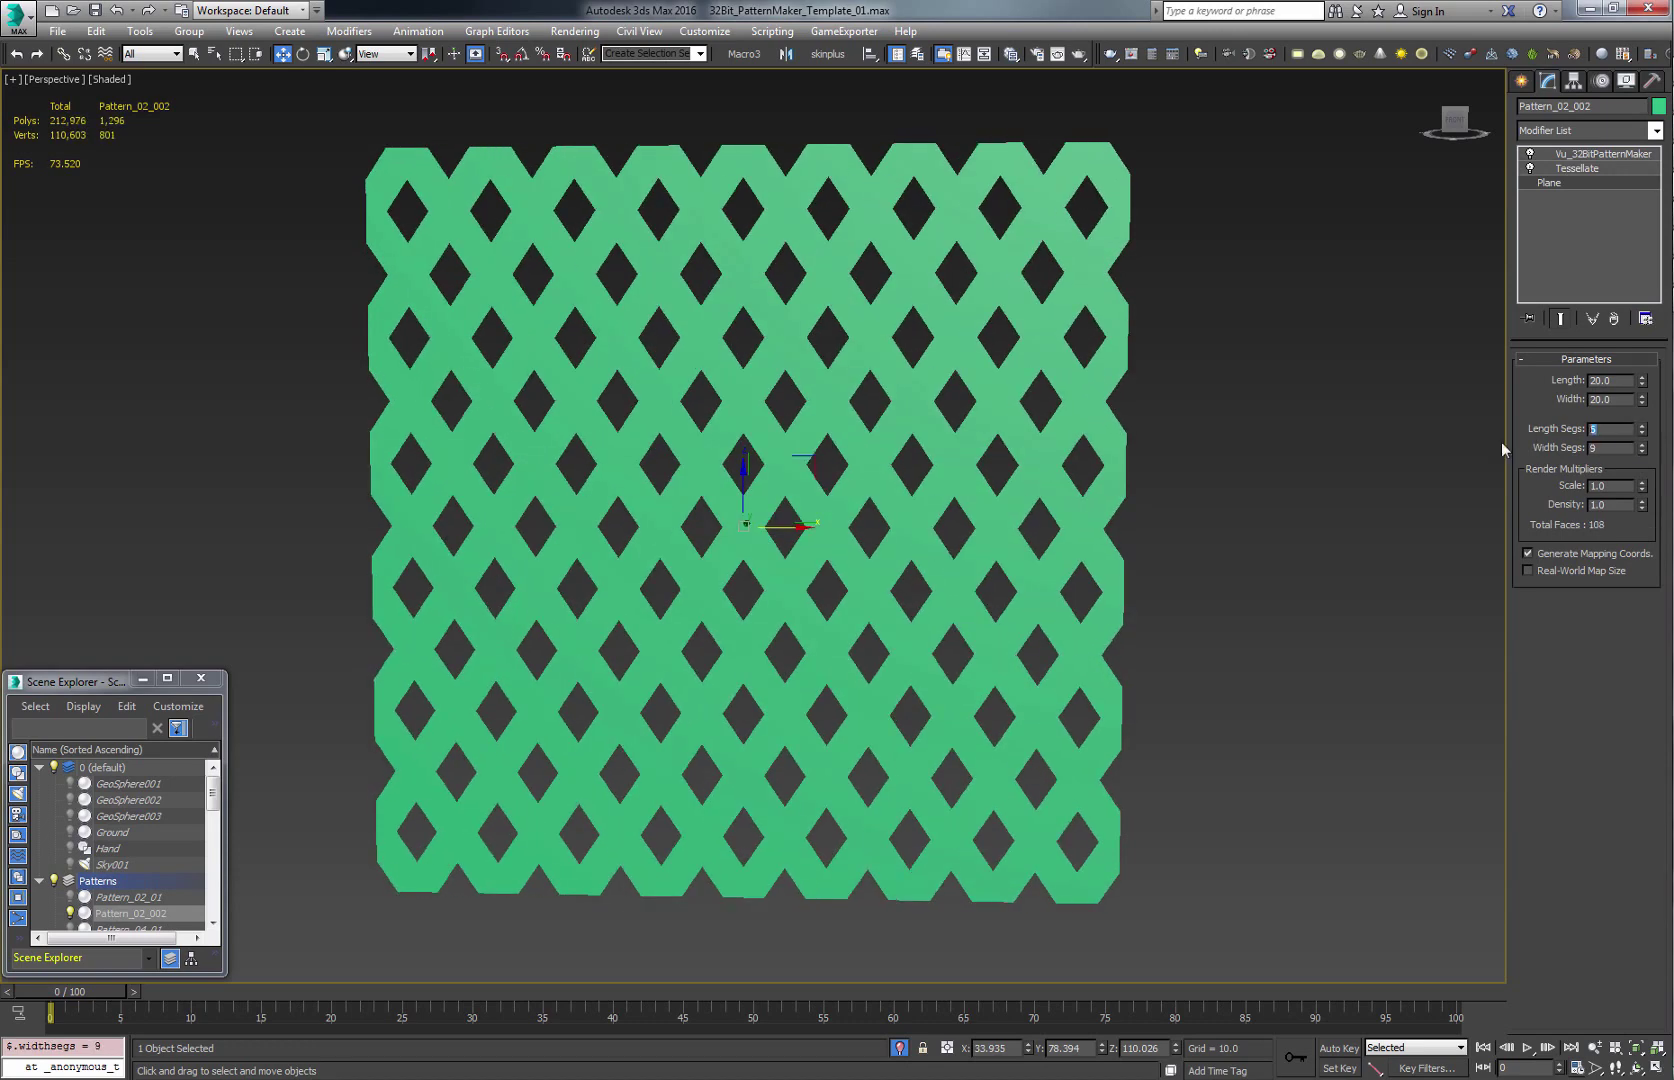
- Reset the Plane's length and width segments to 2 and return to the Vu_32BitPatternMaker settings
{"action": "type", "text": "2"}
{"action": "key", "text": "Tab"}
{"action": "type", "text": "2"}
{"action": "key", "text": "Tab"}
{"action": "left_click", "coordinate": [1576, 169]}
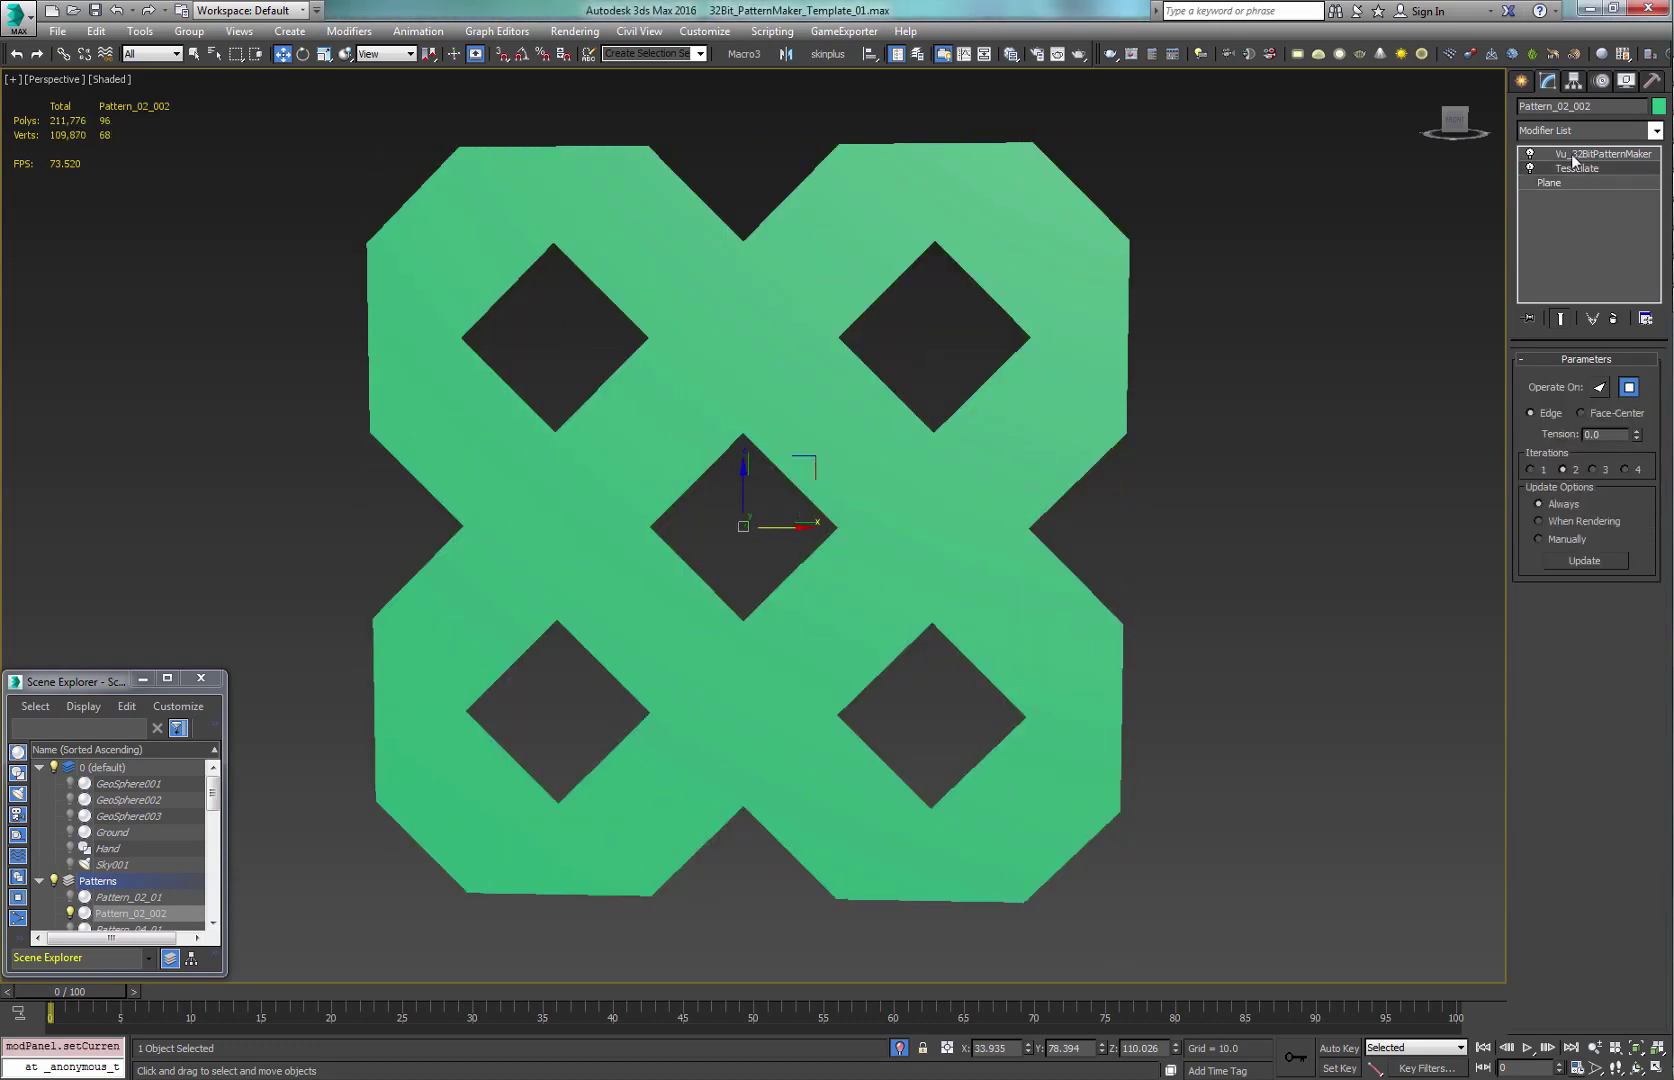
{"action": "left_click", "coordinate": [1574, 155]}
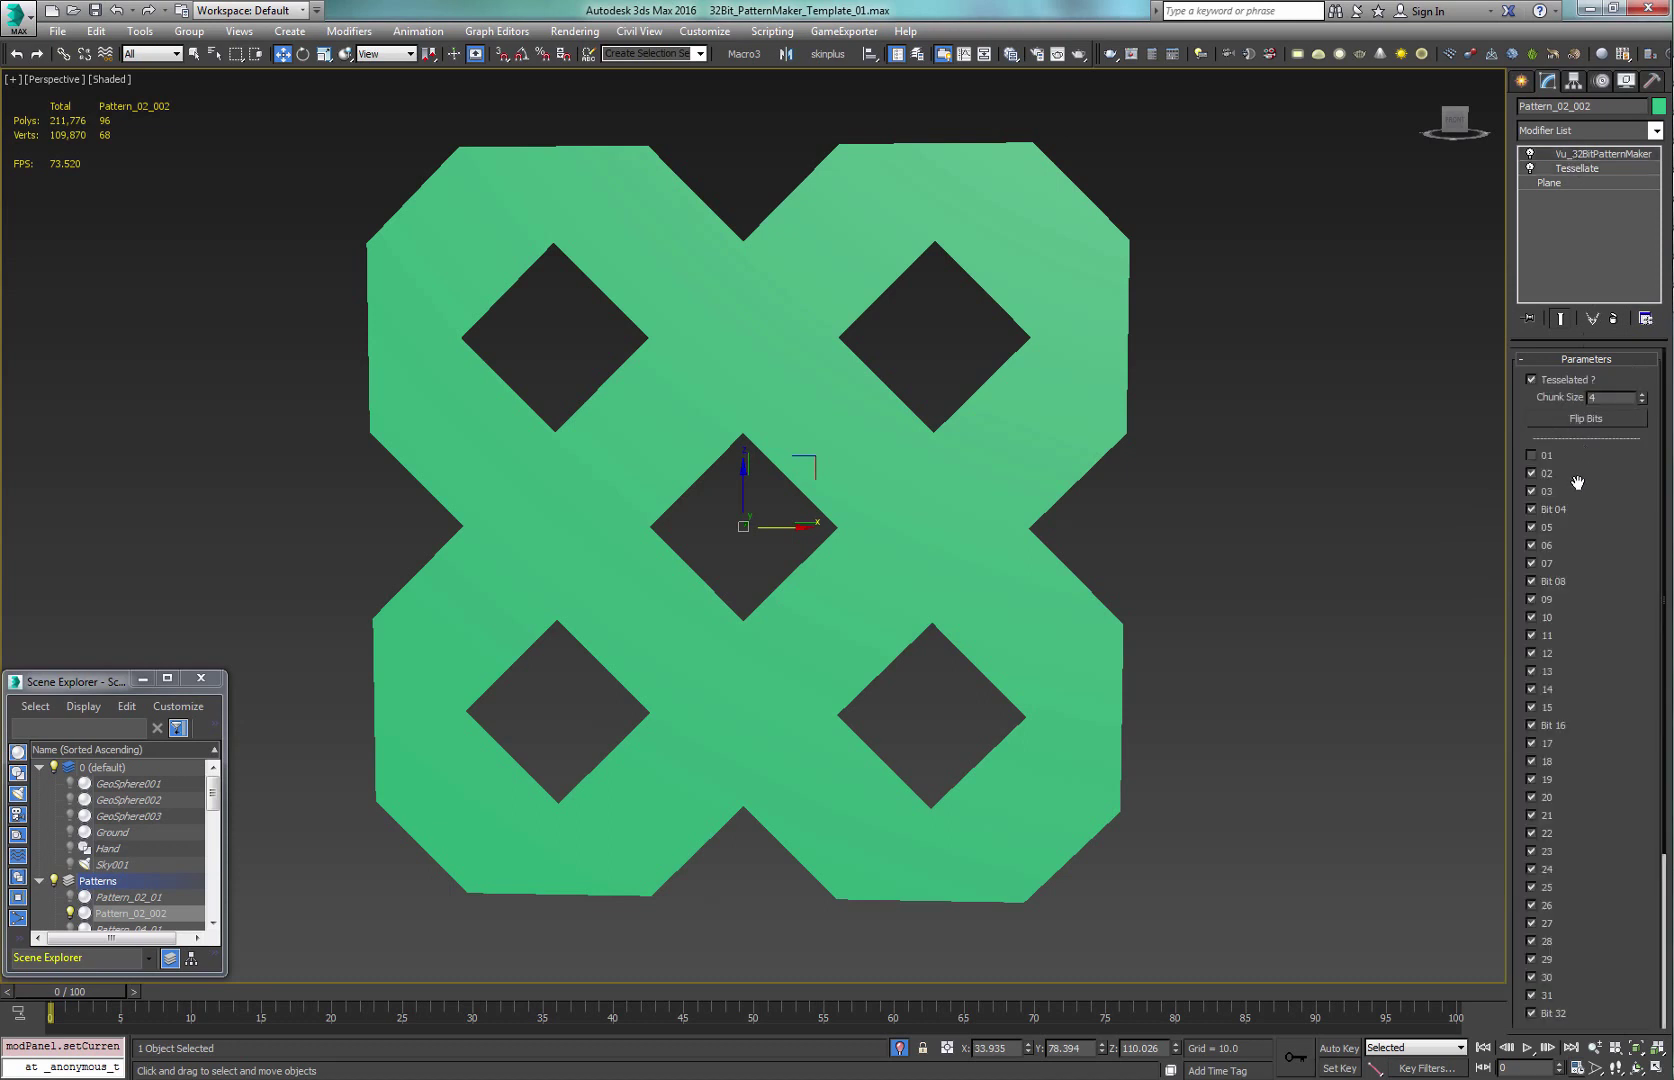
- Switch all of the pattern modifier's bits off, on, and off again with the bulk bit commands
{"action": "scroll", "coordinate": [1596, 579], "scroll_direction": "down", "scroll_amount": 5}
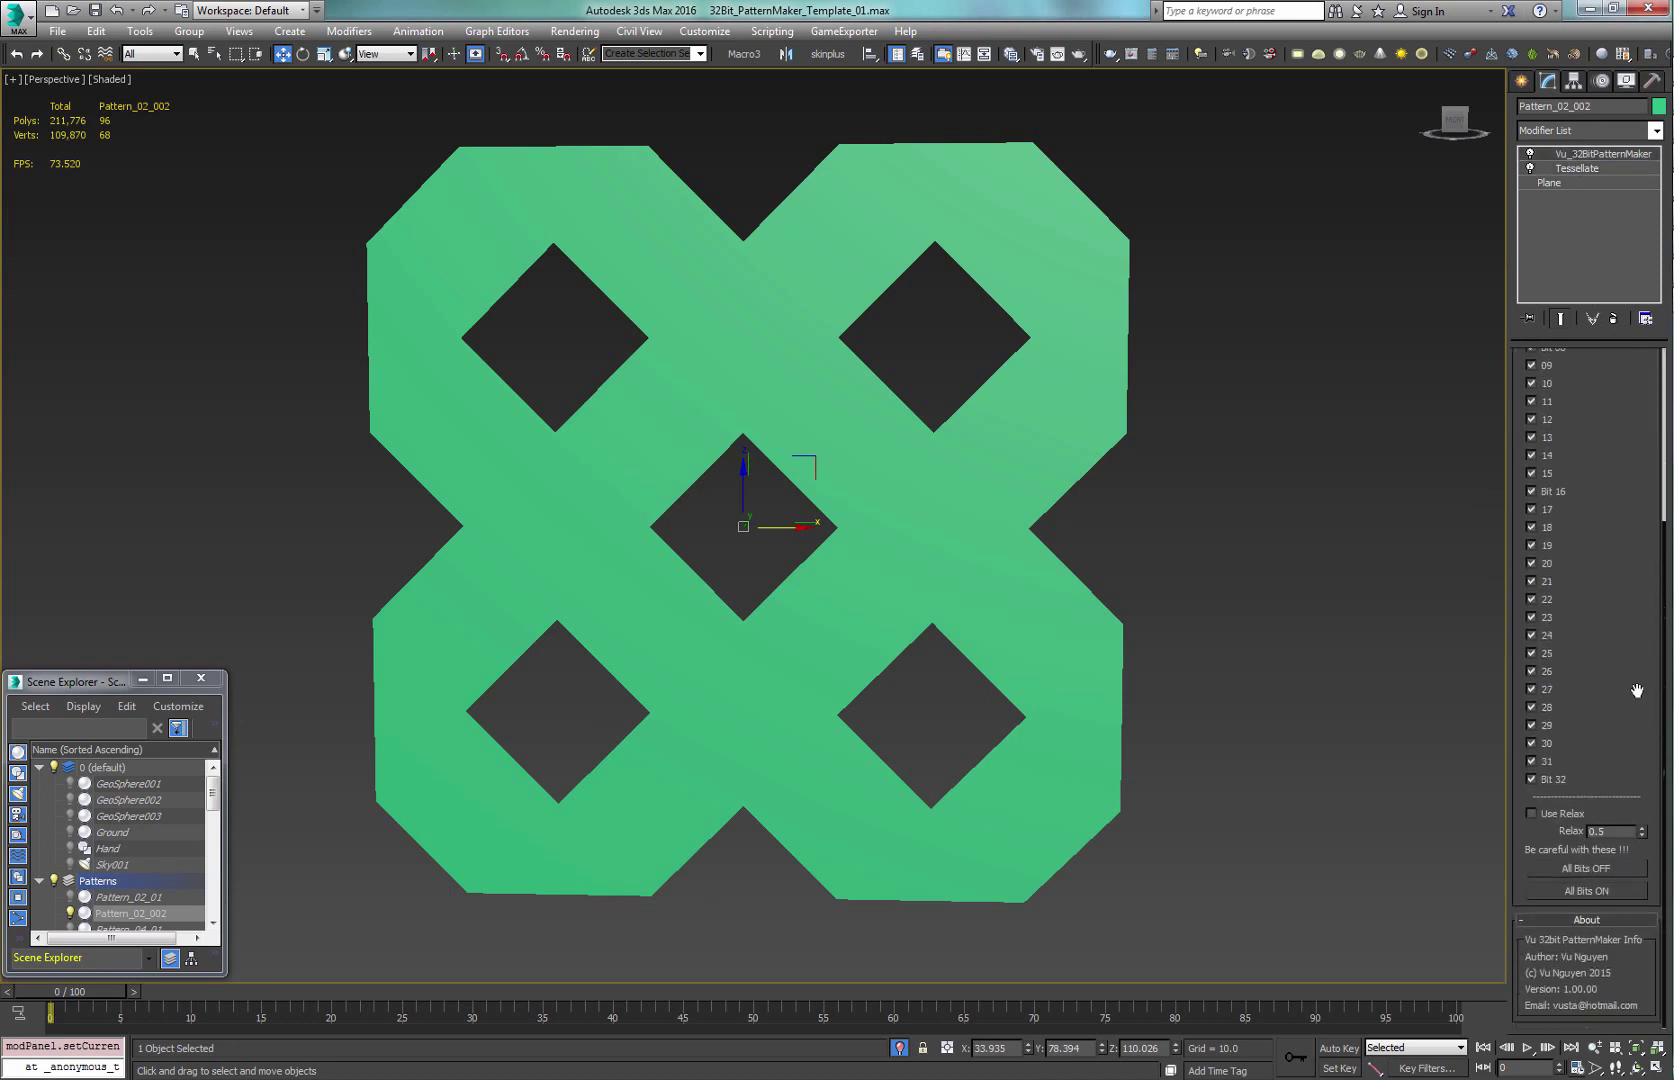
{"action": "left_click", "coordinate": [1575, 870]}
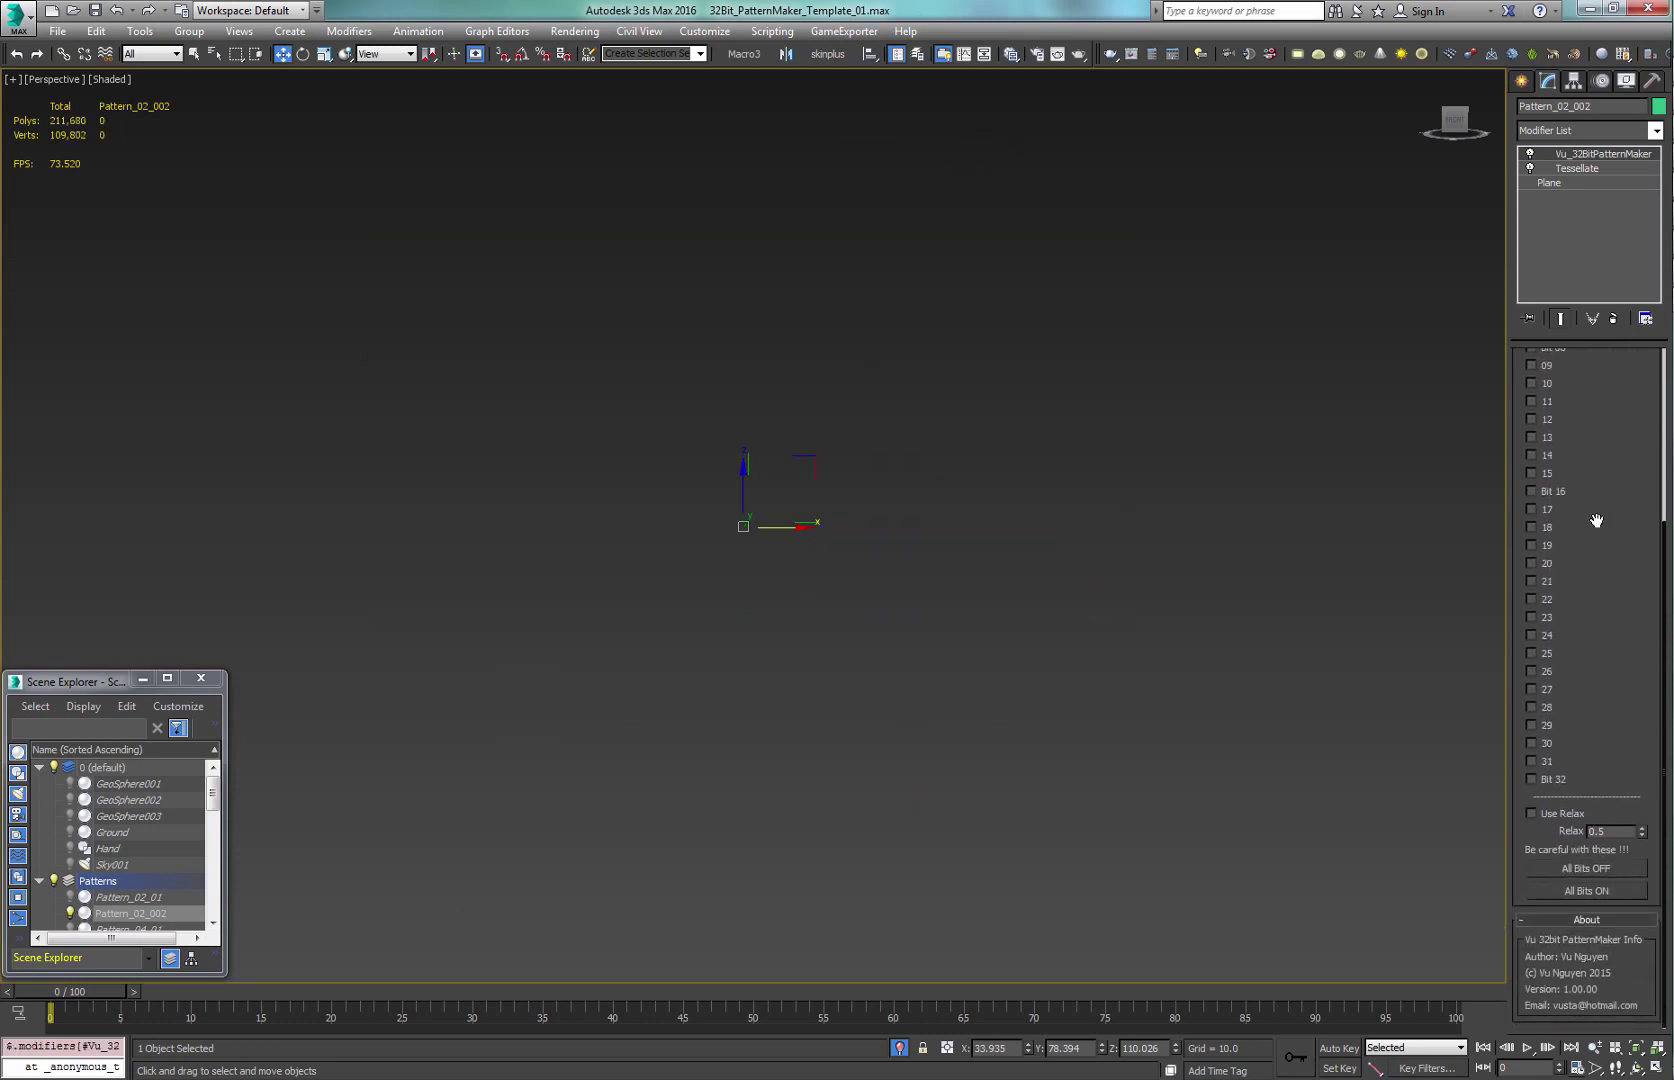
{"action": "left_click", "coordinate": [1586, 891]}
{"action": "scroll", "coordinate": [1597, 745], "scroll_direction": "up", "scroll_amount": 3}
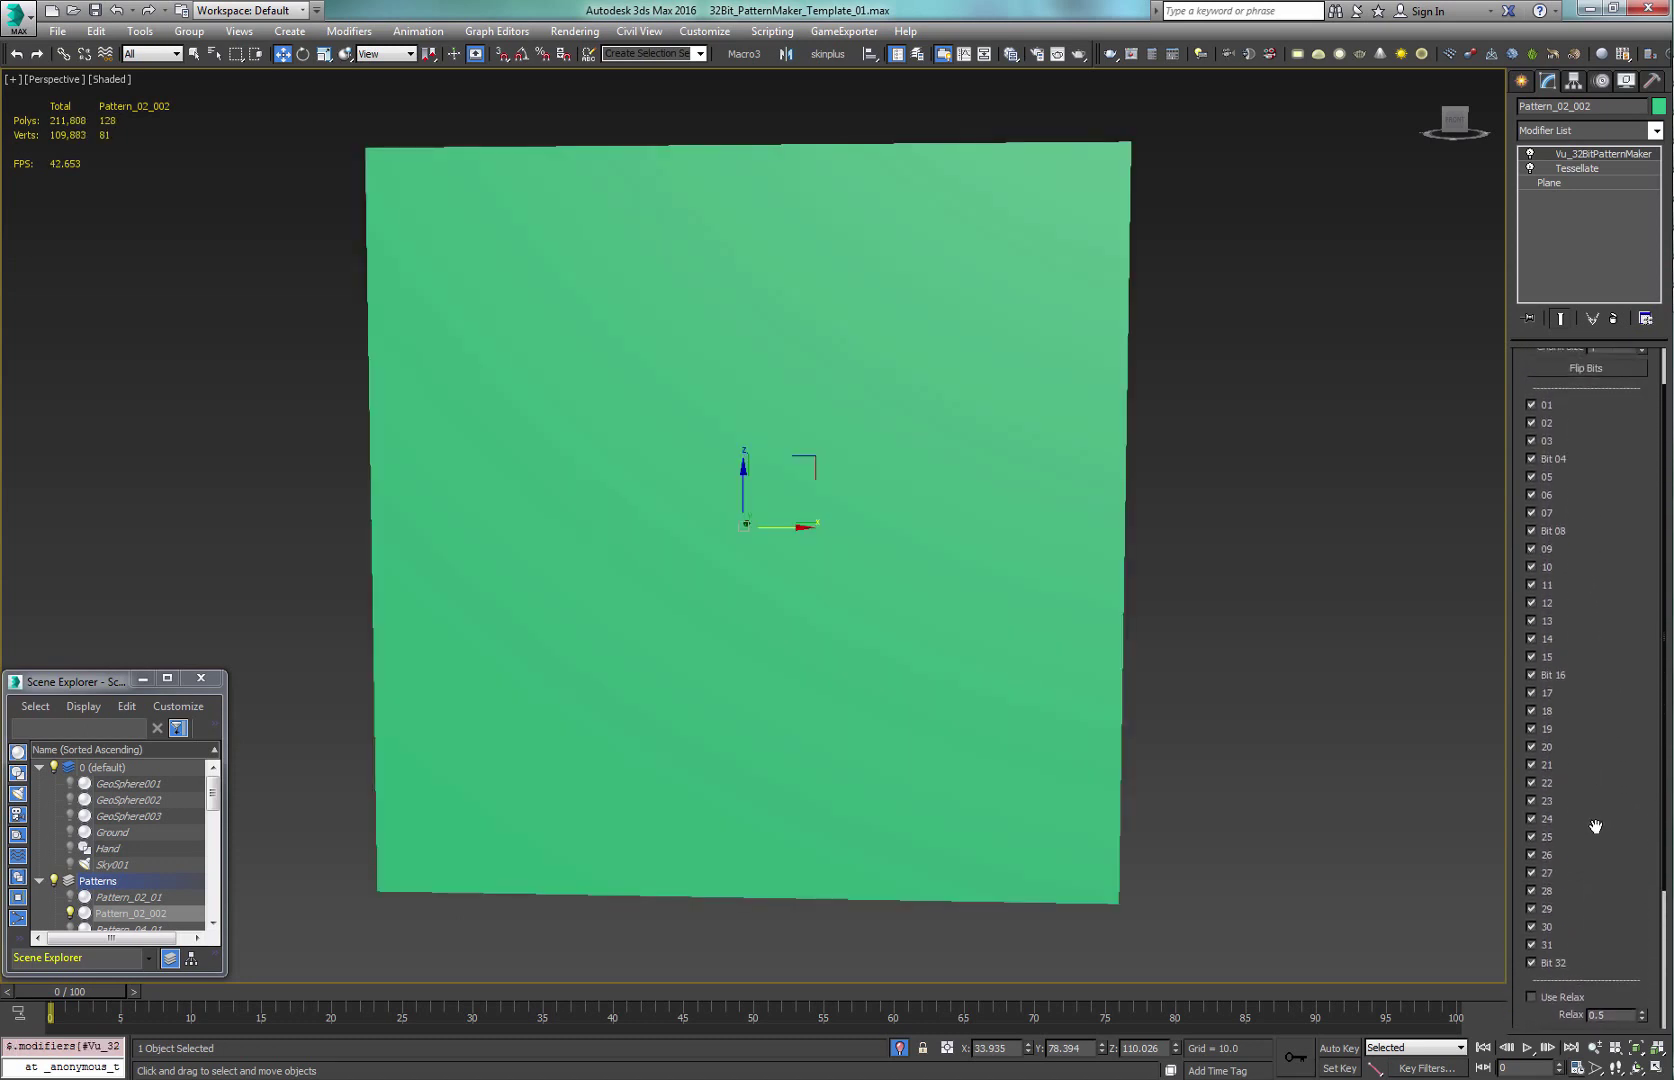
{"action": "mouse_move", "coordinate": [1597, 745]}
{"action": "left_mouse_down"}
{"action": "mouse_move", "coordinate": [1582, 862]}
{"action": "mouse_move", "coordinate": [1581, 714]}
{"action": "left_mouse_up"}
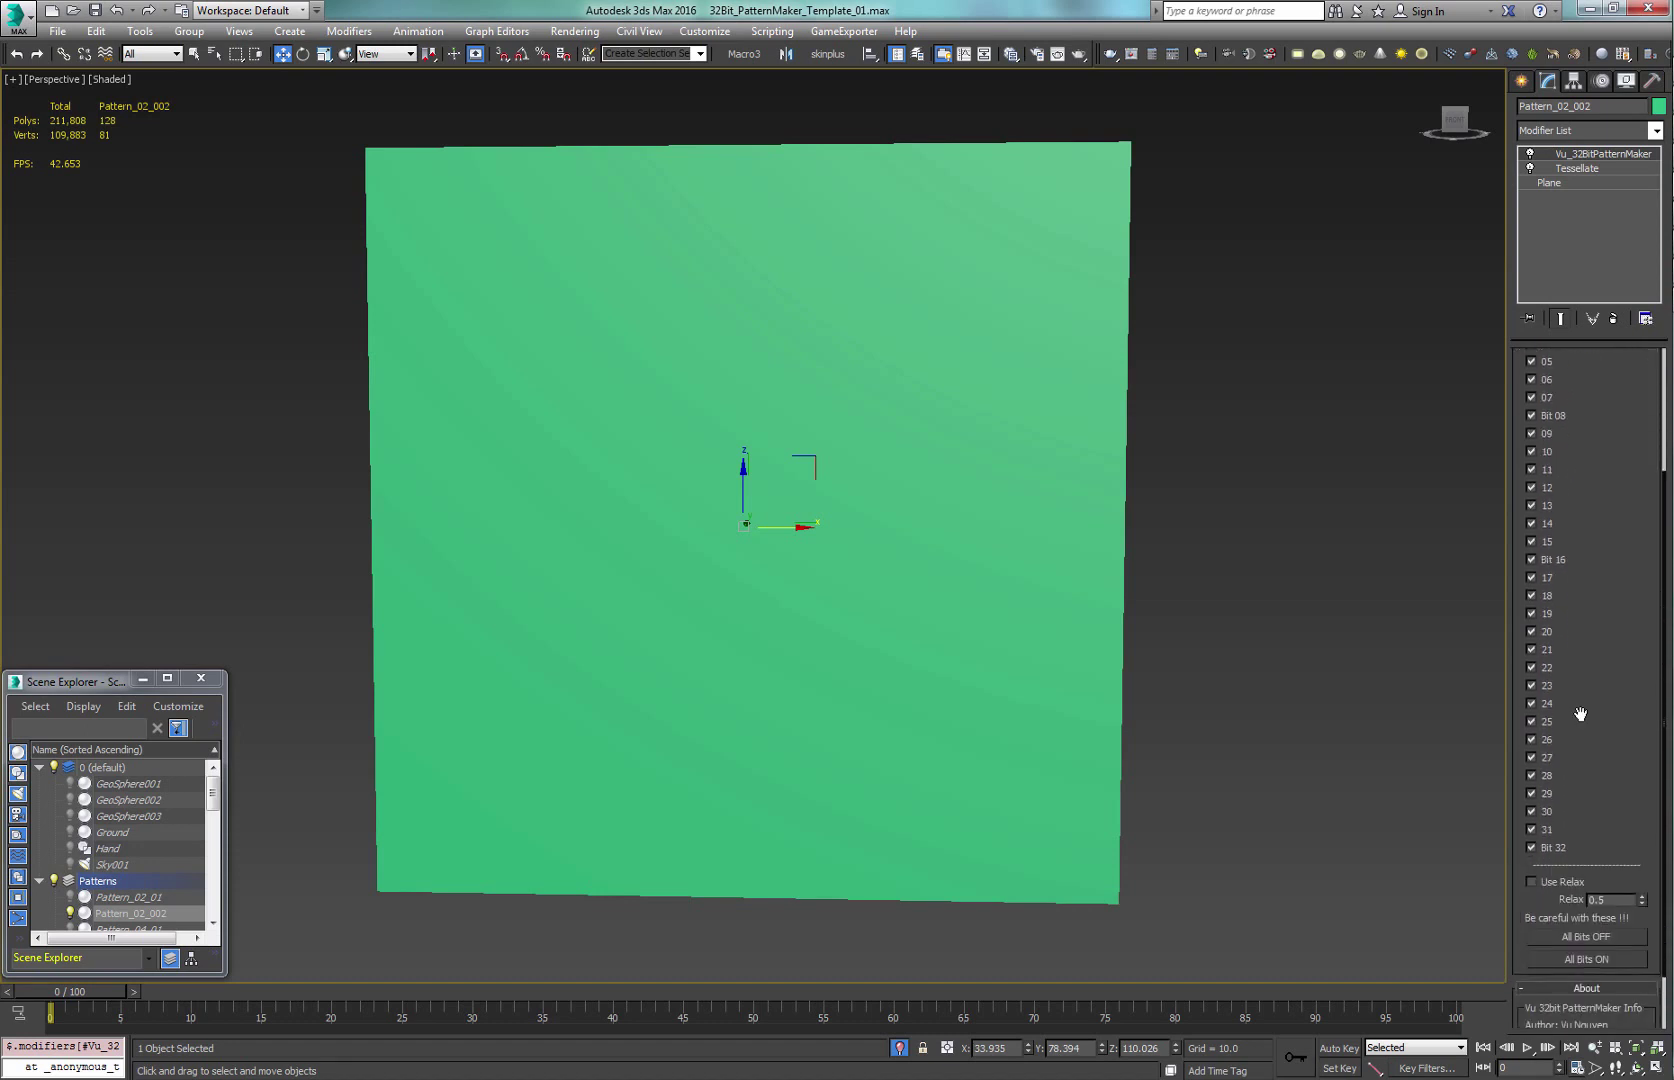
{"action": "left_click", "coordinate": [1584, 942]}
{"action": "left_click", "coordinate": [1584, 937]}
{"action": "scroll", "coordinate": [1596, 516], "scroll_direction": "up", "scroll_amount": 4}
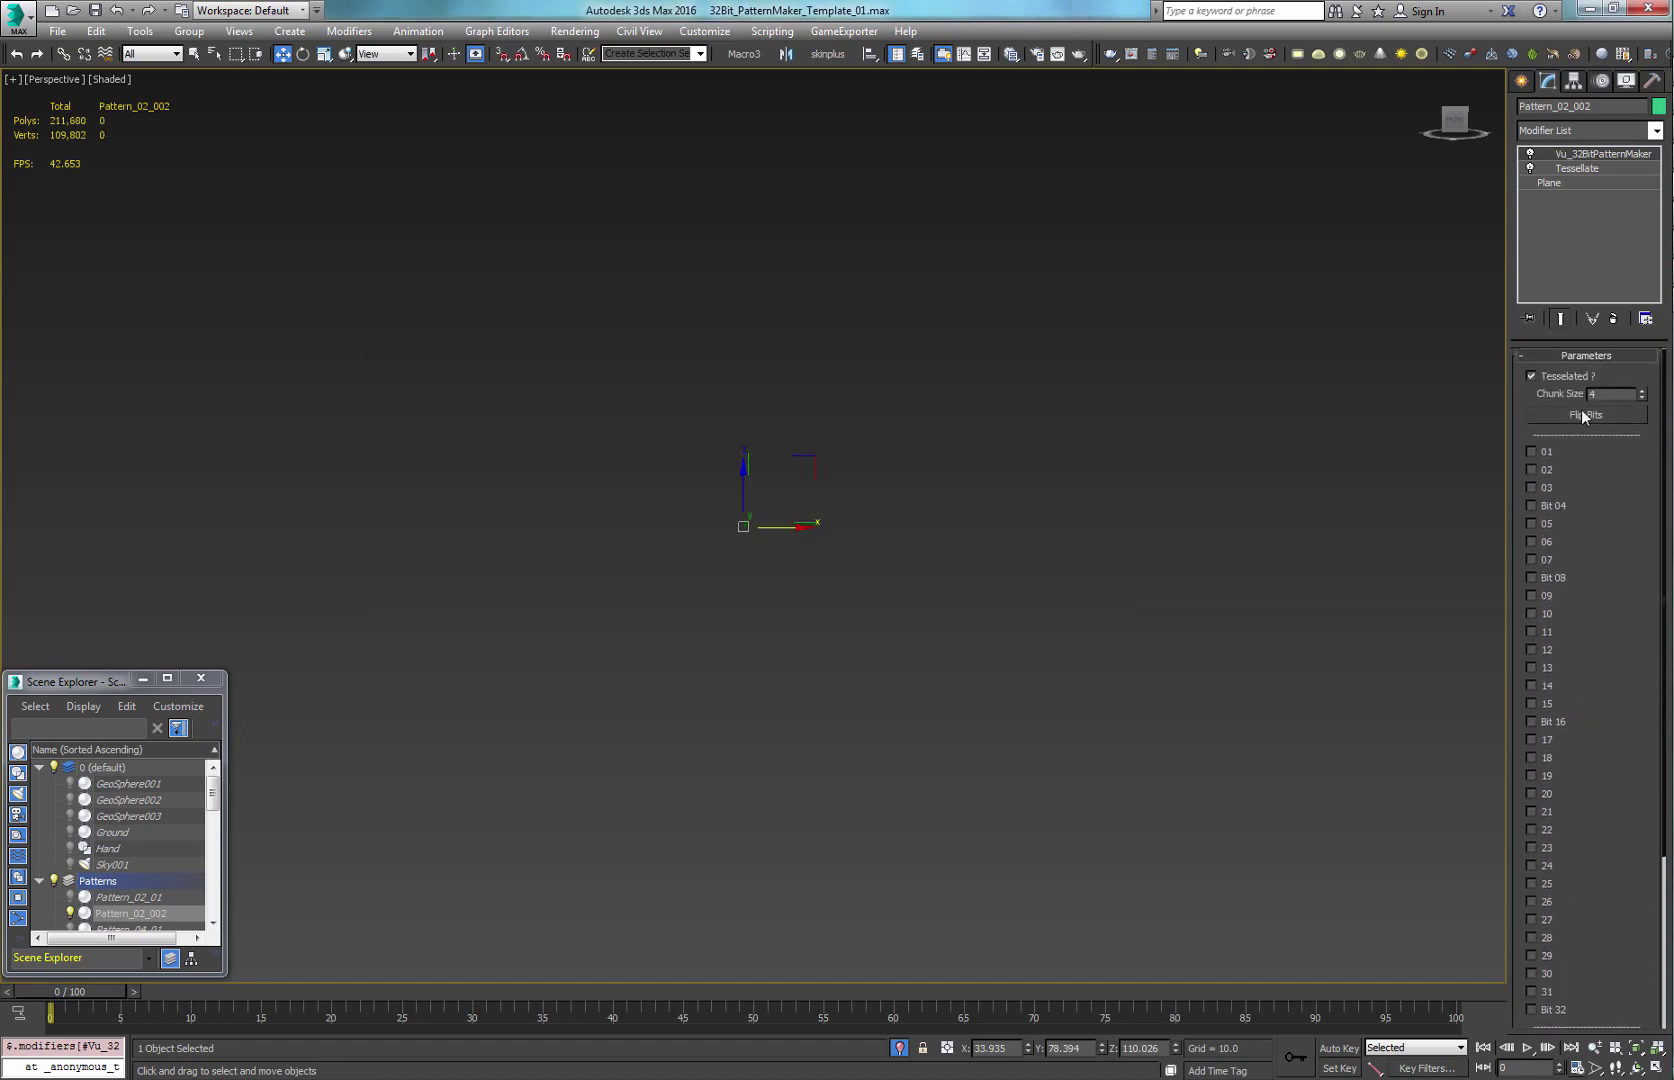
- Set the pattern's chunk size to 8 and enable bits 01, 02, 05 and 06
{"action": "left_click", "coordinate": [1592, 394]}
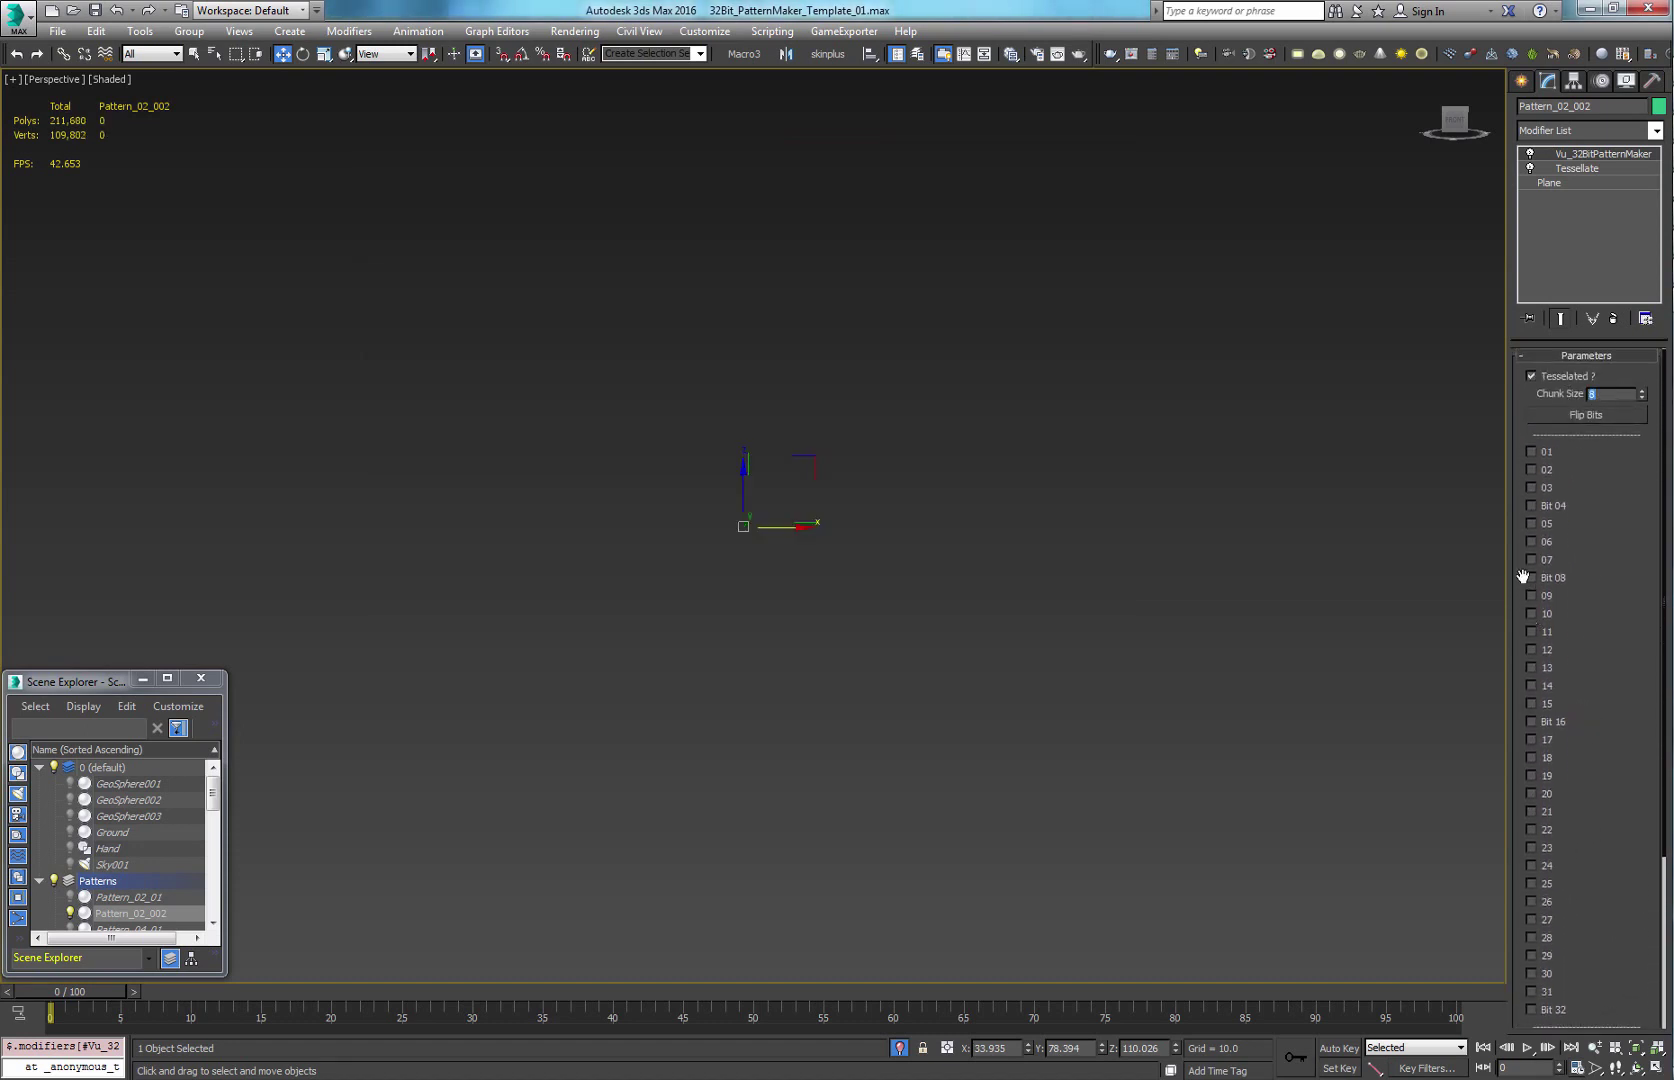
{"action": "left_click", "coordinate": [1531, 452]}
{"action": "left_click", "coordinate": [1531, 470]}
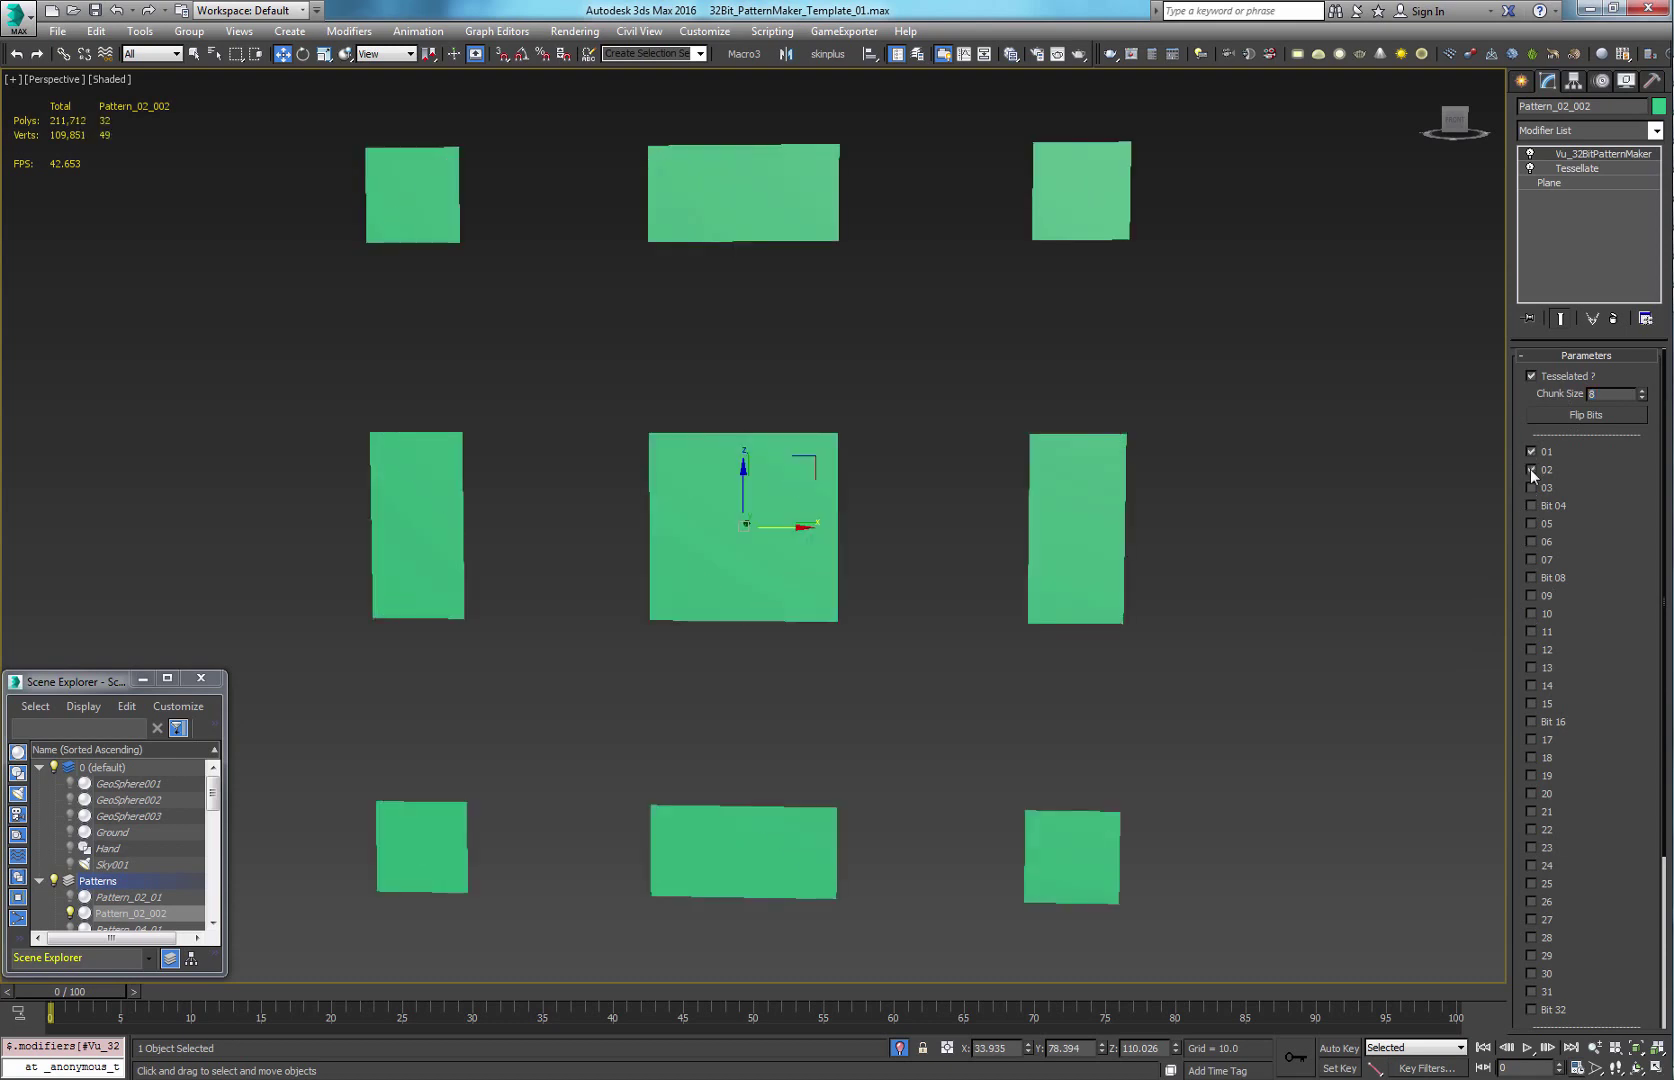
{"action": "left_click", "coordinate": [1532, 524]}
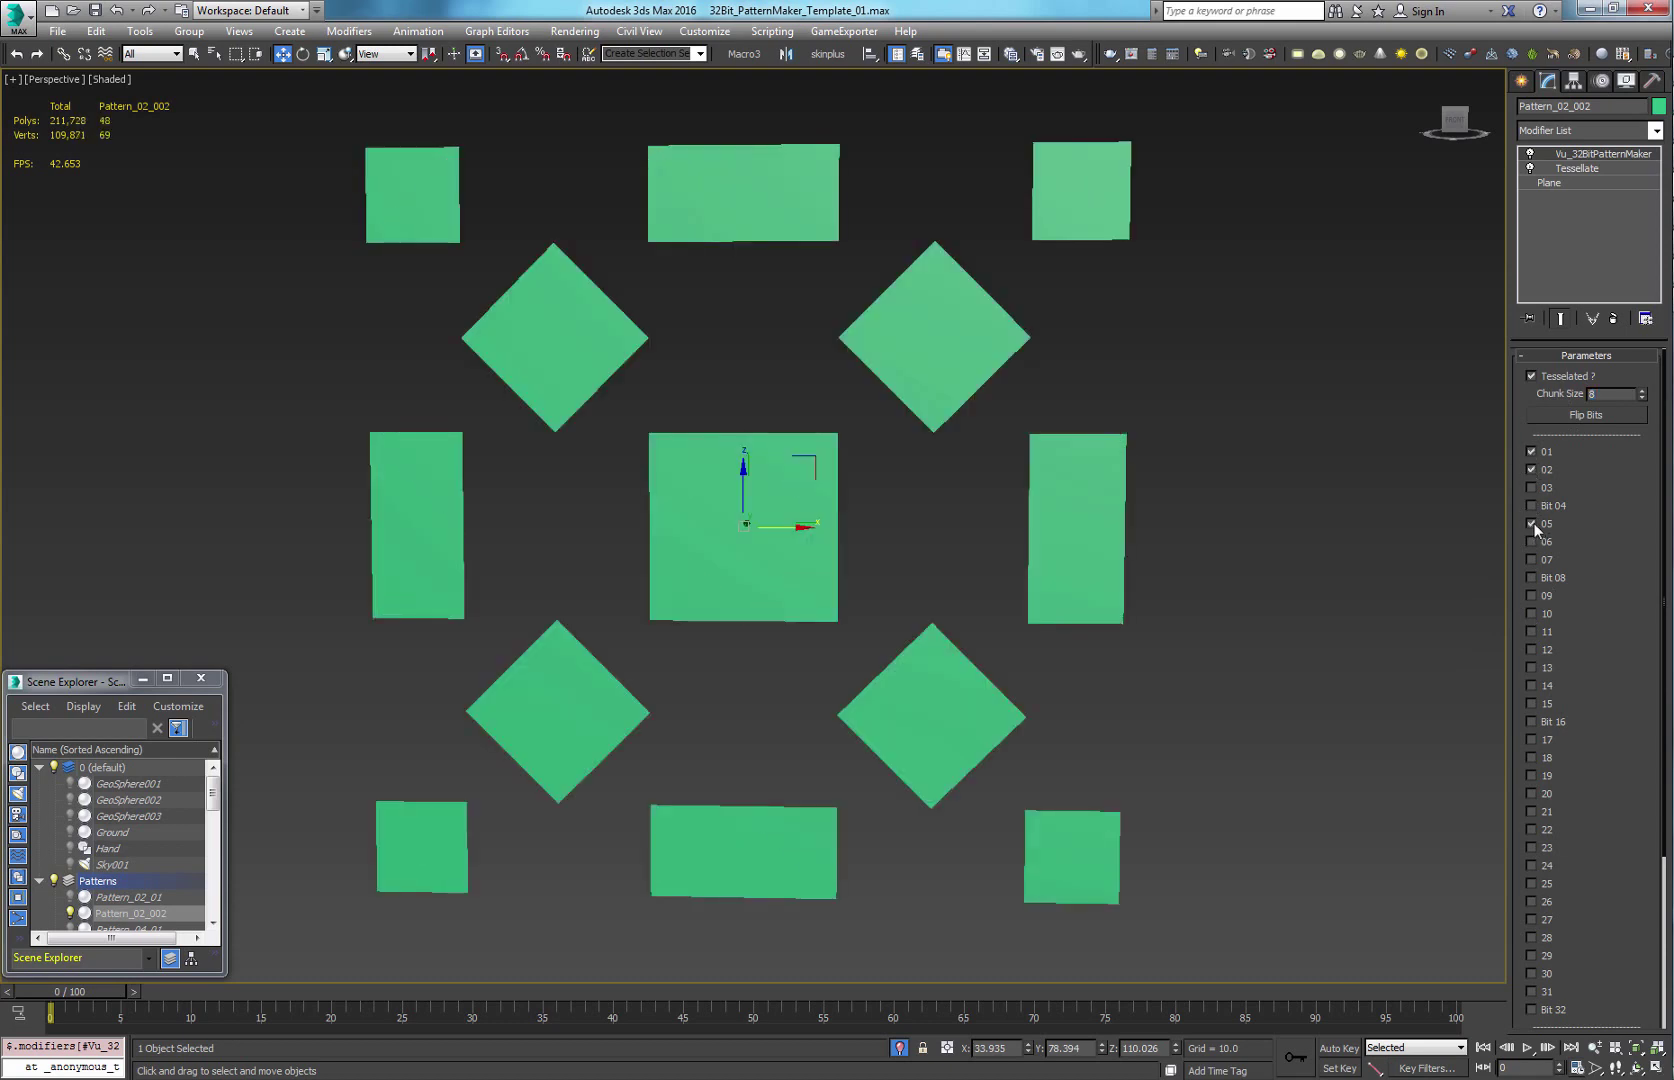
{"action": "left_click", "coordinate": [1531, 542]}
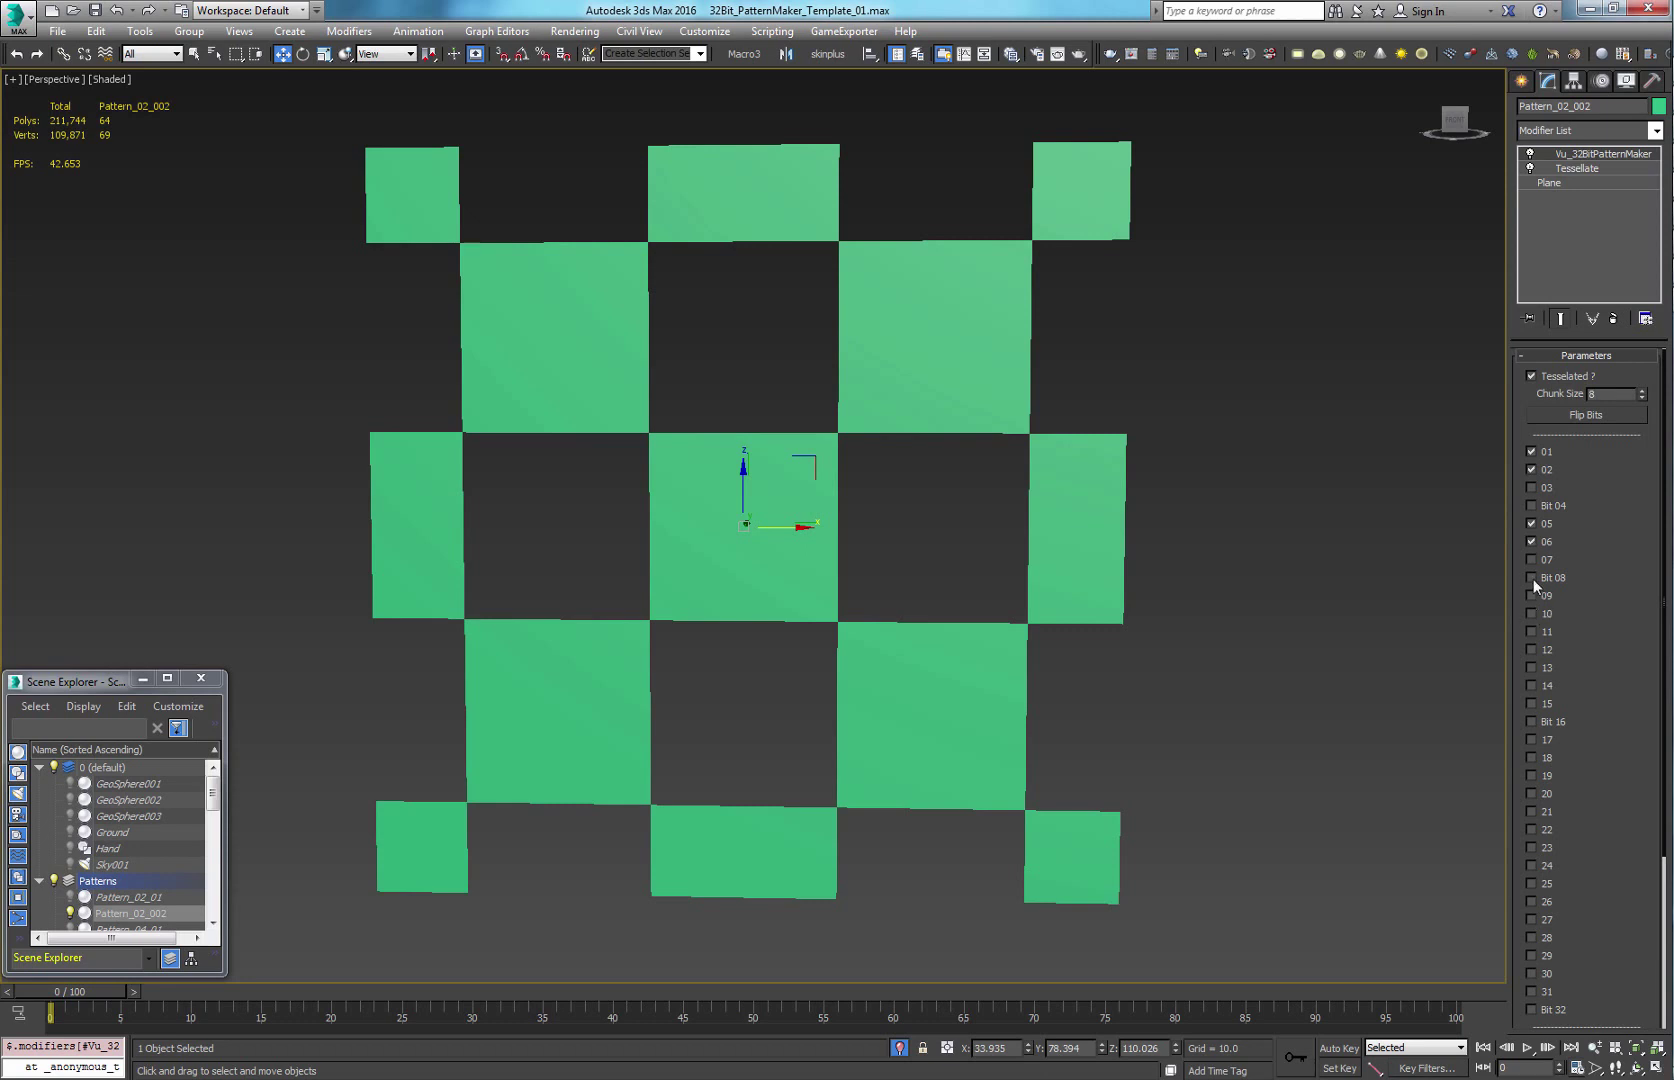
- Enable bit 08, try bit 07 on and off, and flip all bits and back to compare
{"action": "left_click", "coordinate": [1532, 578]}
{"action": "left_click", "coordinate": [1531, 560]}
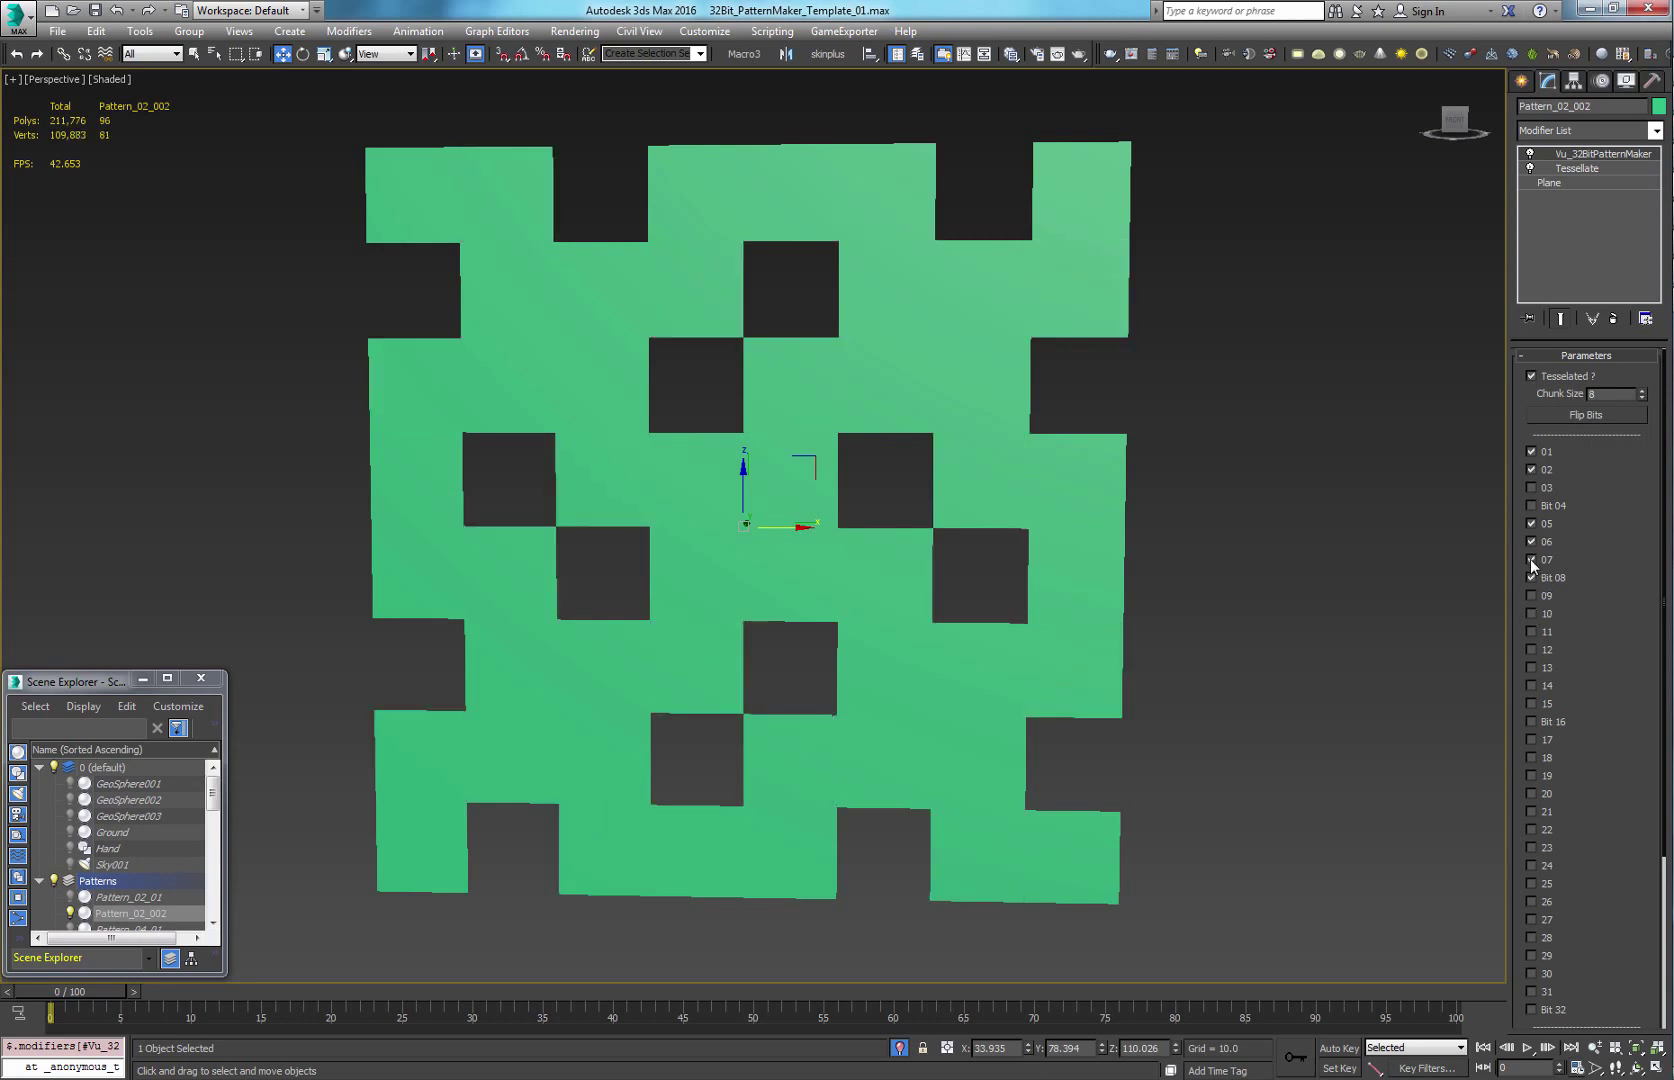
{"action": "left_click", "coordinate": [1531, 560]}
{"action": "left_click", "coordinate": [1542, 416]}
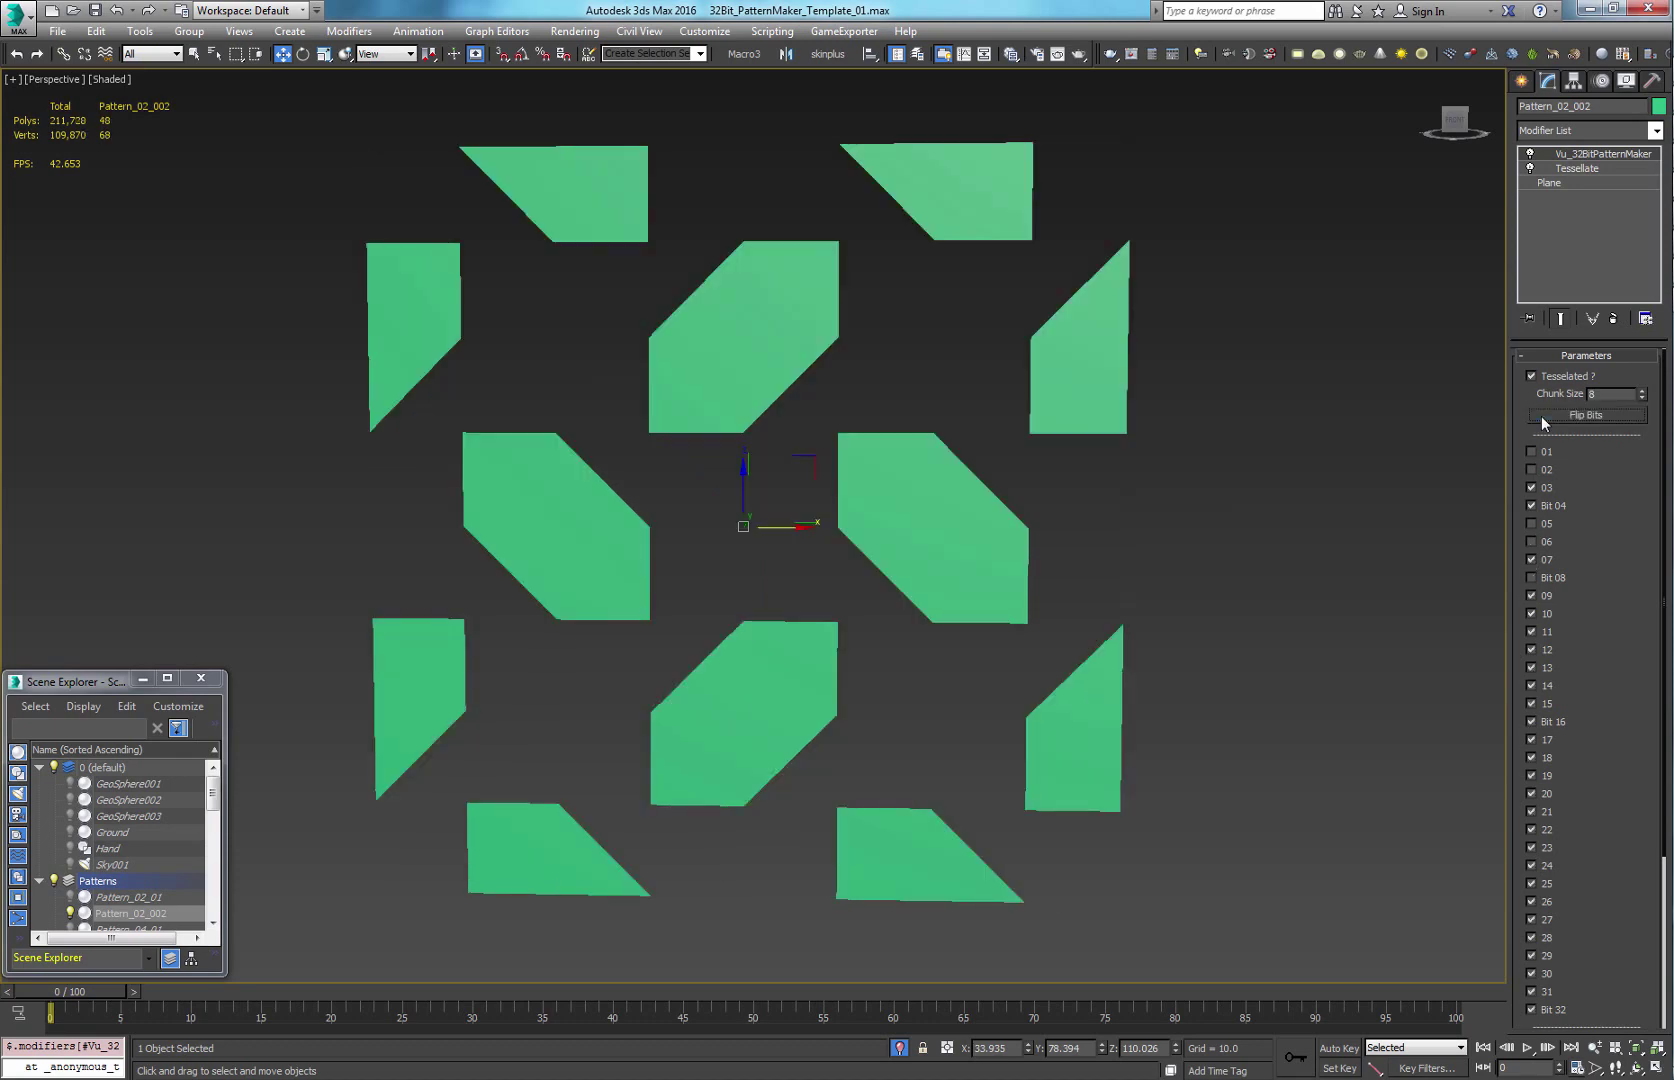
{"action": "left_click", "coordinate": [1542, 416]}
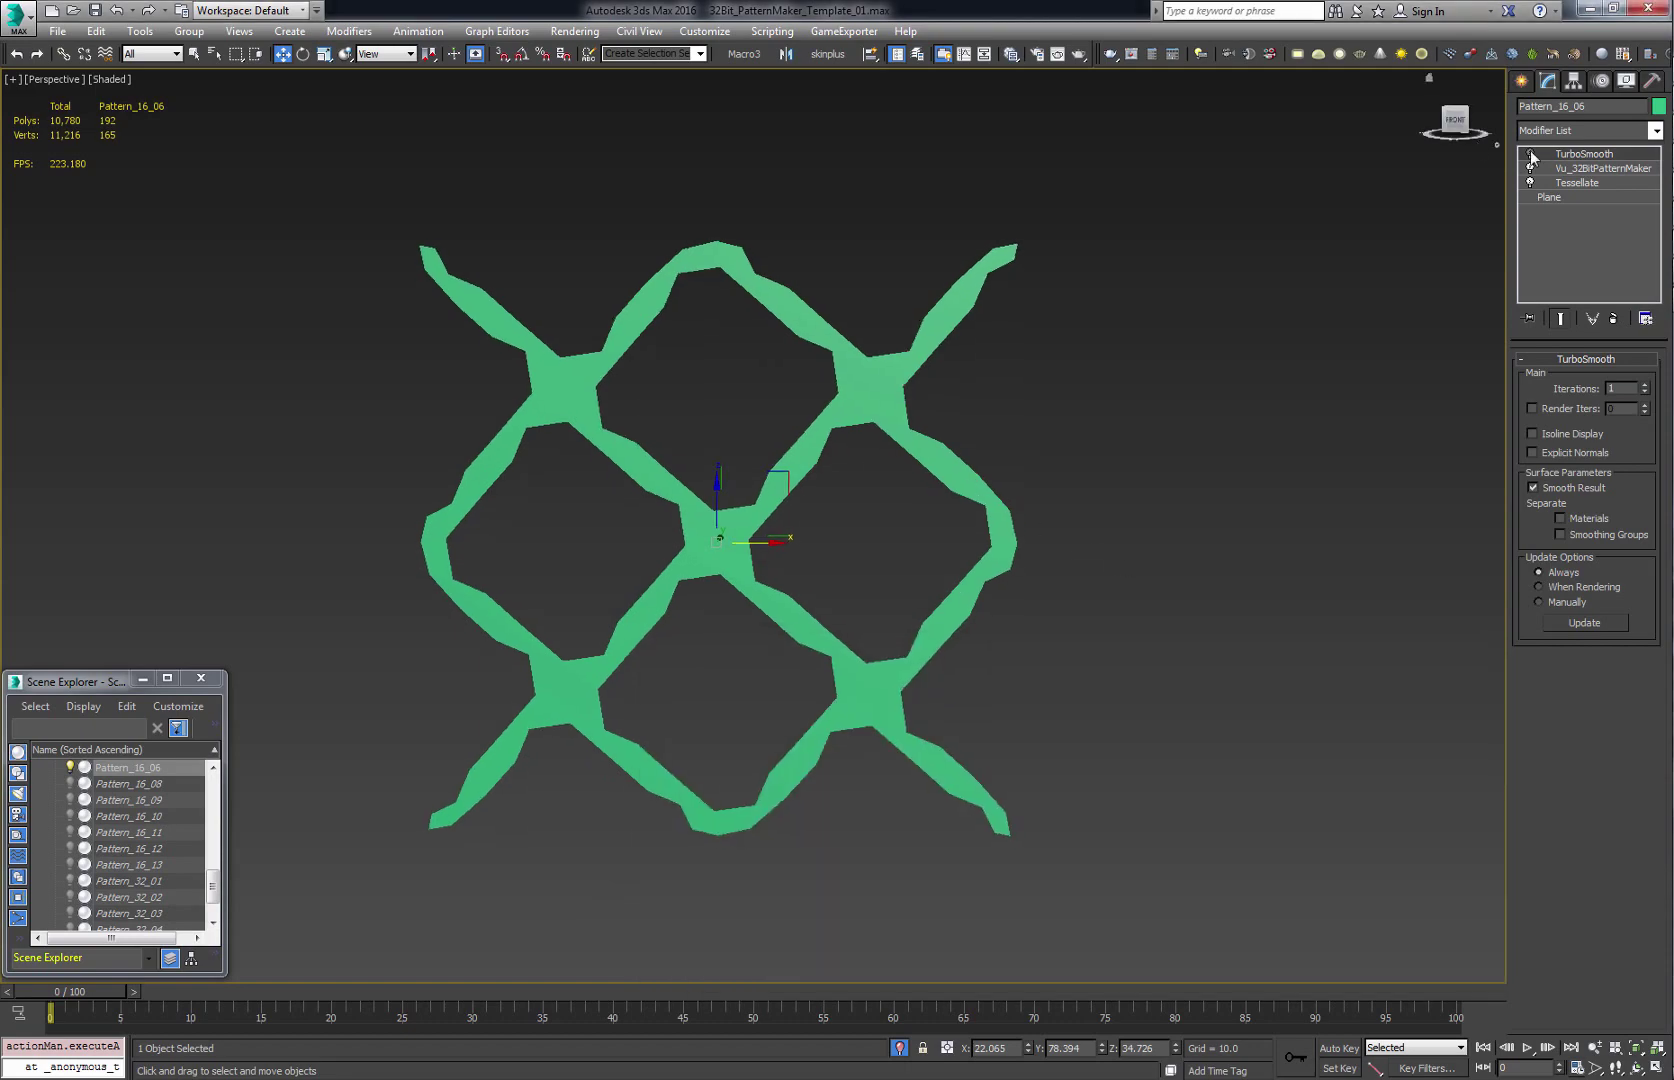
- Compare Pattern_16_06 with and without TurboSmooth, leave it enabled, and end isolation to show the spheres
{"action": "left_click", "coordinate": [1530, 154]}
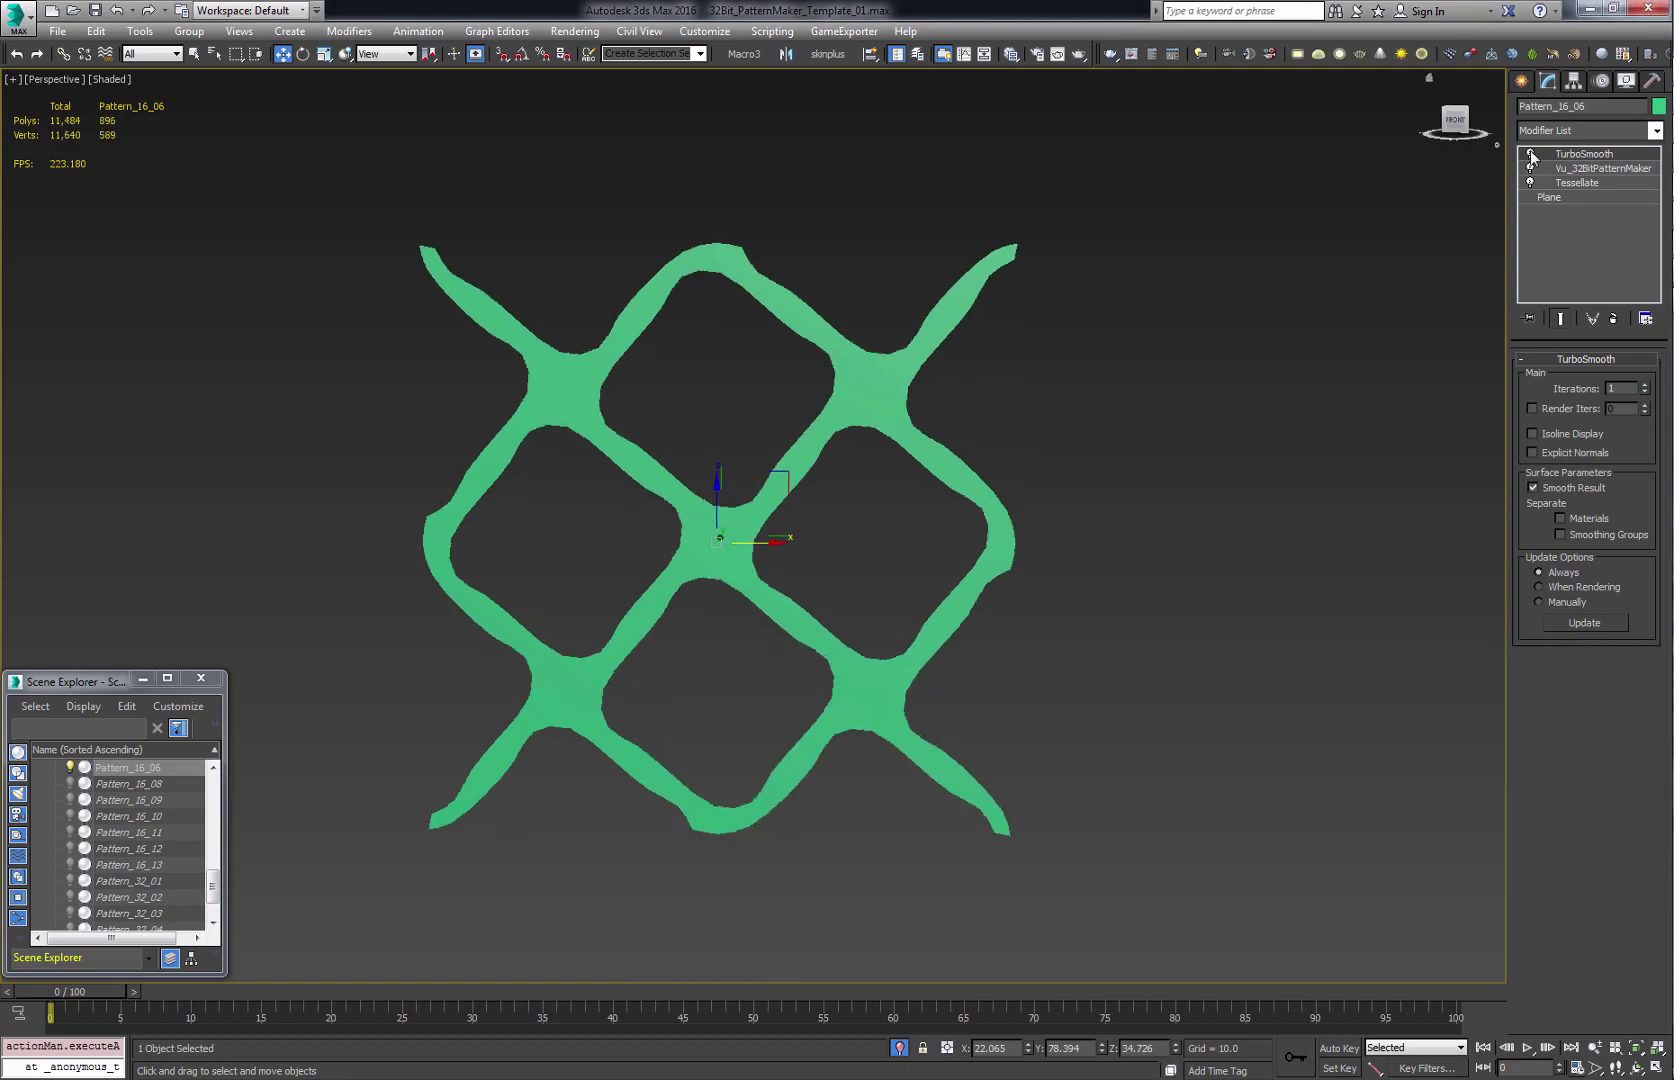
{"action": "left_click", "coordinate": [1530, 154]}
{"action": "left_click", "coordinate": [1531, 154]}
{"action": "left_click", "coordinate": [900, 1048]}
{"action": "middle_click_drag", "start_coordinate": [863, 837], "coordinate": [862, 572]}
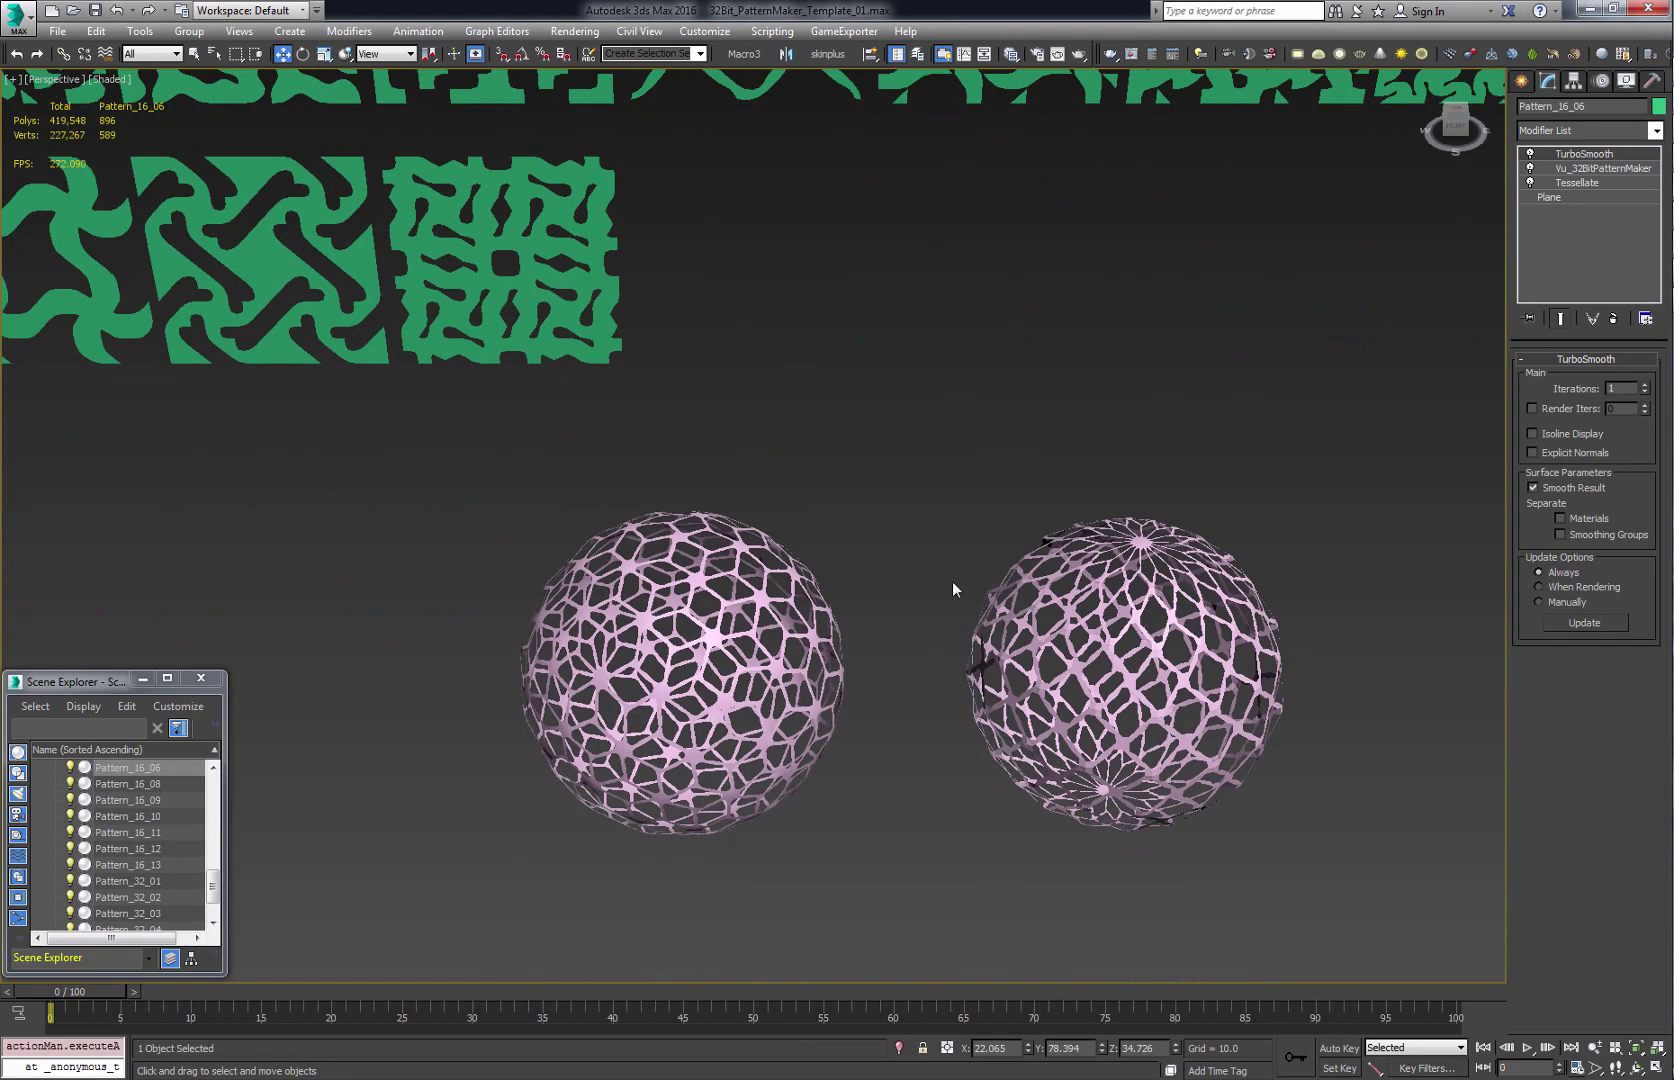
- Add a TurboSmooth modifier to the patterned sphere Sphere001
{"action": "left_click", "coordinate": [1100, 637]}
{"action": "left_click", "coordinate": [1590, 130]}
{"action": "scroll", "coordinate": [1548, 443], "scroll_direction": "down", "scroll_amount": 3}
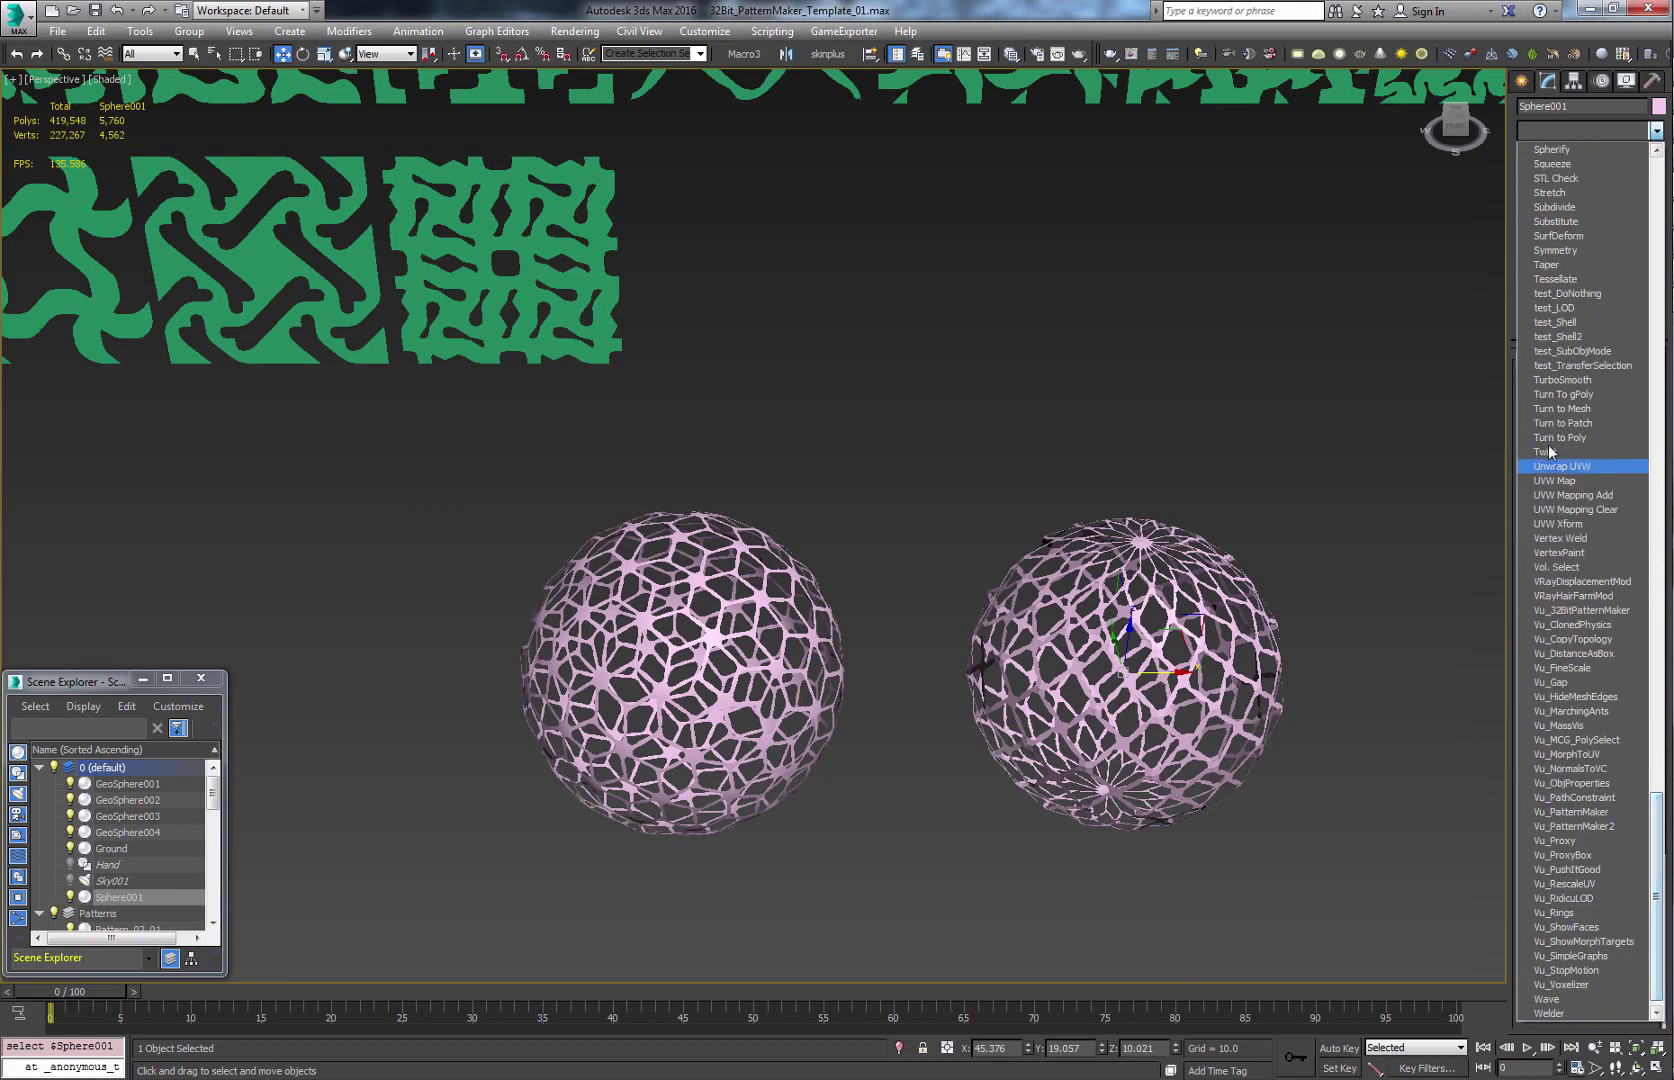
{"action": "left_click", "coordinate": [1551, 381]}
{"action": "scroll", "coordinate": [934, 729], "scroll_direction": "up", "scroll_amount": 3}
{"action": "middle_click_drag", "start_coordinate": [934, 729], "coordinate": [1029, 727], "text": "alt"}
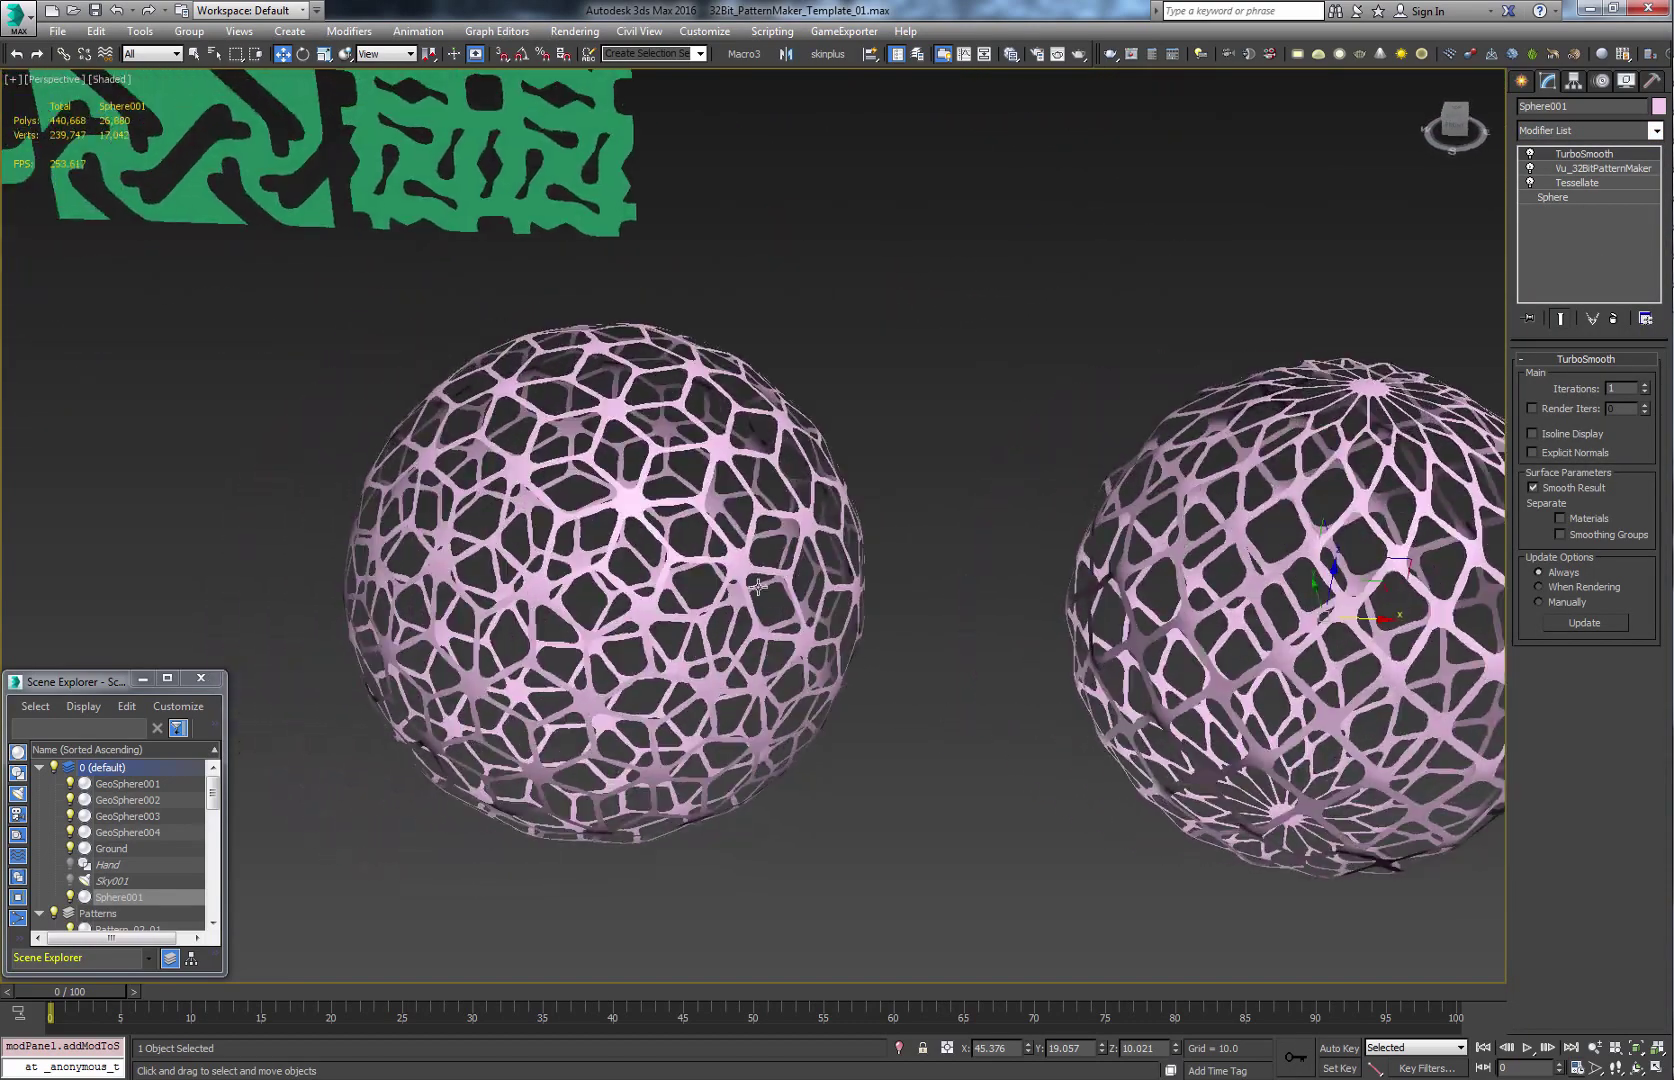
- Disable TurboSmooth, Vu_32BitPatternMaker and Tessellate on GeoSphere004 and display edged faces to inspect its base mesh
{"action": "left_click", "coordinate": [743, 565]}
{"action": "left_click", "coordinate": [1531, 169]}
{"action": "left_click", "coordinate": [1531, 183]}
{"action": "left_click", "coordinate": [1531, 197]}
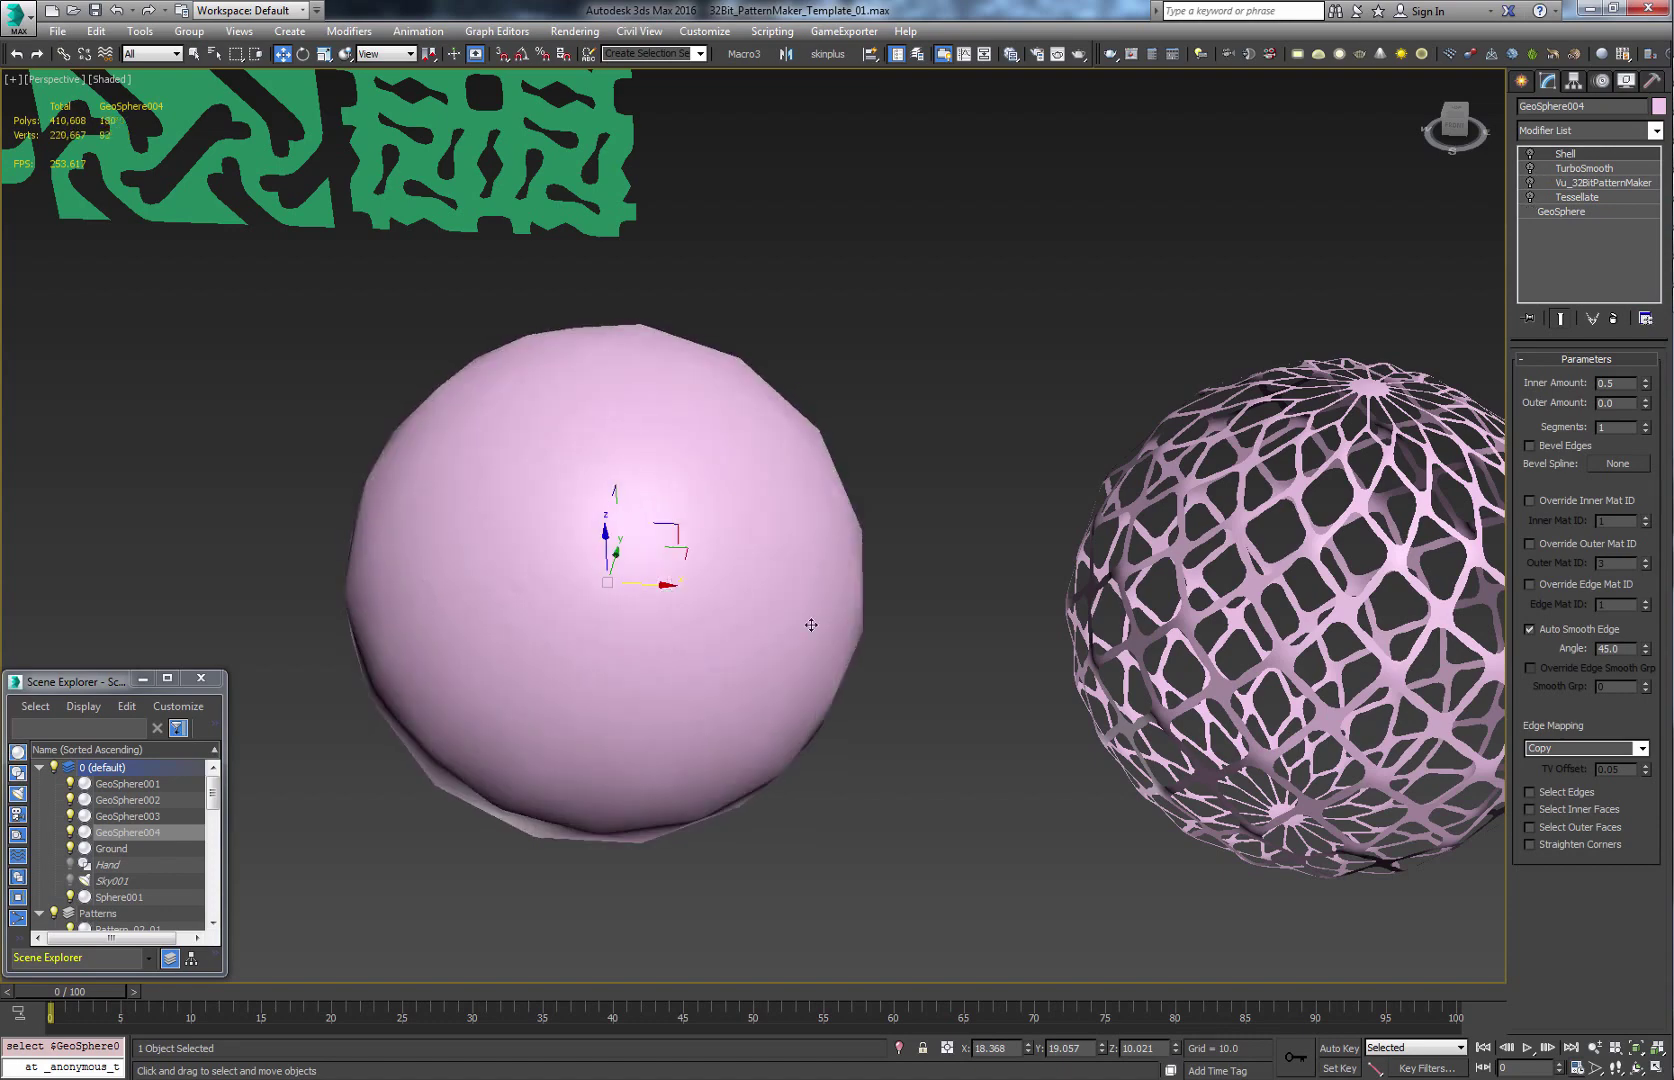
{"action": "key", "text": "F4"}
{"action": "middle_click_drag", "start_coordinate": [812, 624], "coordinate": [817, 624]}
- Disable TurboSmooth, Vu_32BitPatternMaker and Tessellate on Sphere001 to compare its base topology with the geosphere's
{"action": "left_click", "coordinate": [1202, 544]}
{"action": "left_click", "coordinate": [1530, 155]}
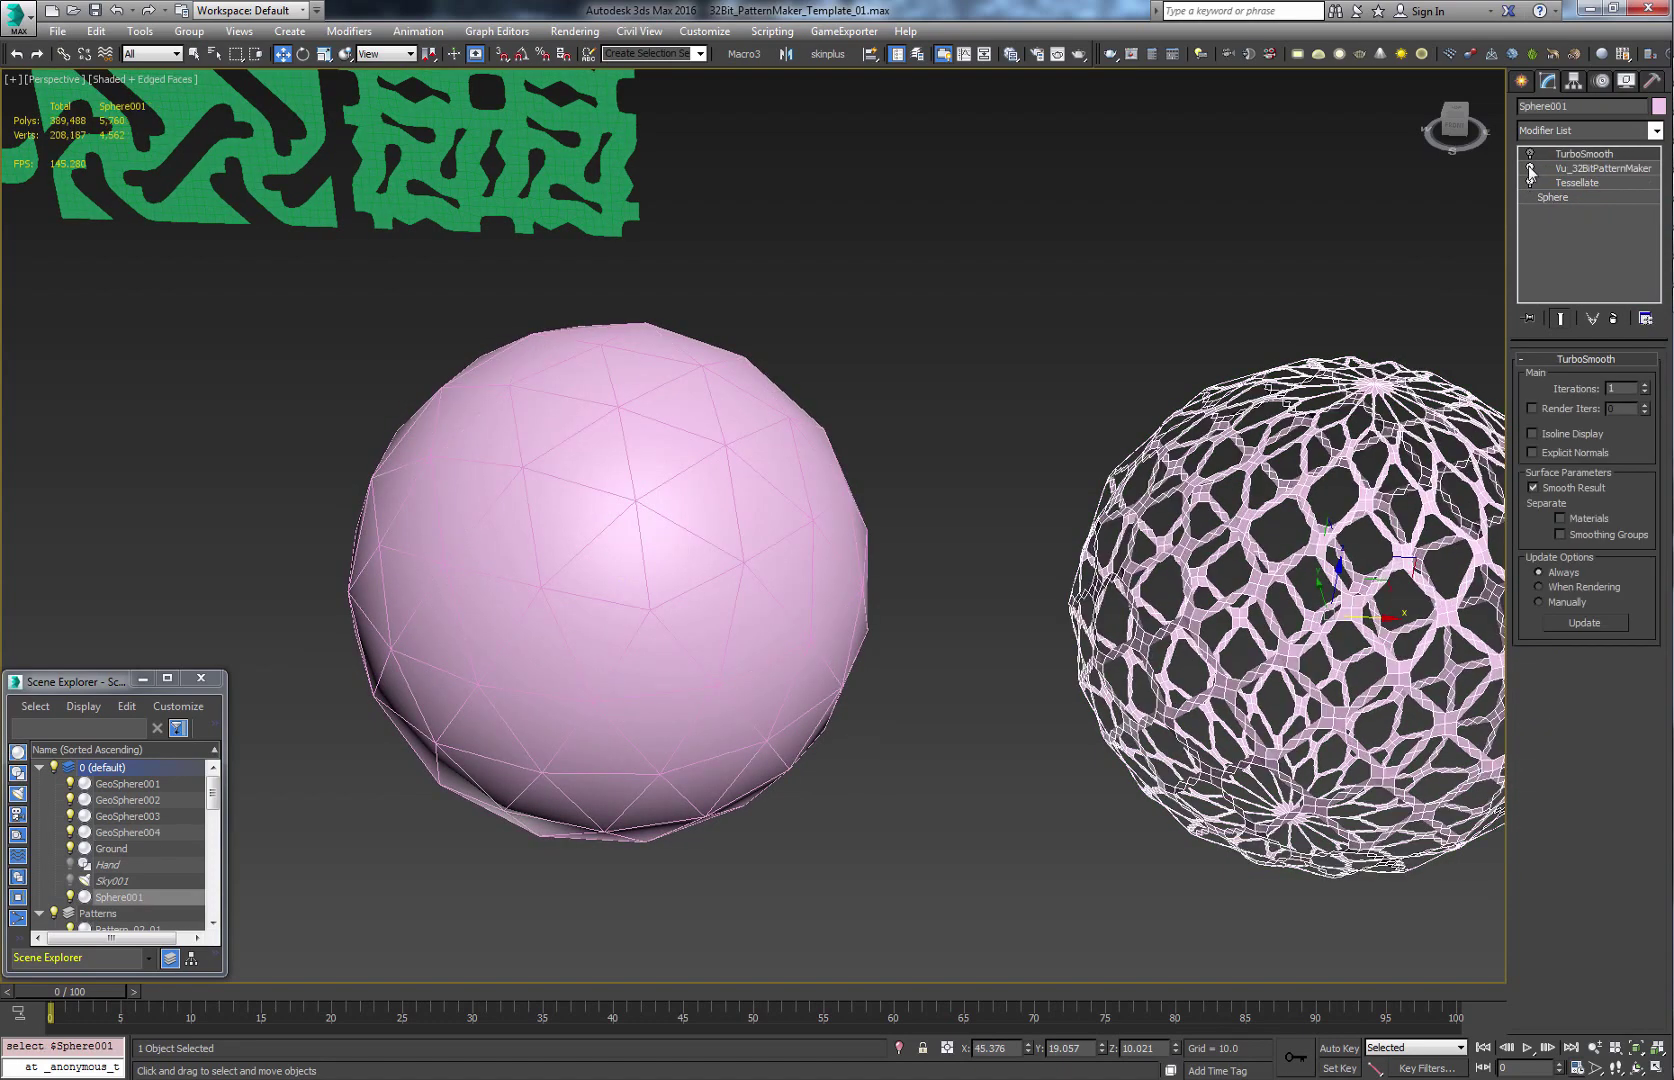
{"action": "left_click", "coordinate": [1530, 169]}
{"action": "left_click", "coordinate": [1530, 183]}
{"action": "middle_click_drag", "start_coordinate": [1252, 575], "coordinate": [1097, 568]}
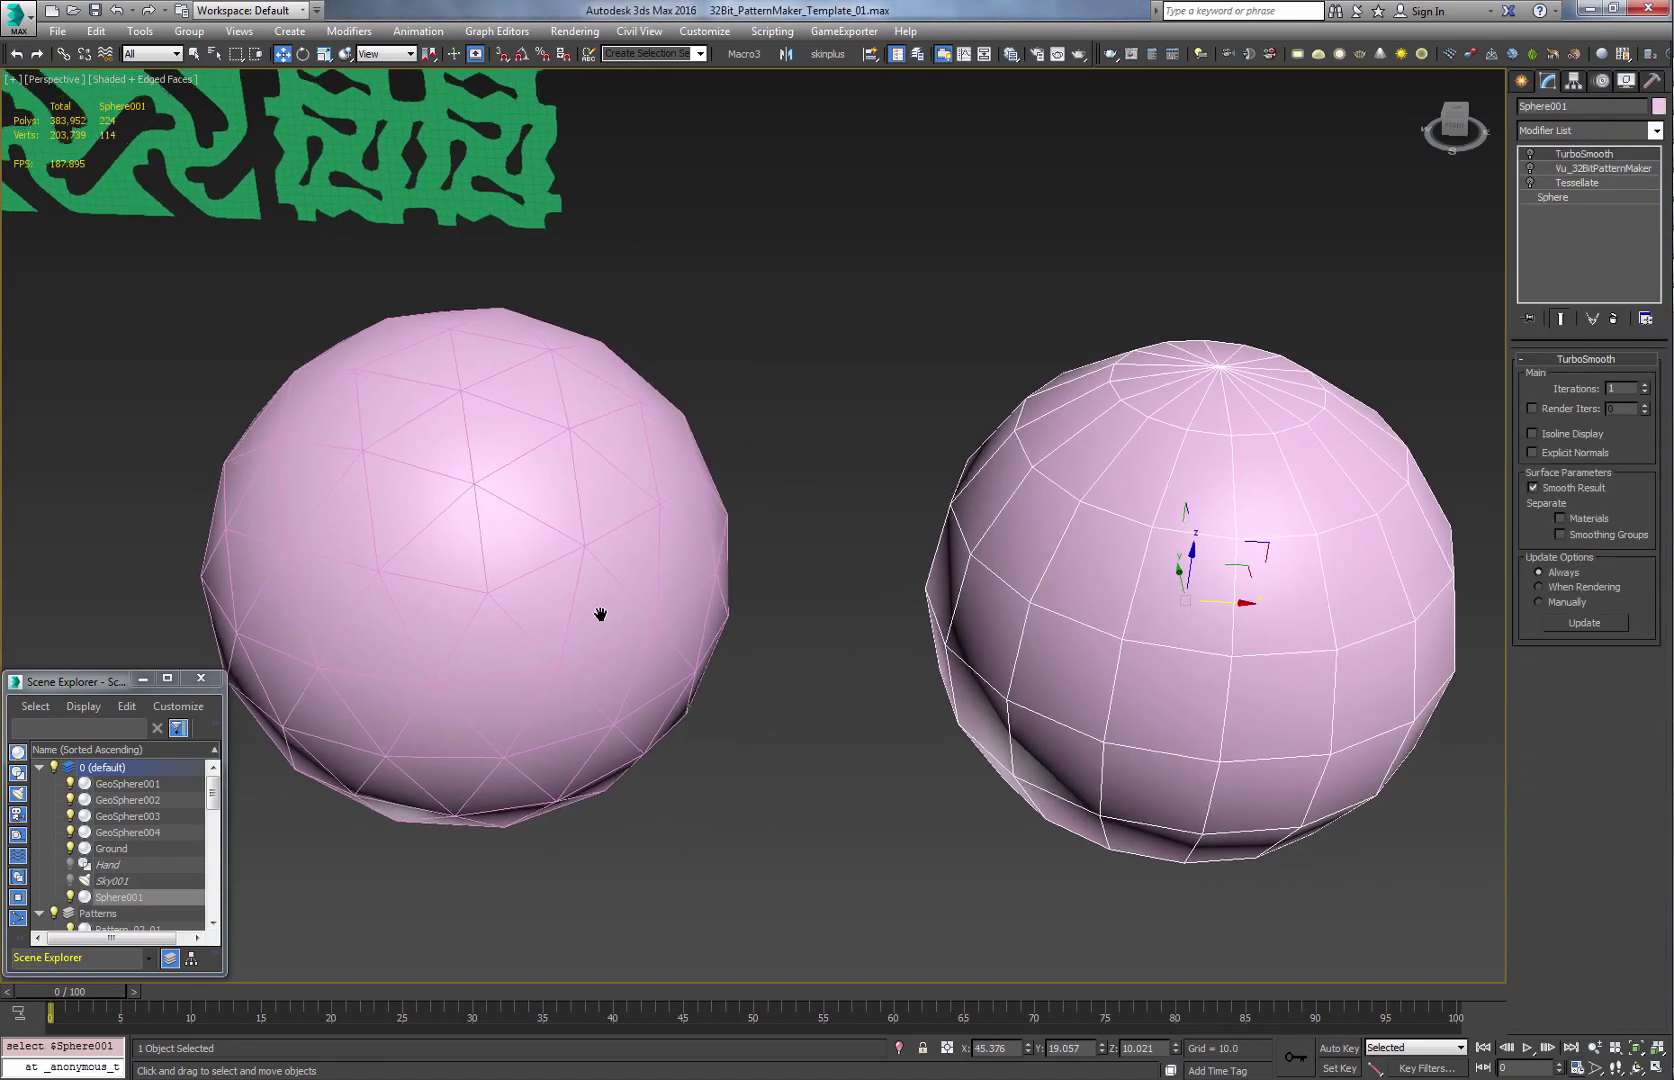
- Re-enable Tessellate, Vu_32BitPatternMaker and TurboSmooth on Sphere001 and hide the edged faces
{"action": "left_click", "coordinate": [1530, 182]}
{"action": "left_click", "coordinate": [1531, 169]}
{"action": "left_click", "coordinate": [1530, 154]}
{"action": "key", "text": "F4"}
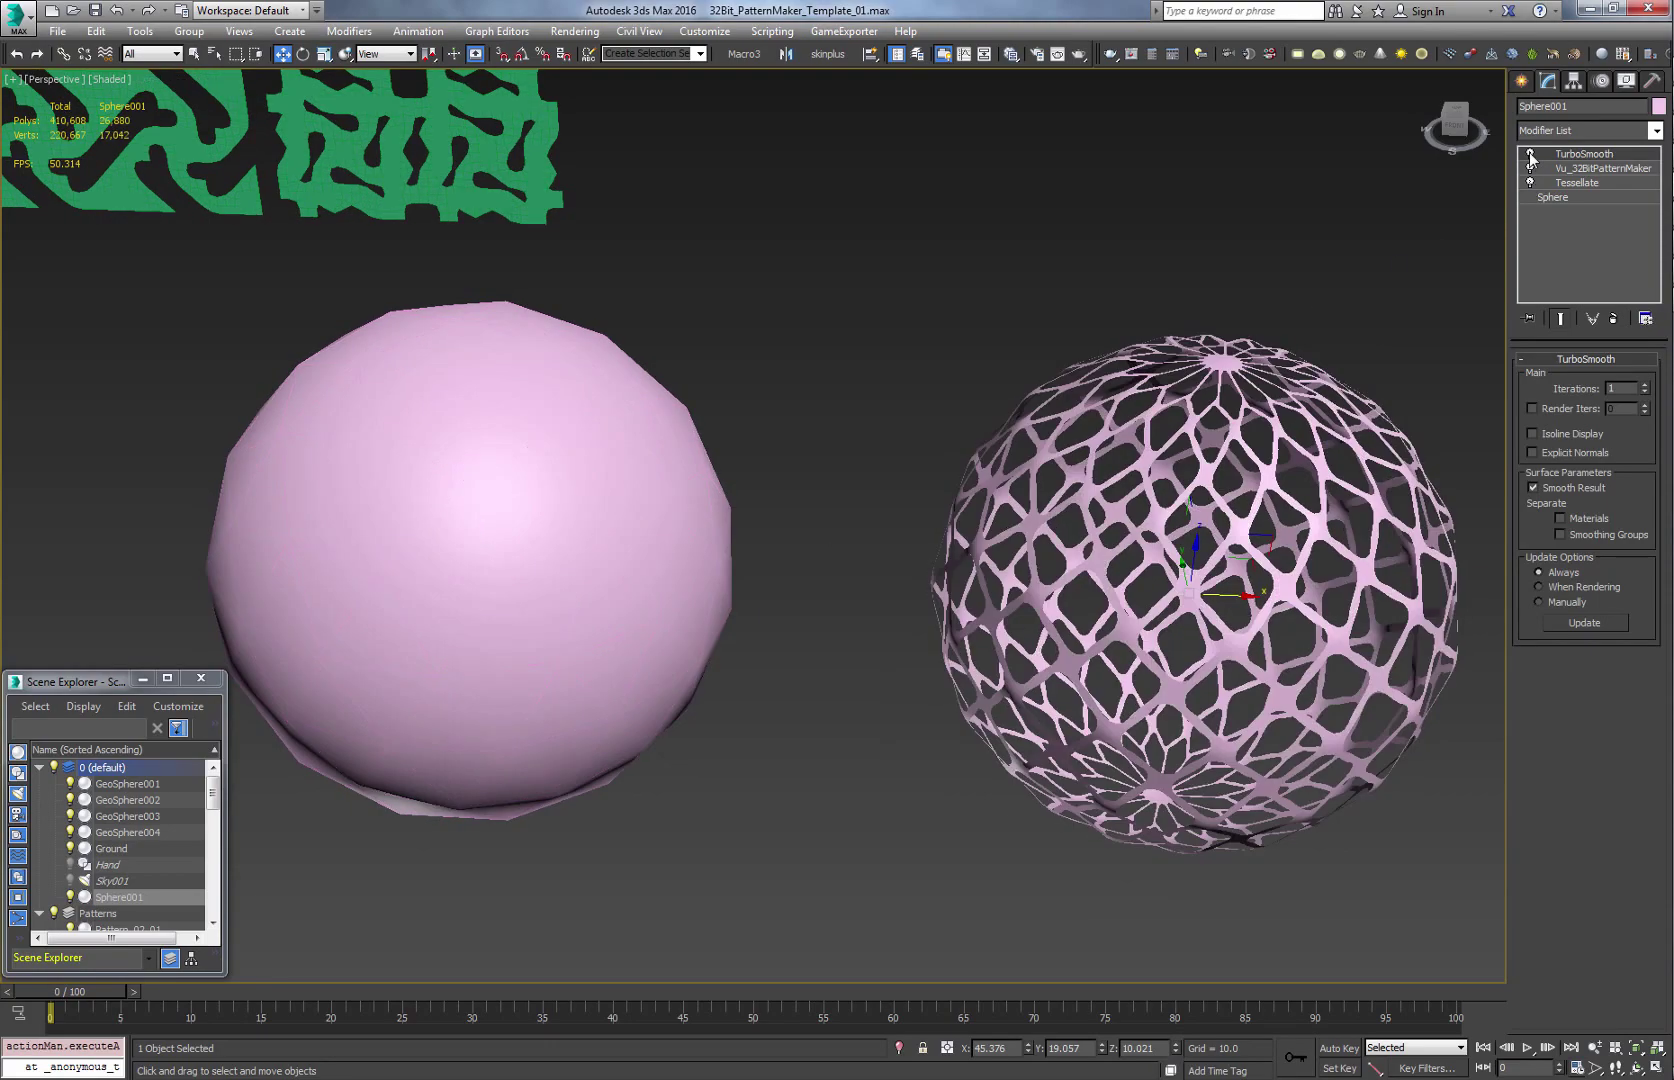
- Re-enable Tessellate, Vu_32BitPatternMaker and TurboSmooth on GeoSphere004 and view both patterned spheres
{"action": "left_click", "coordinate": [542, 548]}
{"action": "left_click", "coordinate": [1532, 196]}
{"action": "left_click", "coordinate": [1530, 182]}
{"action": "left_click", "coordinate": [1530, 168]}
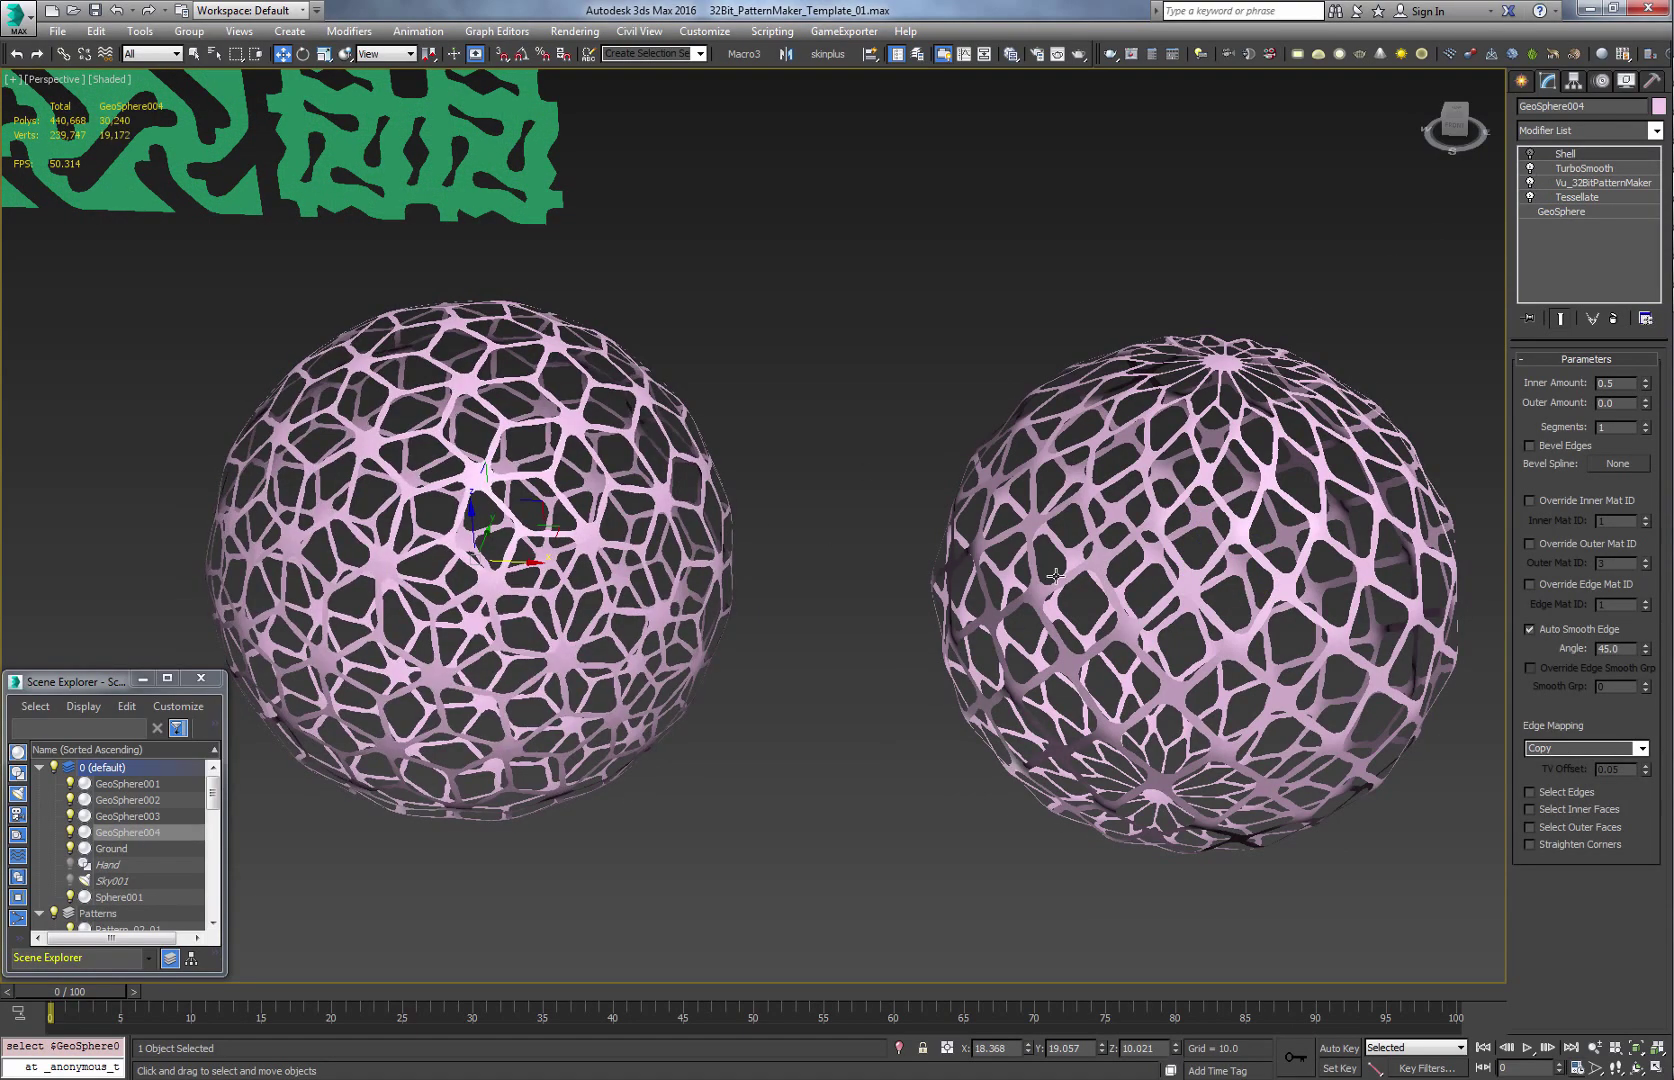
{"action": "mouse_move", "coordinate": [830, 680]}
{"action": "middle_mouse_down", "text": "alt"}
{"action": "mouse_move", "coordinate": [772, 752]}
{"action": "mouse_move", "coordinate": [773, 812]}
{"action": "mouse_move", "coordinate": [691, 714]}
{"action": "mouse_move", "coordinate": [766, 721]}
{"action": "middle_mouse_up", "text": "alt"}
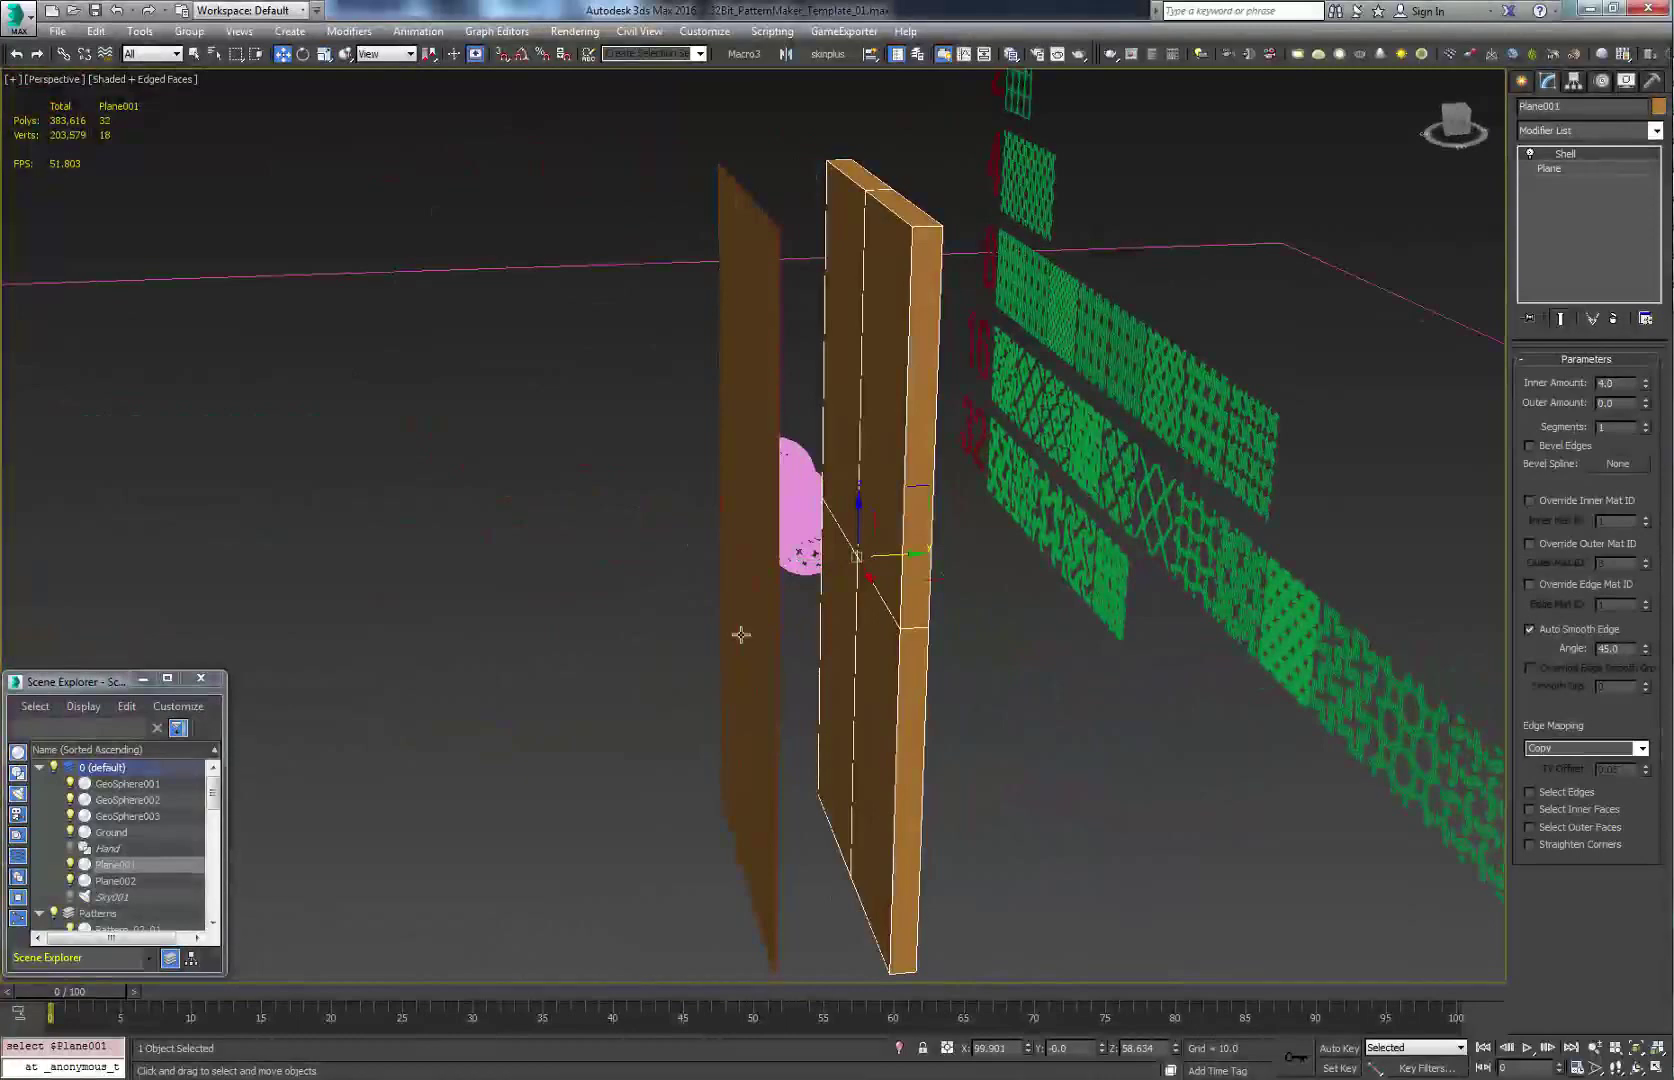
- Move Plane002 along Y to the slab and delete the four inner polygons of its middle column with Edit Poly
{"action": "left_click_drag", "start_coordinate": [741, 634], "coordinate": [852, 592]}
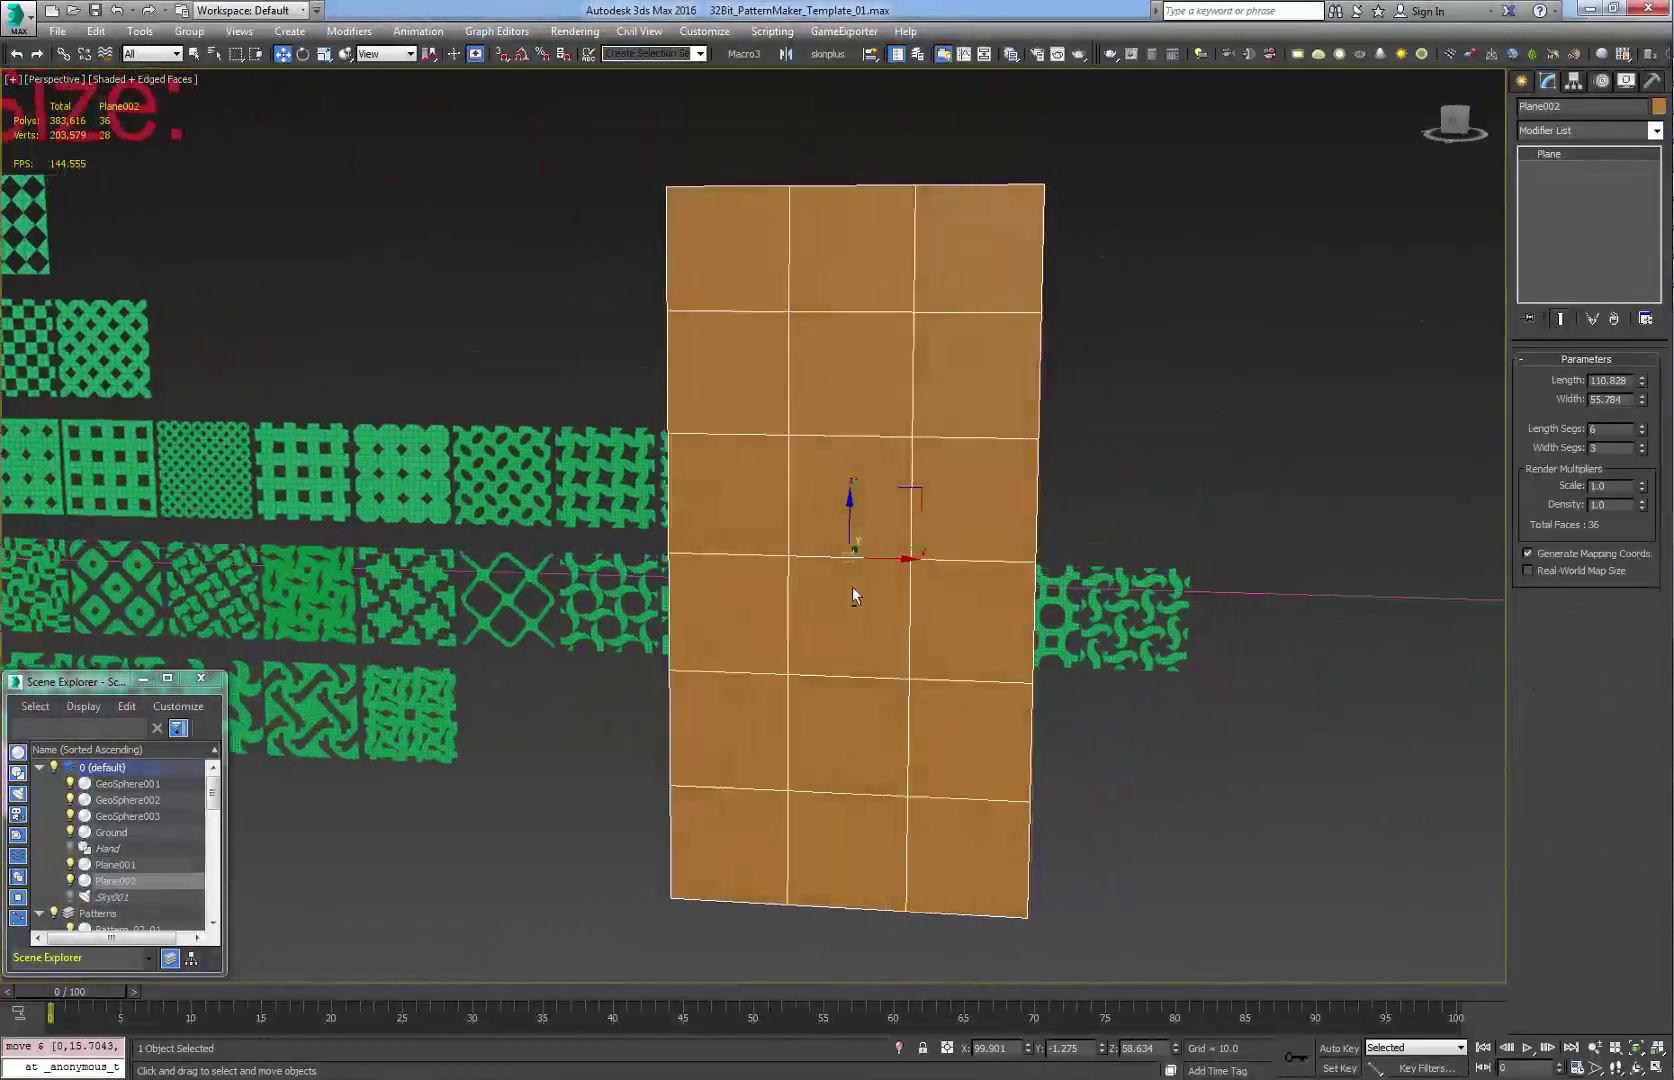
{"action": "left_click", "coordinate": [1588, 130]}
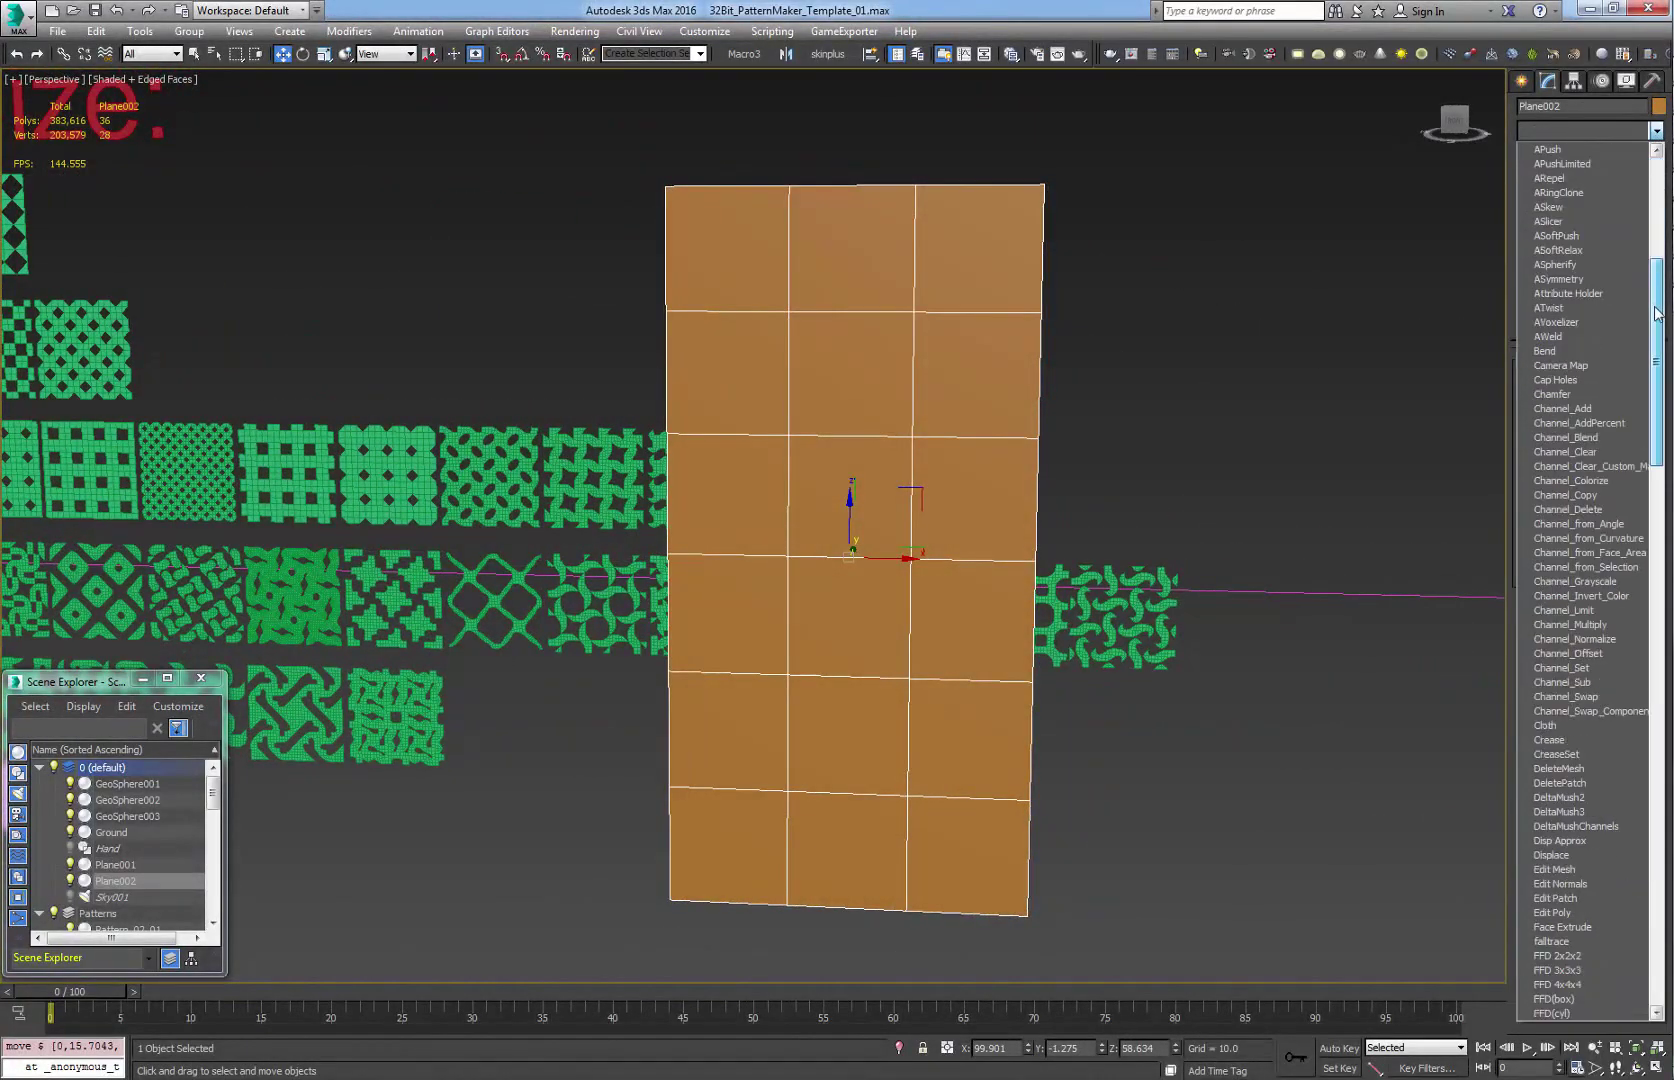
{"action": "scroll", "coordinate": [1580, 400], "scroll_direction": "down", "scroll_amount": 3}
{"action": "left_click", "coordinate": [1568, 400]}
{"action": "key", "text": "4"}
{"action": "left_click_drag", "start_coordinate": [850, 330], "coordinate": [838, 741]}
{"action": "key", "text": "Delete"}
{"action": "left_click", "coordinate": [1574, 153]}
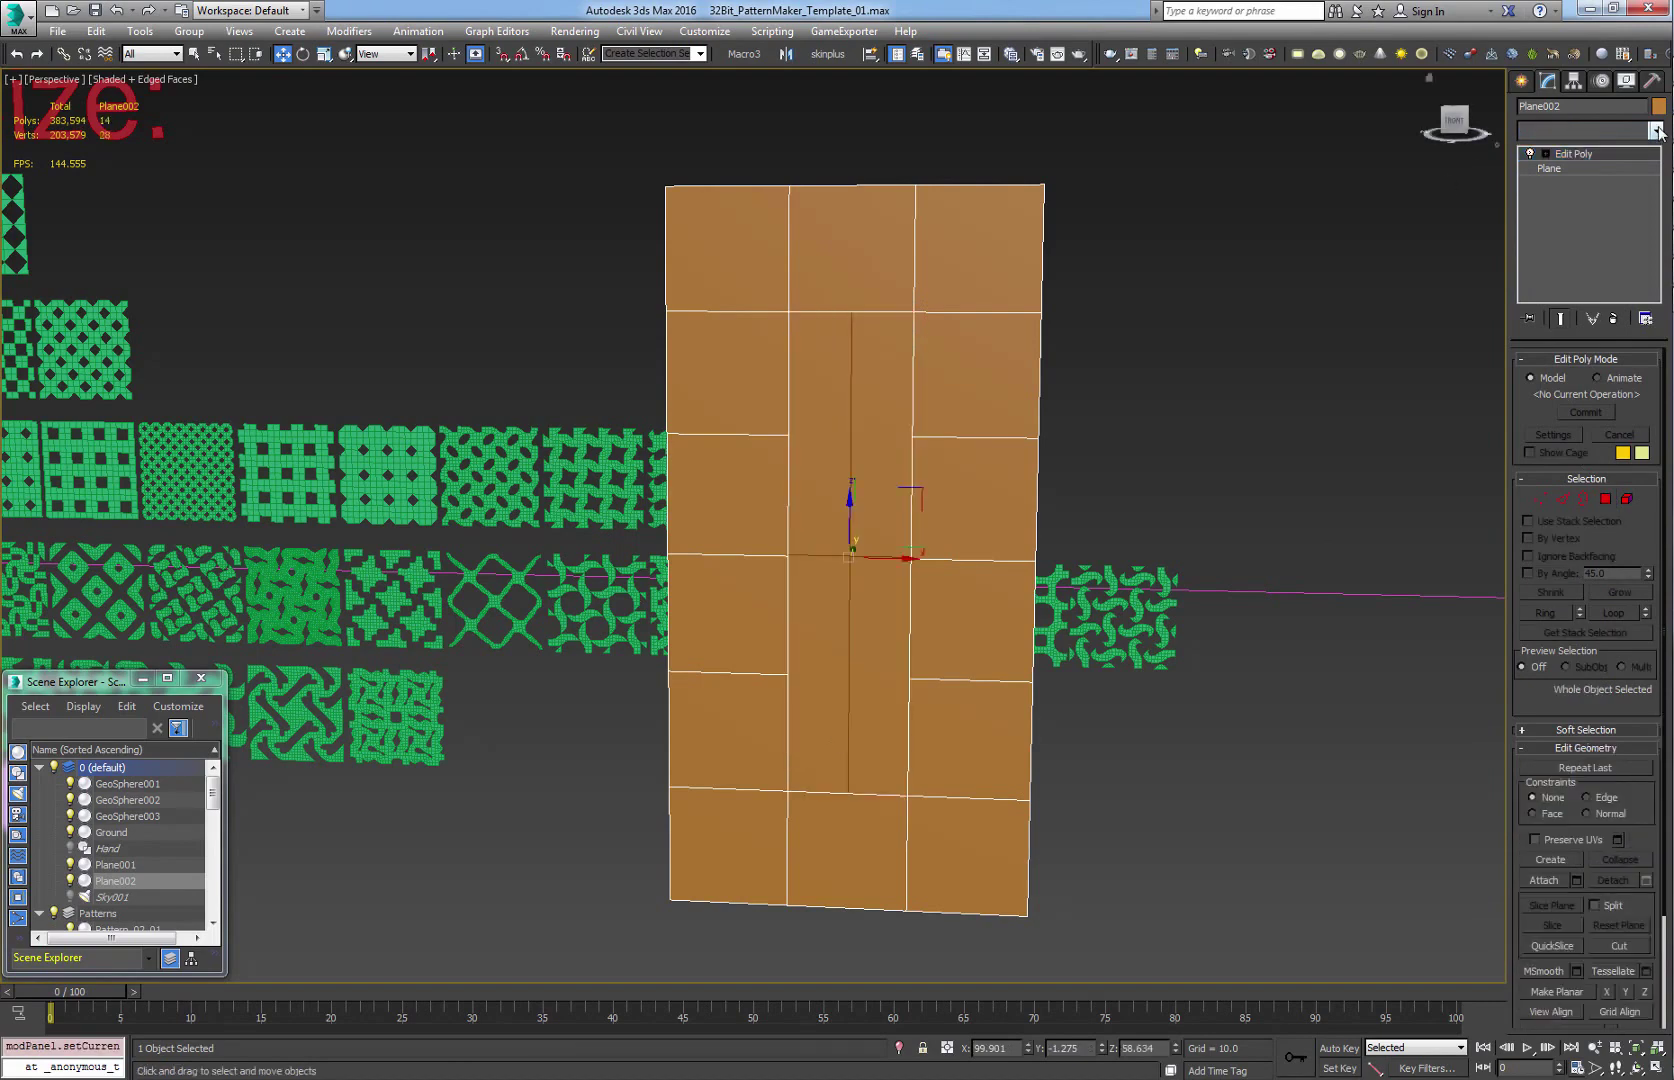
- Add a Tessellate modifier to Plane002 with tension 0.0 and 4 iterations, and hide the edged faces
{"action": "left_click", "coordinate": [1590, 130]}
{"action": "scroll", "coordinate": [1580, 500], "scroll_direction": "down", "scroll_amount": 10}
{"action": "left_click", "coordinate": [1556, 610]}
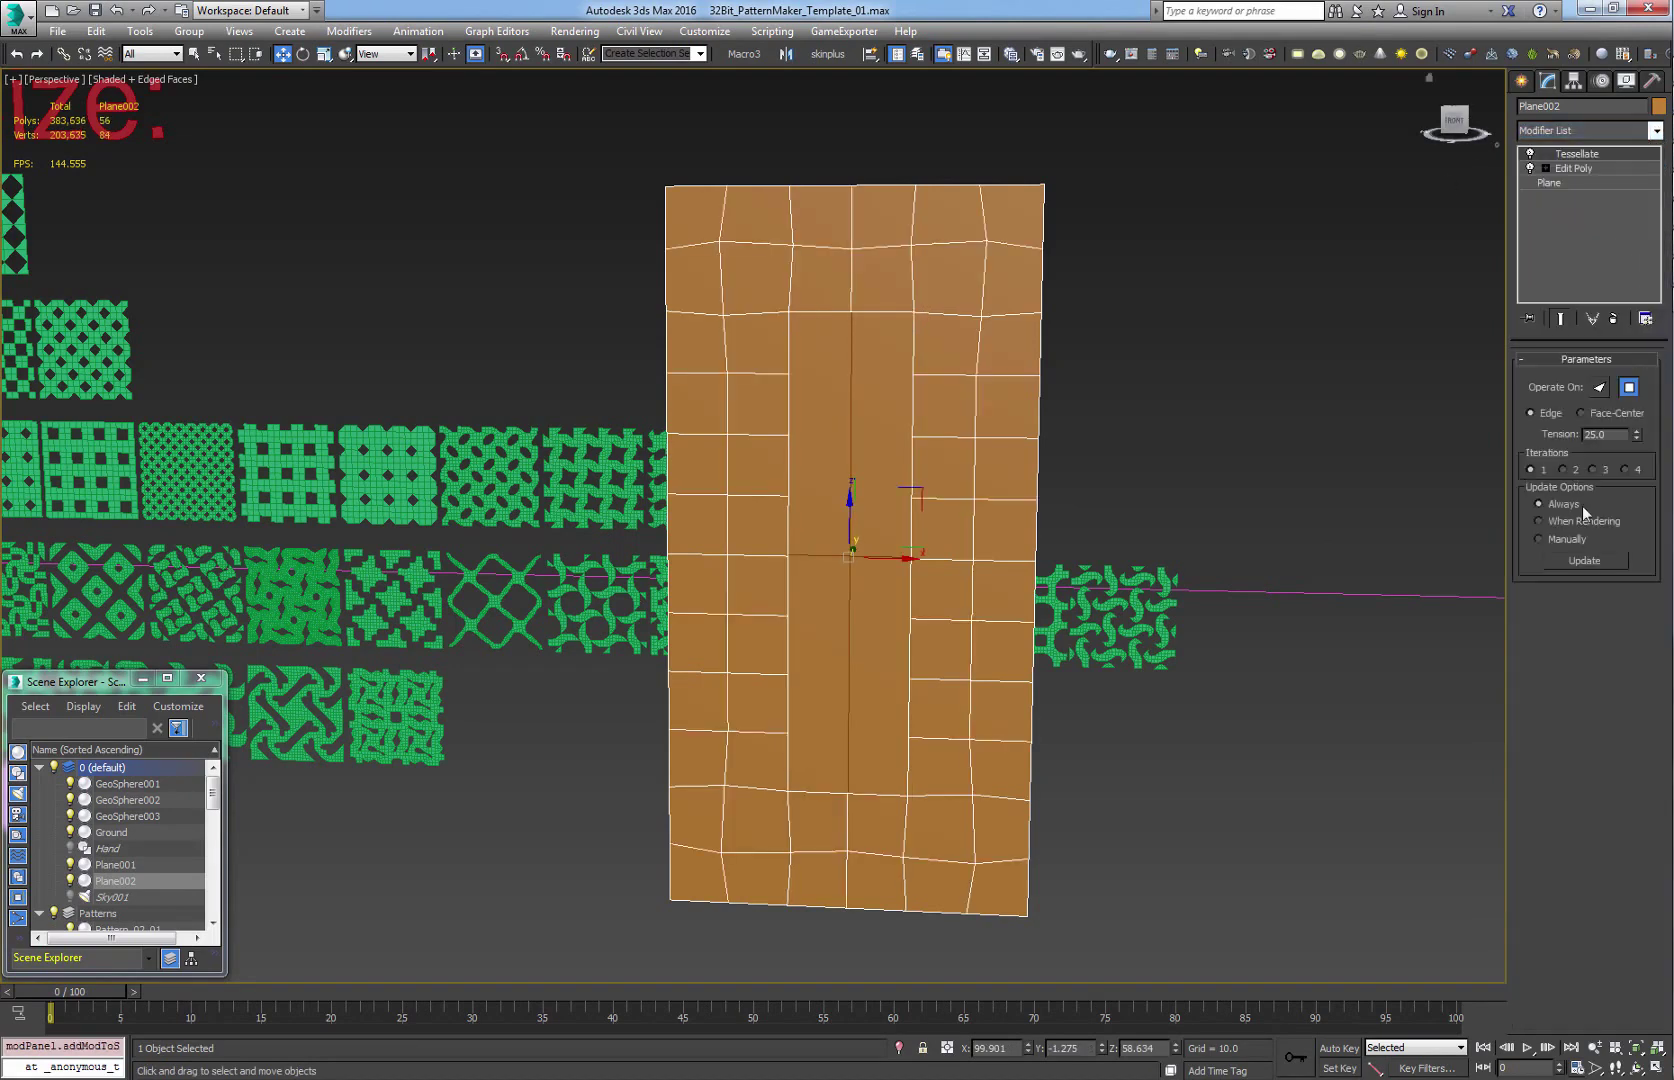
{"action": "right_click", "coordinate": [1635, 437]}
{"action": "left_click", "coordinate": [1626, 470]}
{"action": "scroll", "coordinate": [548, 497], "scroll_direction": "up", "scroll_amount": 3}
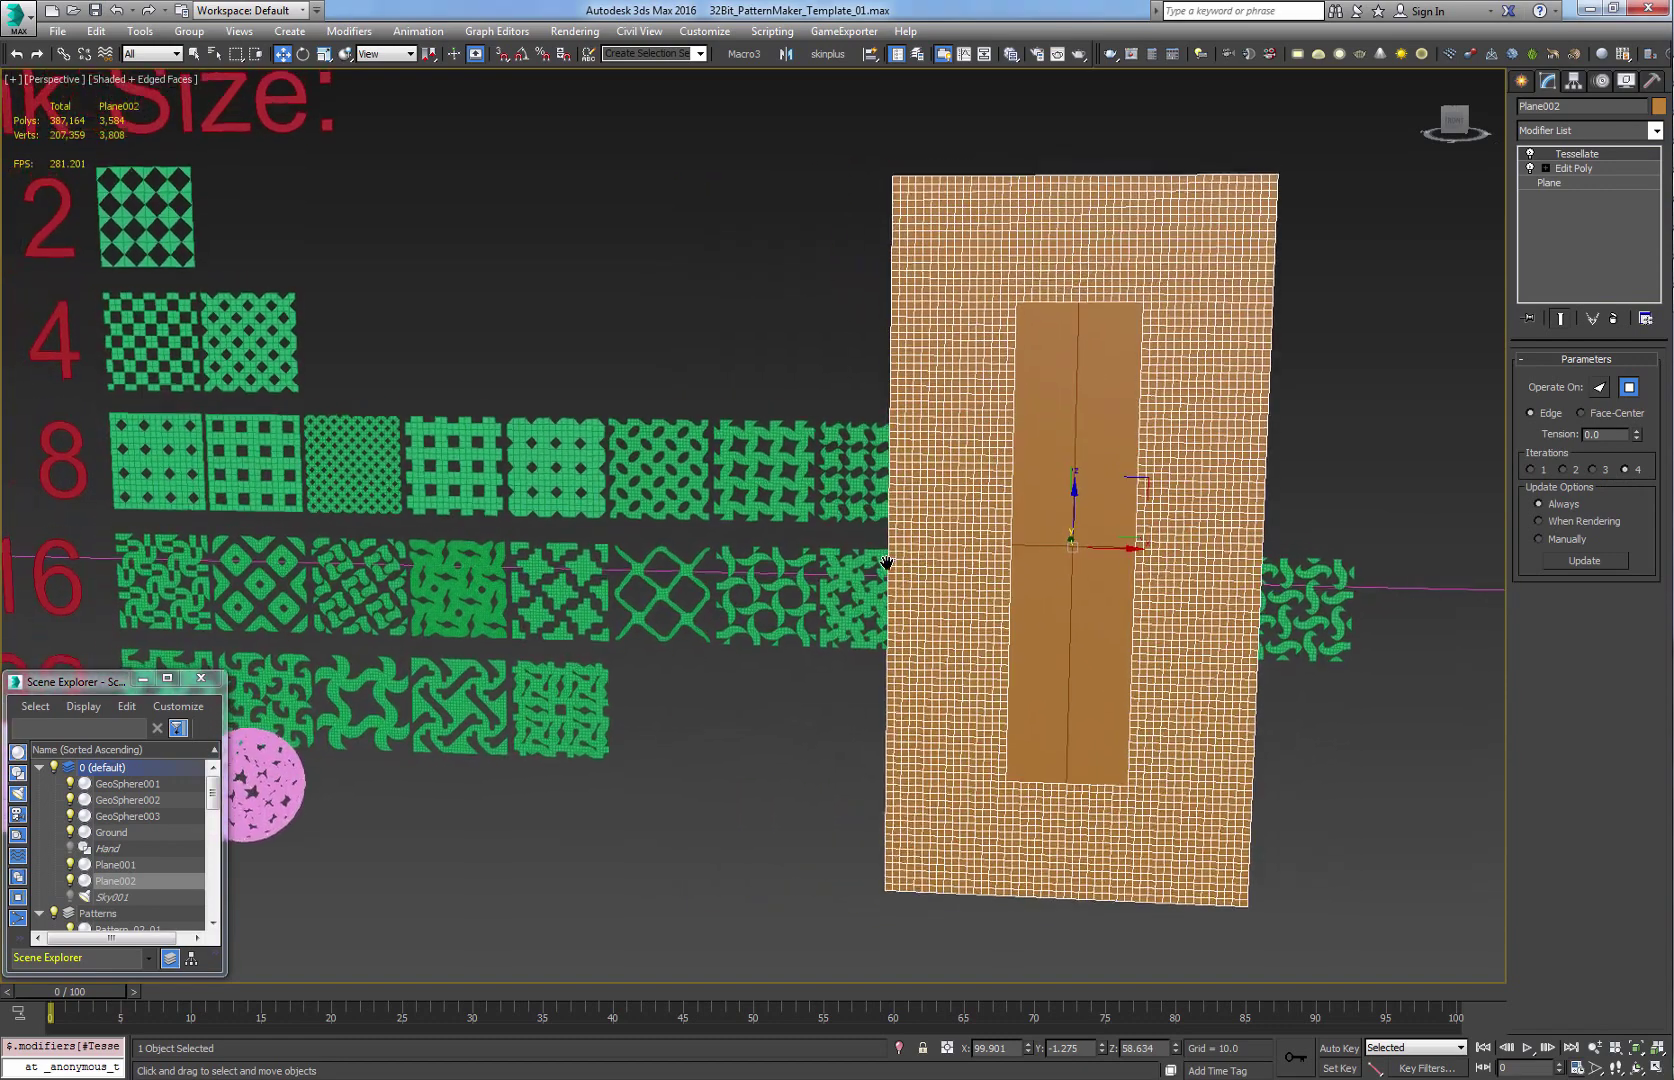
{"action": "key", "text": "F4"}
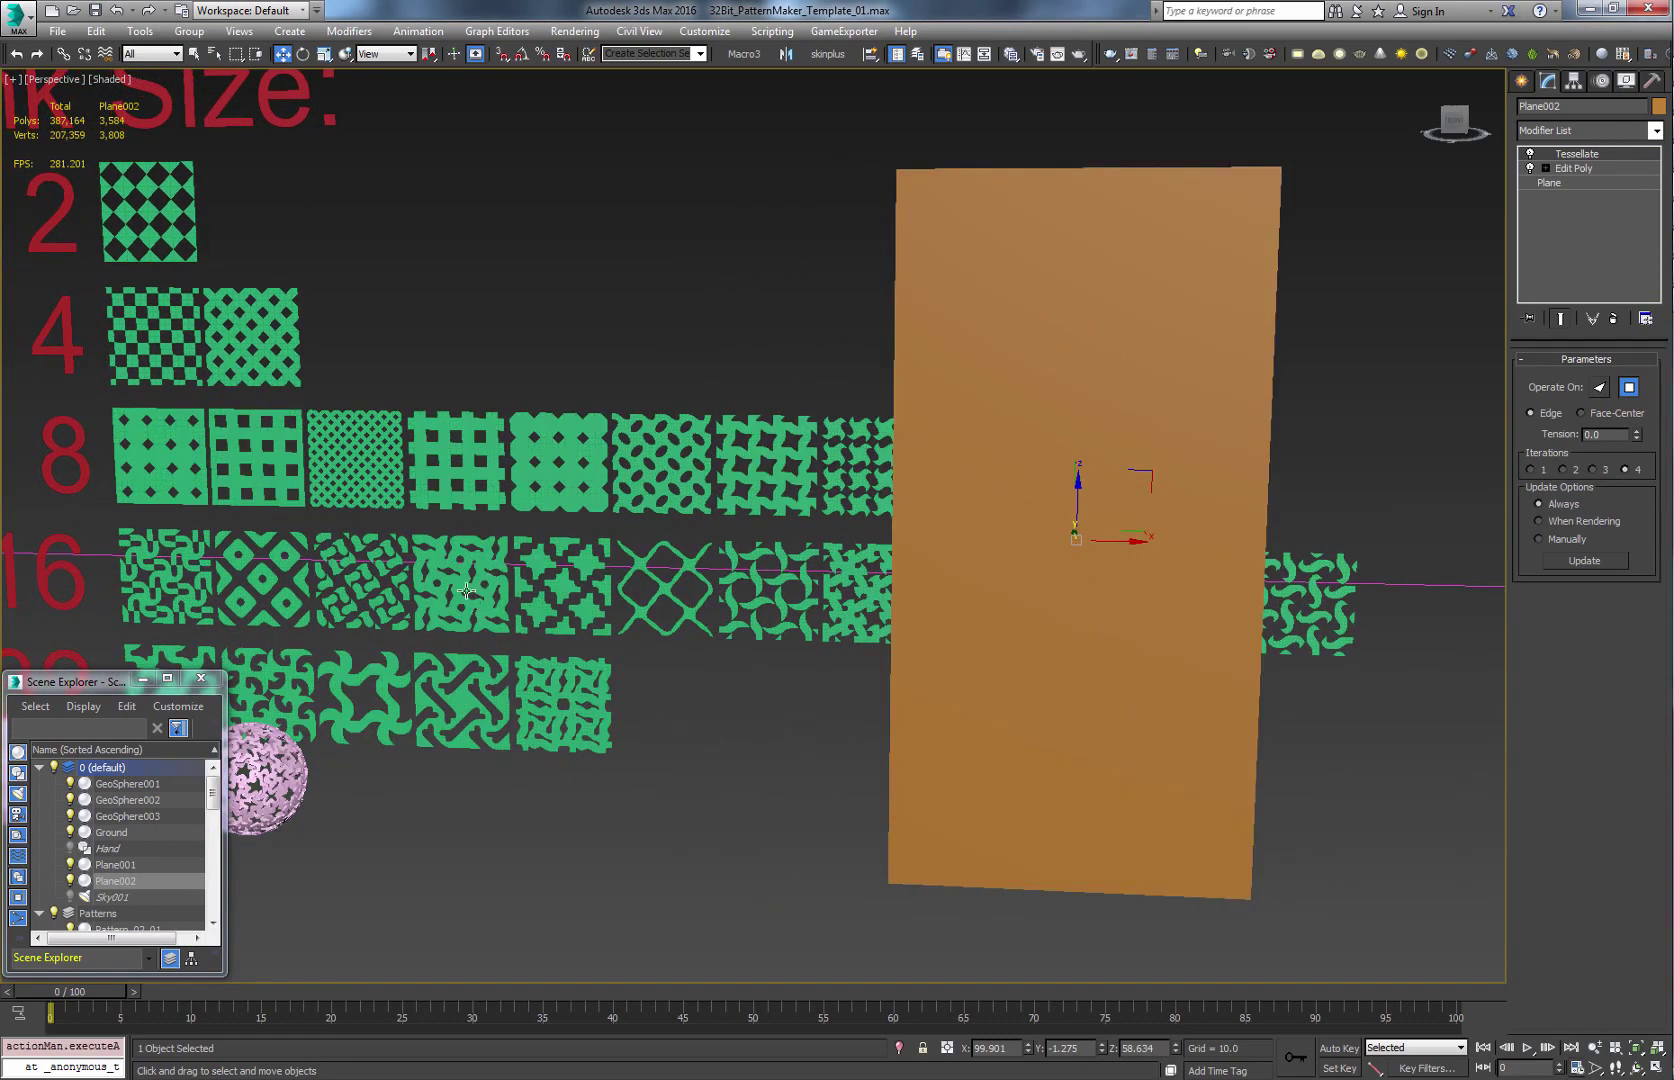
- Copy the Vu_32BitPatternMaker modifier from the fourth pattern in the chunk size 16 row to Plane002 and show edged faces
{"action": "left_click", "coordinate": [466, 591]}
{"action": "left_click", "coordinate": [1020, 480]}
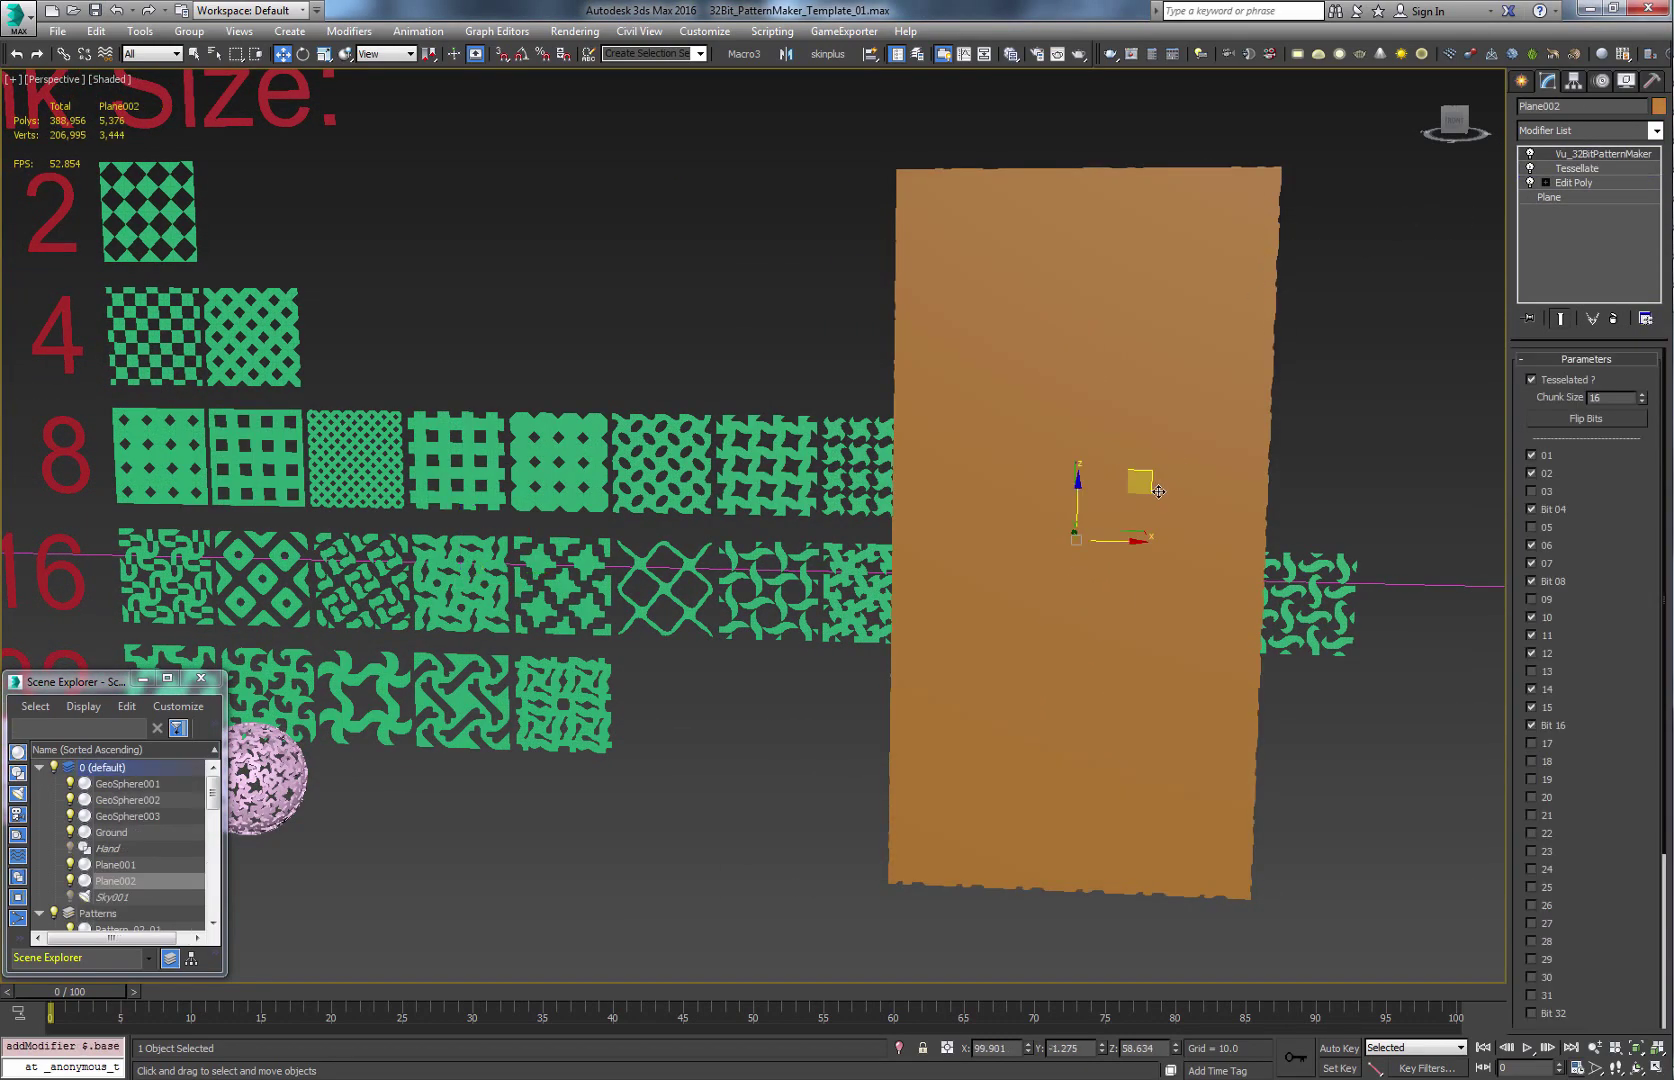
{"action": "key", "text": "F4"}
{"action": "middle_click_drag", "start_coordinate": [1047, 458], "coordinate": [1093, 383], "text": "alt"}
- Add a TurboSmooth modifier above Vu_32BitPatternMaker on Plane002 and hide the edged faces
{"action": "left_click", "coordinate": [1590, 130]}
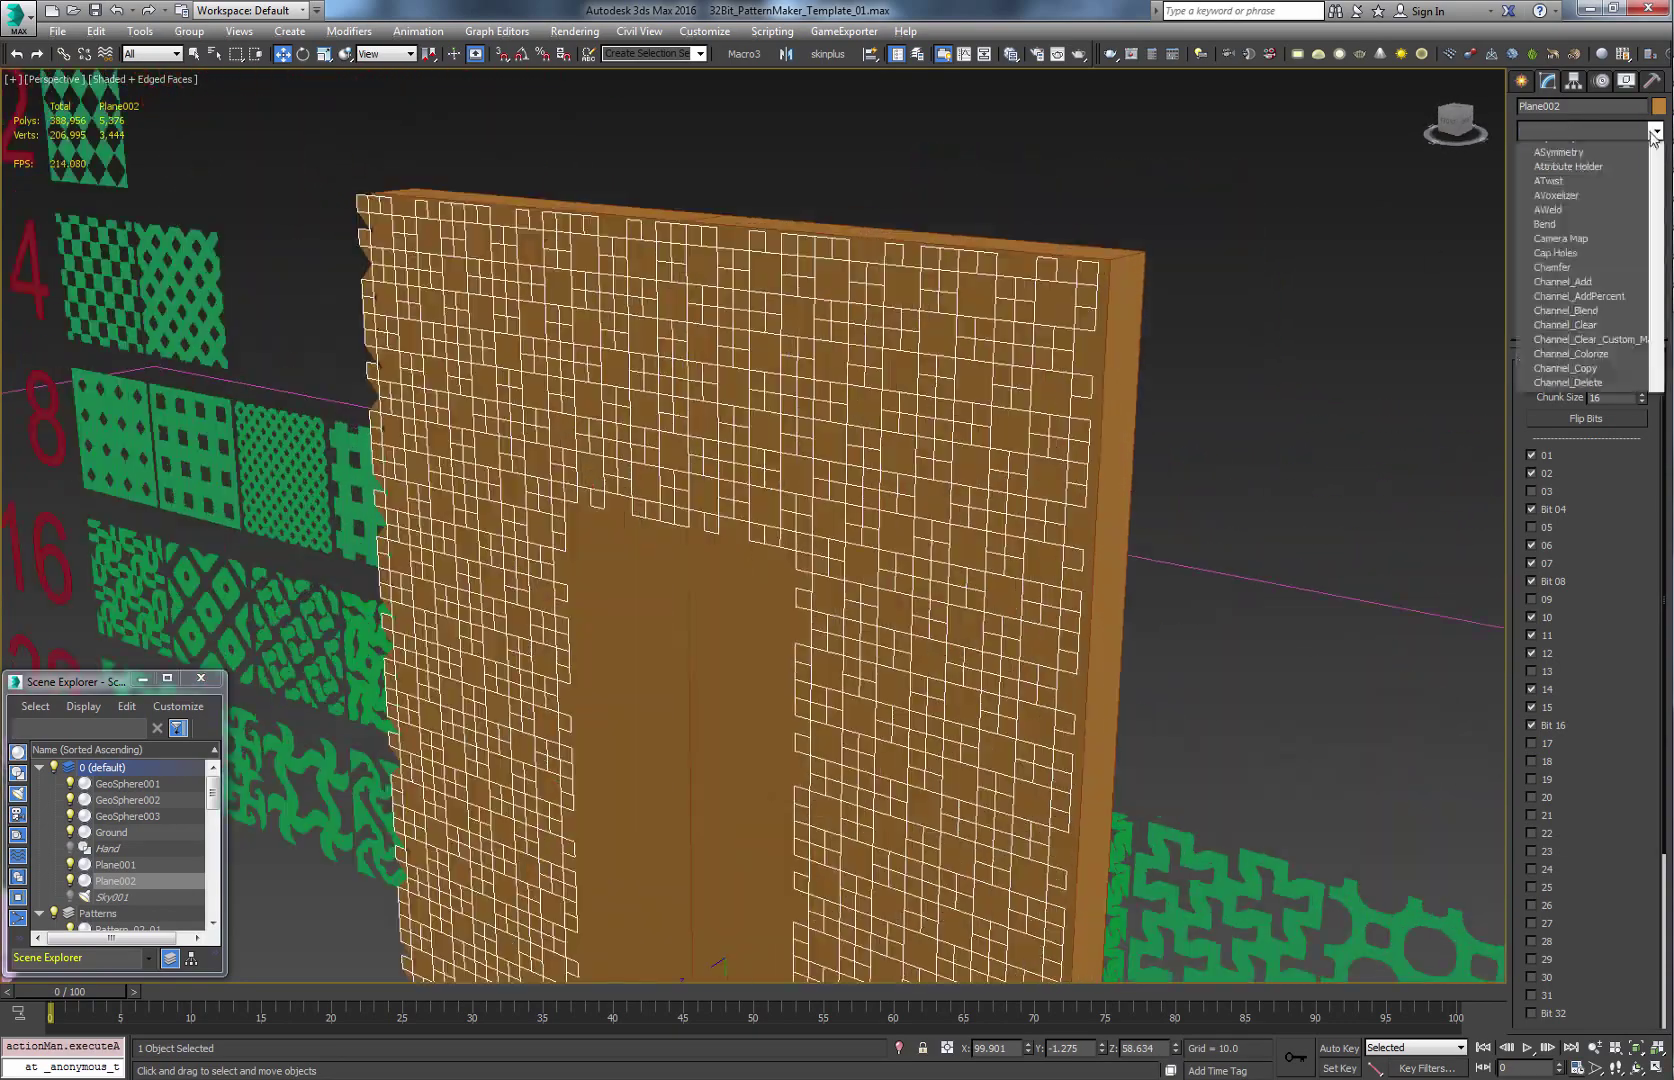
{"action": "scroll", "coordinate": [1596, 426], "scroll_direction": "down", "scroll_amount": 2}
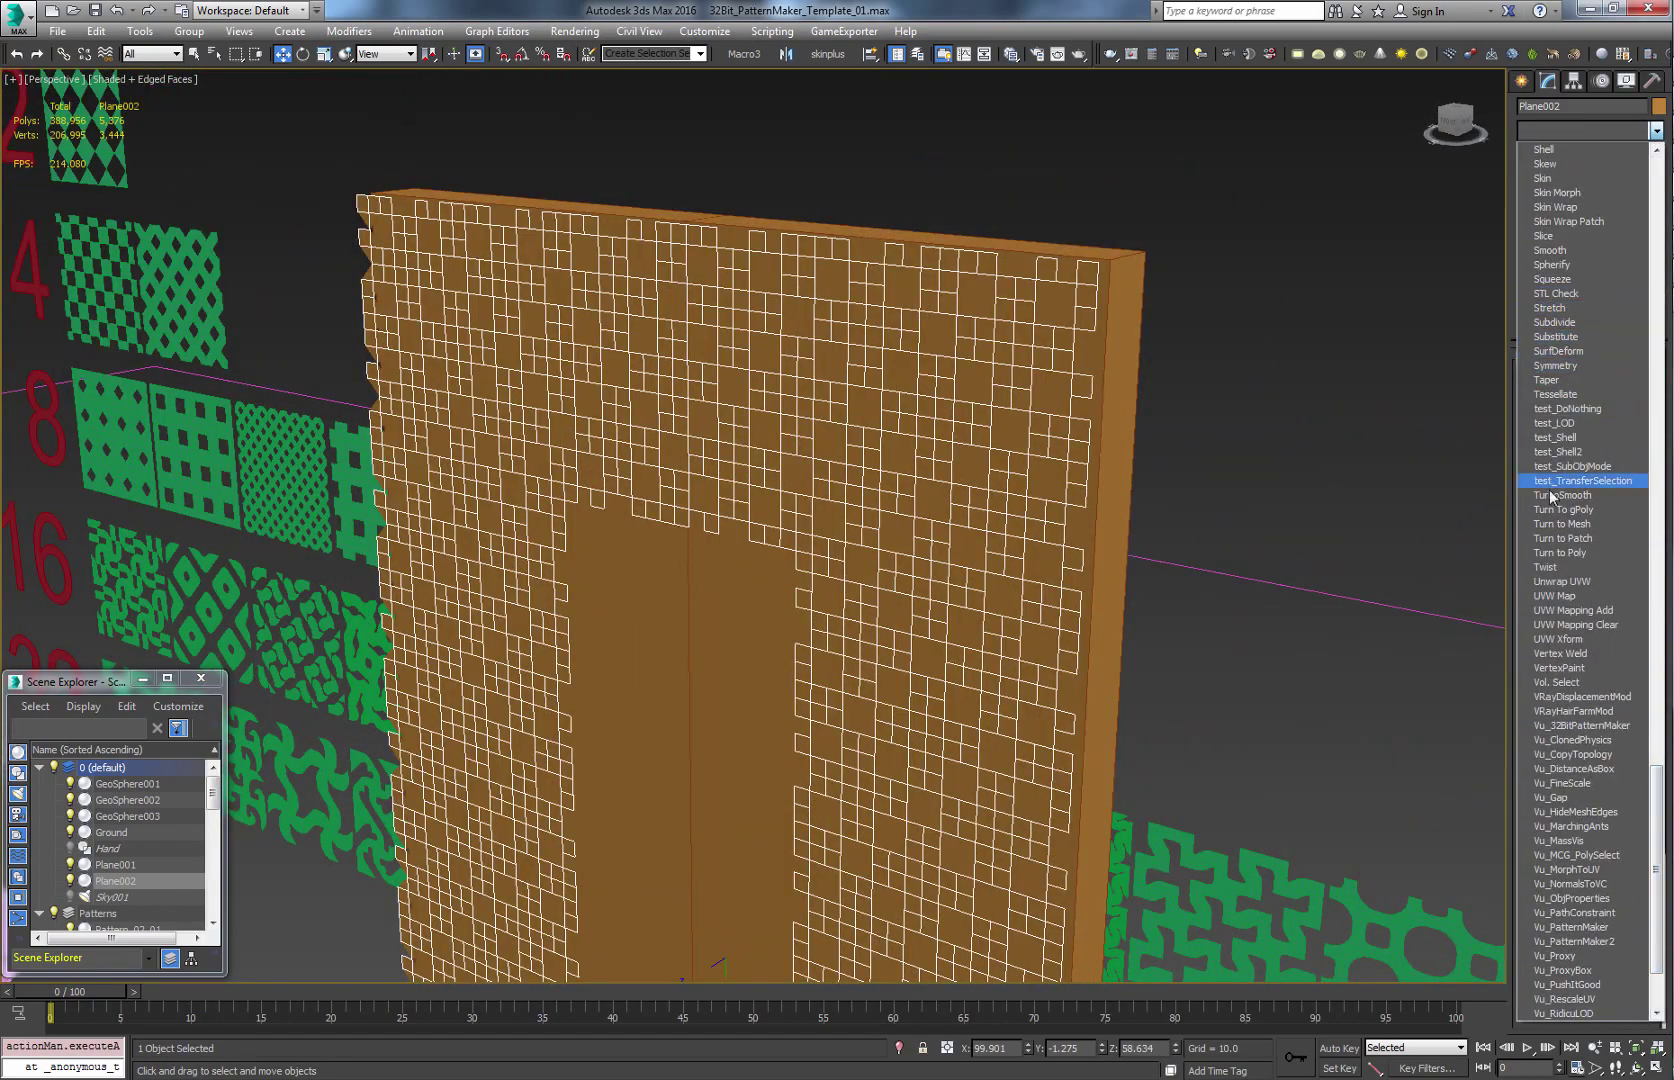
{"action": "left_click", "coordinate": [1551, 495]}
{"action": "middle_click_drag", "start_coordinate": [974, 420], "coordinate": [986, 409]}
{"action": "key", "text": "F4"}
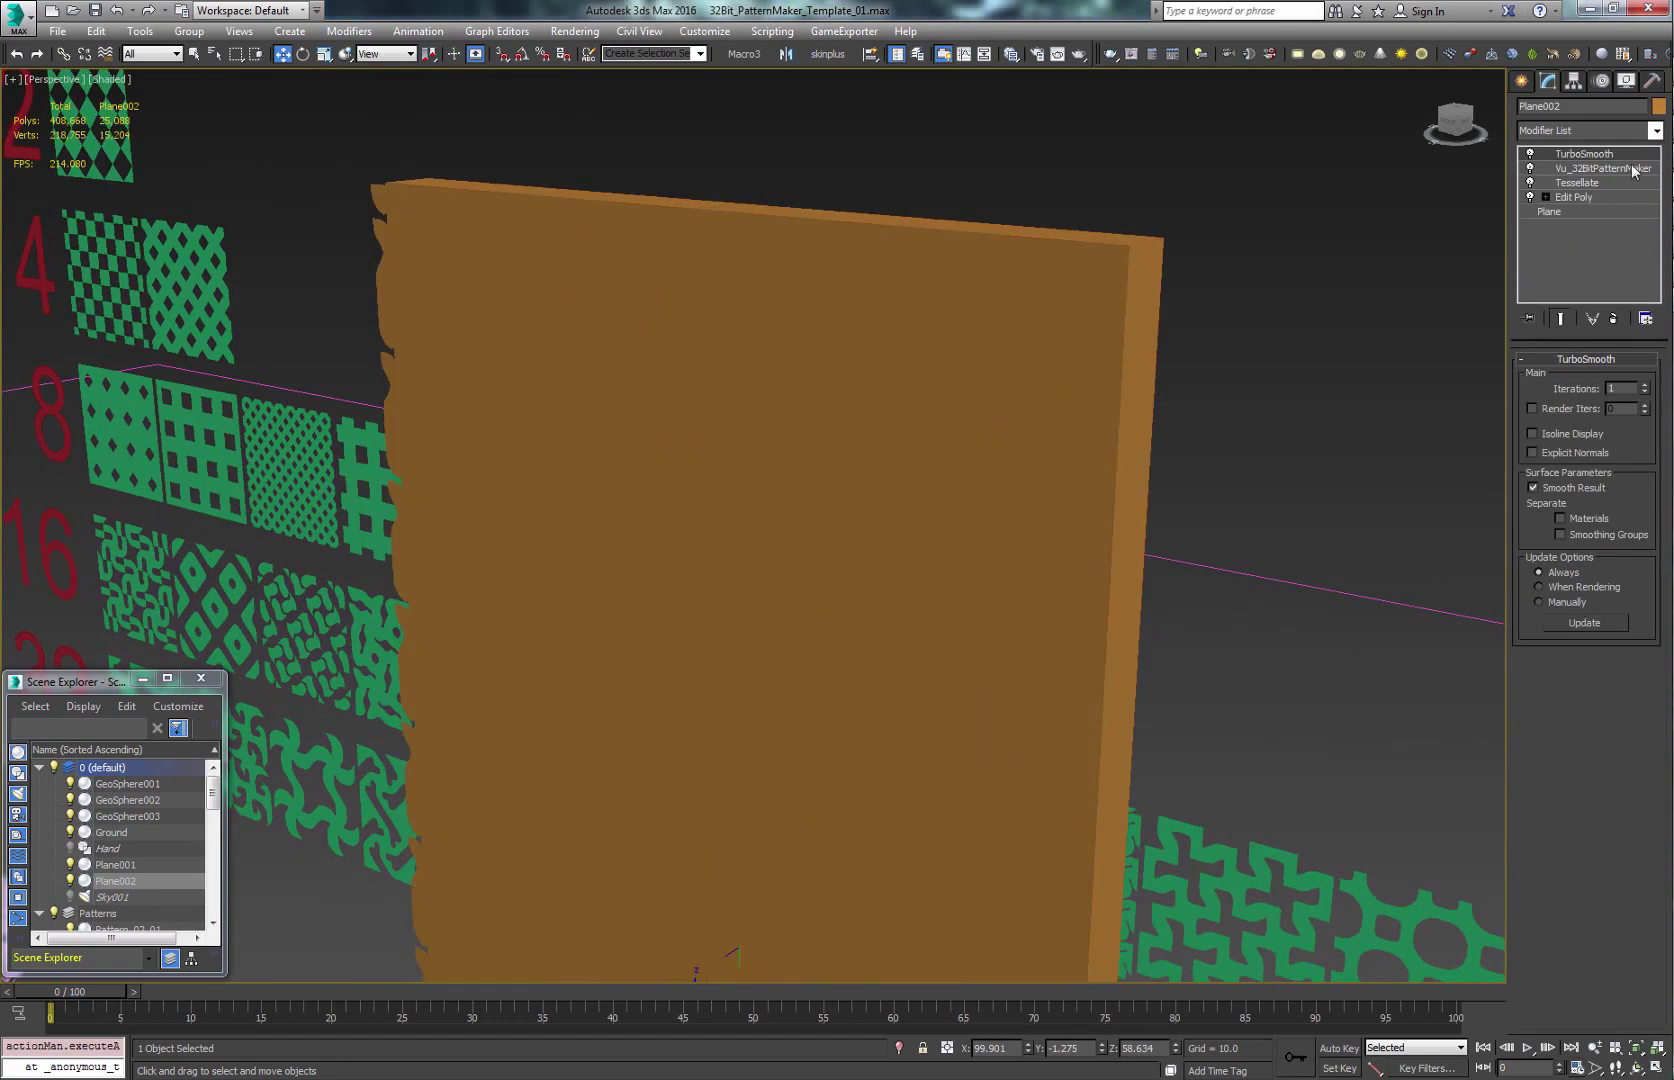
- Add a Shell modifier to Plane002 with an inner amount of 1.0
{"action": "left_click", "coordinate": [1655, 130]}
{"action": "scroll", "coordinate": [1641, 623], "scroll_direction": "down", "scroll_amount": 3}
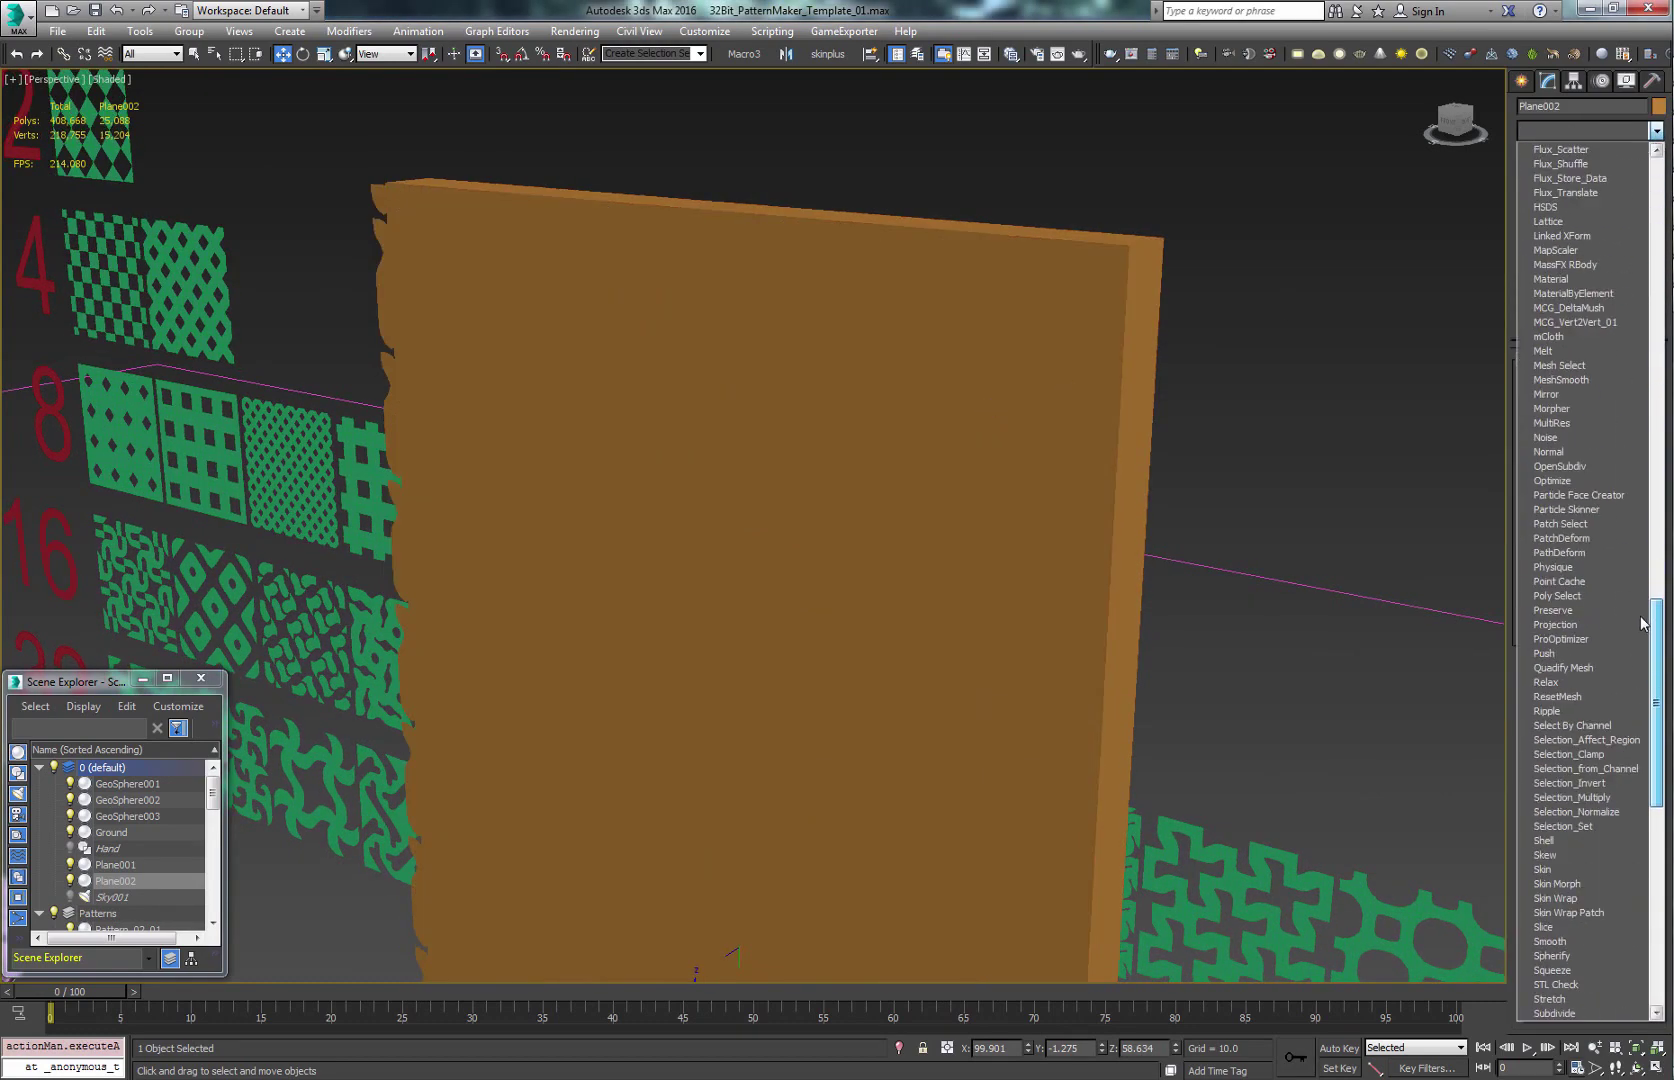
{"action": "left_click", "coordinate": [1552, 841]}
{"action": "middle_click_drag", "start_coordinate": [1168, 630], "coordinate": [1382, 463], "text": "alt"}
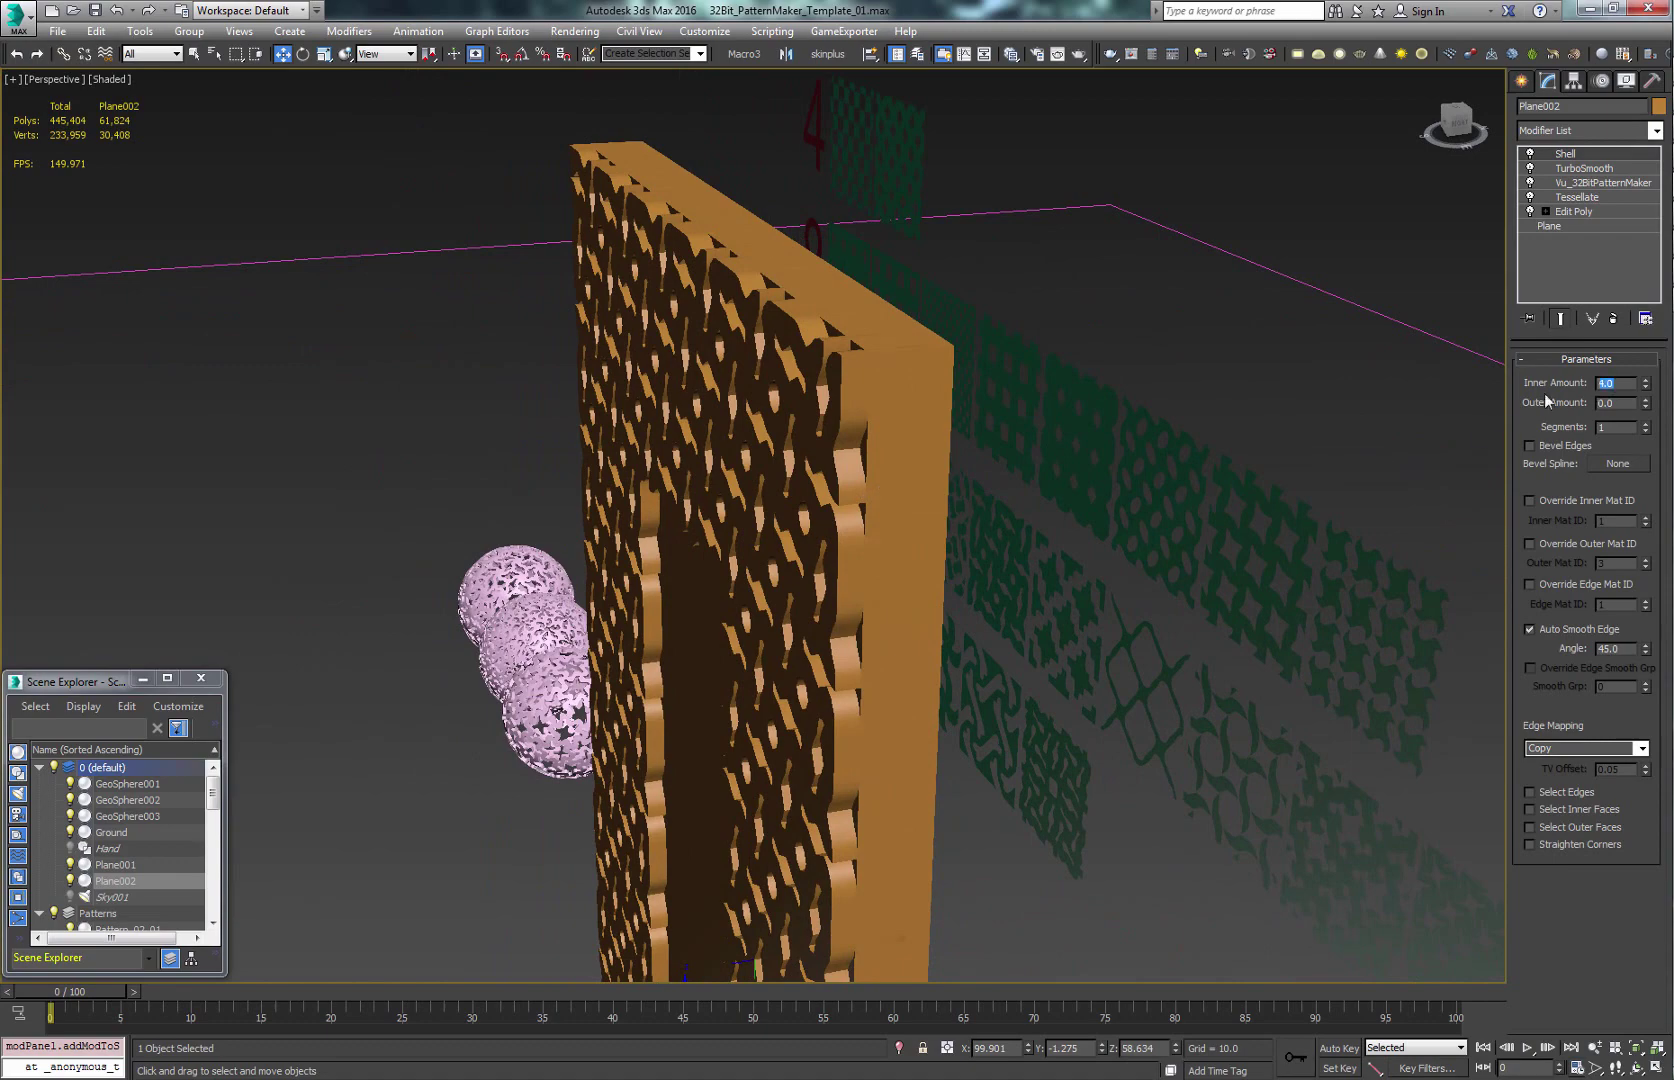
{"action": "type", "text": "1"}
{"action": "key", "text": "Return"}
- Move Plane002 along Y to about -0.836 so it sits against the slab
{"action": "middle_click_drag", "start_coordinate": [702, 598], "coordinate": [735, 829], "text": "alt"}
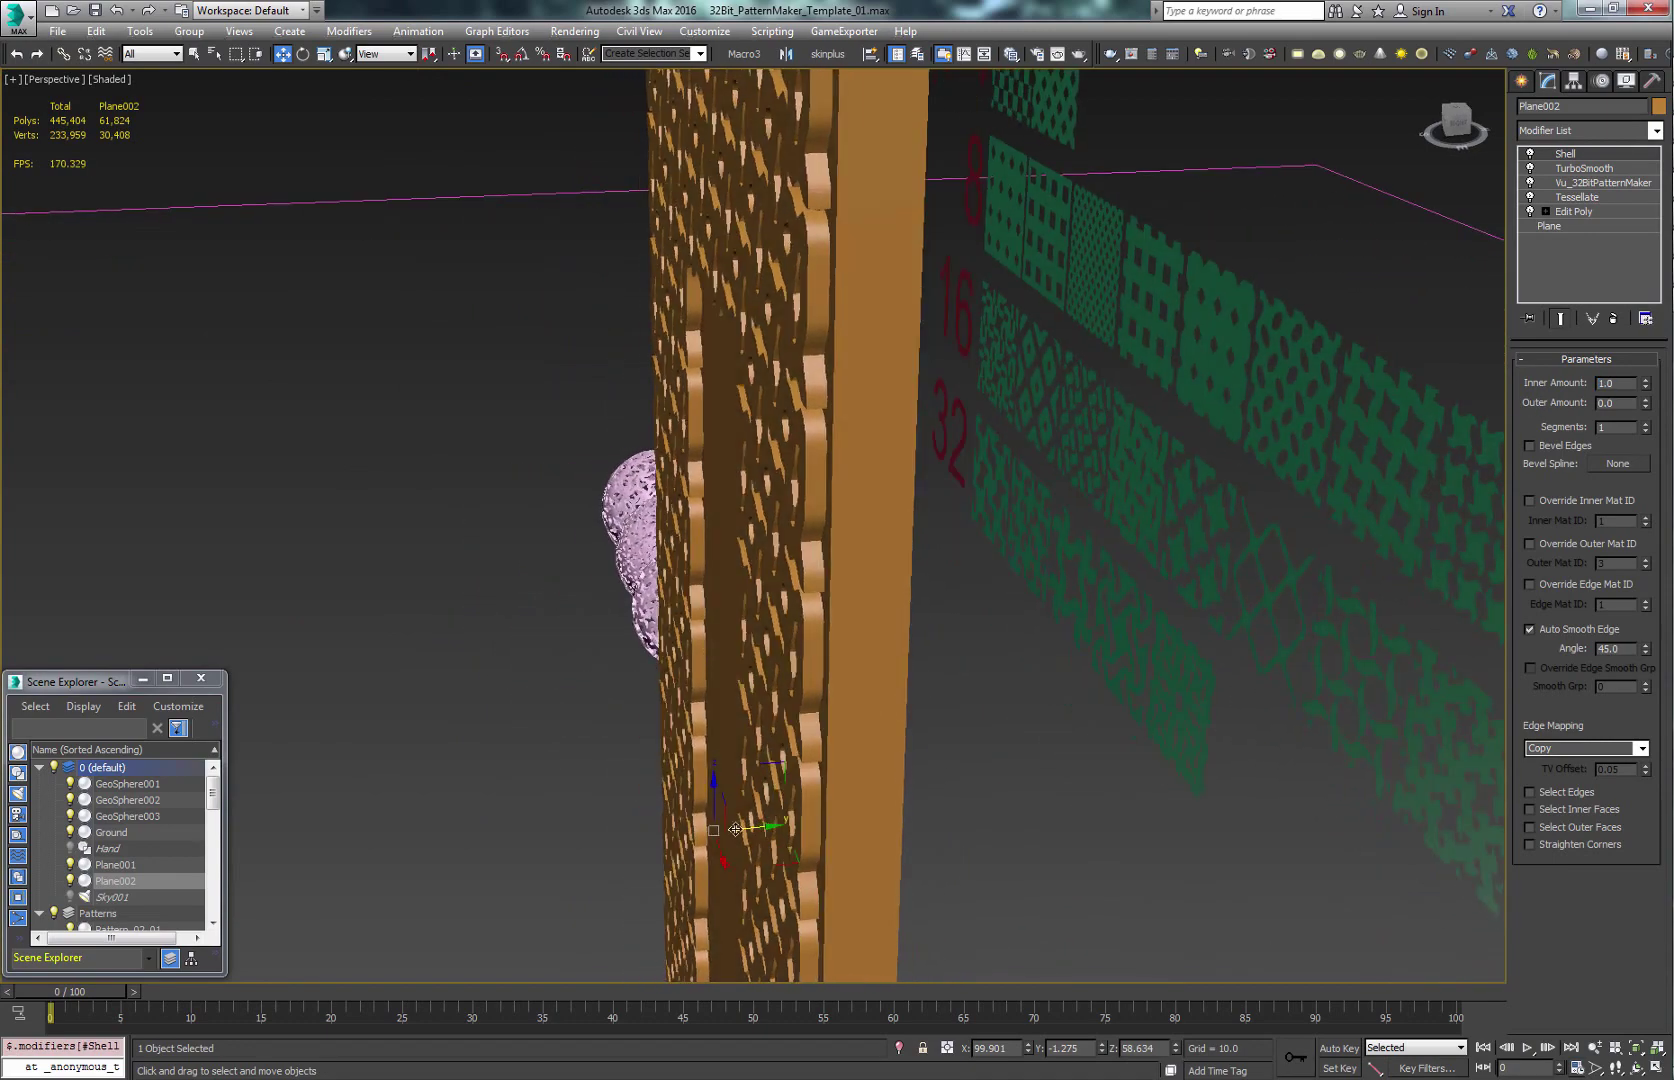
{"action": "left_click_drag", "start_coordinate": [748, 841], "coordinate": [760, 840]}
{"action": "middle_click_drag", "start_coordinate": [760, 840], "coordinate": [807, 728], "text": "alt"}
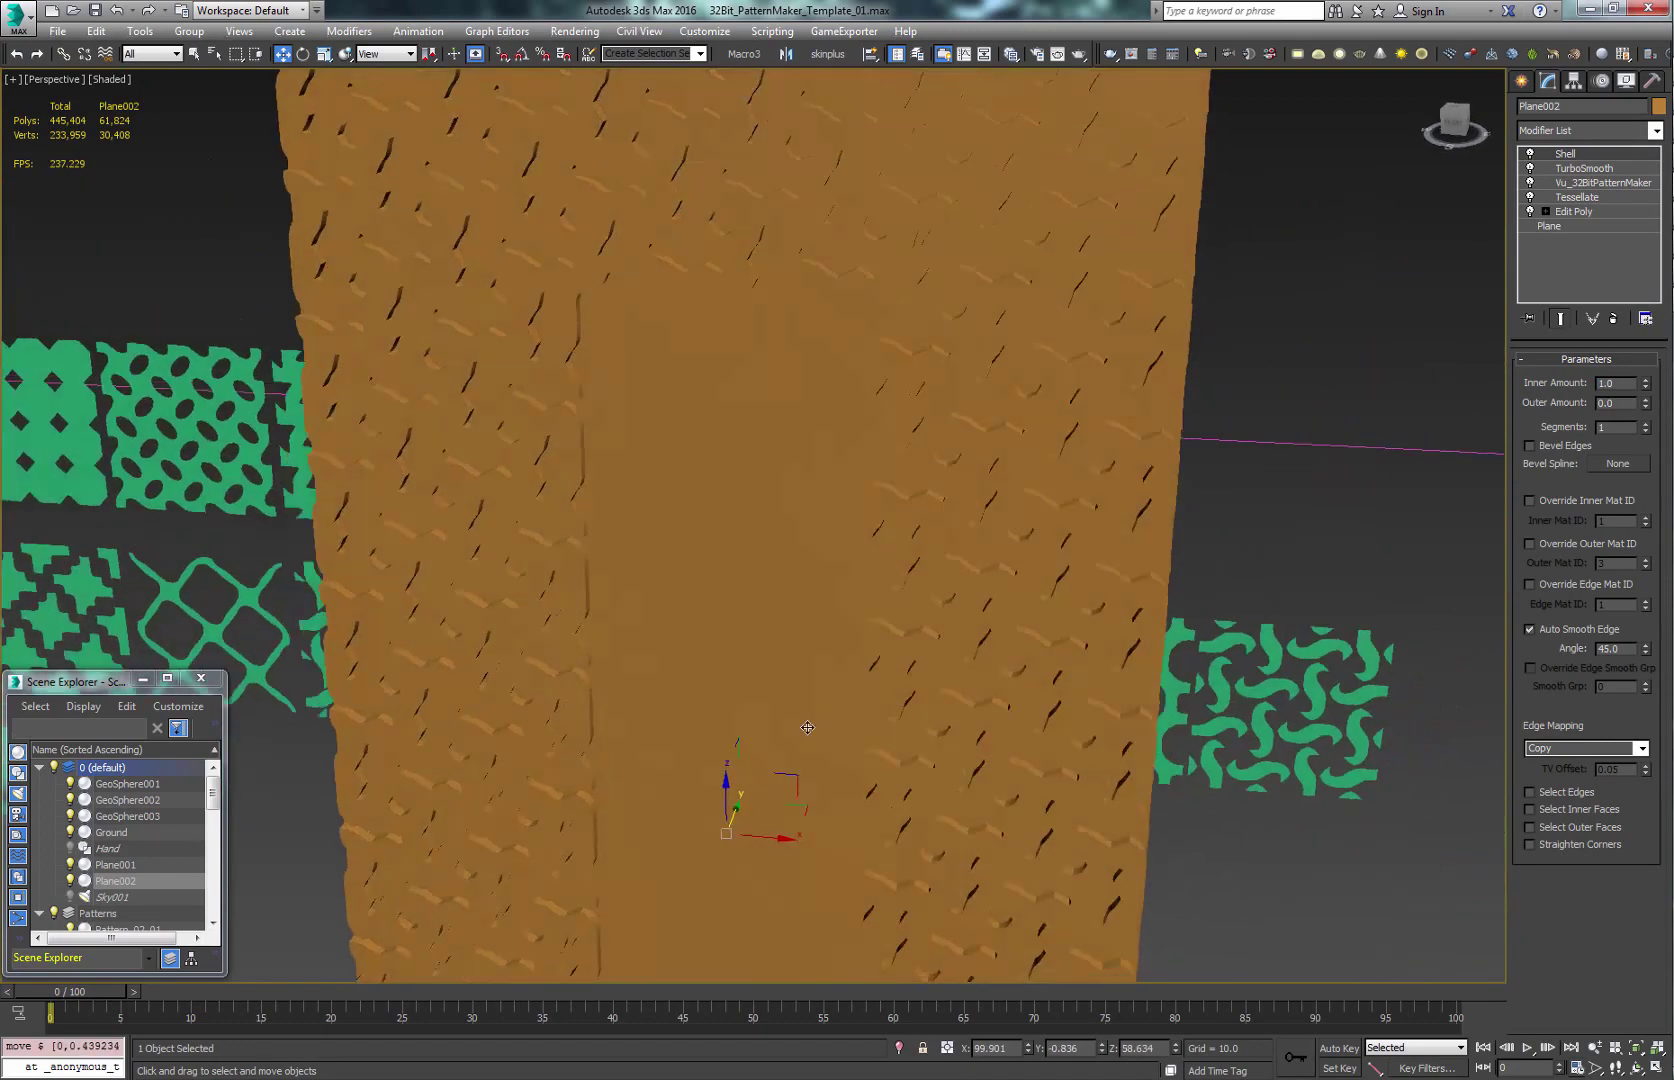
- Isolate Plane002 together with the slab and render the perspective view from the front
{"action": "scroll", "coordinate": [807, 728], "scroll_direction": "down", "scroll_amount": 4}
{"action": "middle_click_drag", "start_coordinate": [880, 652], "coordinate": [846, 566], "text": "alt"}
{"action": "left_click_drag", "start_coordinate": [475, 251], "coordinate": [551, 318]}
{"action": "key", "text": "alt+q"}
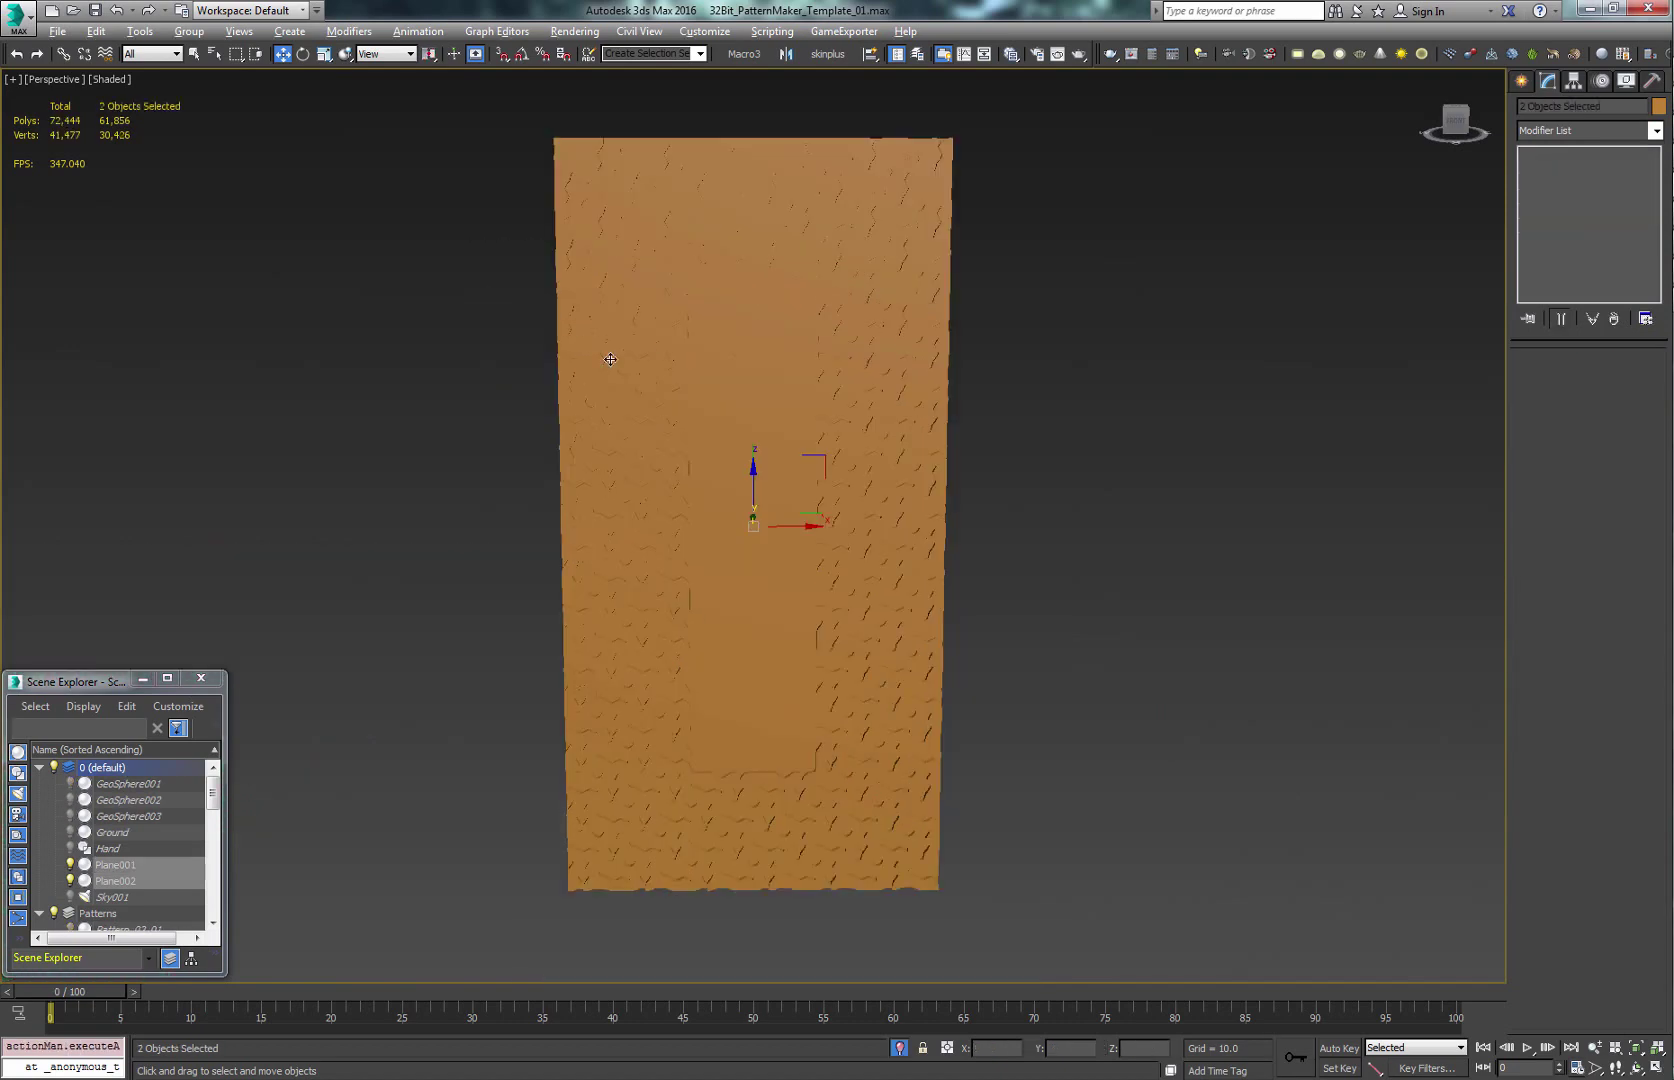
{"action": "left_click", "coordinate": [1078, 53]}
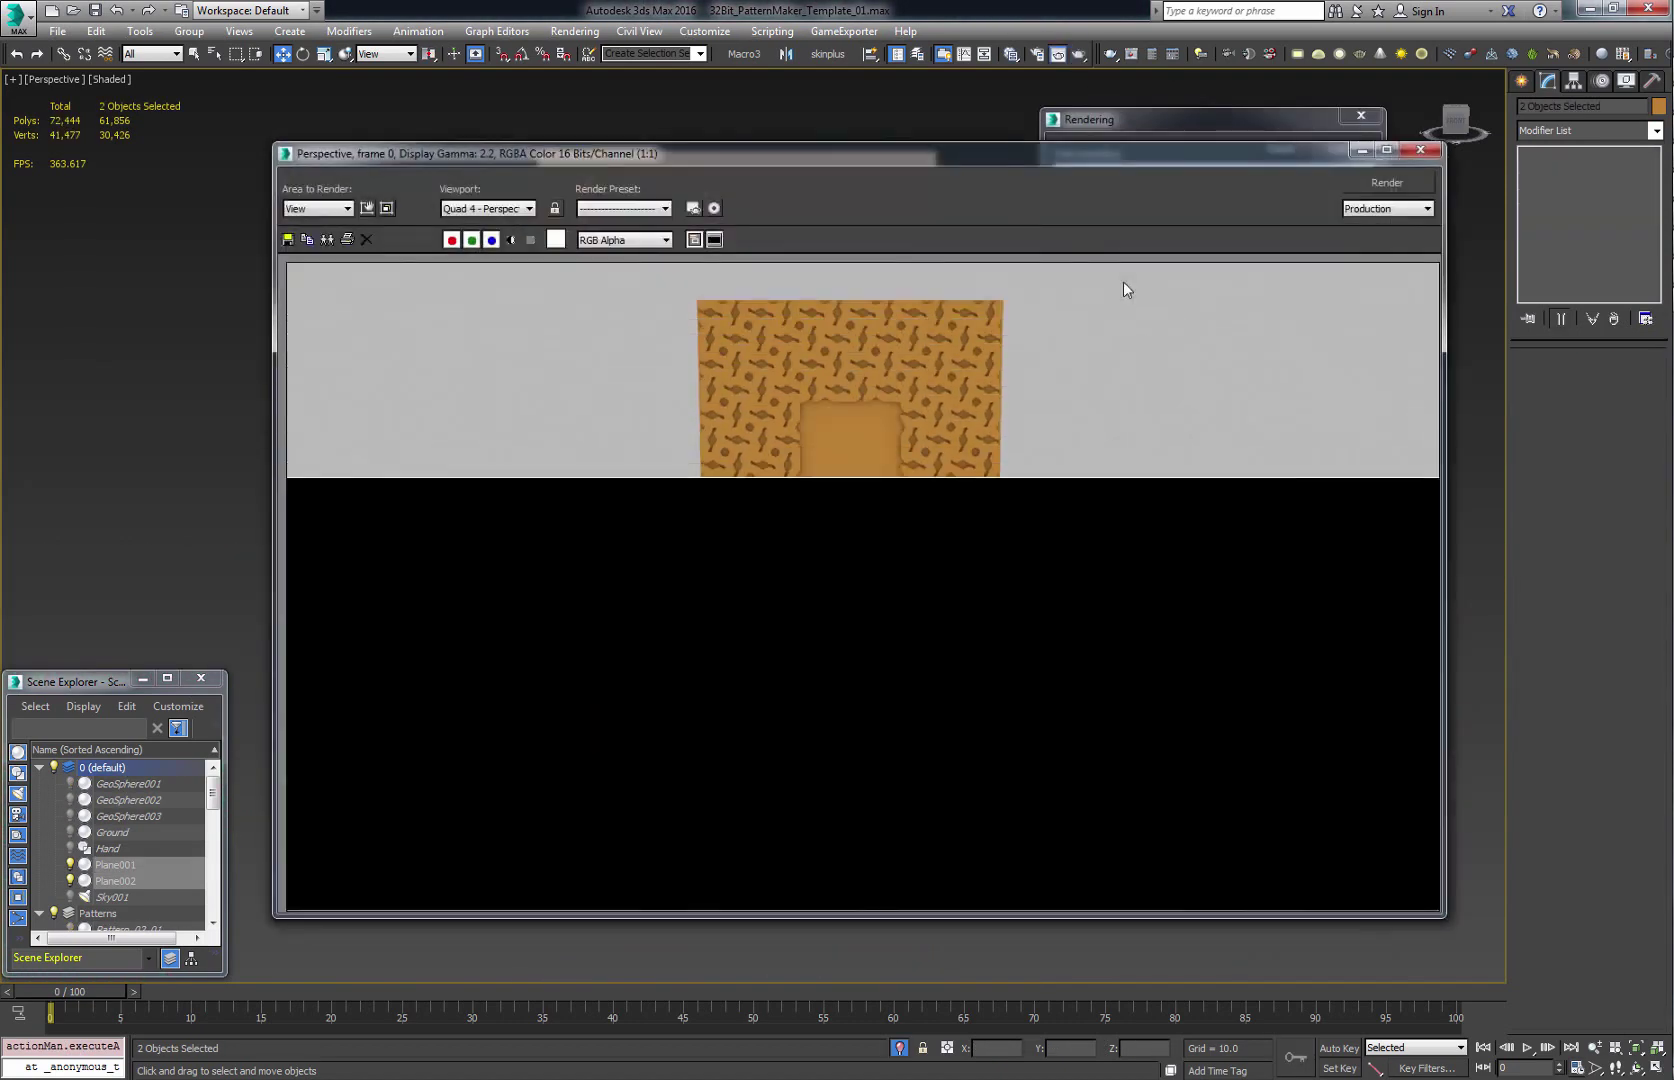
{"action": "left_click", "coordinate": [1418, 150]}
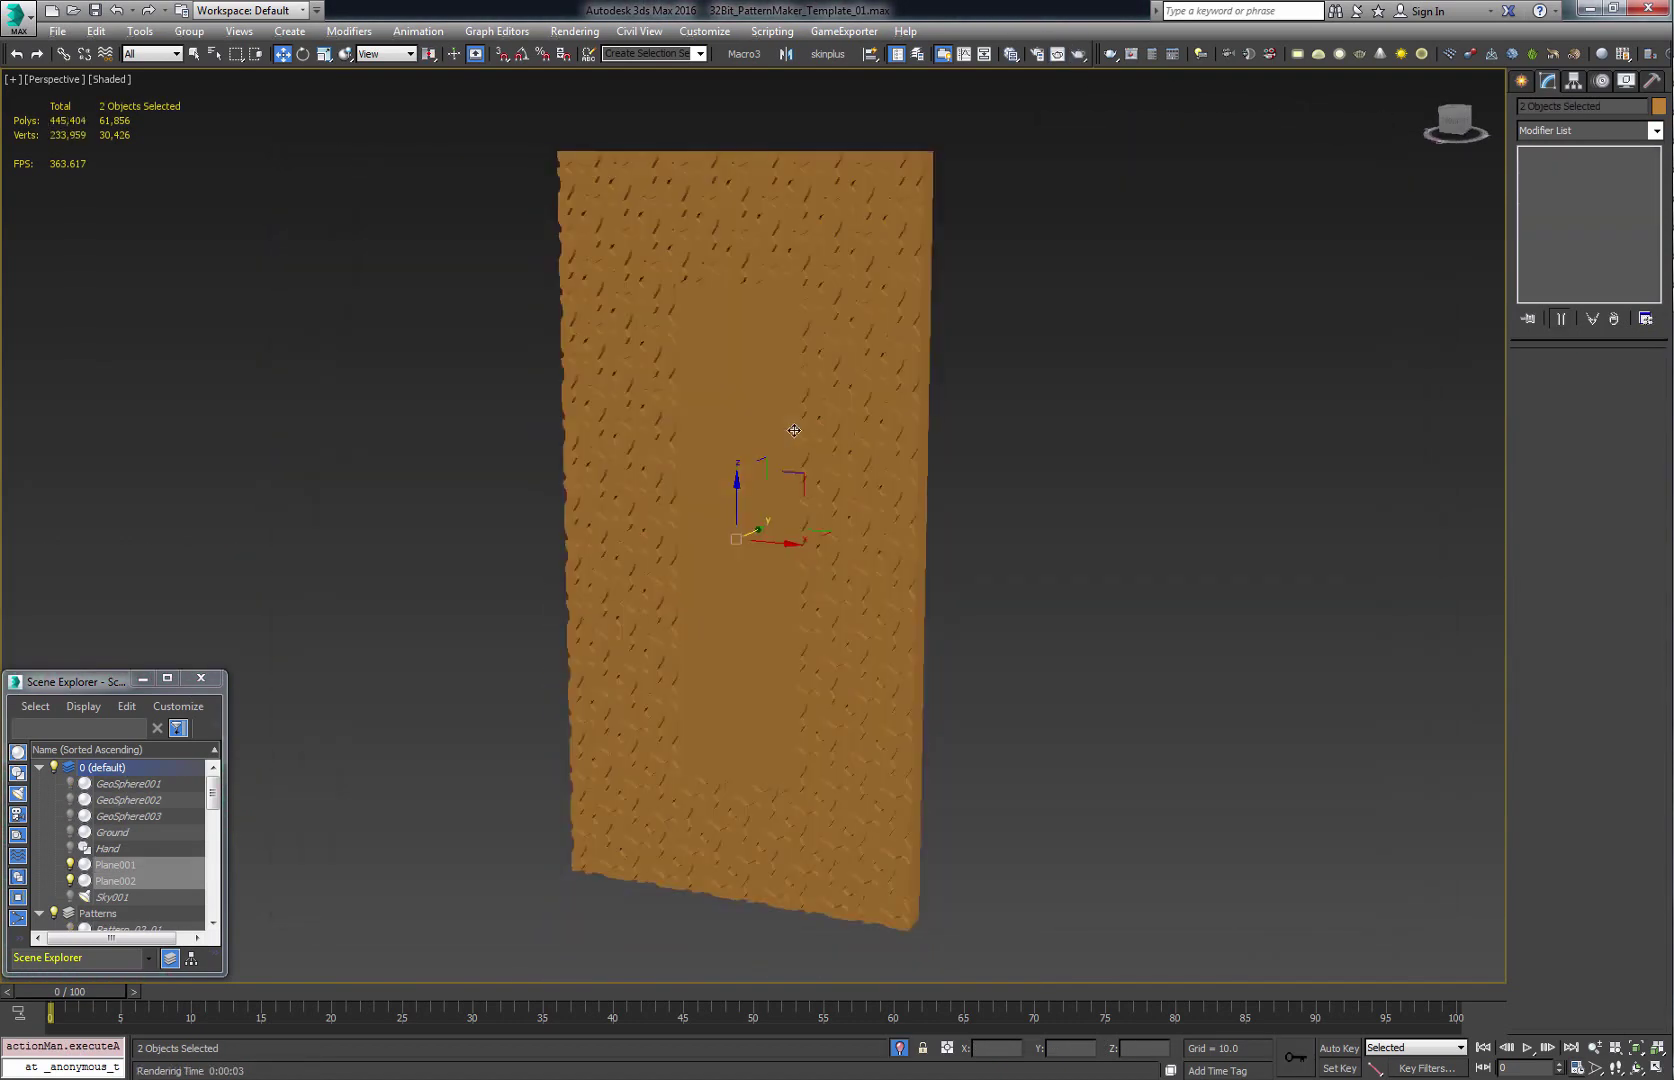
- Render a closer angled view of the patterned slab's upper part
{"action": "middle_click_drag", "start_coordinate": [794, 431], "coordinate": [826, 395], "text": "alt"}
{"action": "middle_click_drag", "start_coordinate": [826, 395], "coordinate": [911, 336]}
{"action": "scroll", "coordinate": [800, 498], "scroll_direction": "up", "scroll_amount": 5}
{"action": "left_click", "coordinate": [1079, 55]}
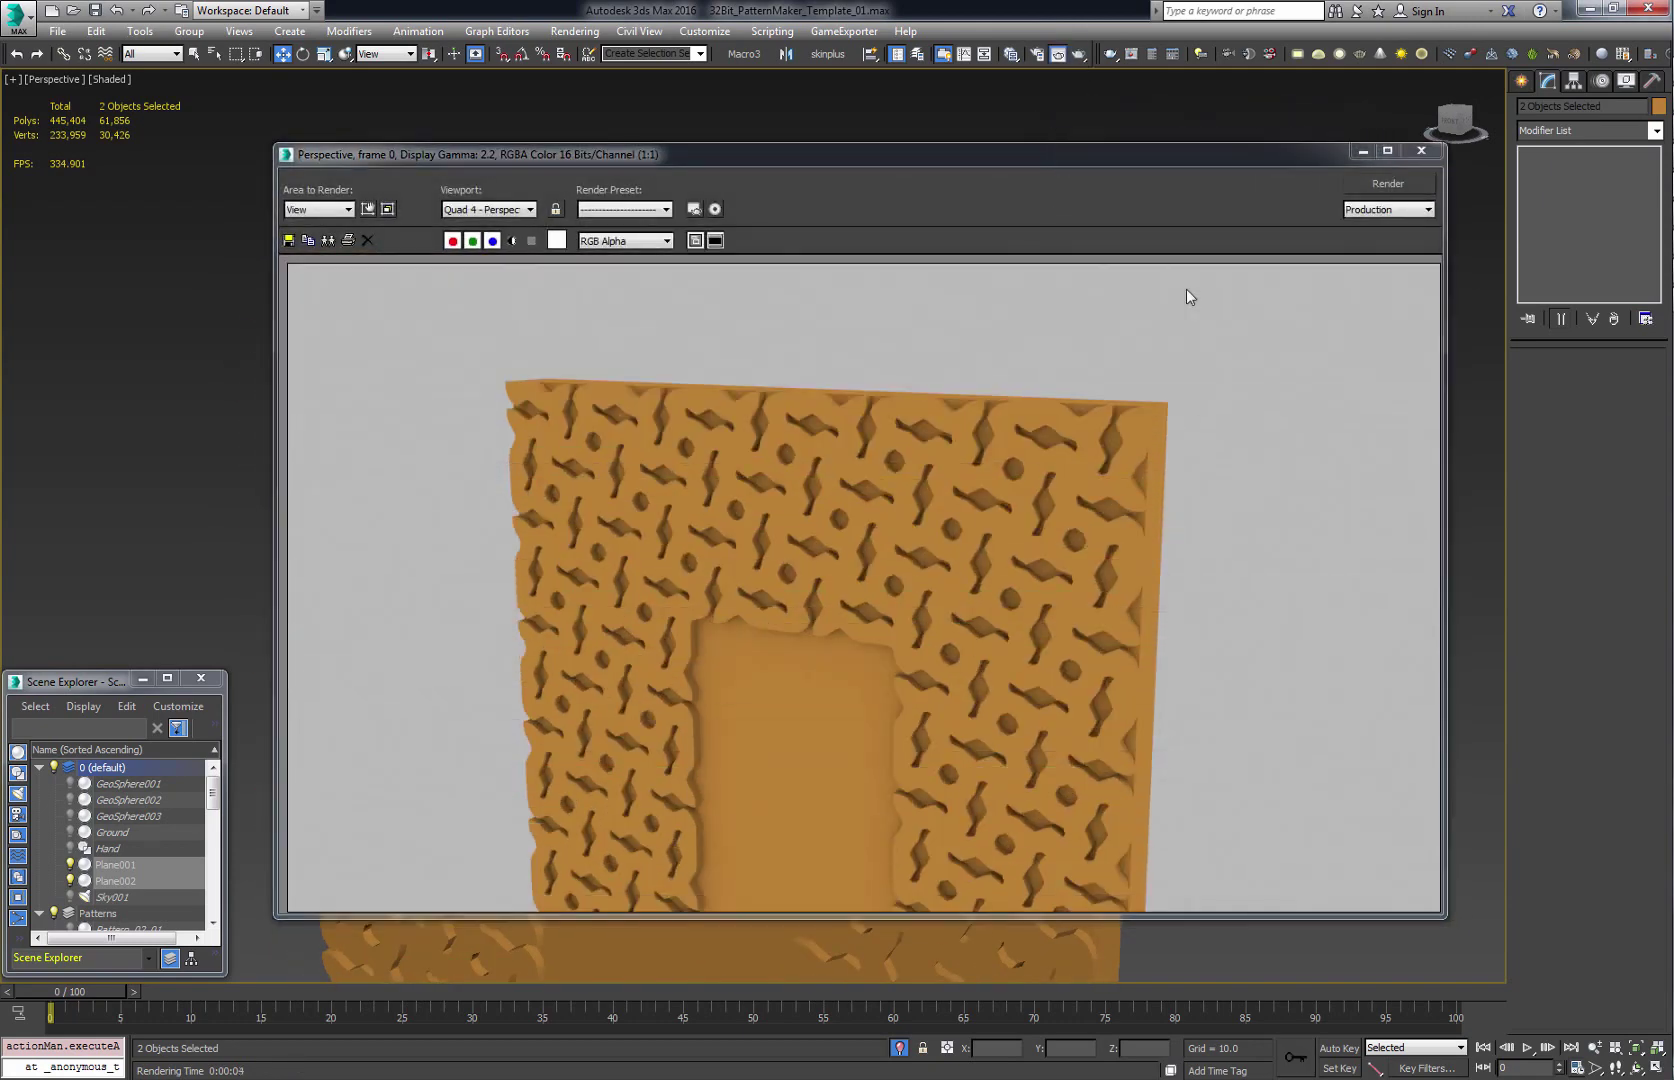
{"action": "left_click", "coordinate": [1421, 150]}
- Set Plane002's TurboSmooth iterations to 2 and render the slab again
{"action": "left_click", "coordinate": [1086, 362]}
{"action": "left_click", "coordinate": [1582, 168]}
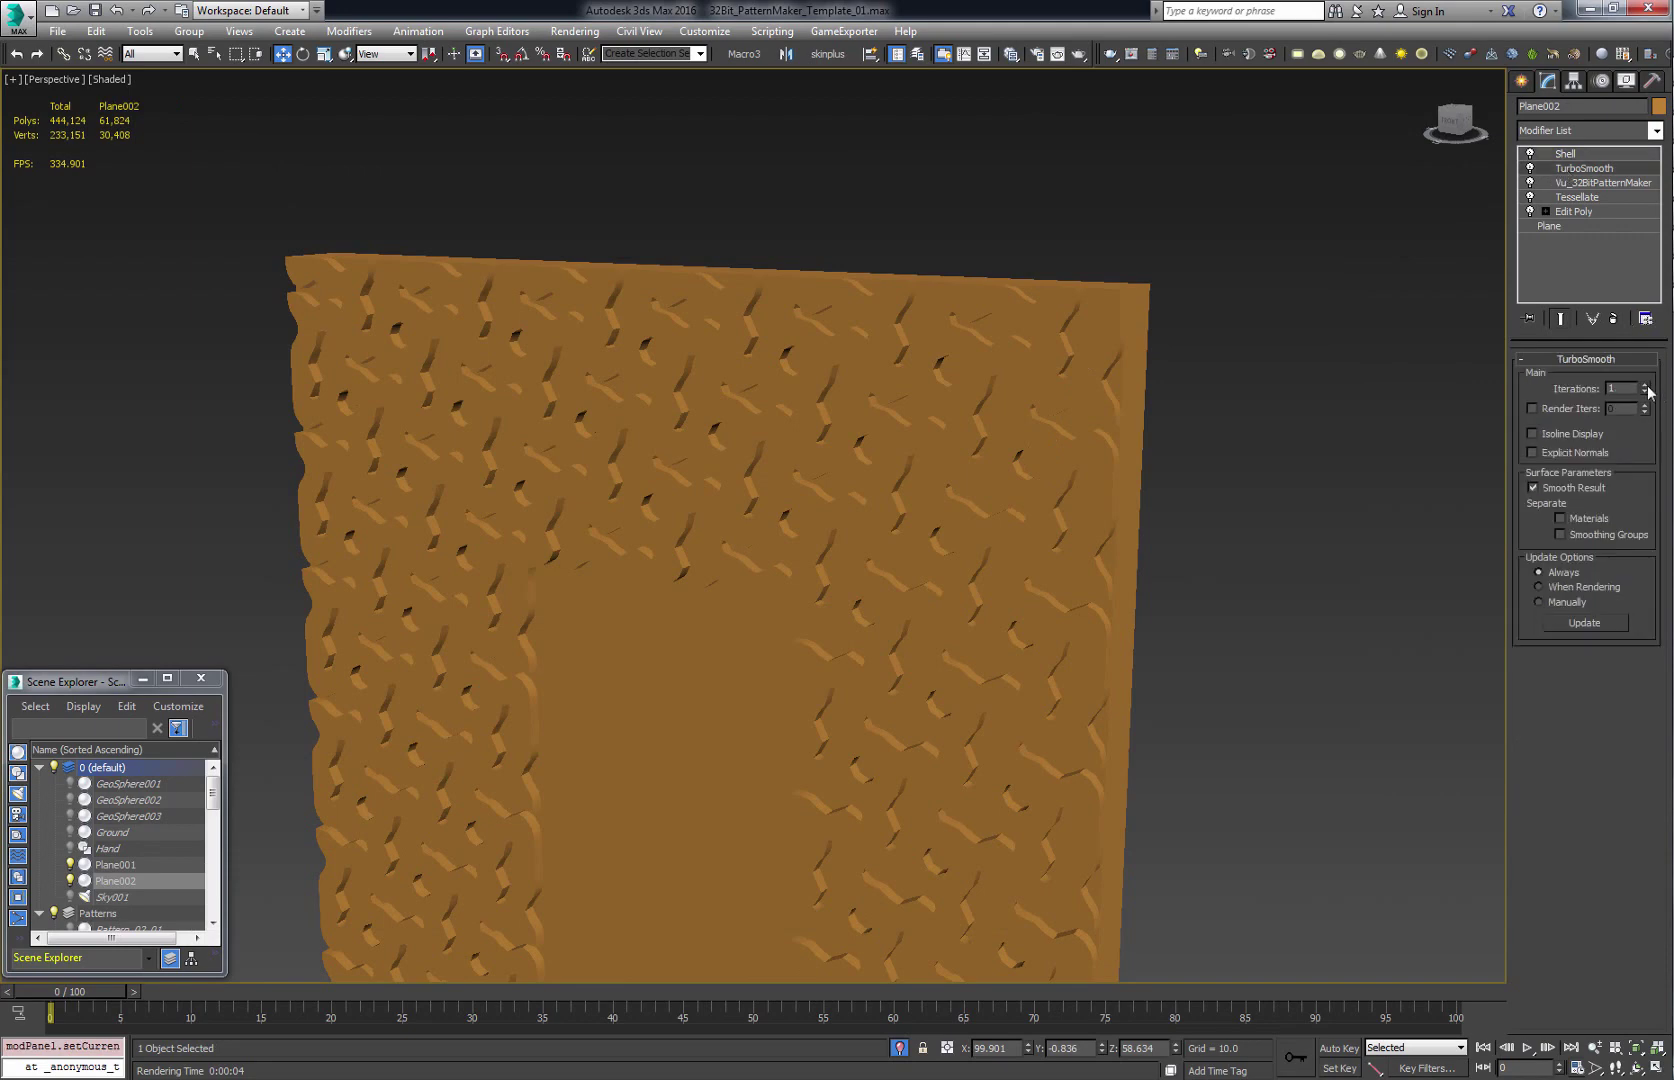
{"action": "left_click", "coordinate": [1080, 56]}
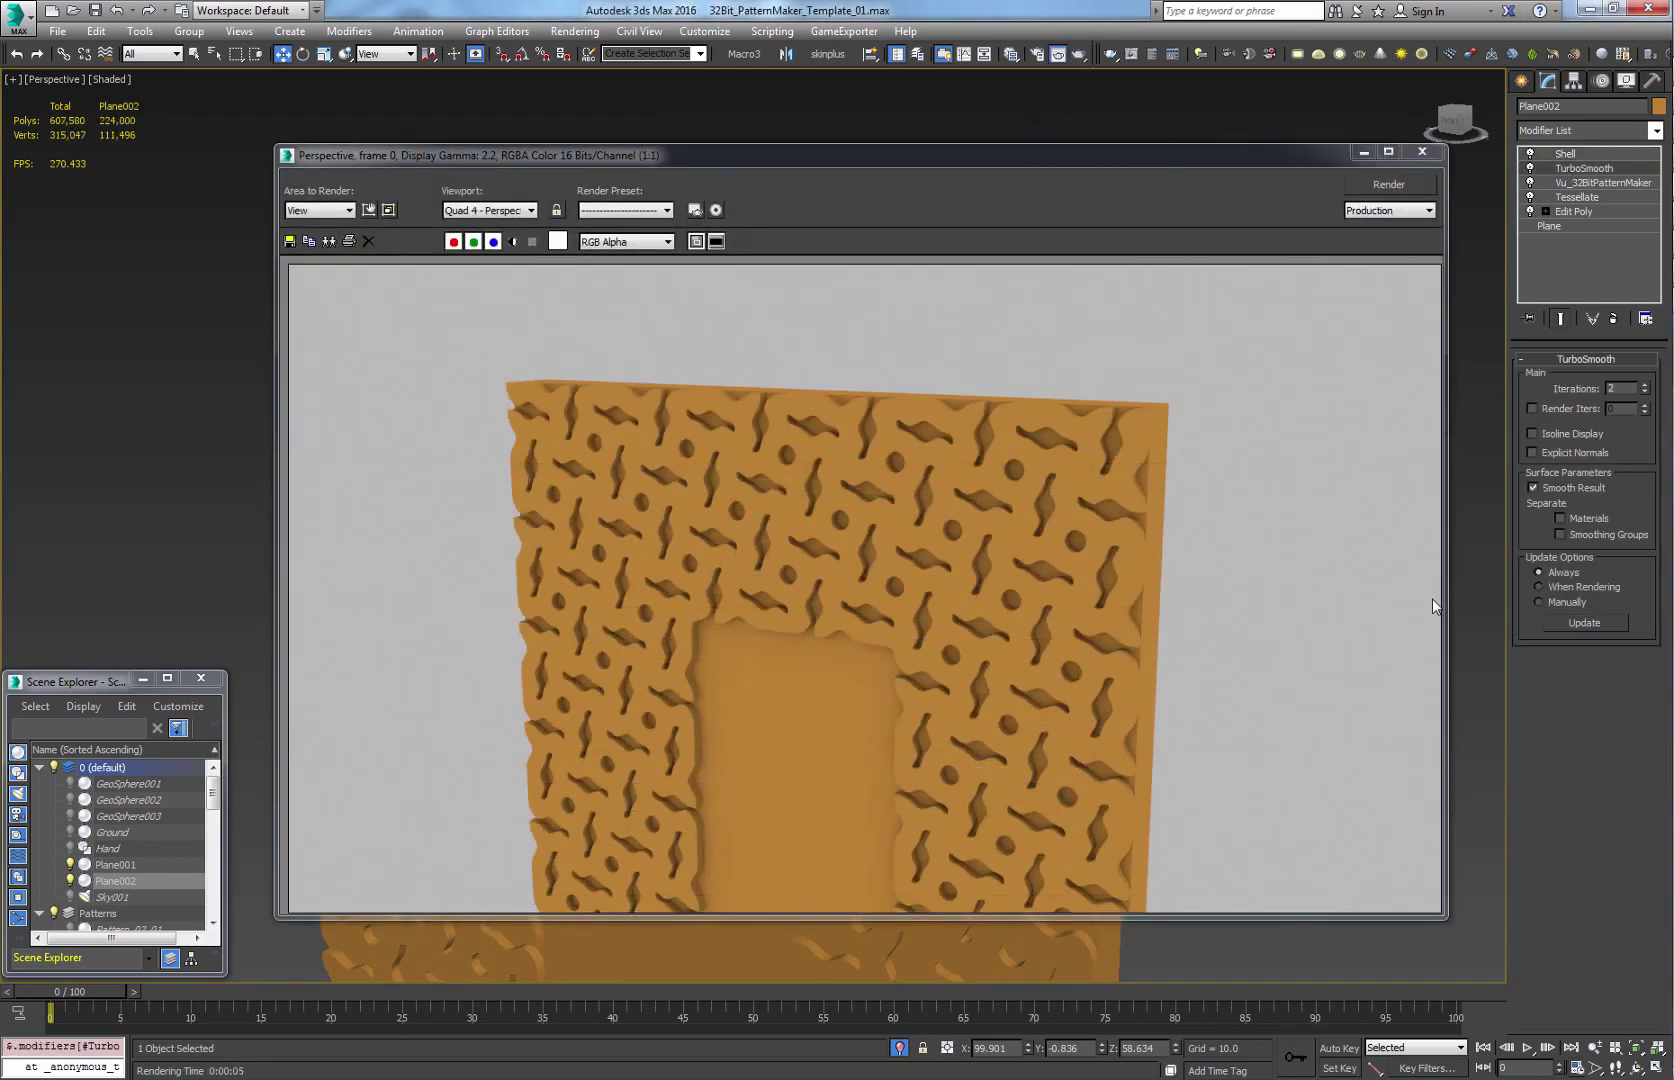
{"action": "left_click", "coordinate": [1422, 152]}
- Examine the vertices of the Line that outlines the Hand shape
{"action": "scroll", "coordinate": [893, 501], "scroll_direction": "down", "scroll_amount": 5}
{"action": "middle_click_drag", "start_coordinate": [859, 597], "coordinate": [960, 721]}
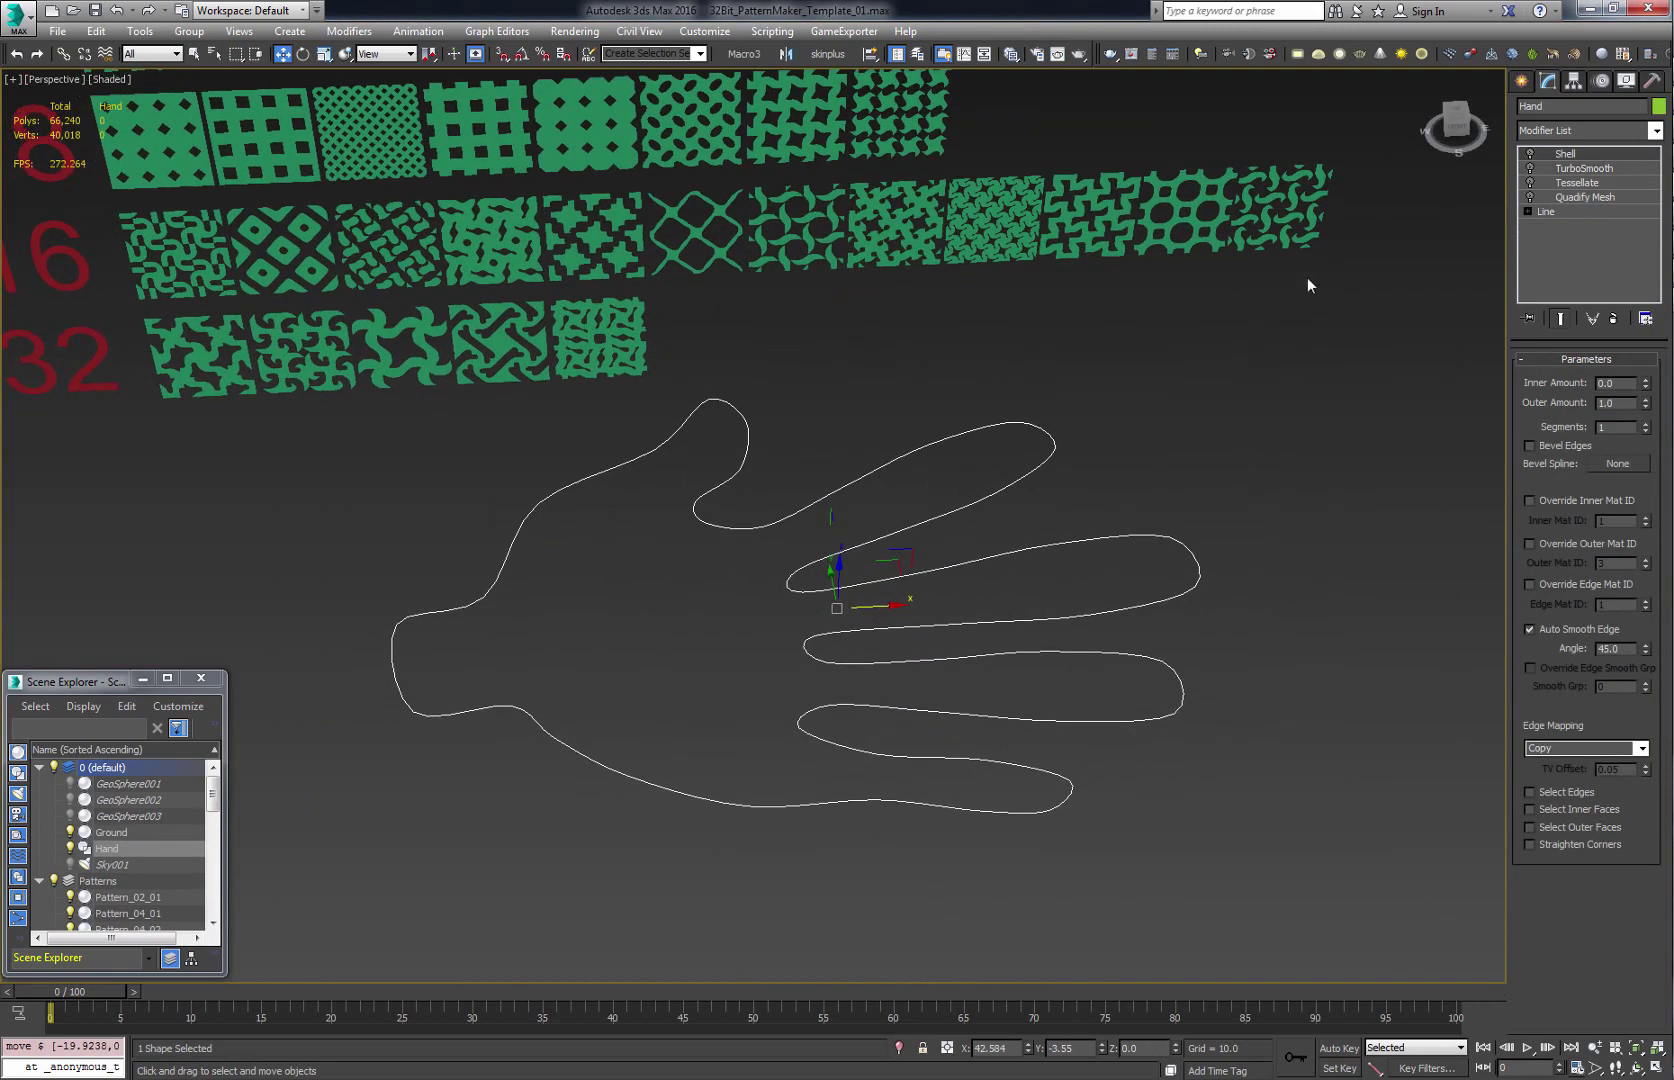
{"action": "left_click", "coordinate": [1546, 213]}
{"action": "left_click", "coordinate": [1565, 480]}
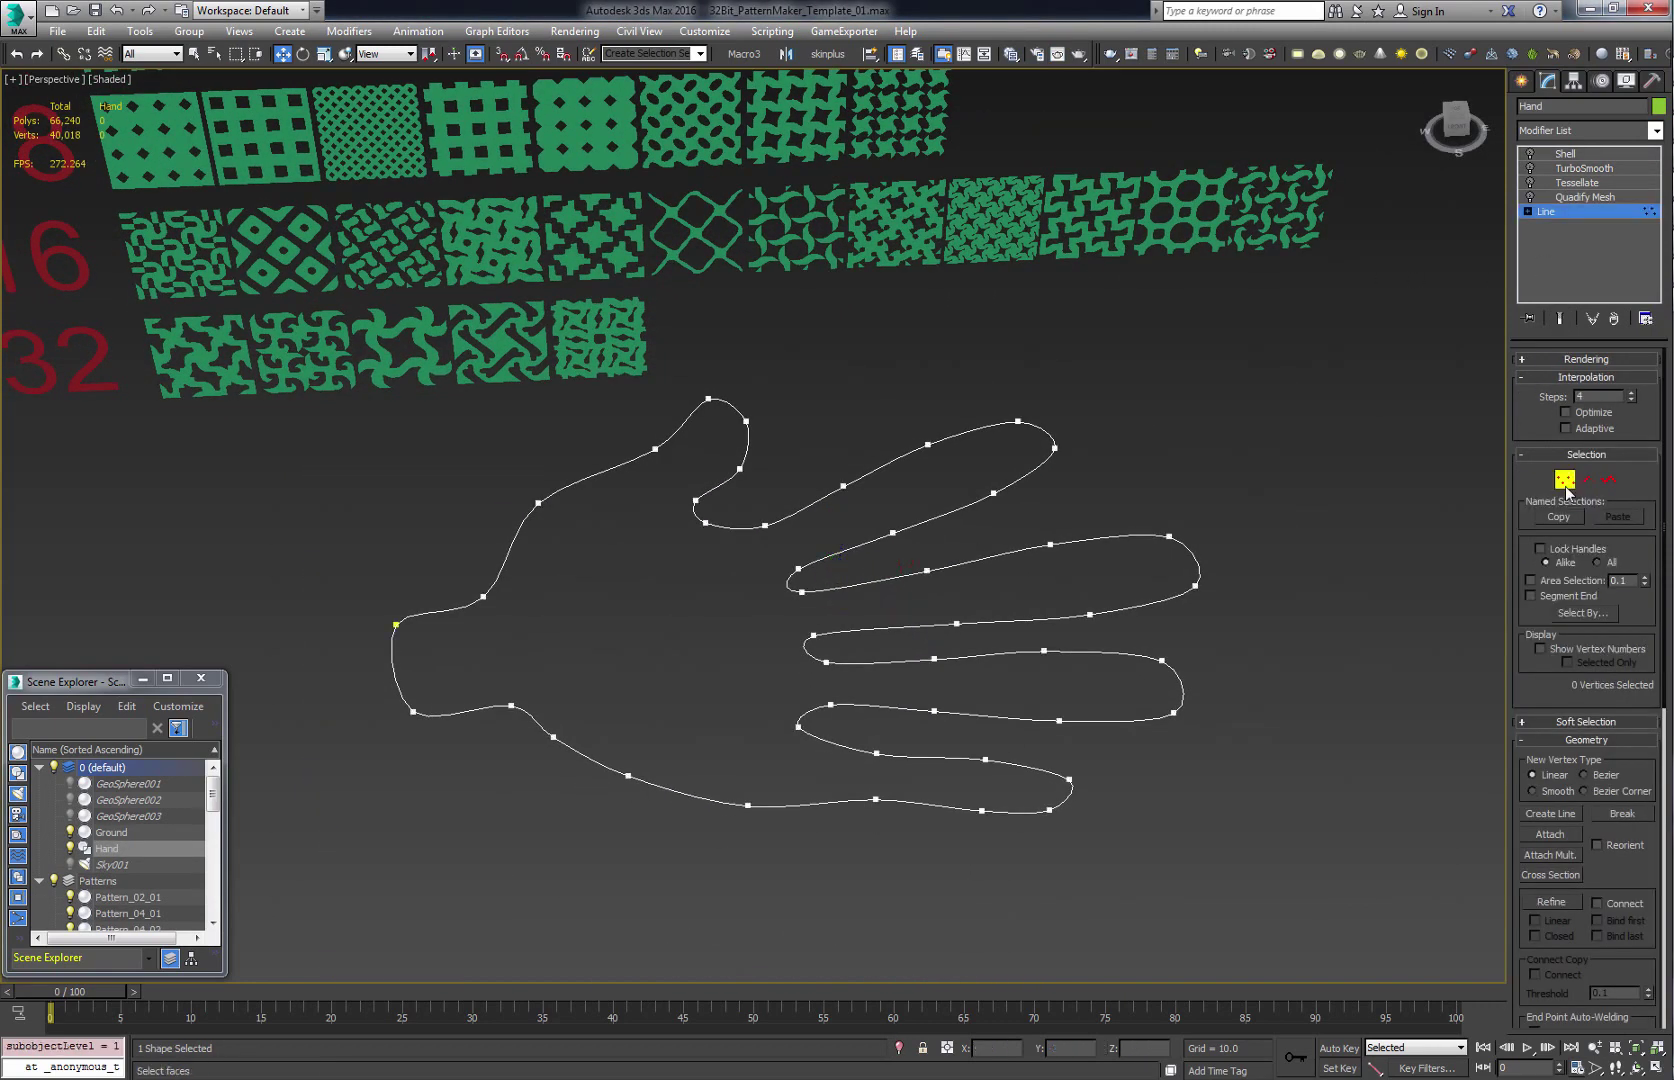
{"action": "left_click", "coordinate": [1565, 480]}
- Enable Quadify Mesh and Tessellate on Hand, checking its topology with edged faces
{"action": "left_click", "coordinate": [1572, 198]}
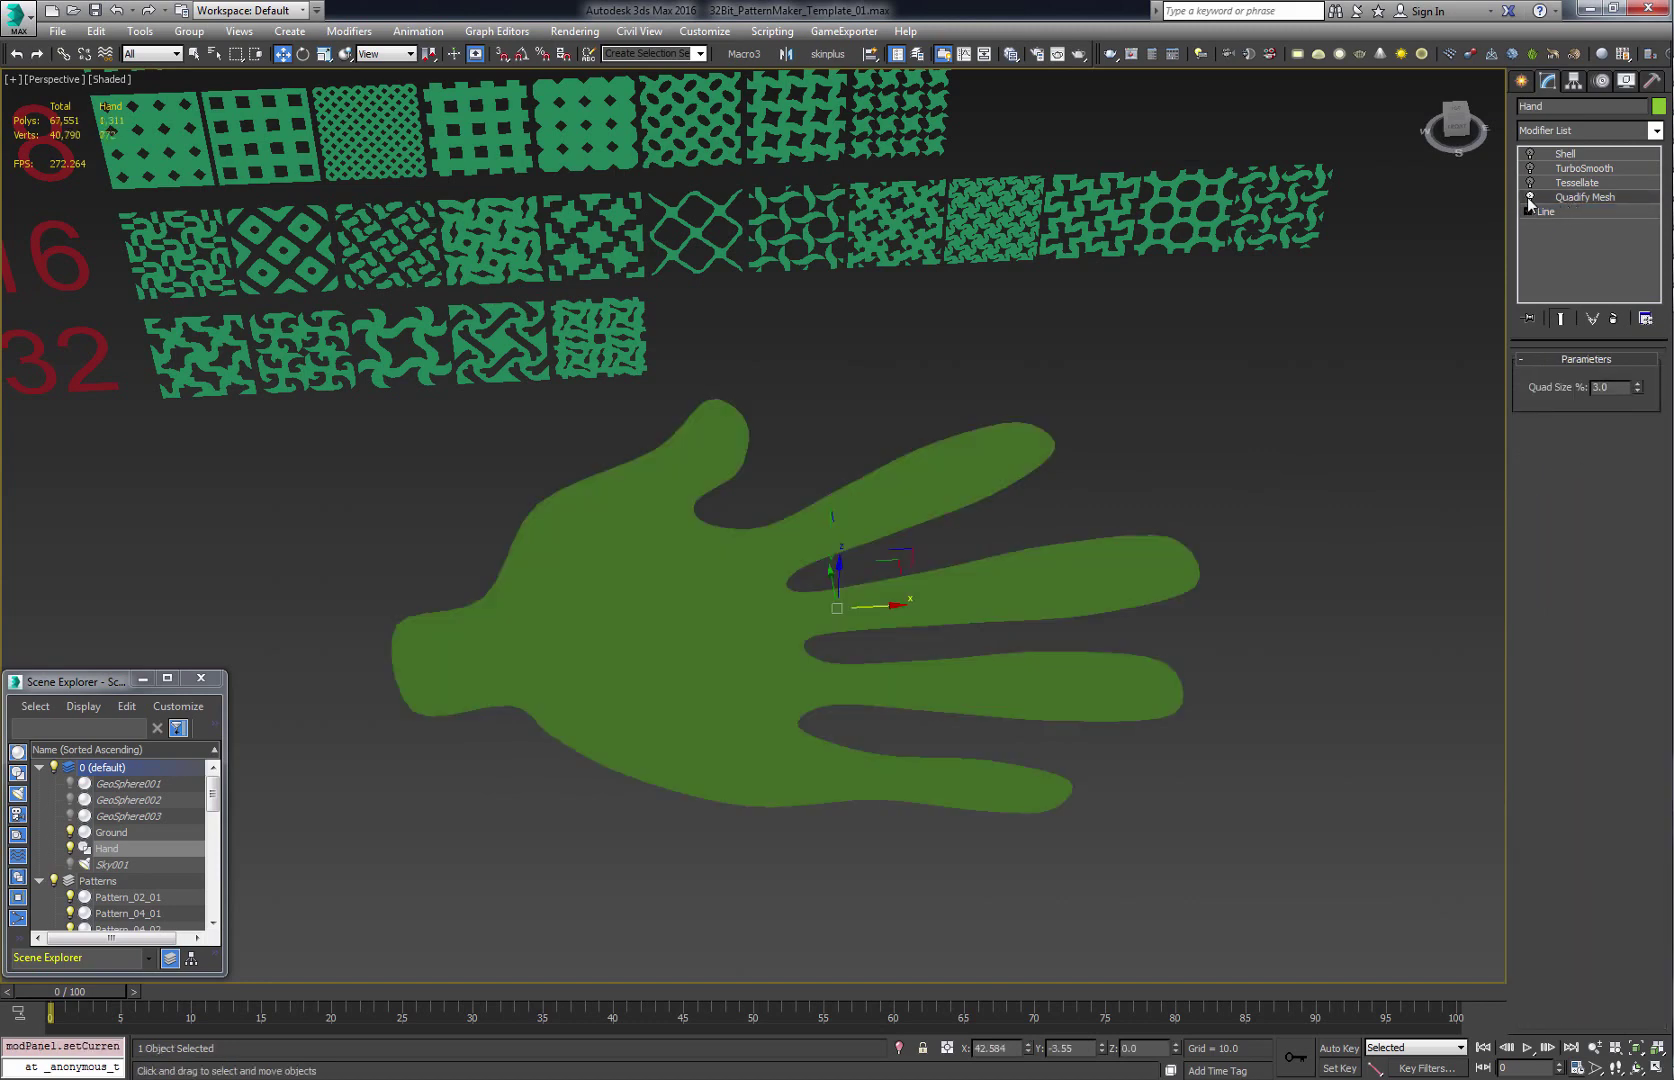
{"action": "middle_click_drag", "start_coordinate": [773, 626], "coordinate": [774, 617]}
{"action": "key", "text": "F4"}
{"action": "key", "text": "F4"}
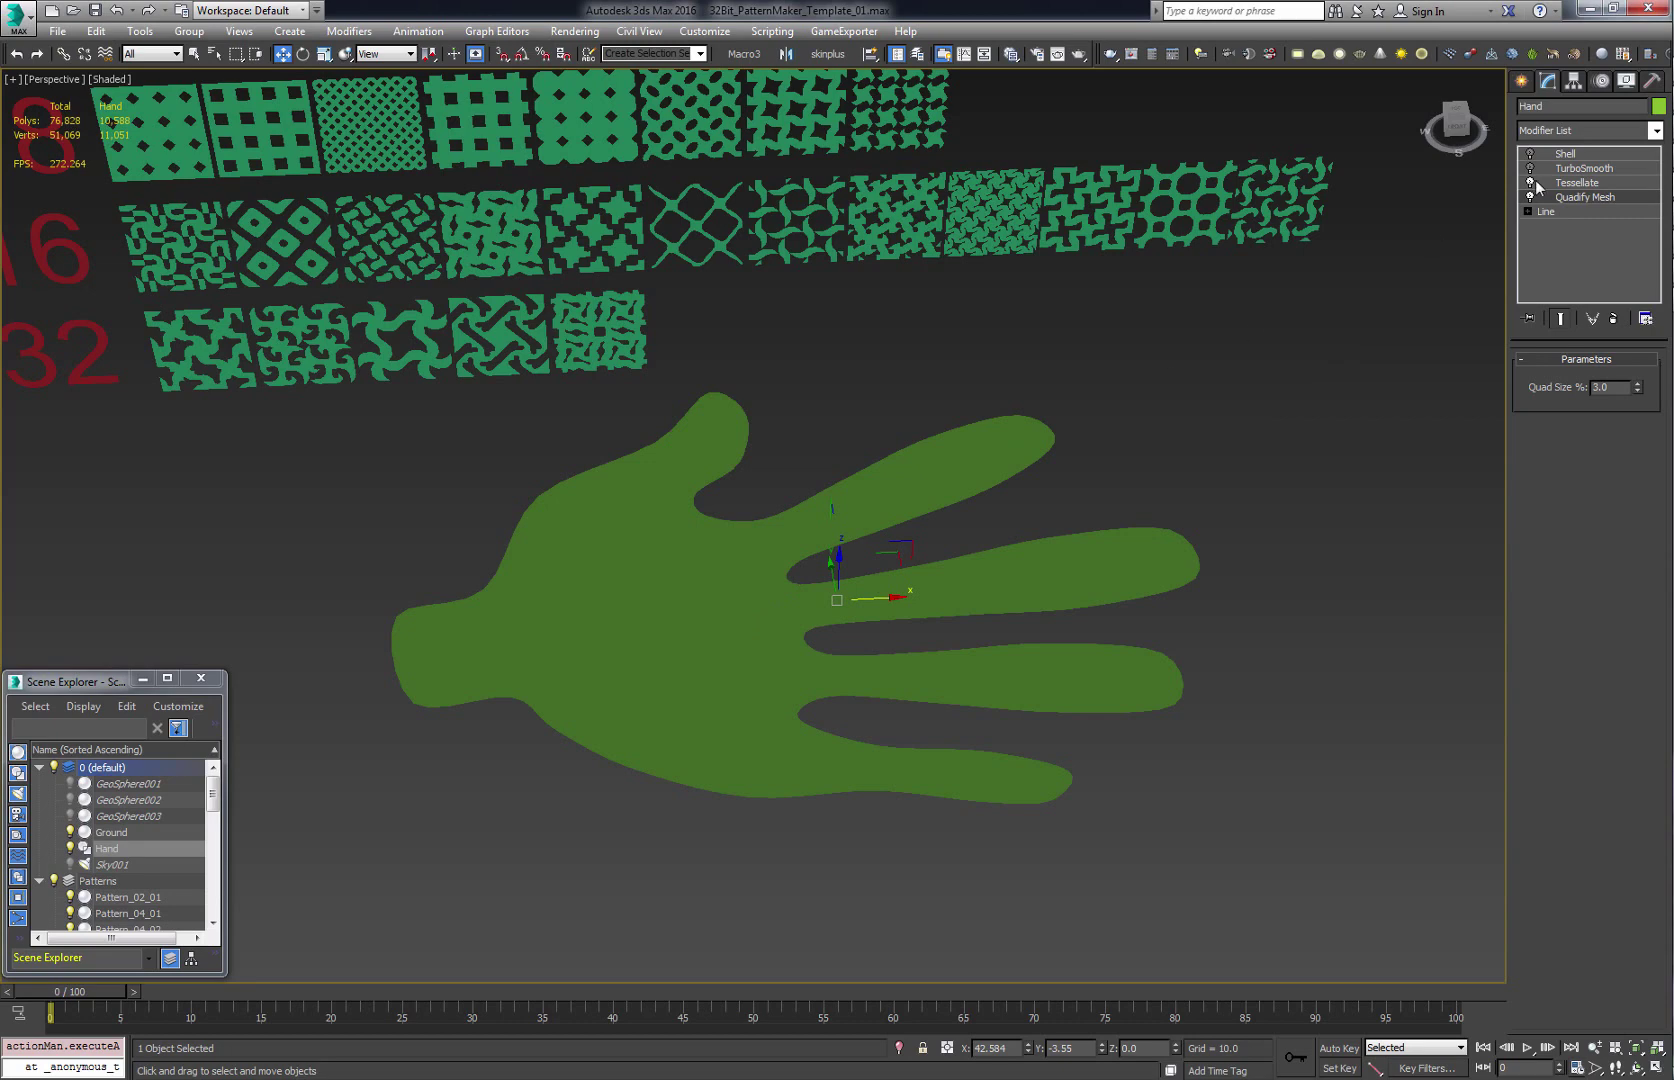
- Copy Vu_32BitPatternMaker from Pattern_16_06 to Hand and place it between Tessellate and TurboSmooth
{"action": "left_click", "coordinate": [697, 226]}
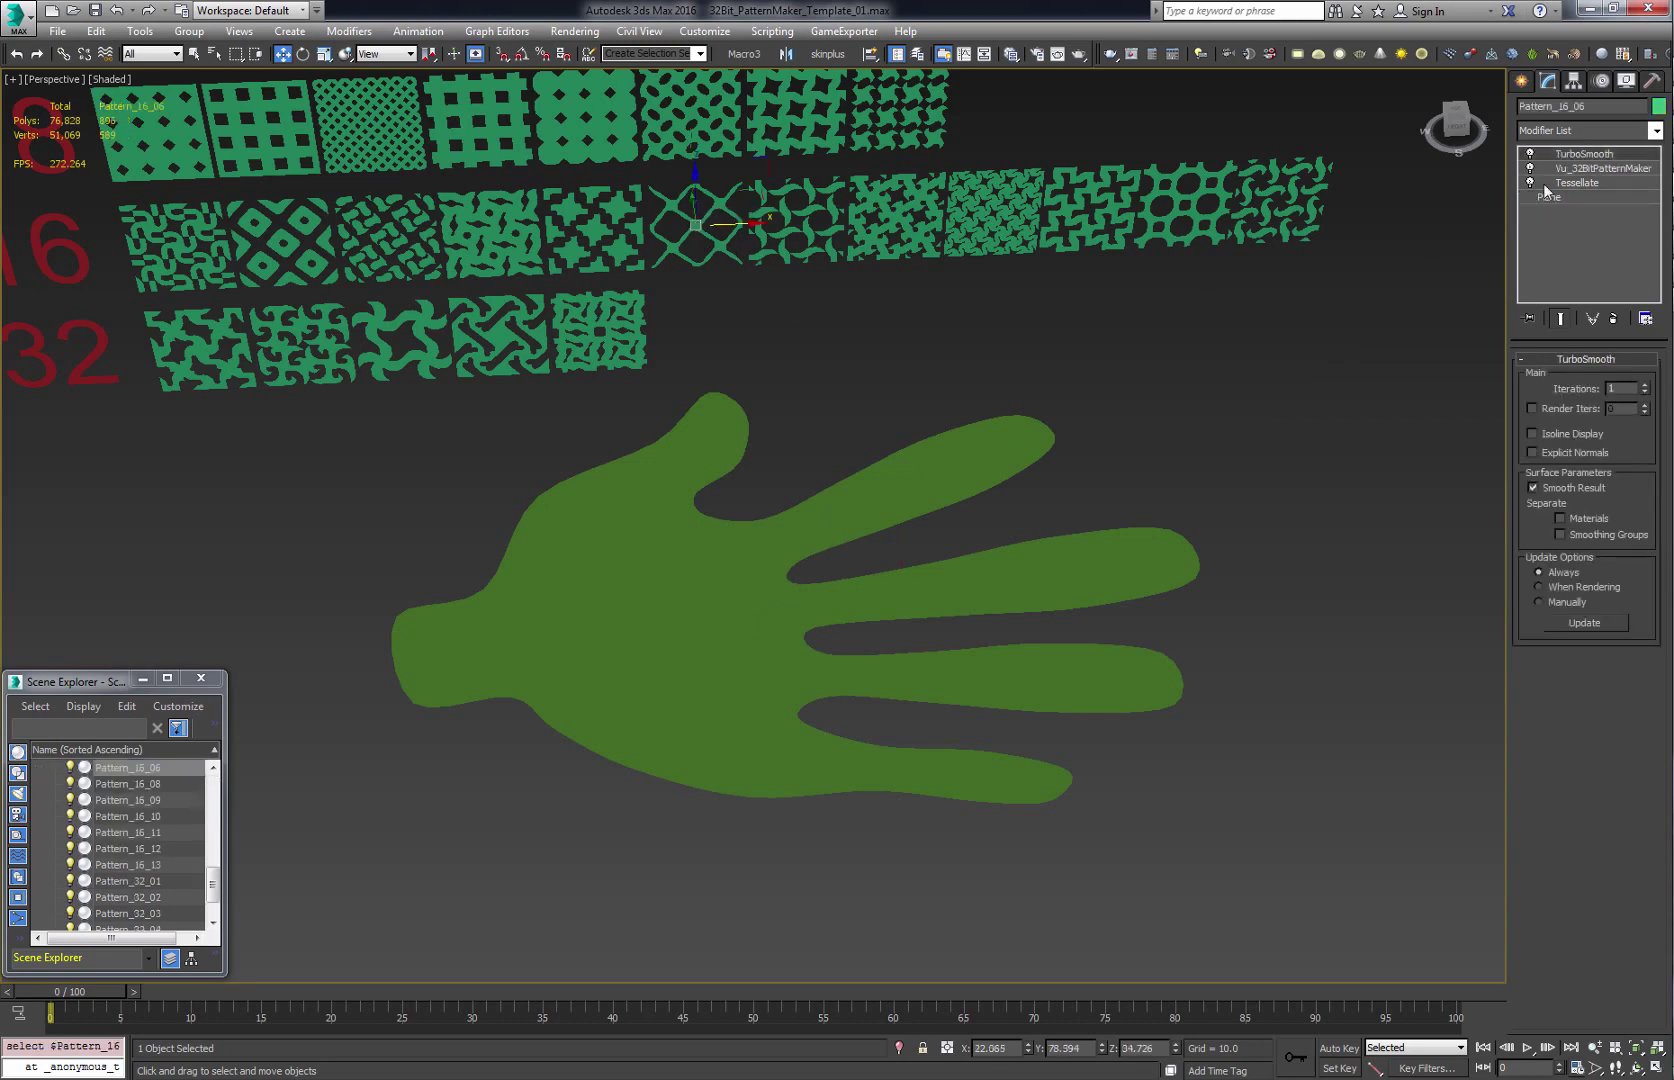
{"action": "left_click_drag", "start_coordinate": [1041, 431], "coordinate": [963, 456]}
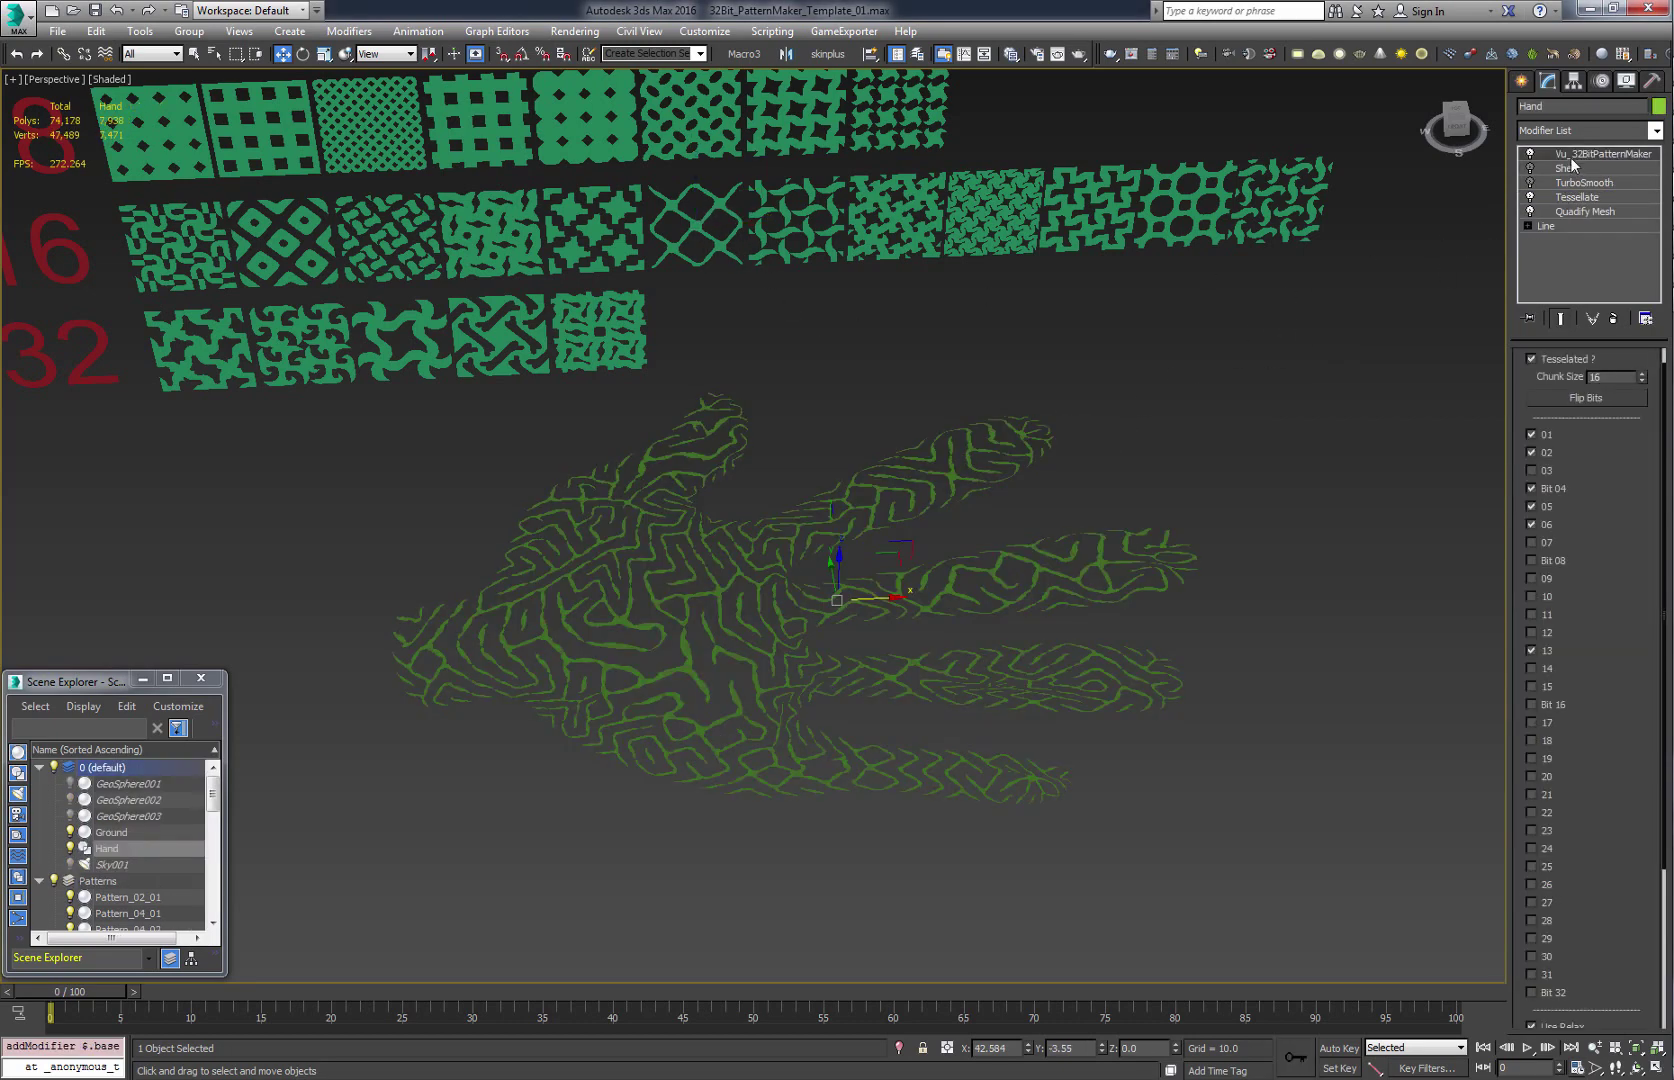
{"action": "left_click_drag", "start_coordinate": [1567, 156], "coordinate": [1575, 191]}
{"action": "middle_click_drag", "start_coordinate": [711, 628], "coordinate": [697, 616]}
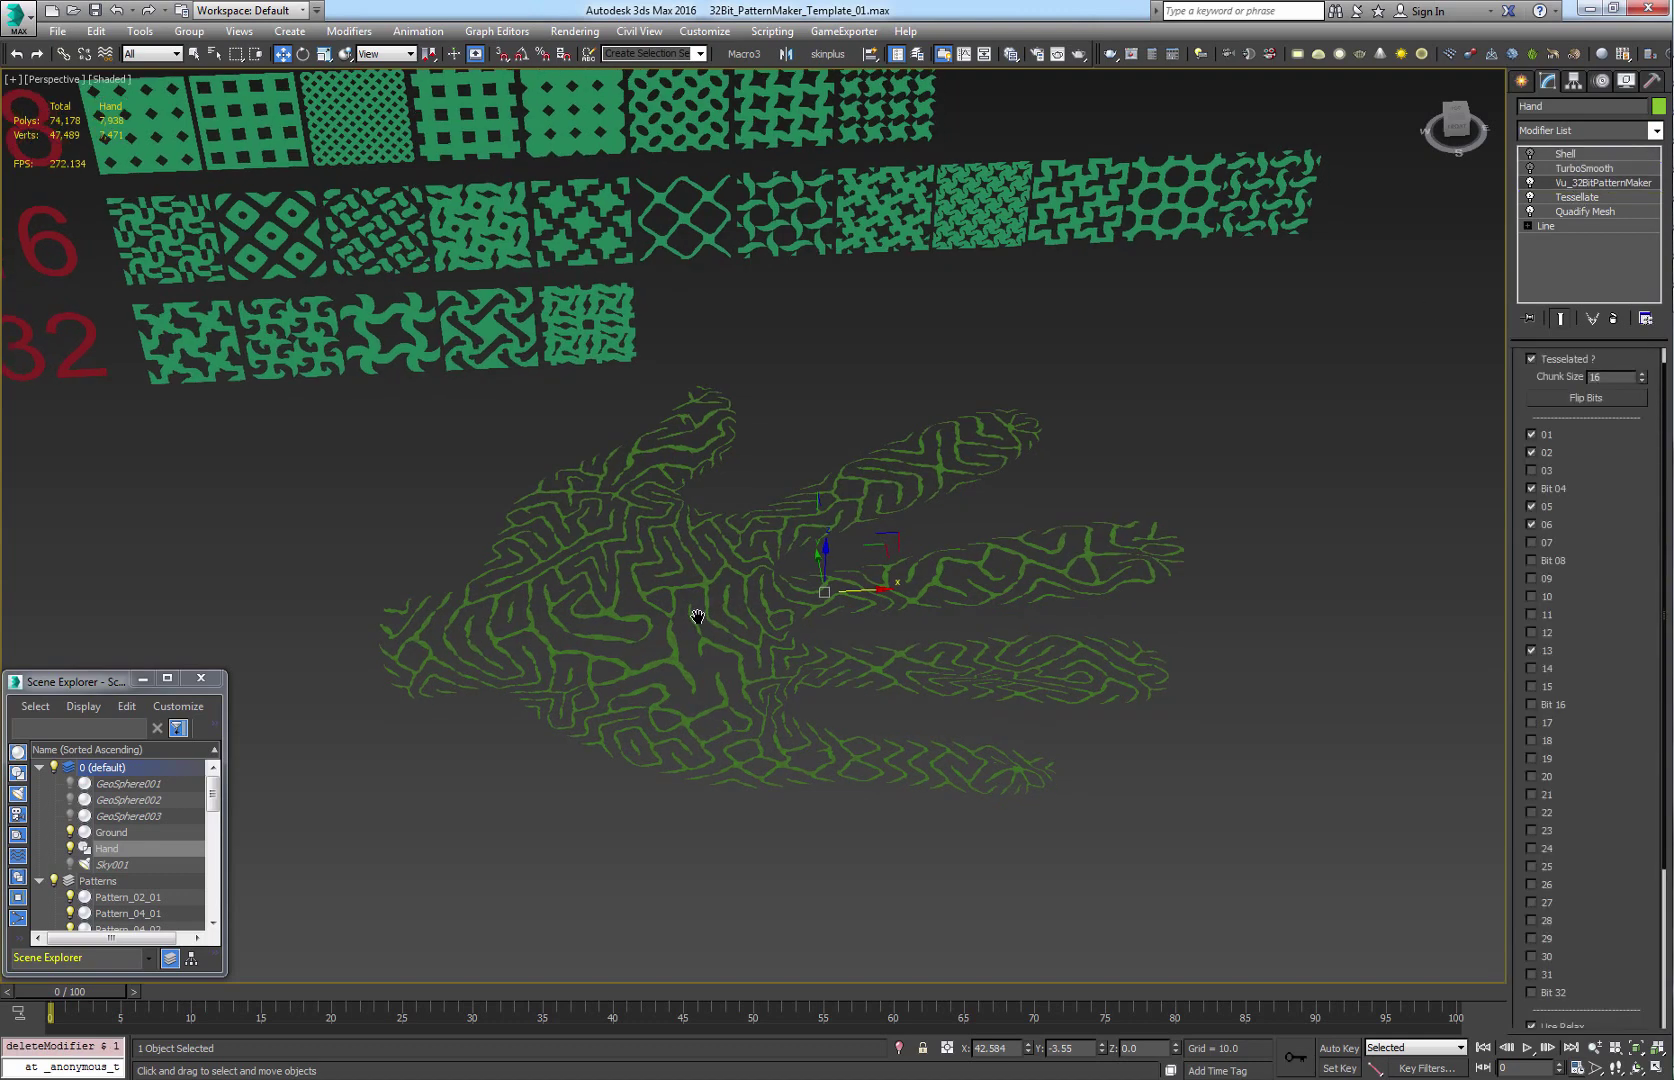
- Isolate the Hand together with the Ground and clear the selection
{"action": "key", "text": "alt+q"}
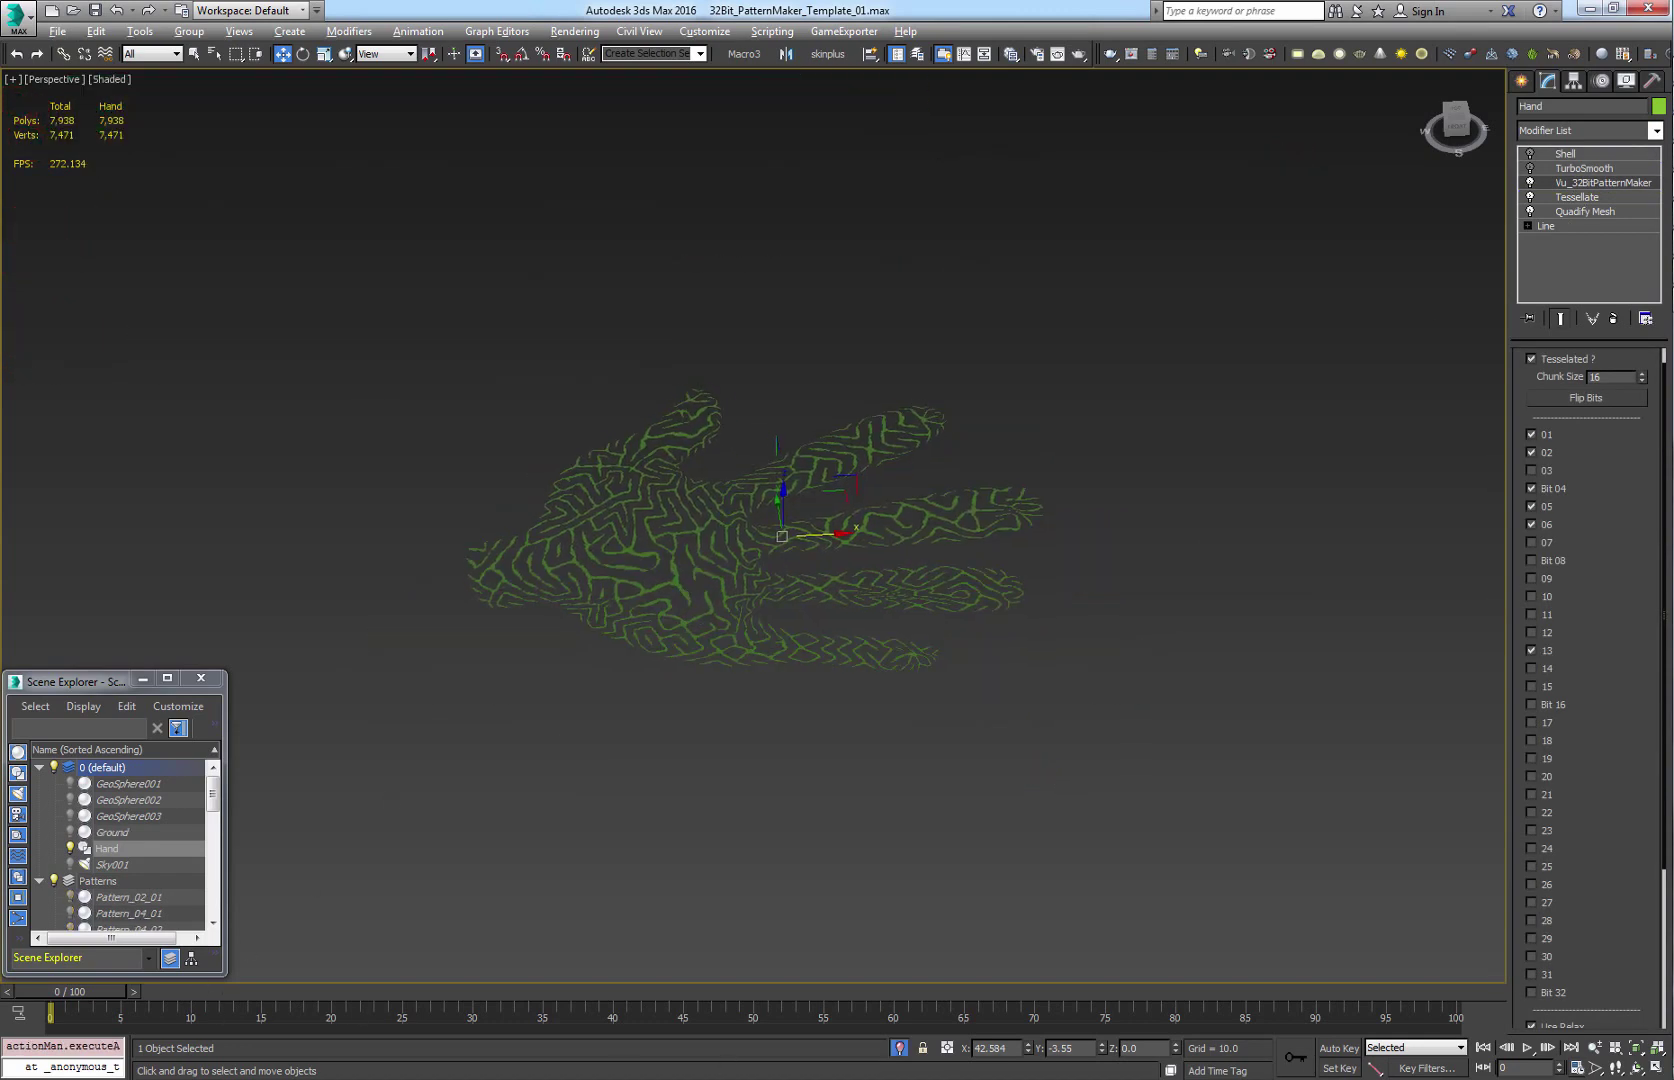
{"action": "left_click", "coordinate": [902, 1048]}
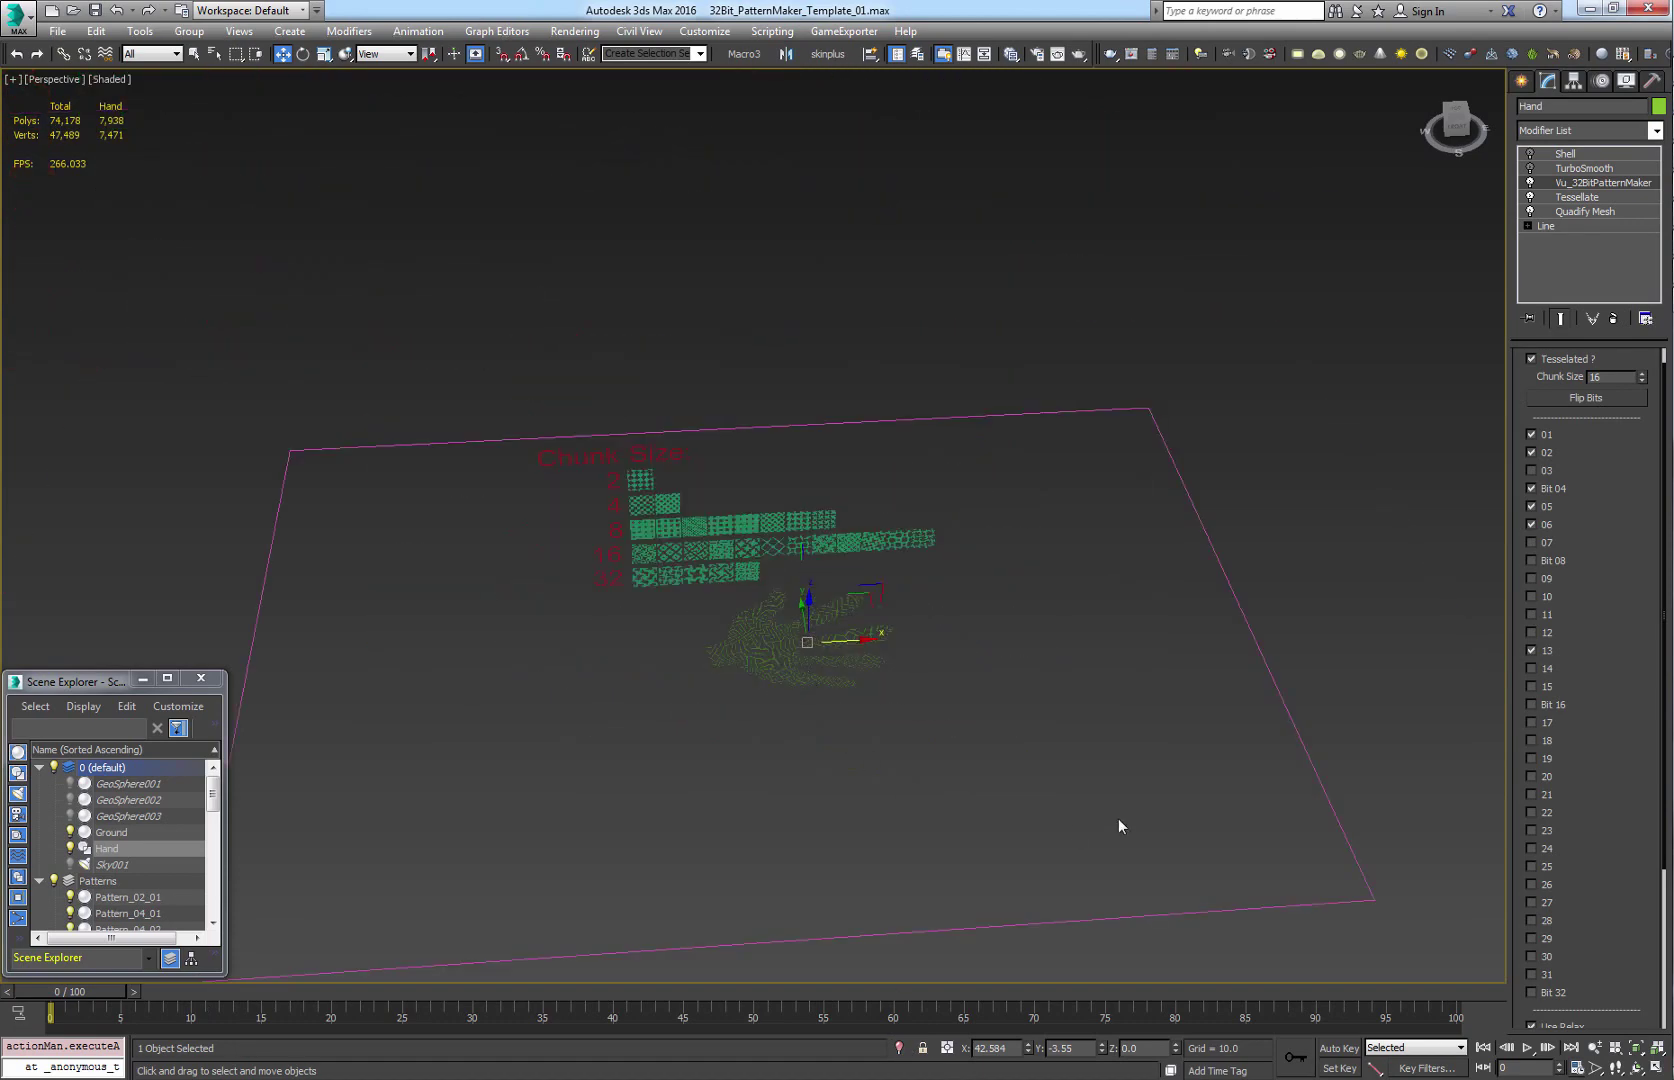
{"action": "left_click_drag", "start_coordinate": [1336, 673], "coordinate": [1228, 813], "text": "ctrl"}
{"action": "key", "text": "alt+q"}
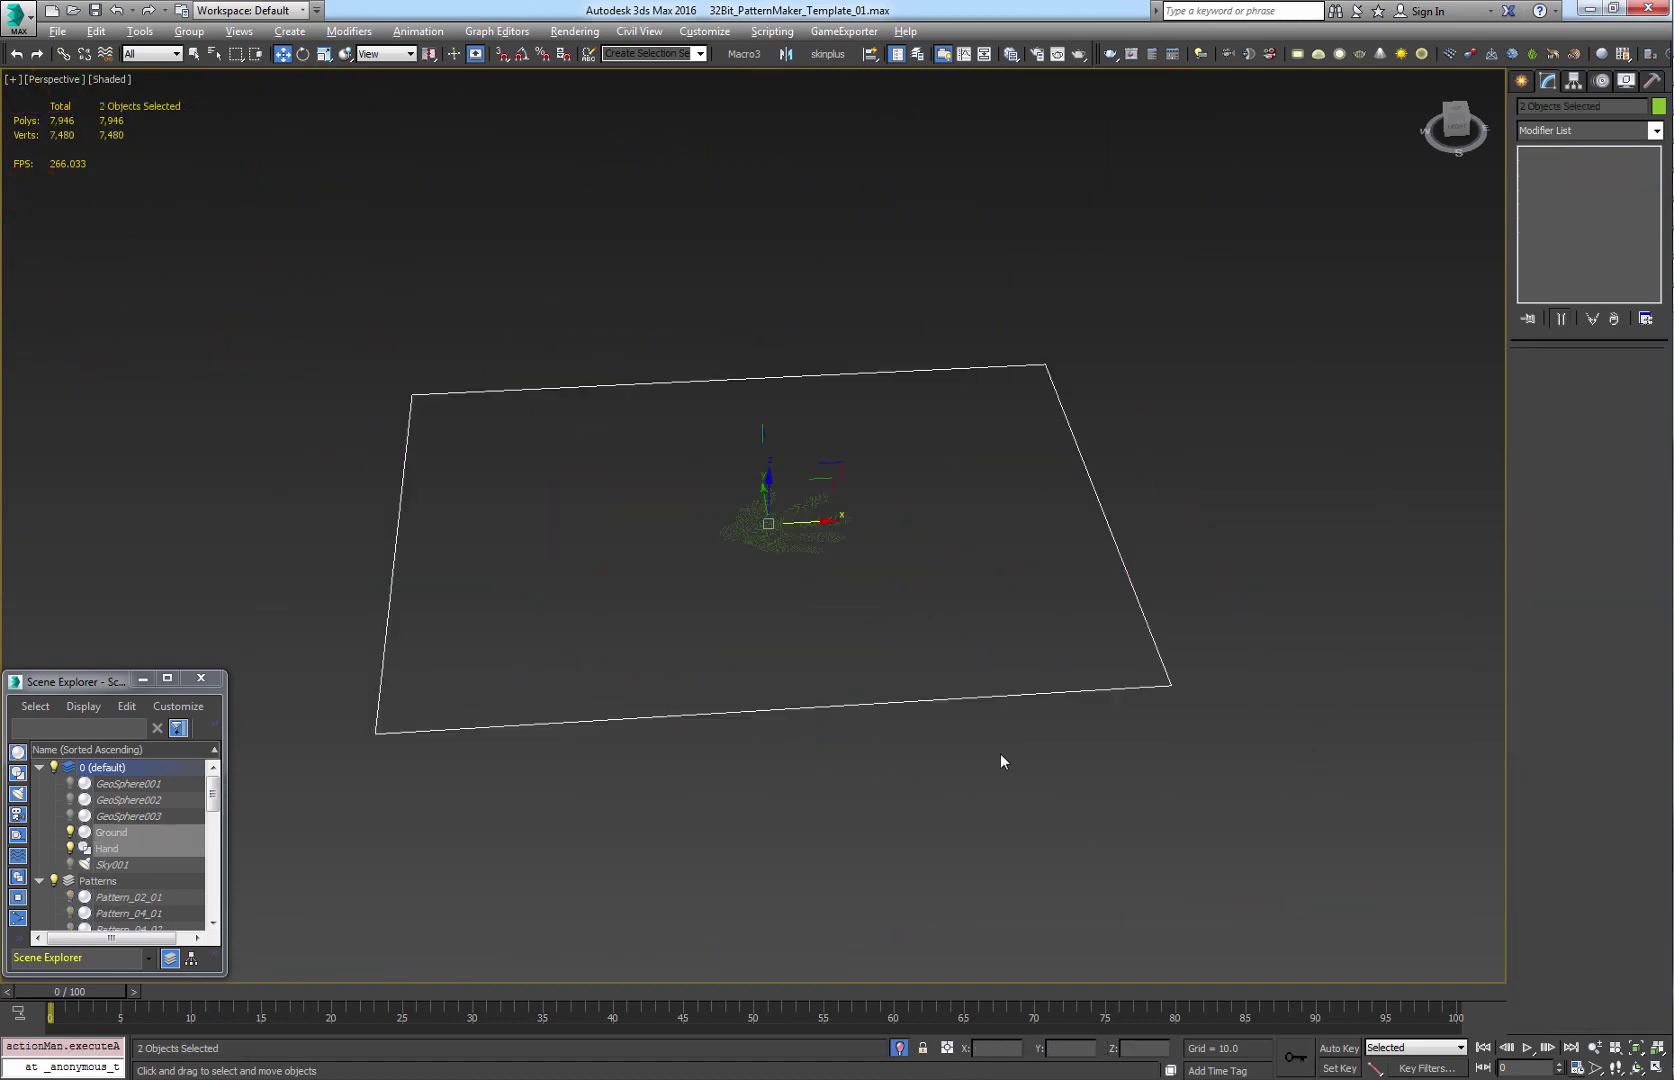
{"action": "scroll", "coordinate": [771, 640], "scroll_direction": "up", "scroll_amount": 3}
{"action": "left_click", "coordinate": [774, 687]}
{"action": "middle_click_drag", "start_coordinate": [742, 580], "coordinate": [738, 661]}
{"action": "scroll", "coordinate": [748, 617], "scroll_direction": "up", "scroll_amount": 3}
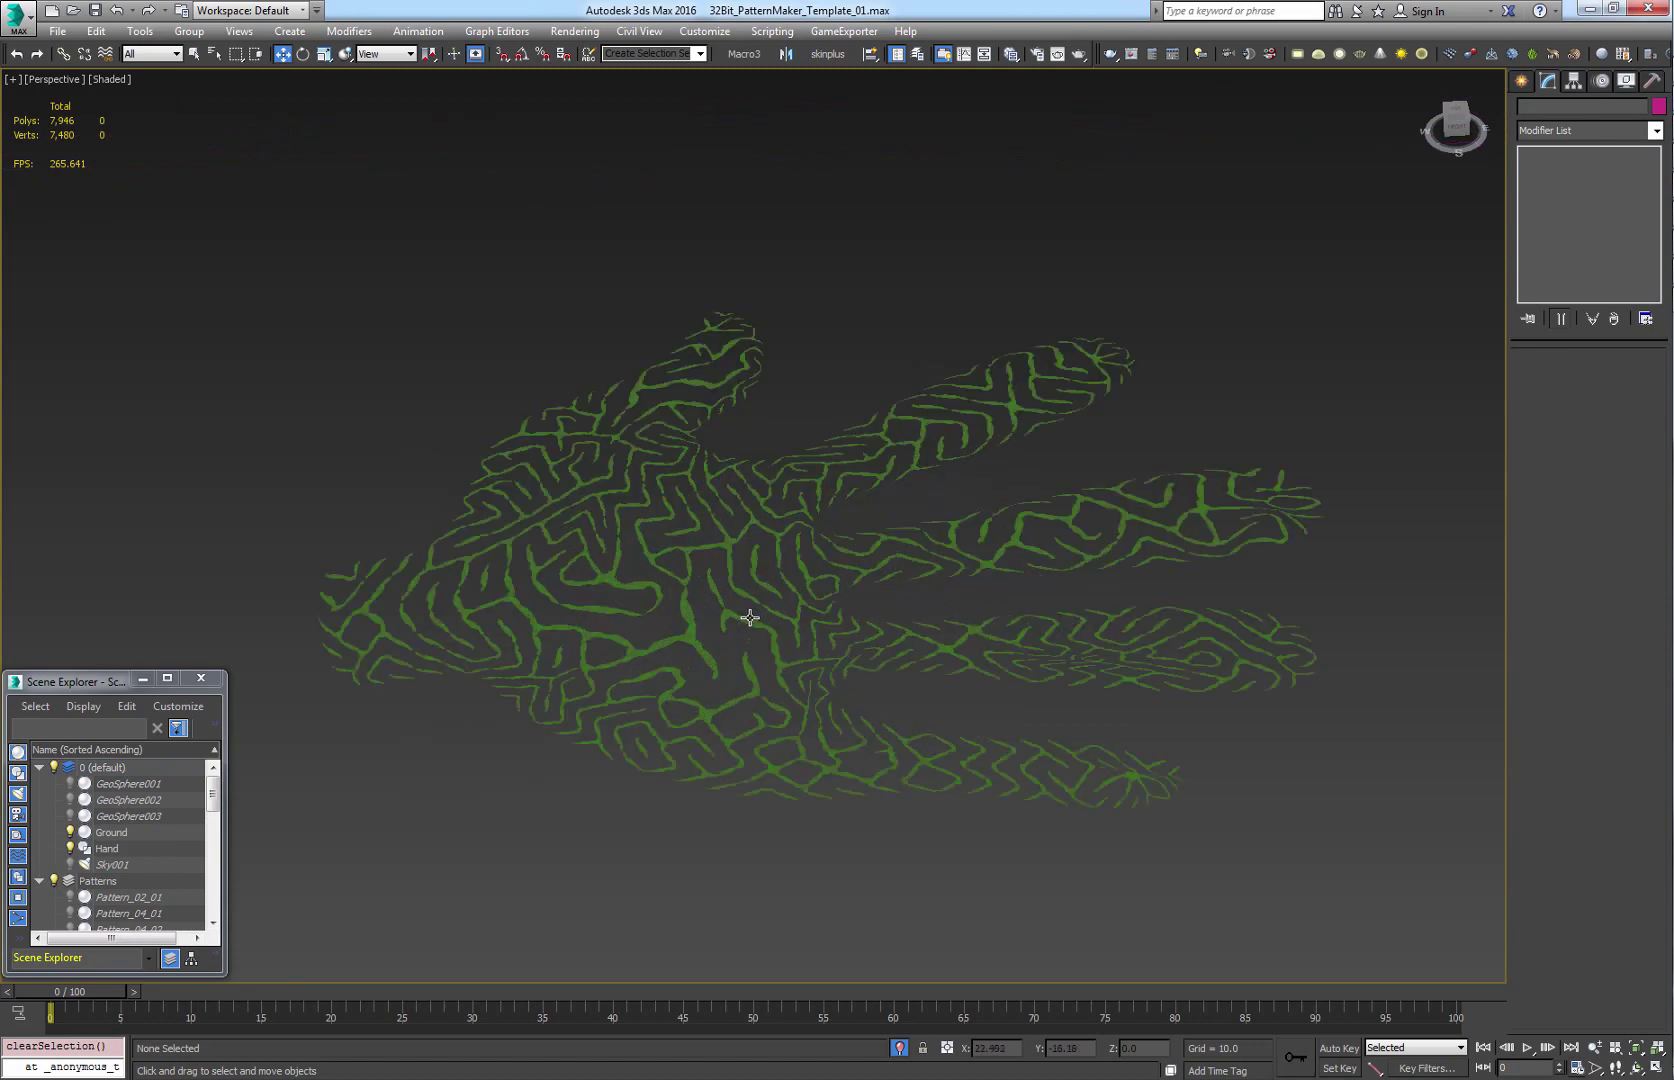
- Compare the Hand pattern with and without Use Relax, and set its Relax value to 0.6
{"action": "left_click", "coordinate": [760, 566]}
{"action": "left_click", "coordinate": [1567, 183]}
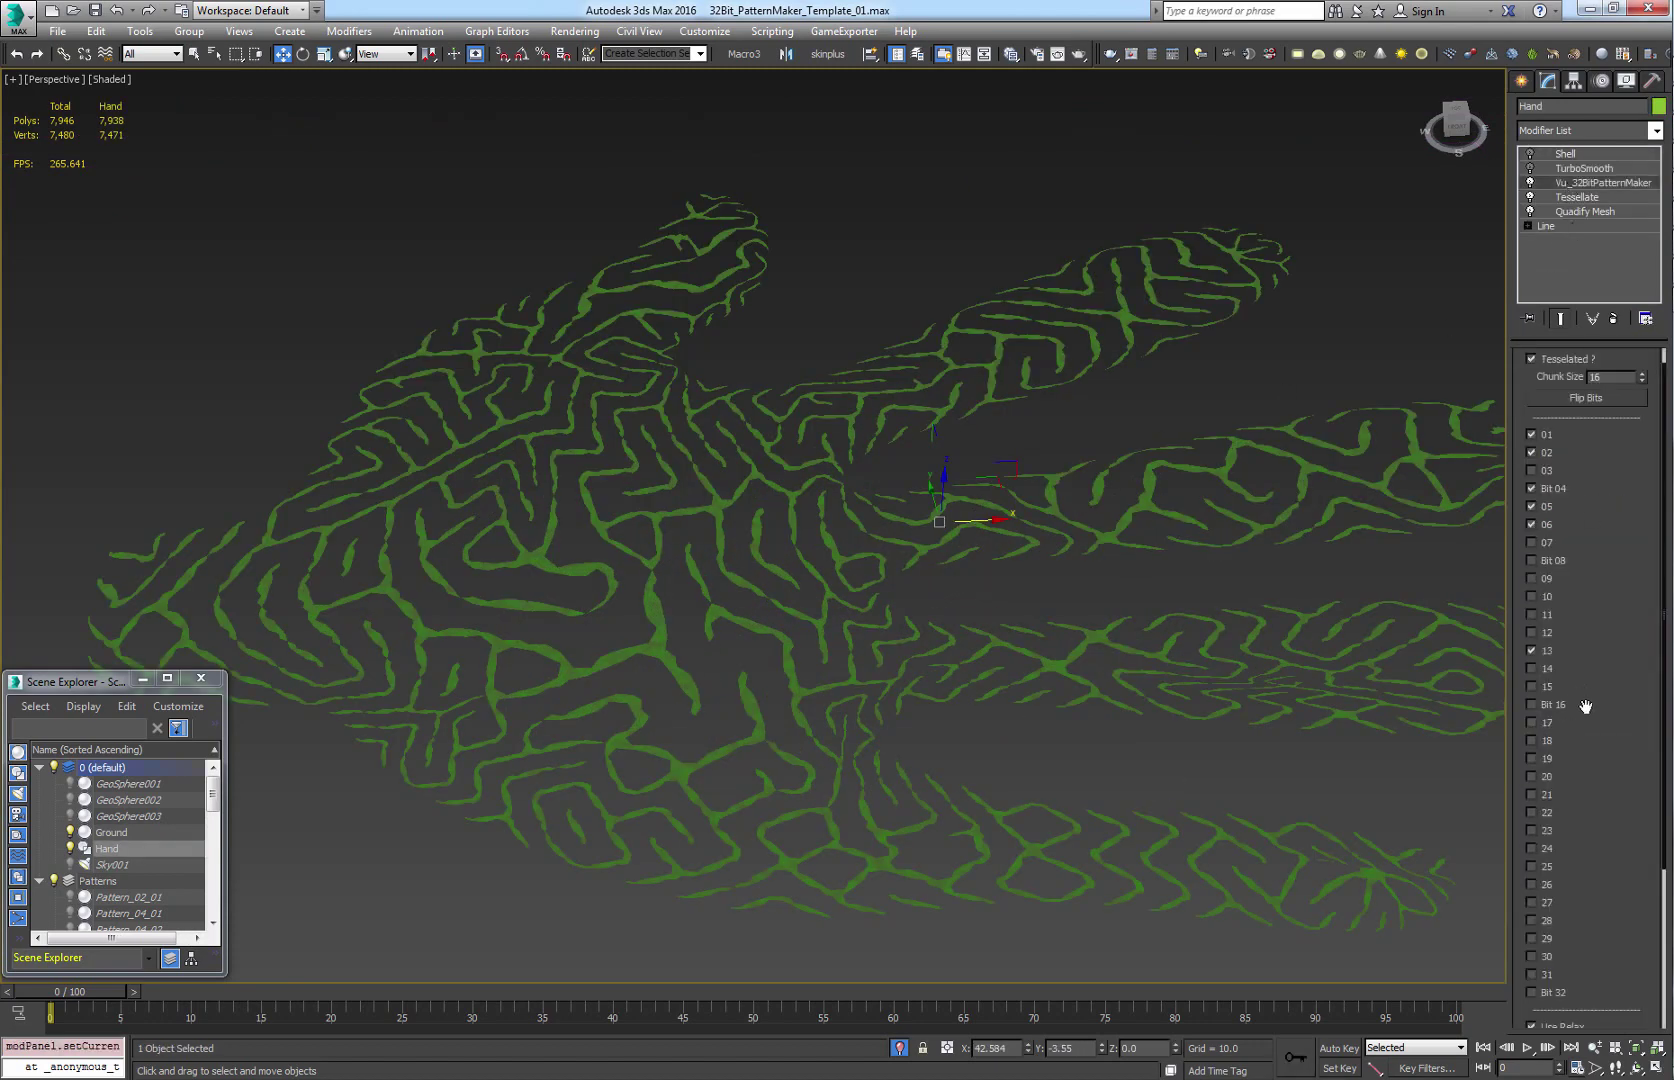
{"action": "scroll", "coordinate": [1545, 650], "scroll_direction": "down", "scroll_amount": 3}
{"action": "left_click", "coordinate": [1531, 918]}
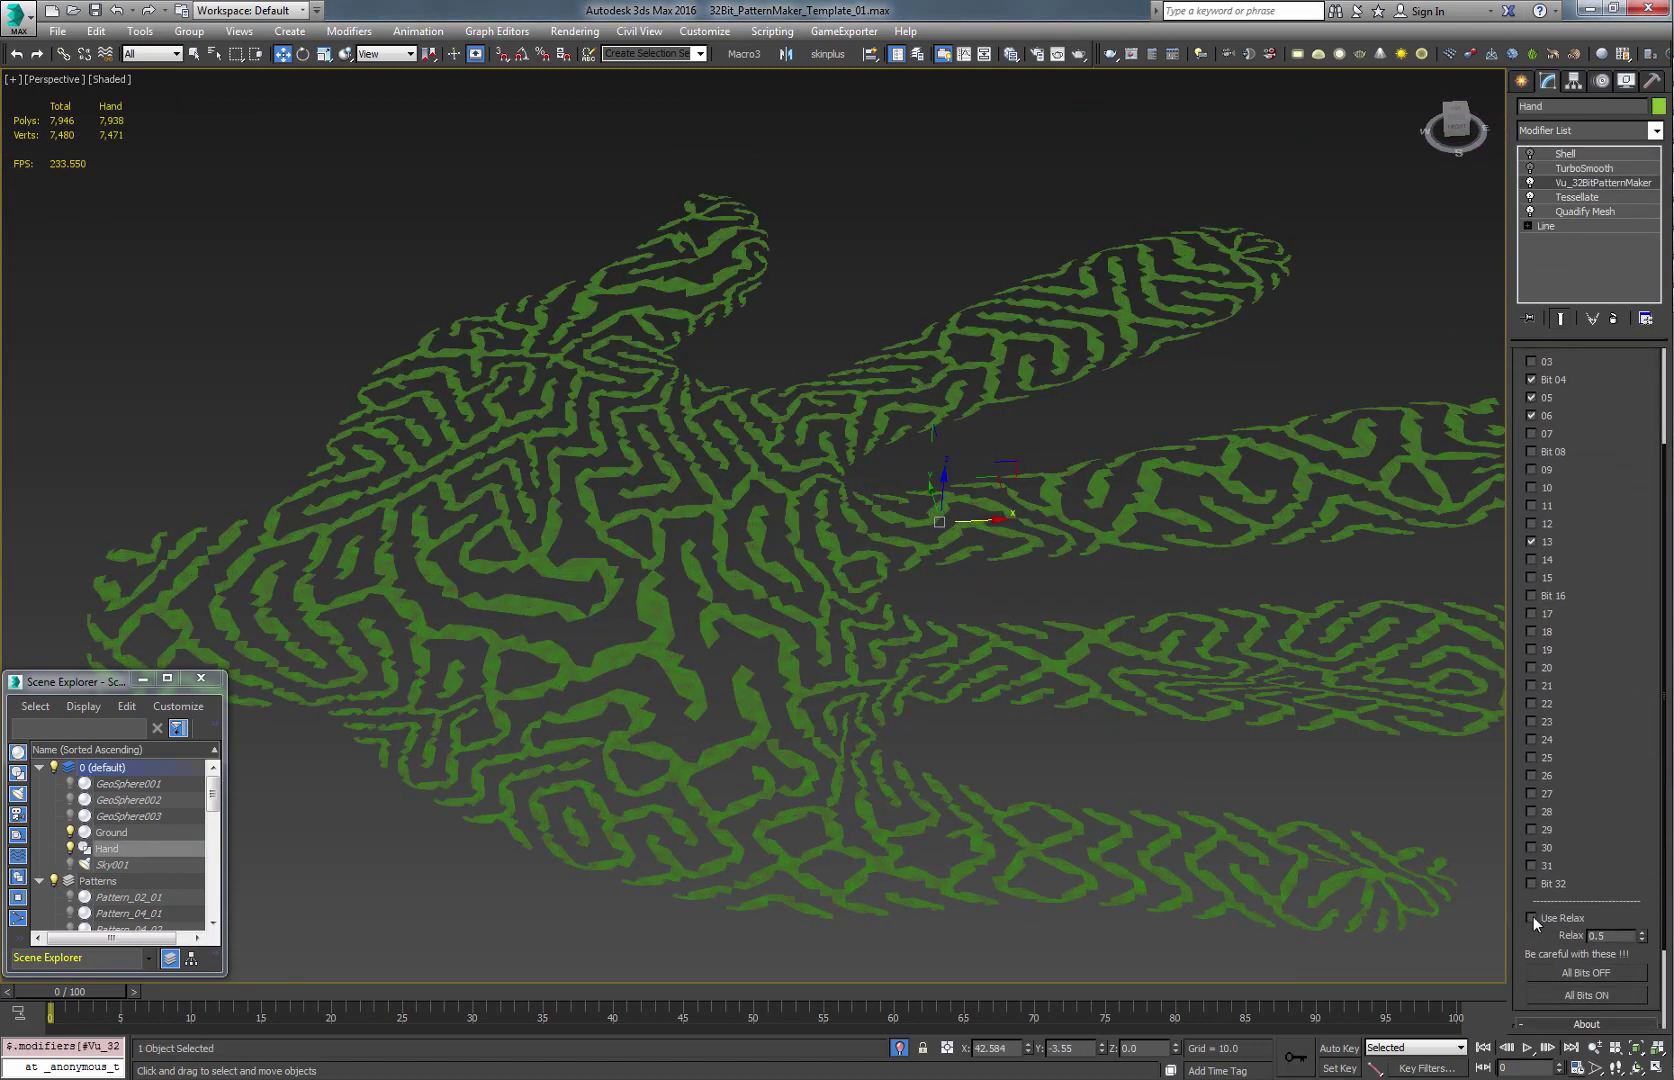
{"action": "scroll", "coordinate": [1612, 832], "scroll_direction": "down", "scroll_amount": 1}
{"action": "left_click_drag", "start_coordinate": [1612, 832], "coordinate": [1607, 788]}
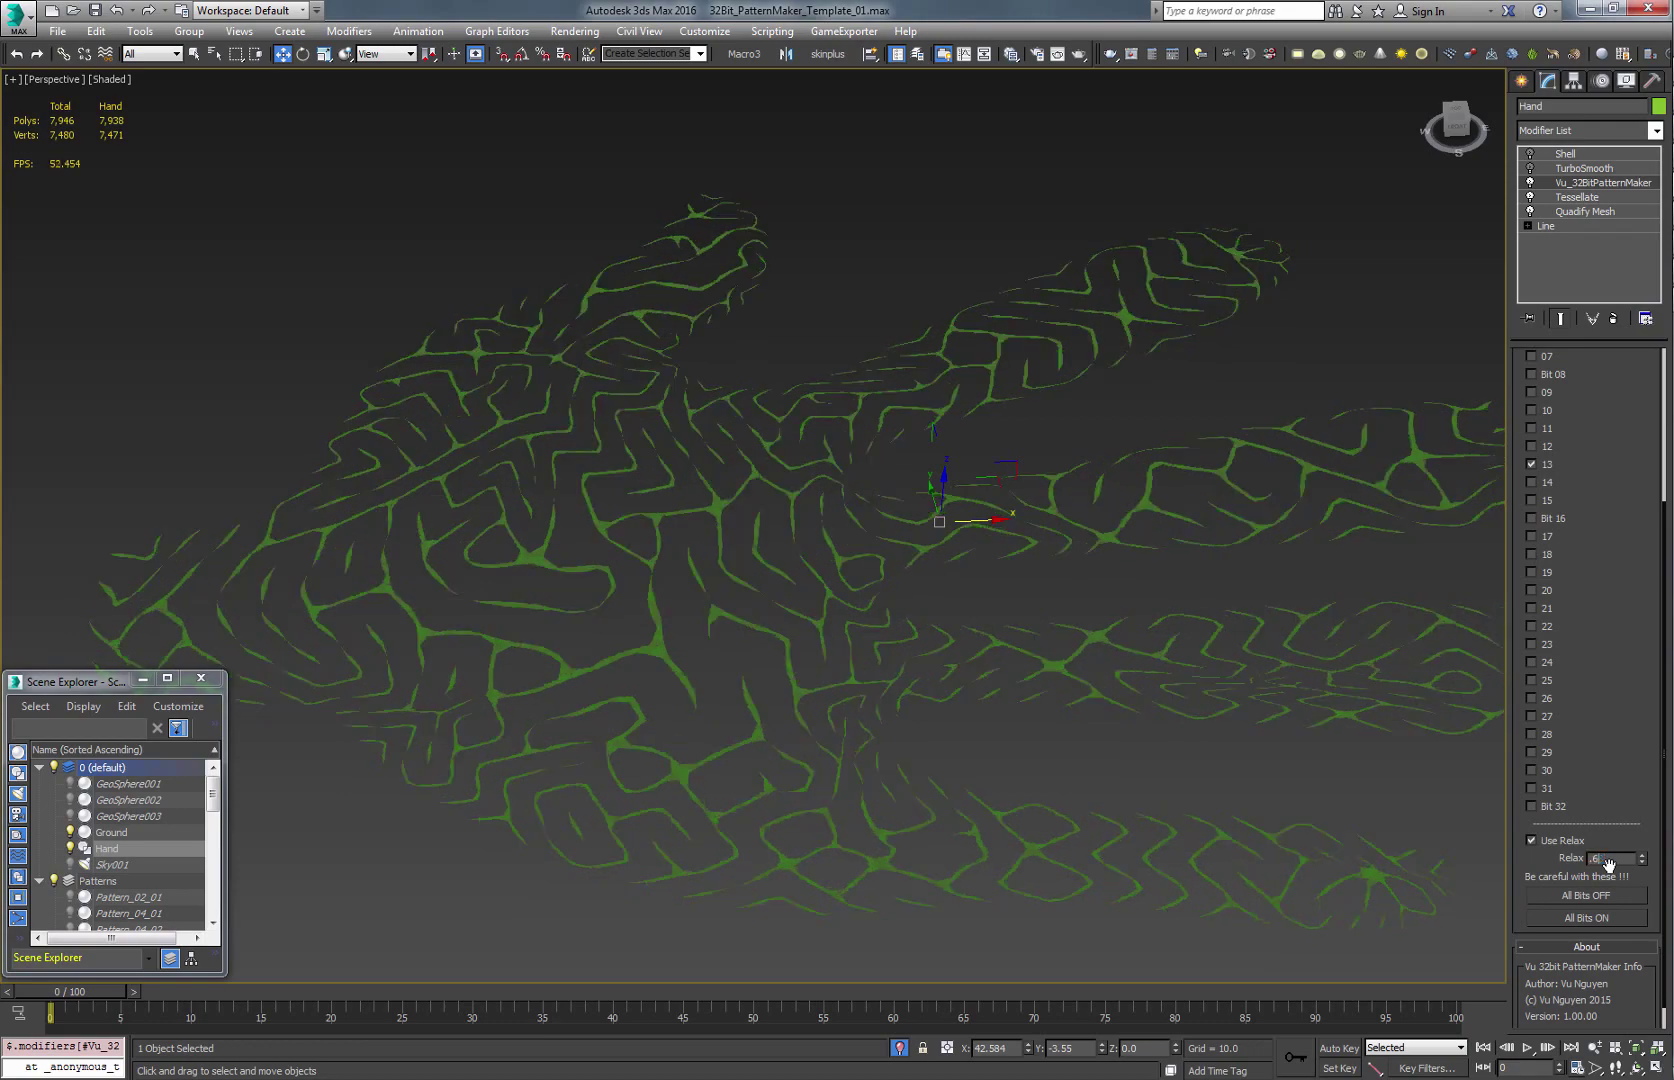
{"action": "double_click", "coordinate": [1605, 858]}
- Enable TurboSmooth on Hand and render the patterned hand
{"action": "scroll", "coordinate": [1084, 665], "scroll_direction": "down", "scroll_amount": 5}
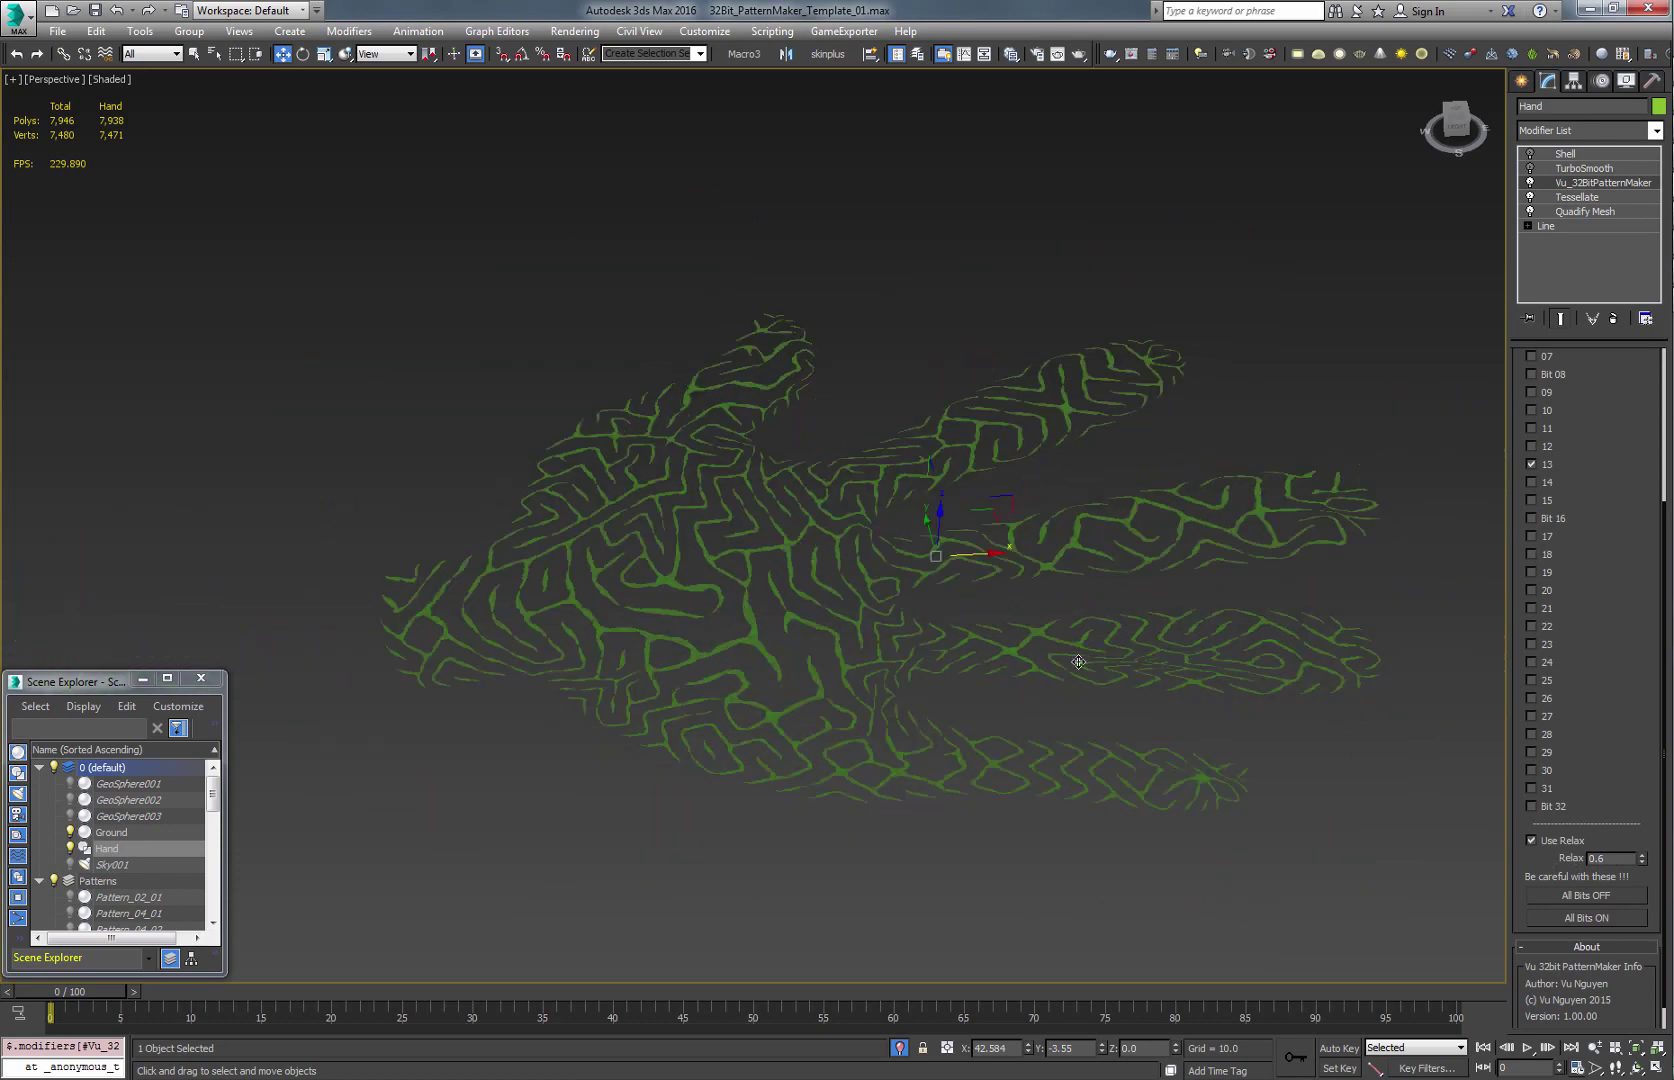
{"action": "left_click", "coordinate": [1530, 168]}
{"action": "middle_click_drag", "start_coordinate": [1017, 575], "coordinate": [840, 557]}
{"action": "left_click", "coordinate": [1077, 58]}
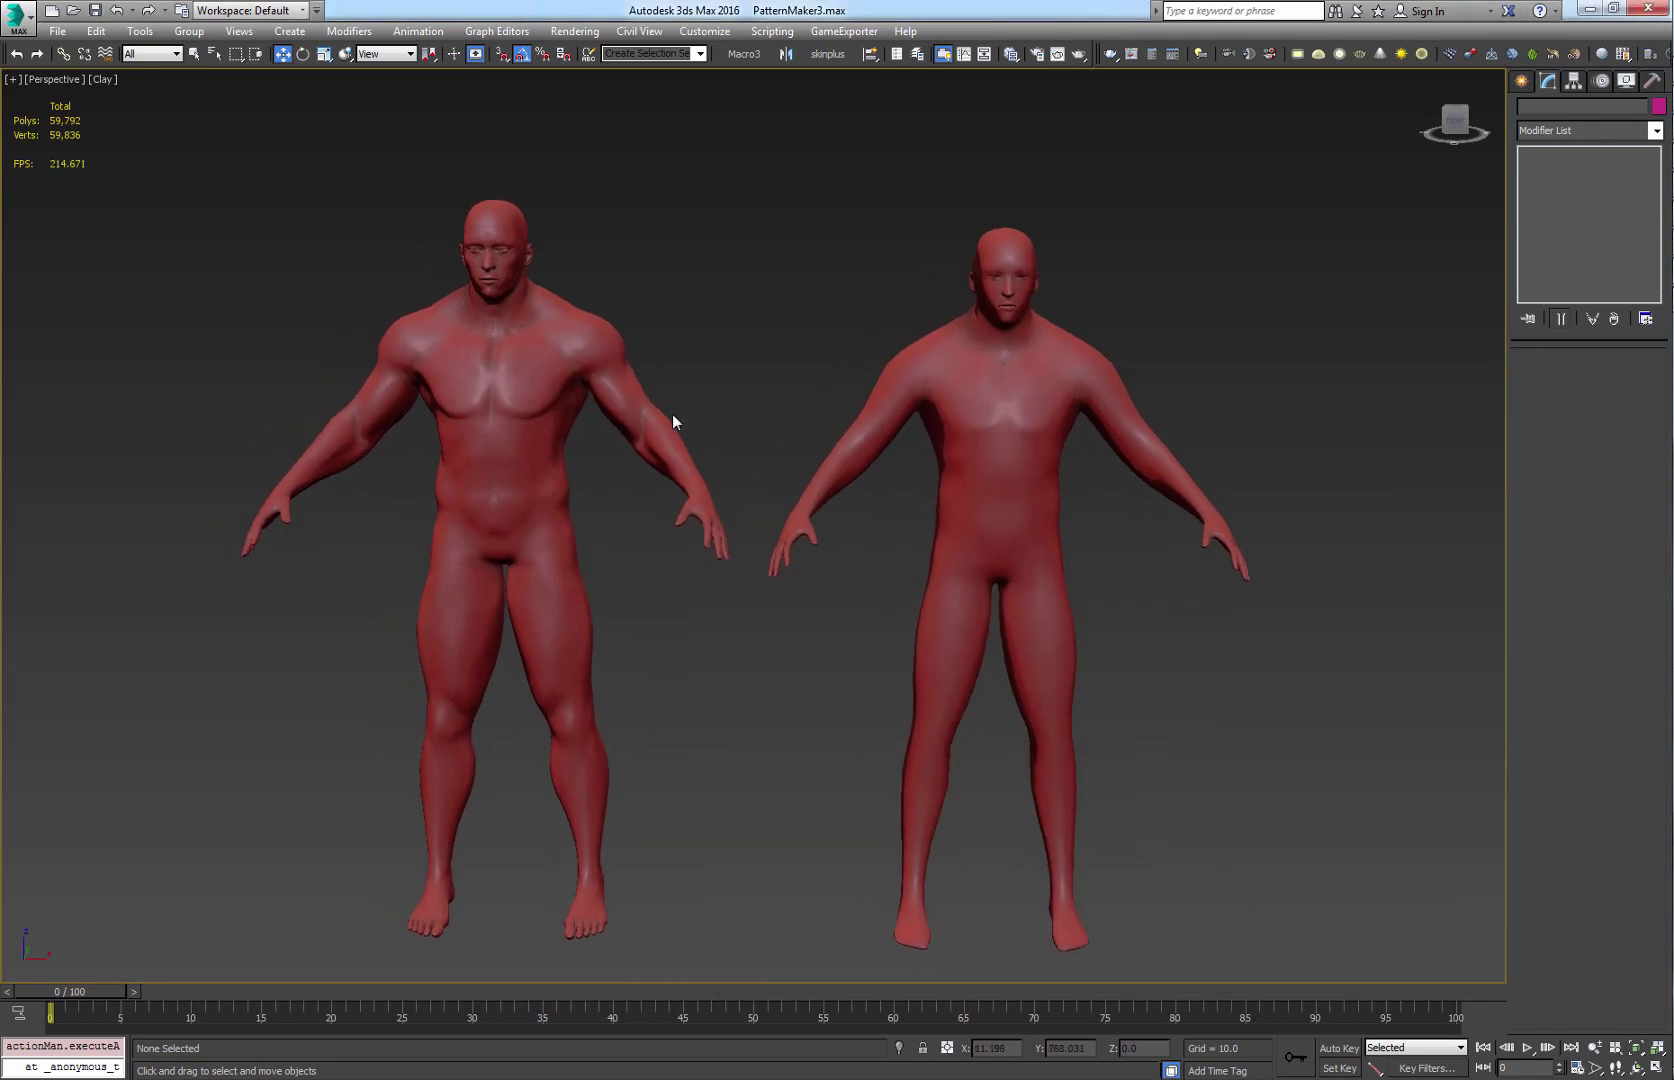
- Examine the base and tessellated topology of Big_Dude with edged faces in PatternMaker3.max
{"action": "left_click", "coordinate": [672, 415]}
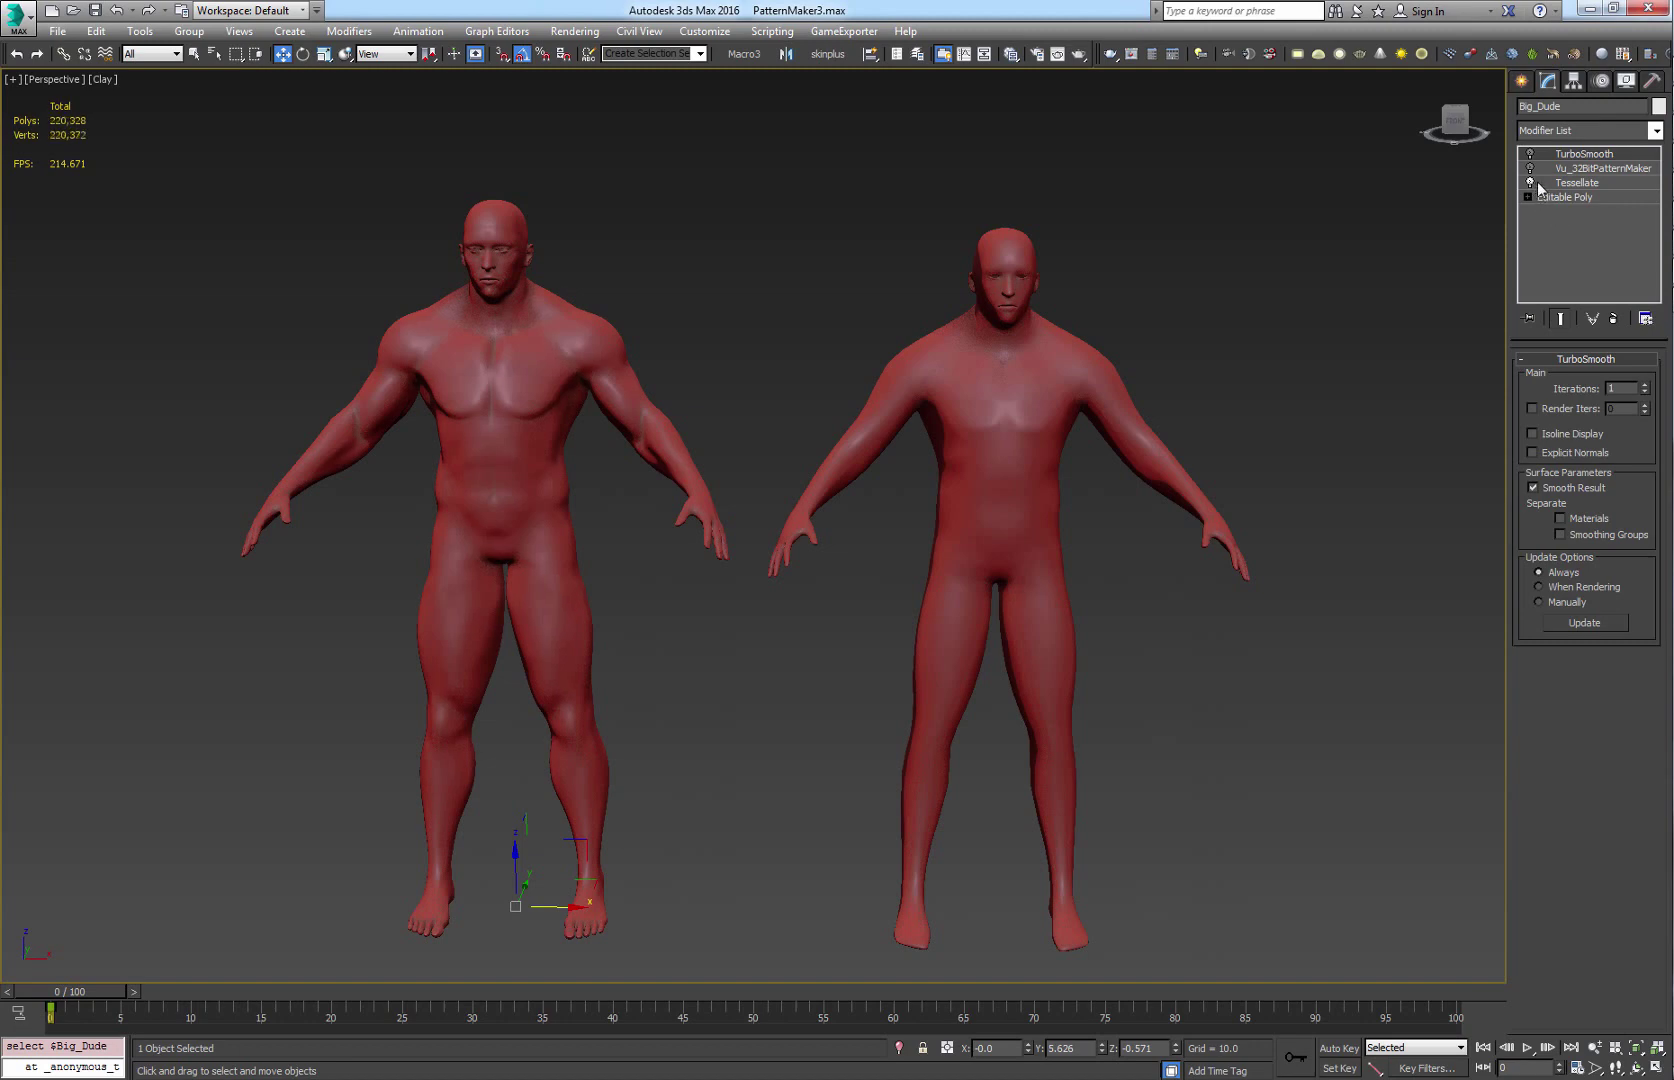
{"action": "key", "text": "F4"}
{"action": "left_click", "coordinate": [737, 685]}
{"action": "key", "text": "F4"}
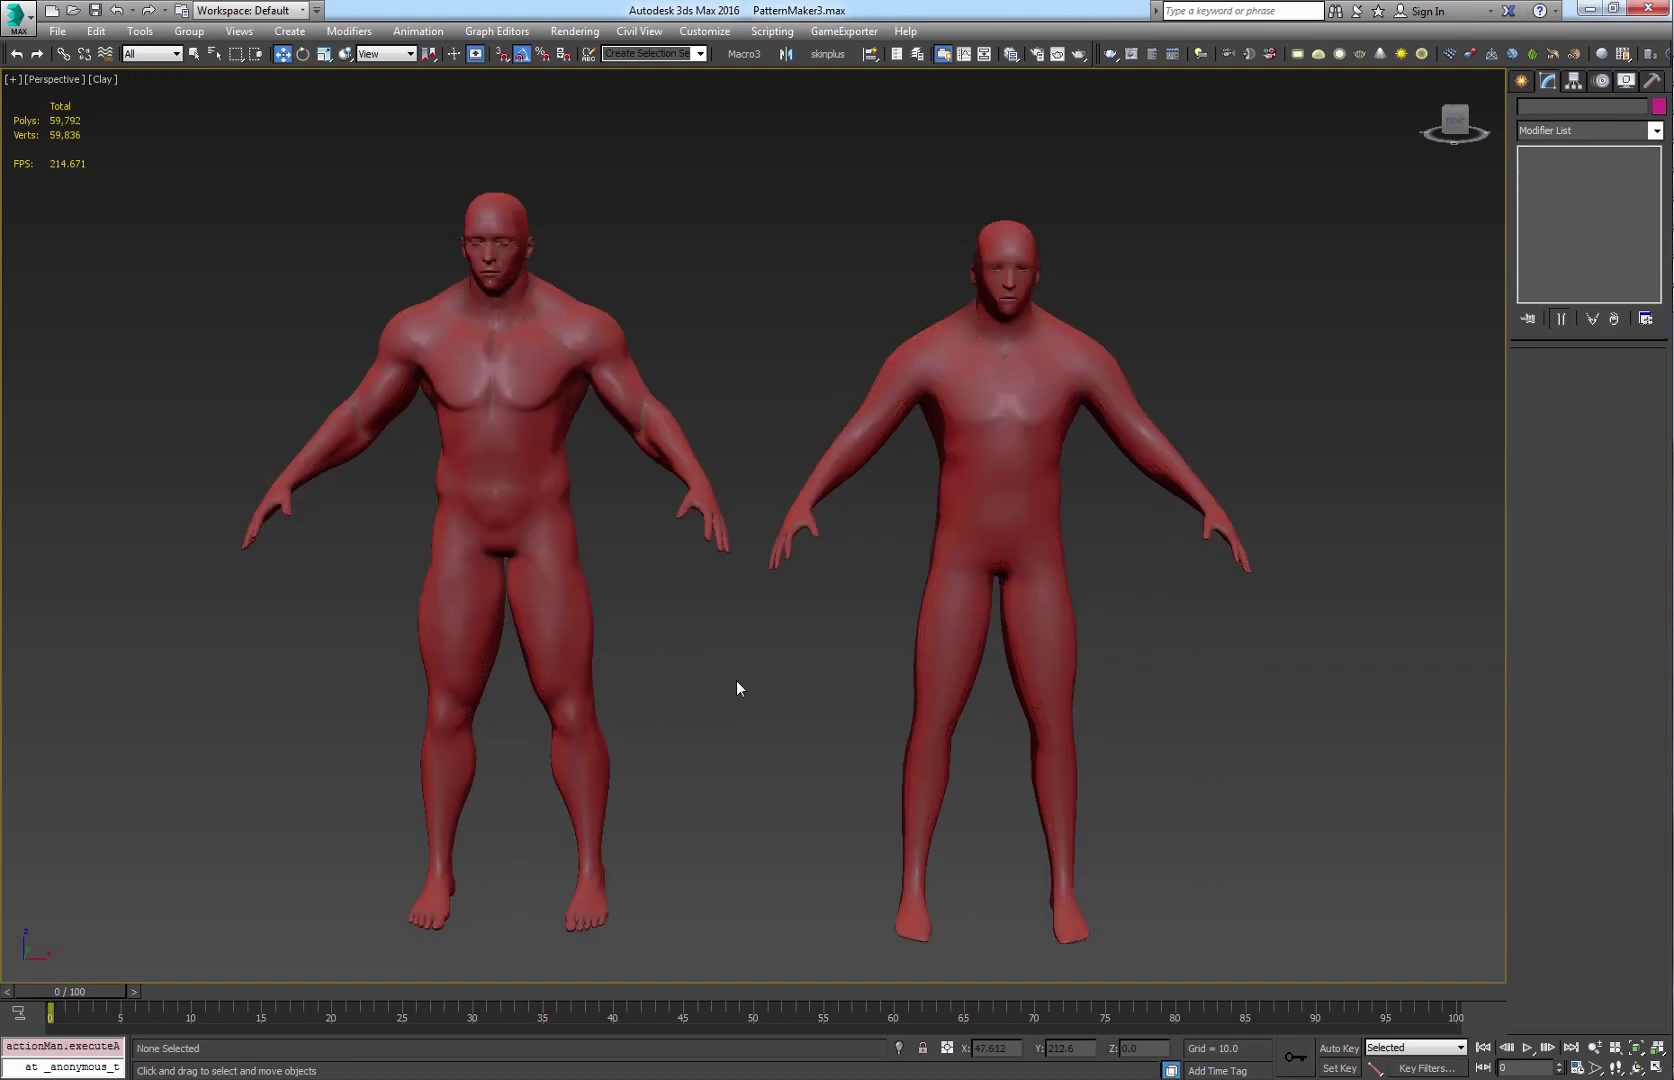
- Check the wireframe of both male figures, and enable Tessellate on Big_Dude and on the slimmer figure
{"action": "key", "text": "F4"}
{"action": "key", "text": "F4"}
{"action": "left_click", "coordinate": [538, 497]}
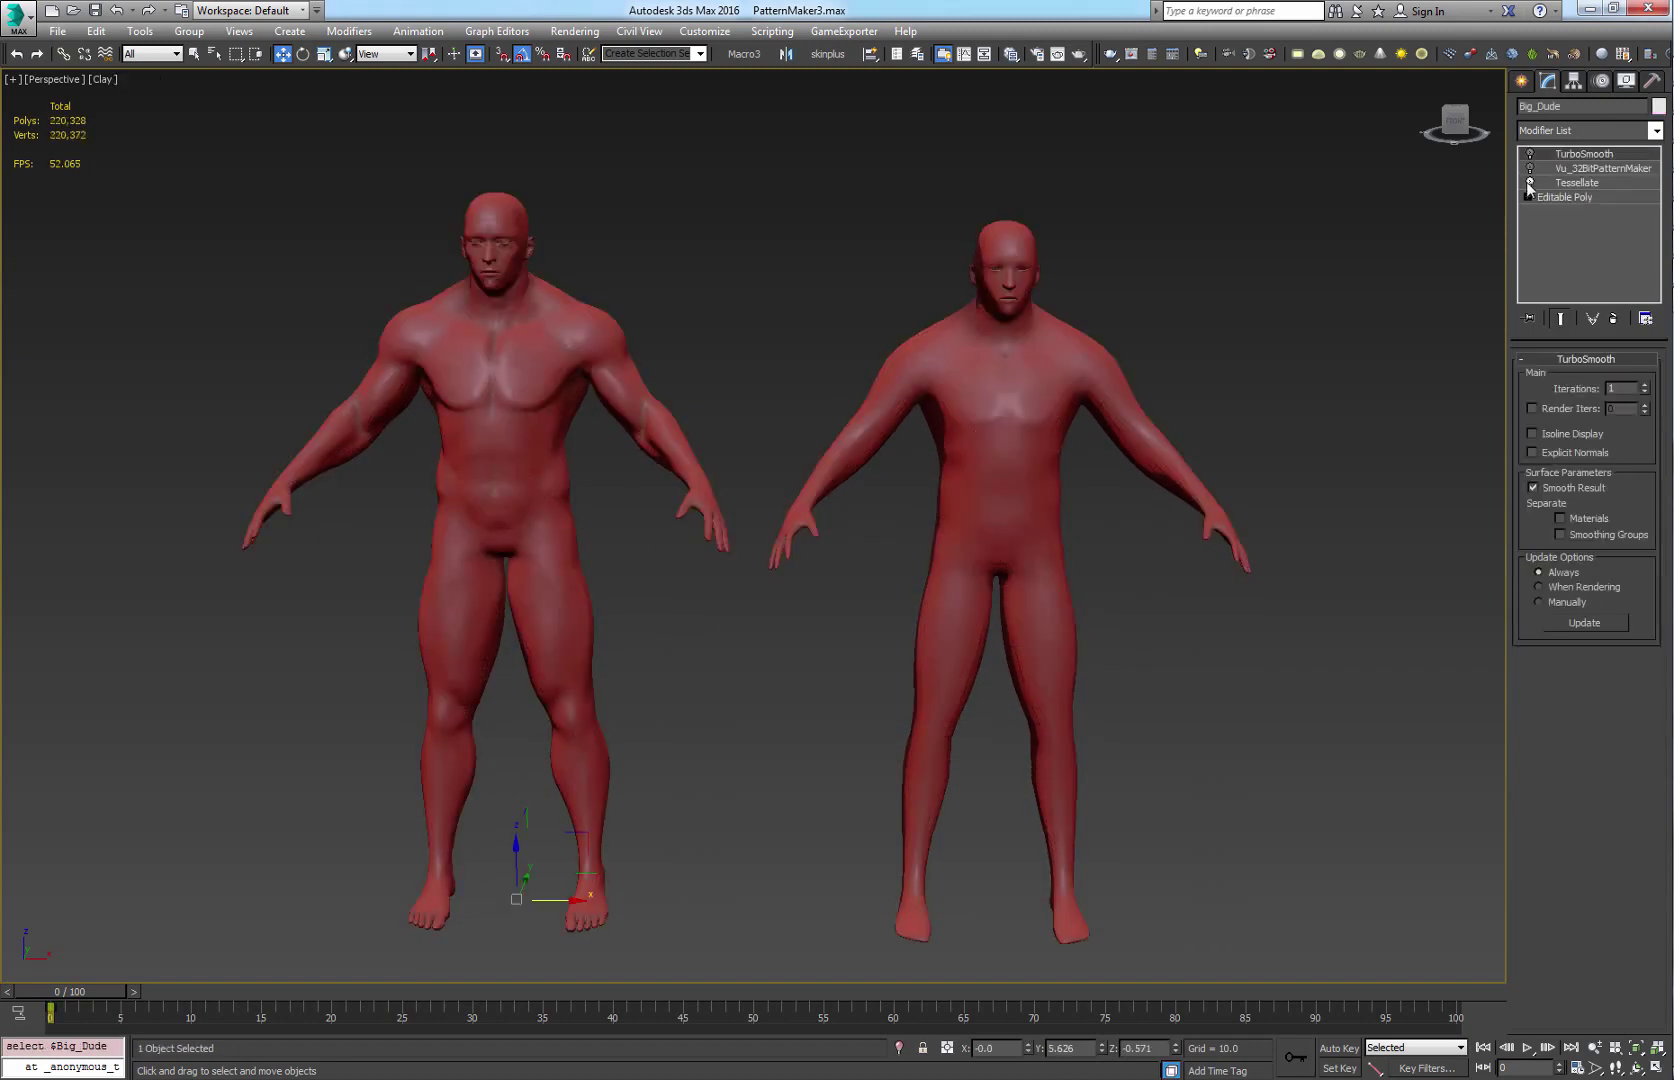
{"action": "left_click", "coordinate": [1574, 184]}
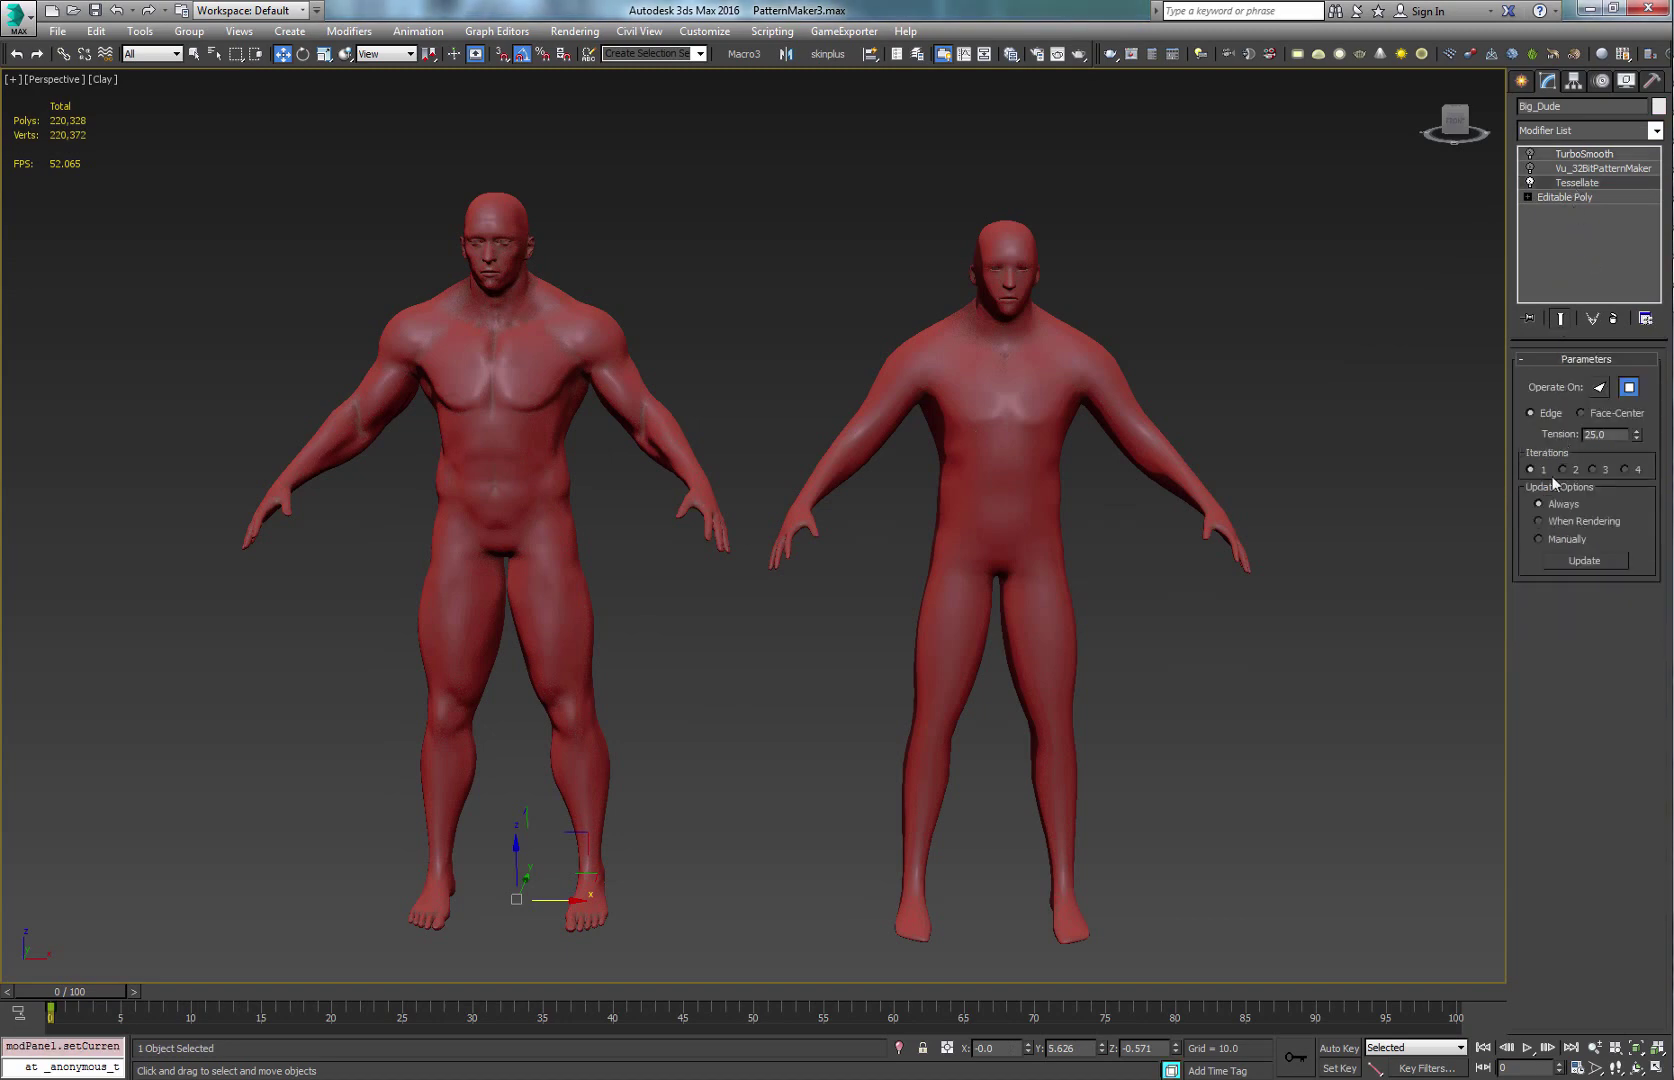
{"action": "left_click", "coordinate": [1013, 428]}
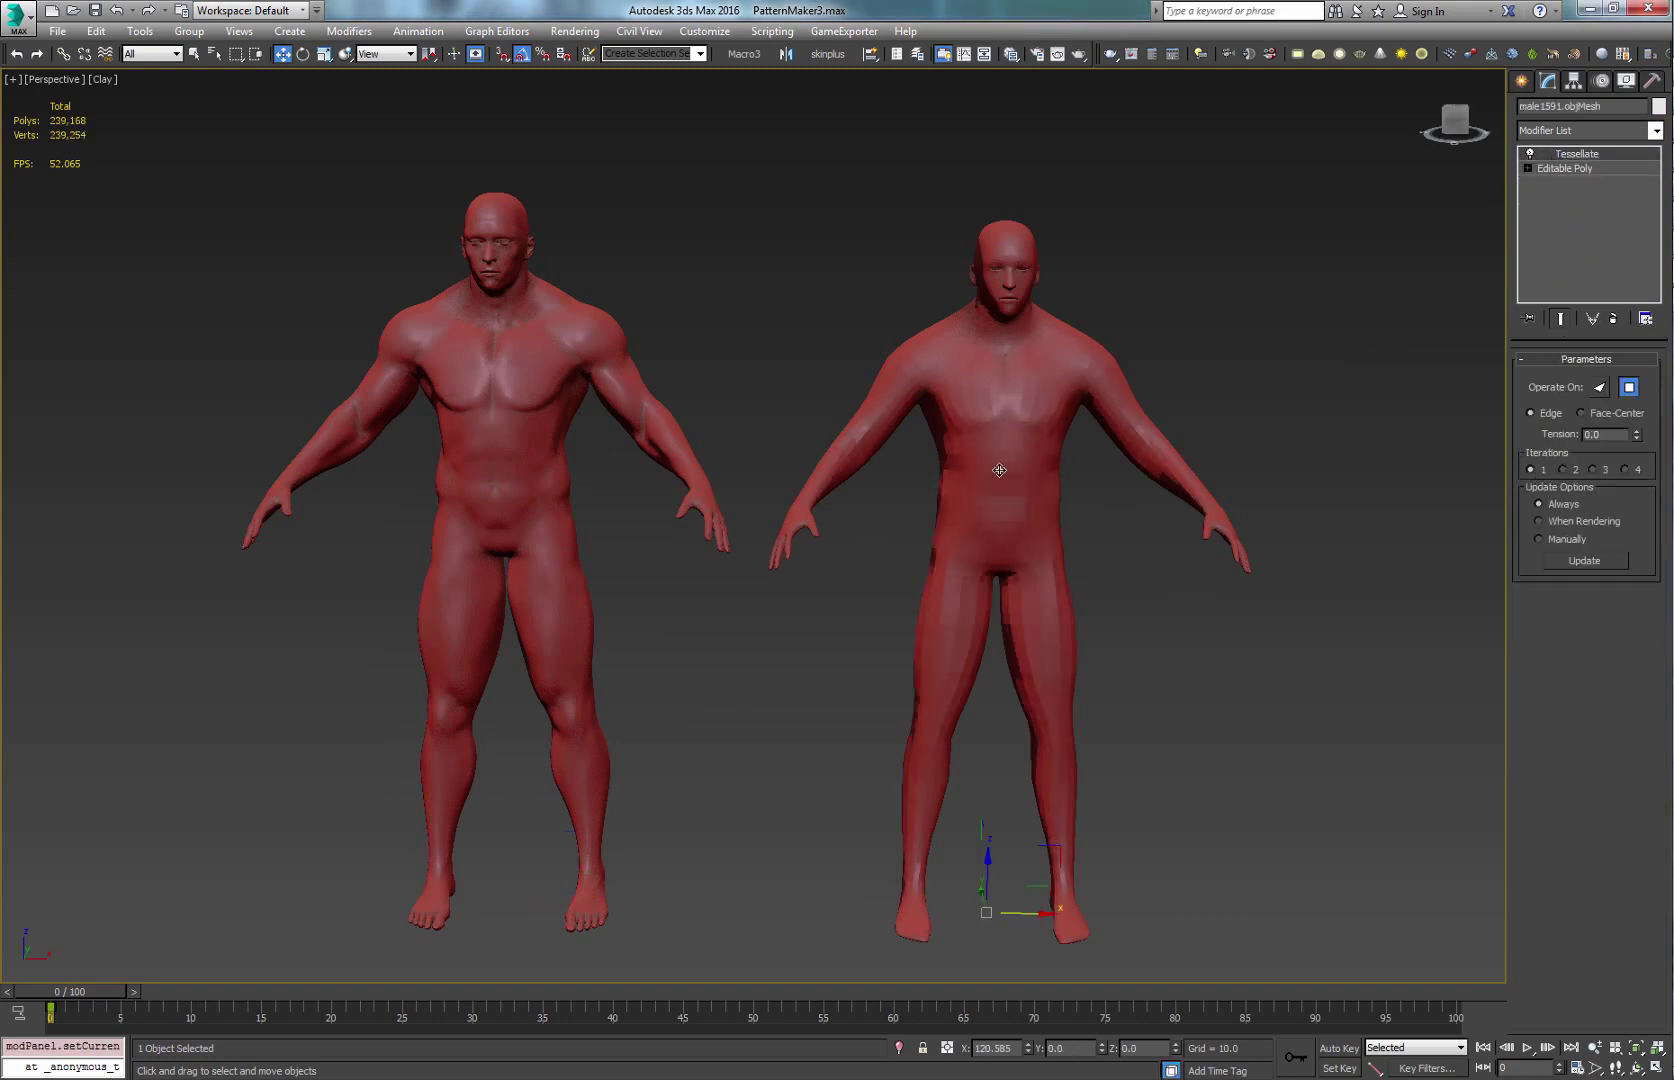
- Enable Vu_32BitPatternMaker on Big_Dude and copy that modifier onto the slimmer male figure
{"action": "left_click", "coordinate": [579, 347]}
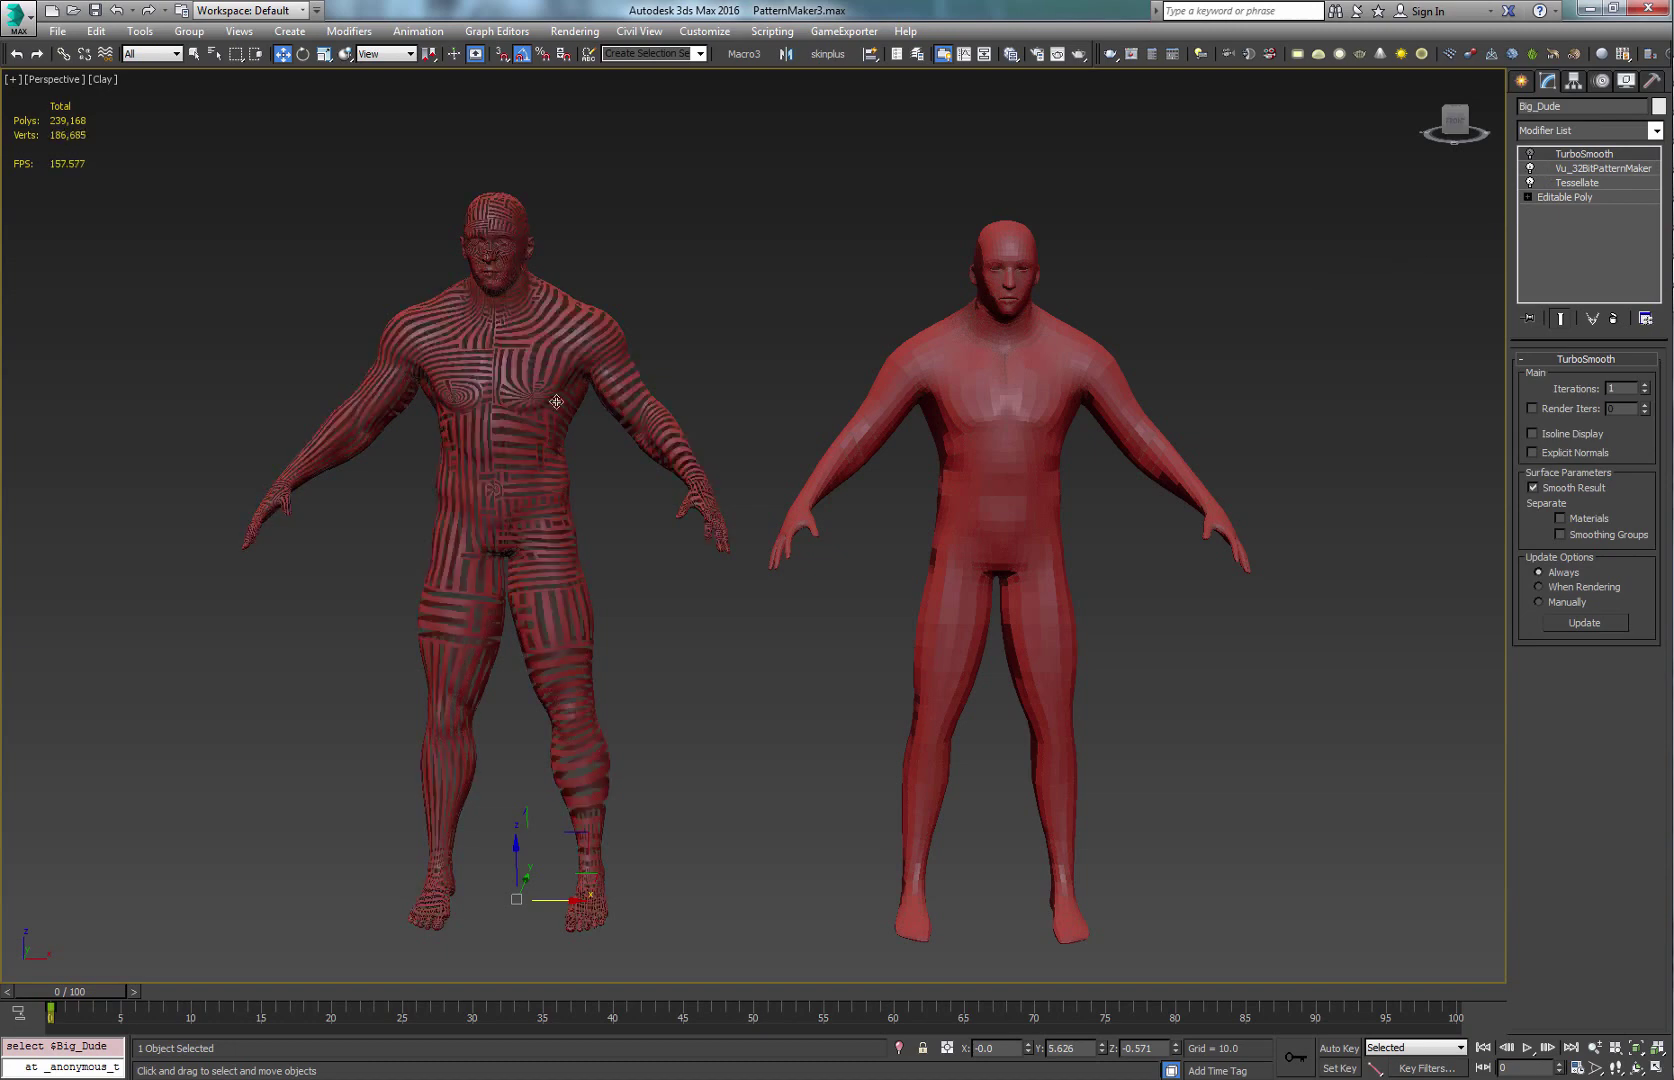
{"action": "middle_click_drag", "start_coordinate": [556, 401], "coordinate": [667, 492]}
{"action": "scroll", "coordinate": [670, 470], "scroll_direction": "up", "scroll_amount": 5}
{"action": "middle_click_drag", "start_coordinate": [1030, 355], "coordinate": [626, 368]}
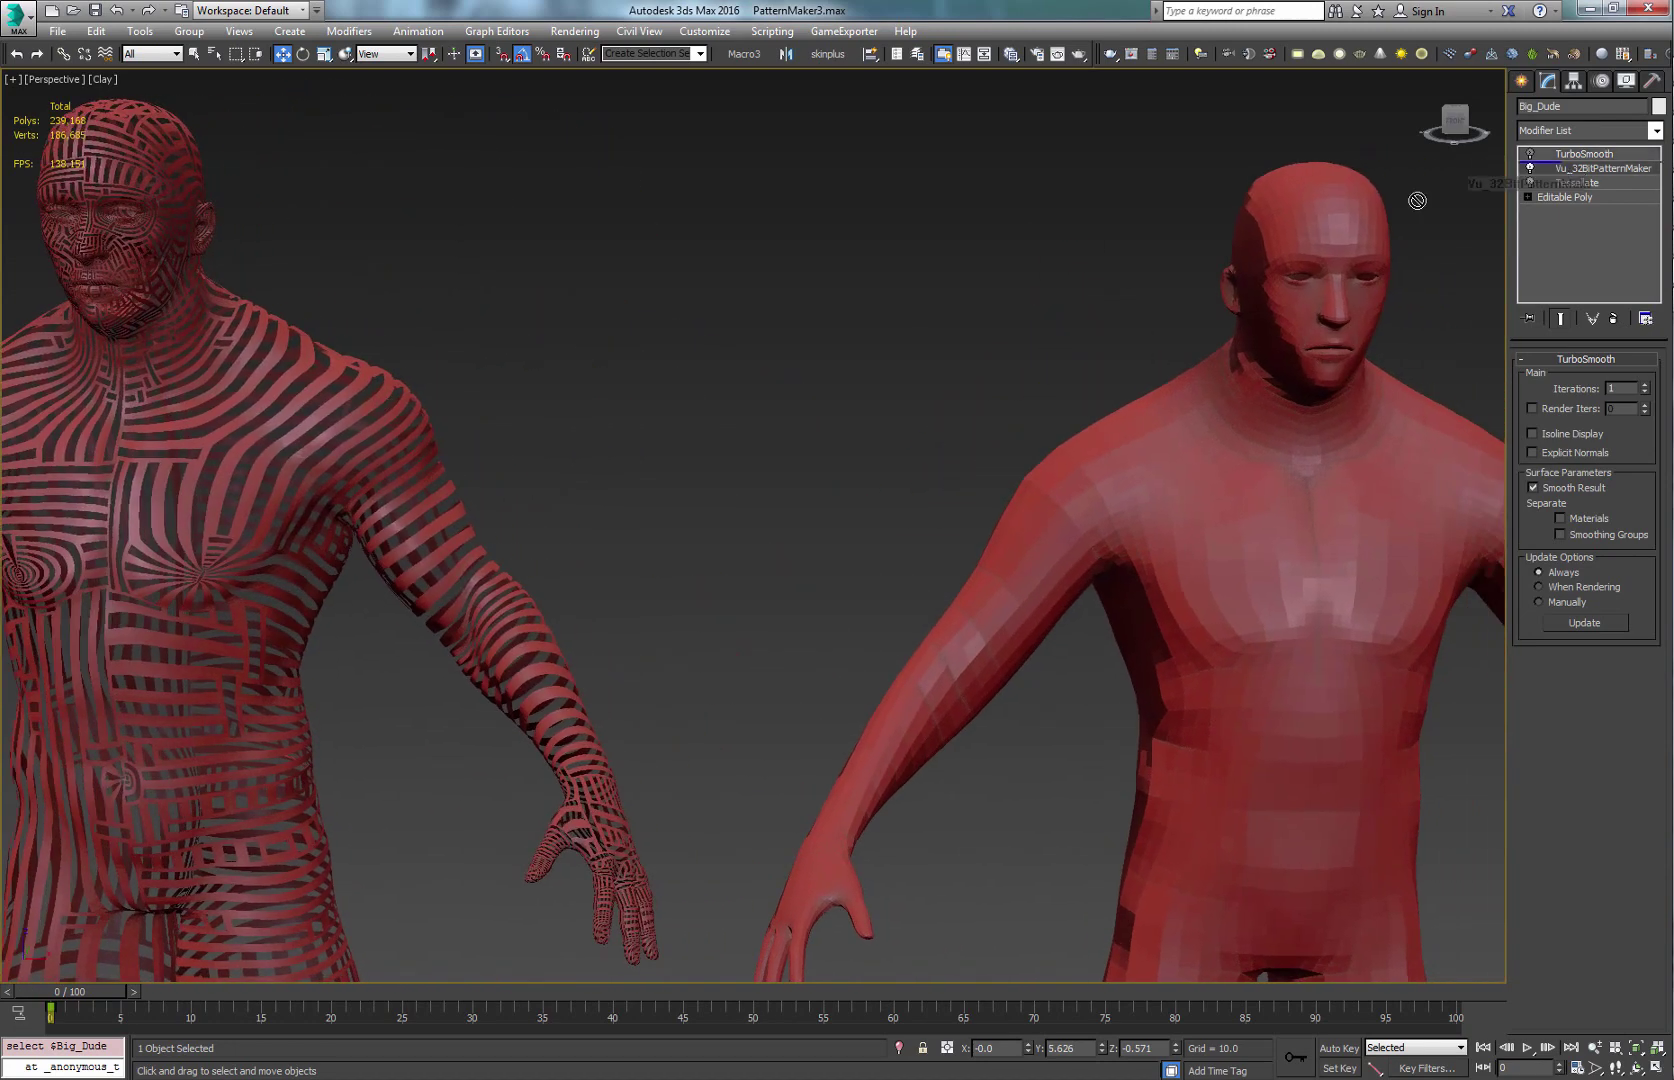
{"action": "left_click_drag", "start_coordinate": [1417, 200], "coordinate": [1215, 467]}
{"action": "scroll", "coordinate": [751, 455], "scroll_direction": "down", "scroll_amount": 4}
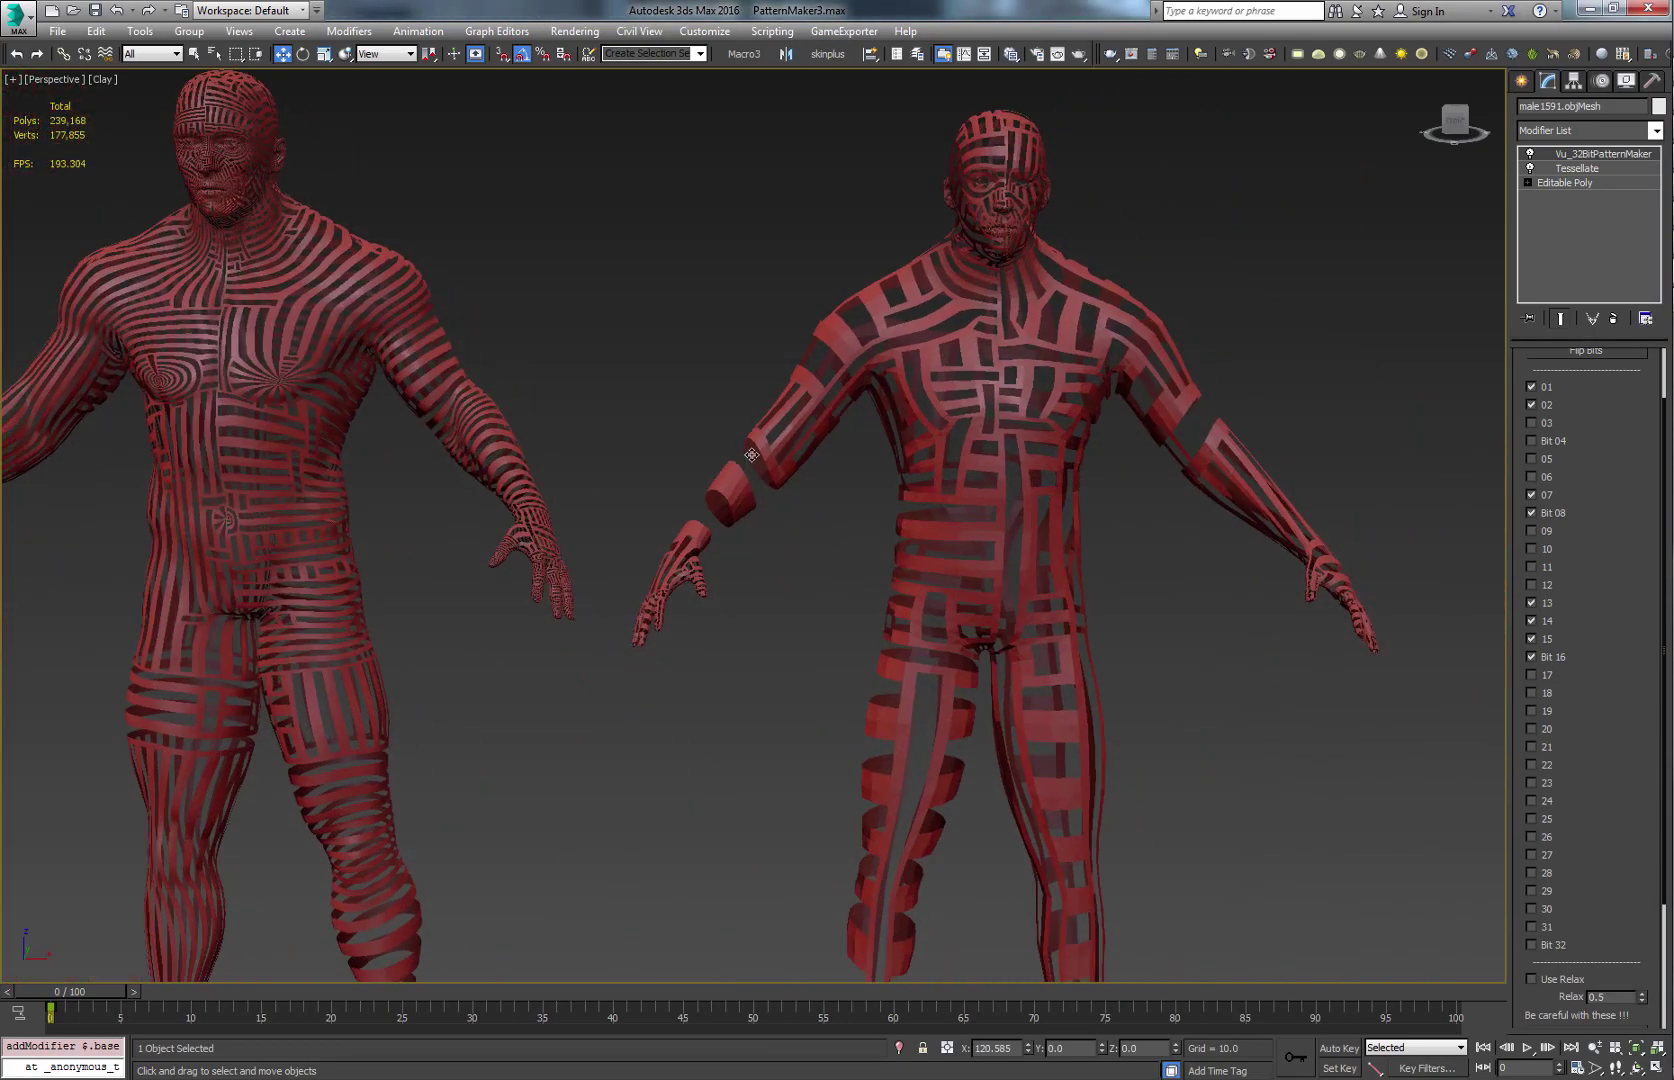
{"action": "middle_click_drag", "start_coordinate": [751, 455], "coordinate": [837, 490]}
{"action": "scroll", "coordinate": [752, 421], "scroll_direction": "down", "scroll_amount": 4}
- Create a box about 80 long, 56 wide and 56 high in front of the two figures
{"action": "left_click", "coordinate": [1521, 82]}
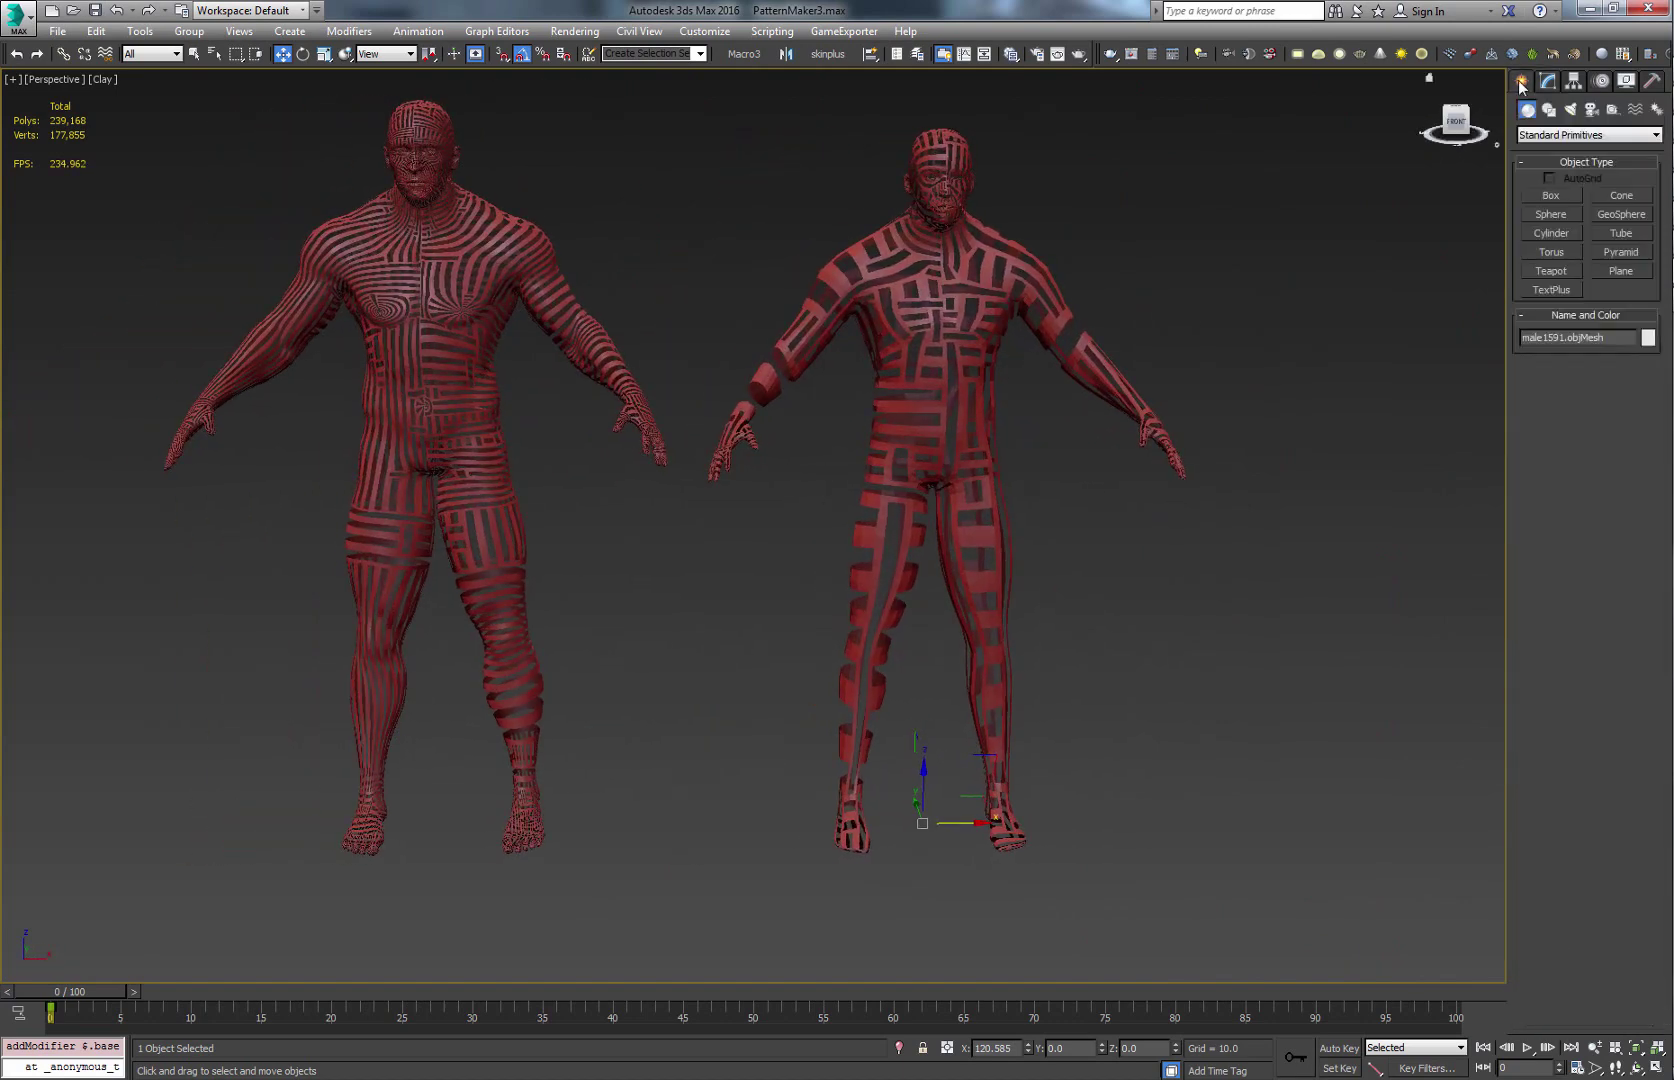
{"action": "left_click", "coordinate": [1550, 196]}
{"action": "scroll", "coordinate": [777, 370], "scroll_direction": "down", "scroll_amount": 5}
{"action": "left_click_drag", "start_coordinate": [714, 617], "coordinate": [889, 736]}
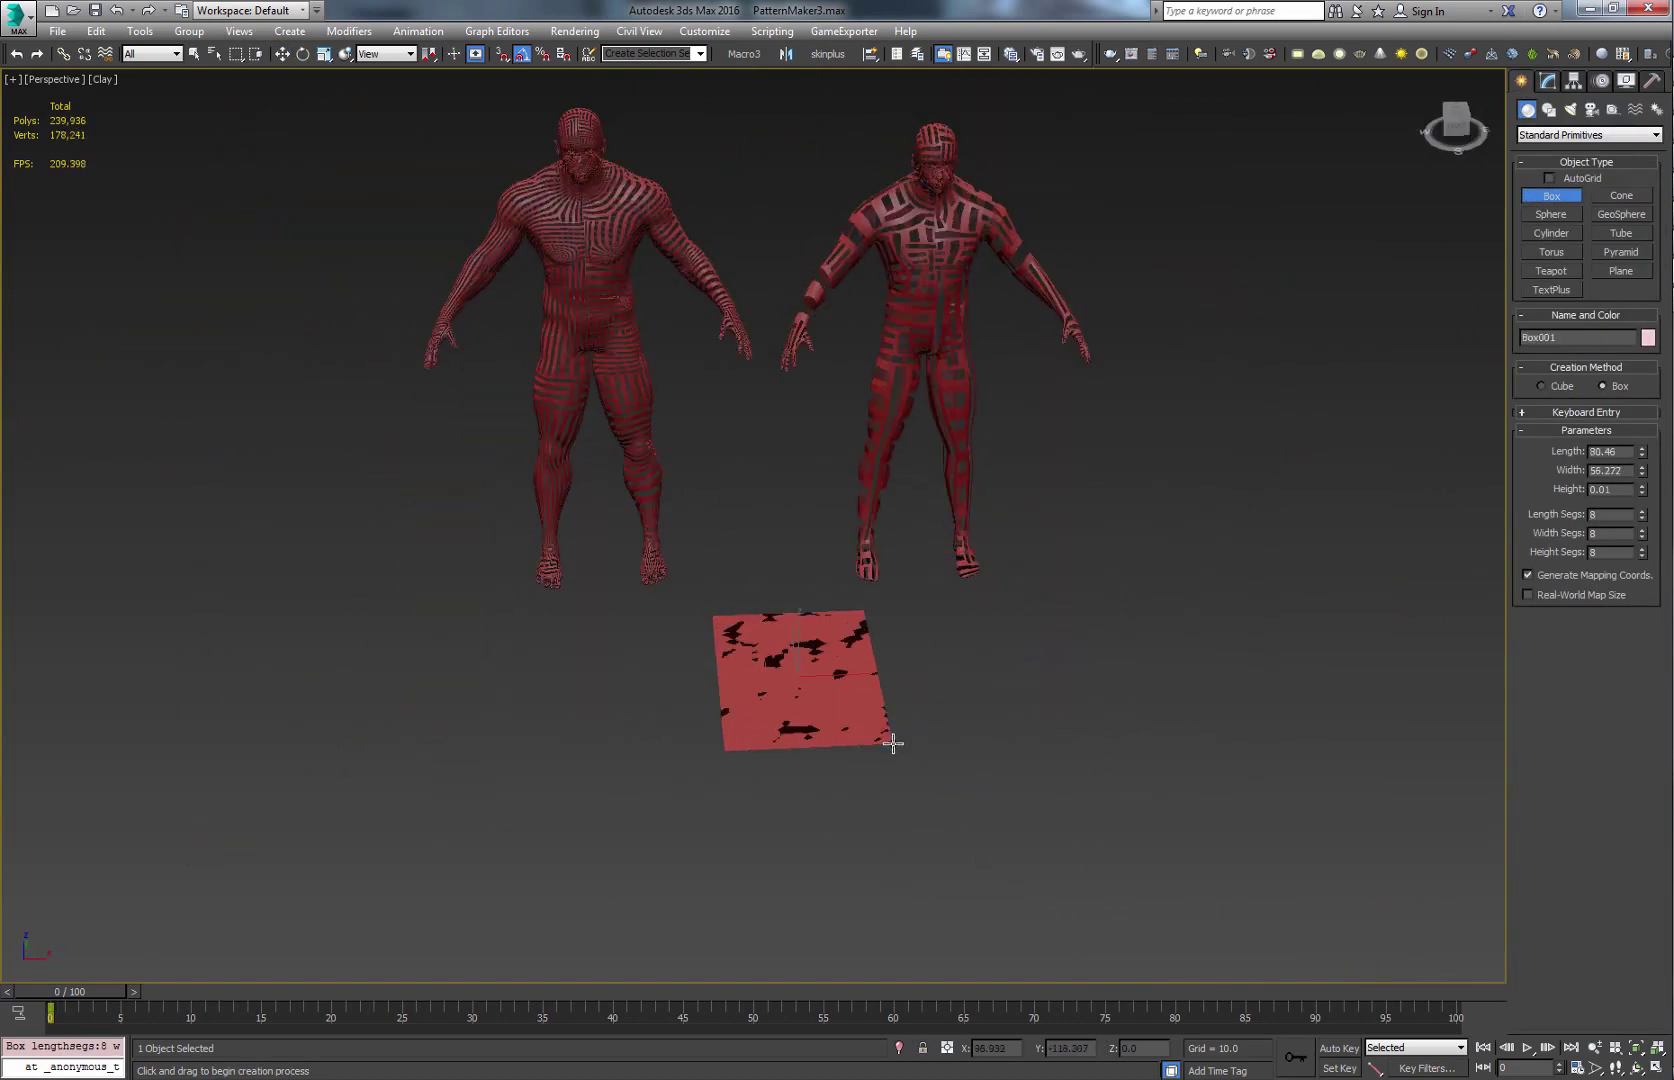
{"action": "right_click", "coordinate": [931, 590]}
- Set the box's length, width and height segments to 4 each
{"action": "left_click", "coordinate": [1548, 82]}
{"action": "left_click_drag", "start_coordinate": [1614, 446], "coordinate": [1466, 462]}
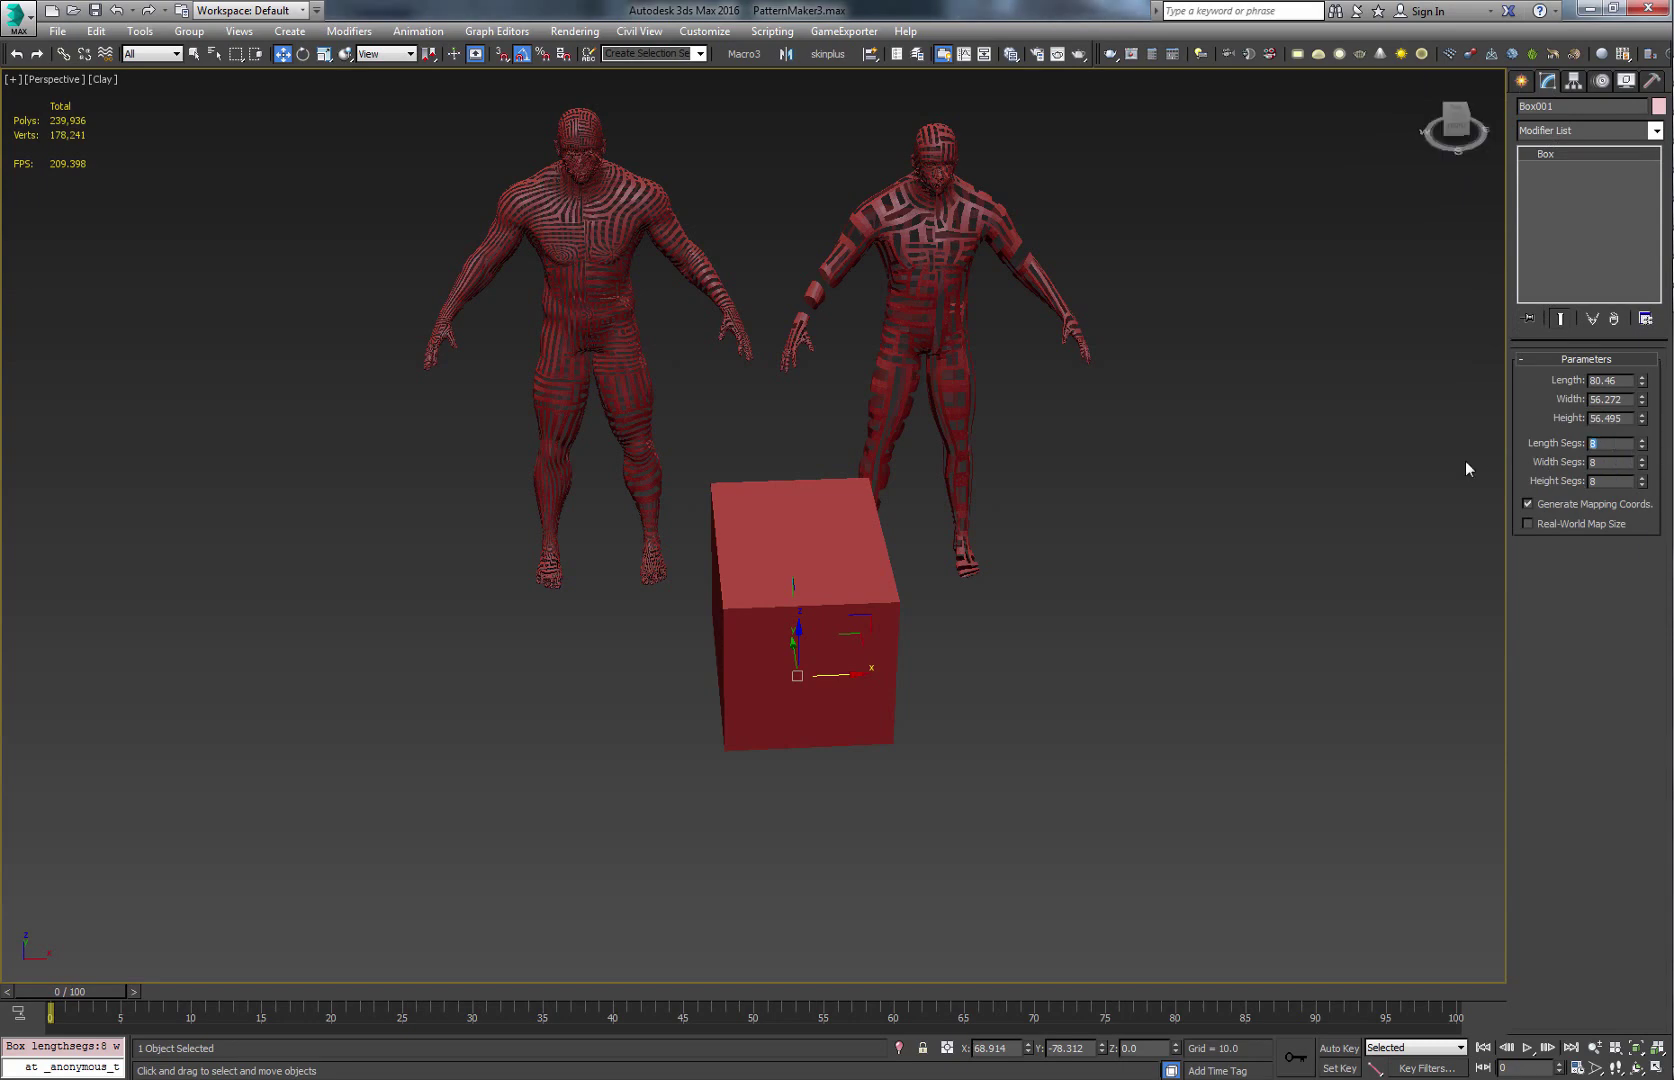
{"action": "type", "text": "4"}
{"action": "key", "text": "Tab"}
{"action": "type", "text": "4"}
{"action": "key", "text": "Tab"}
{"action": "type", "text": "4"}
- Add a Tessellate modifier to the box with tension 0.0 and 2 iterations
{"action": "left_click", "coordinate": [1656, 132]}
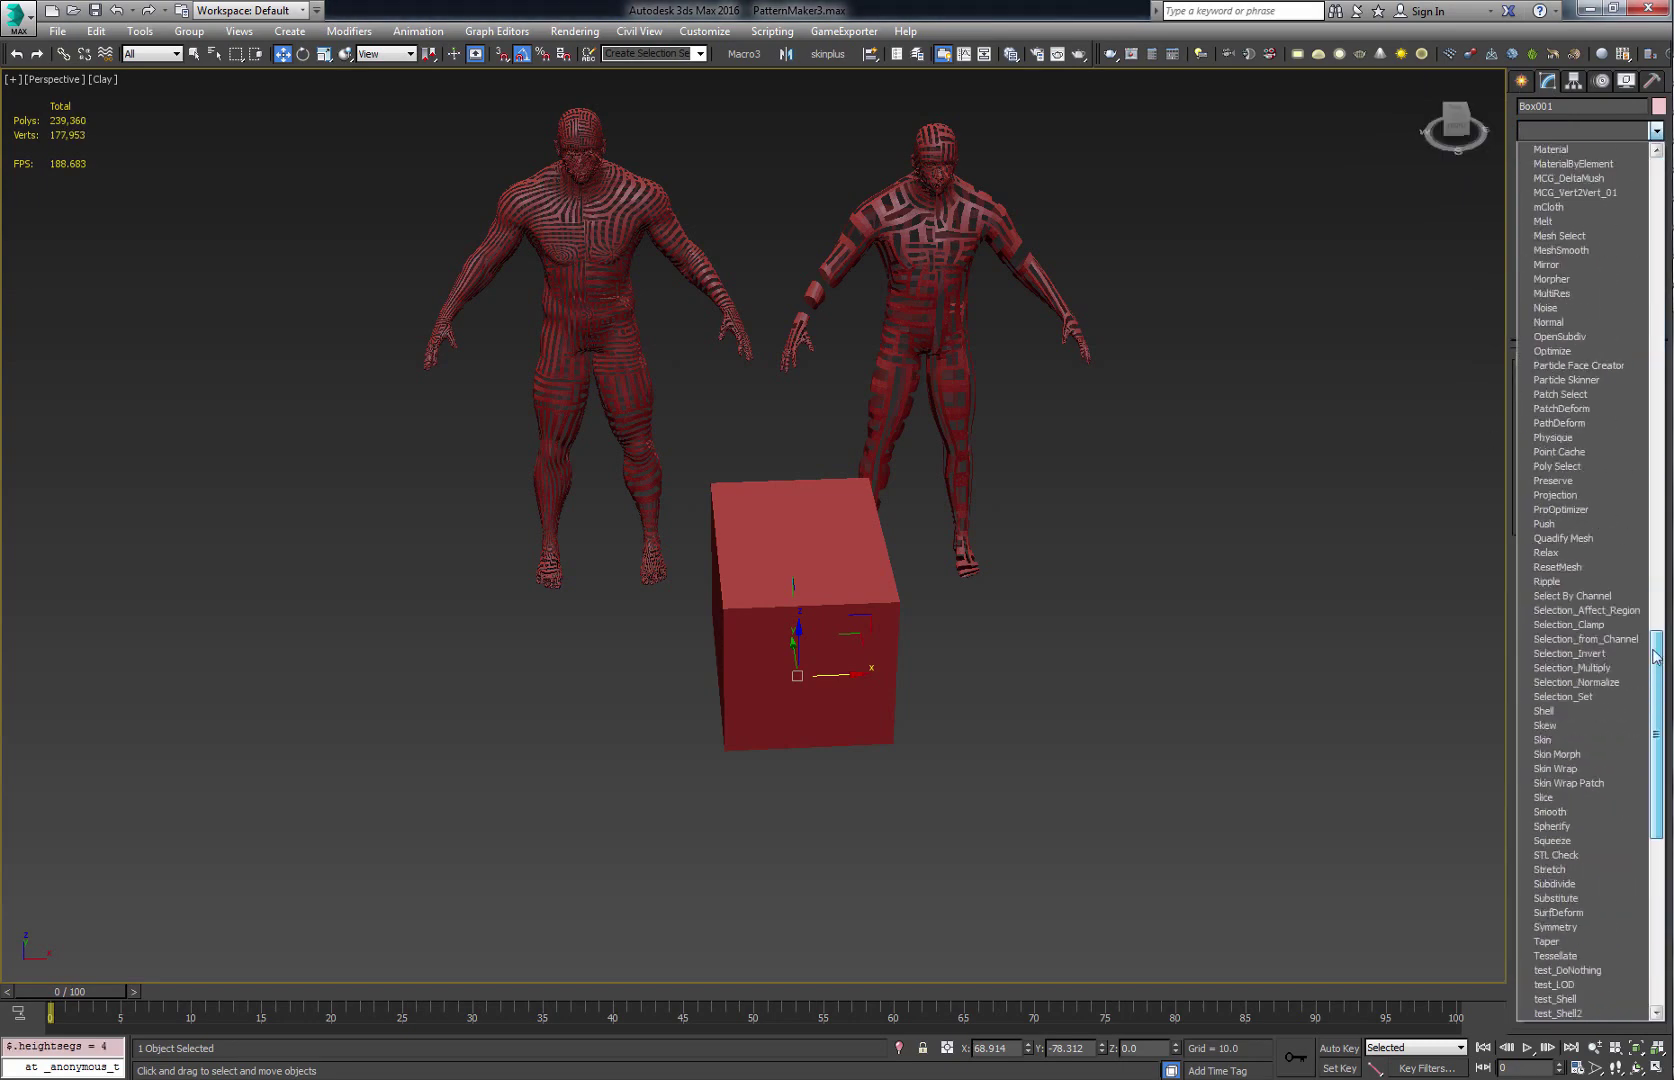
{"action": "scroll", "coordinate": [1560, 600], "scroll_direction": "down", "scroll_amount": 2}
{"action": "left_click", "coordinate": [1560, 660]}
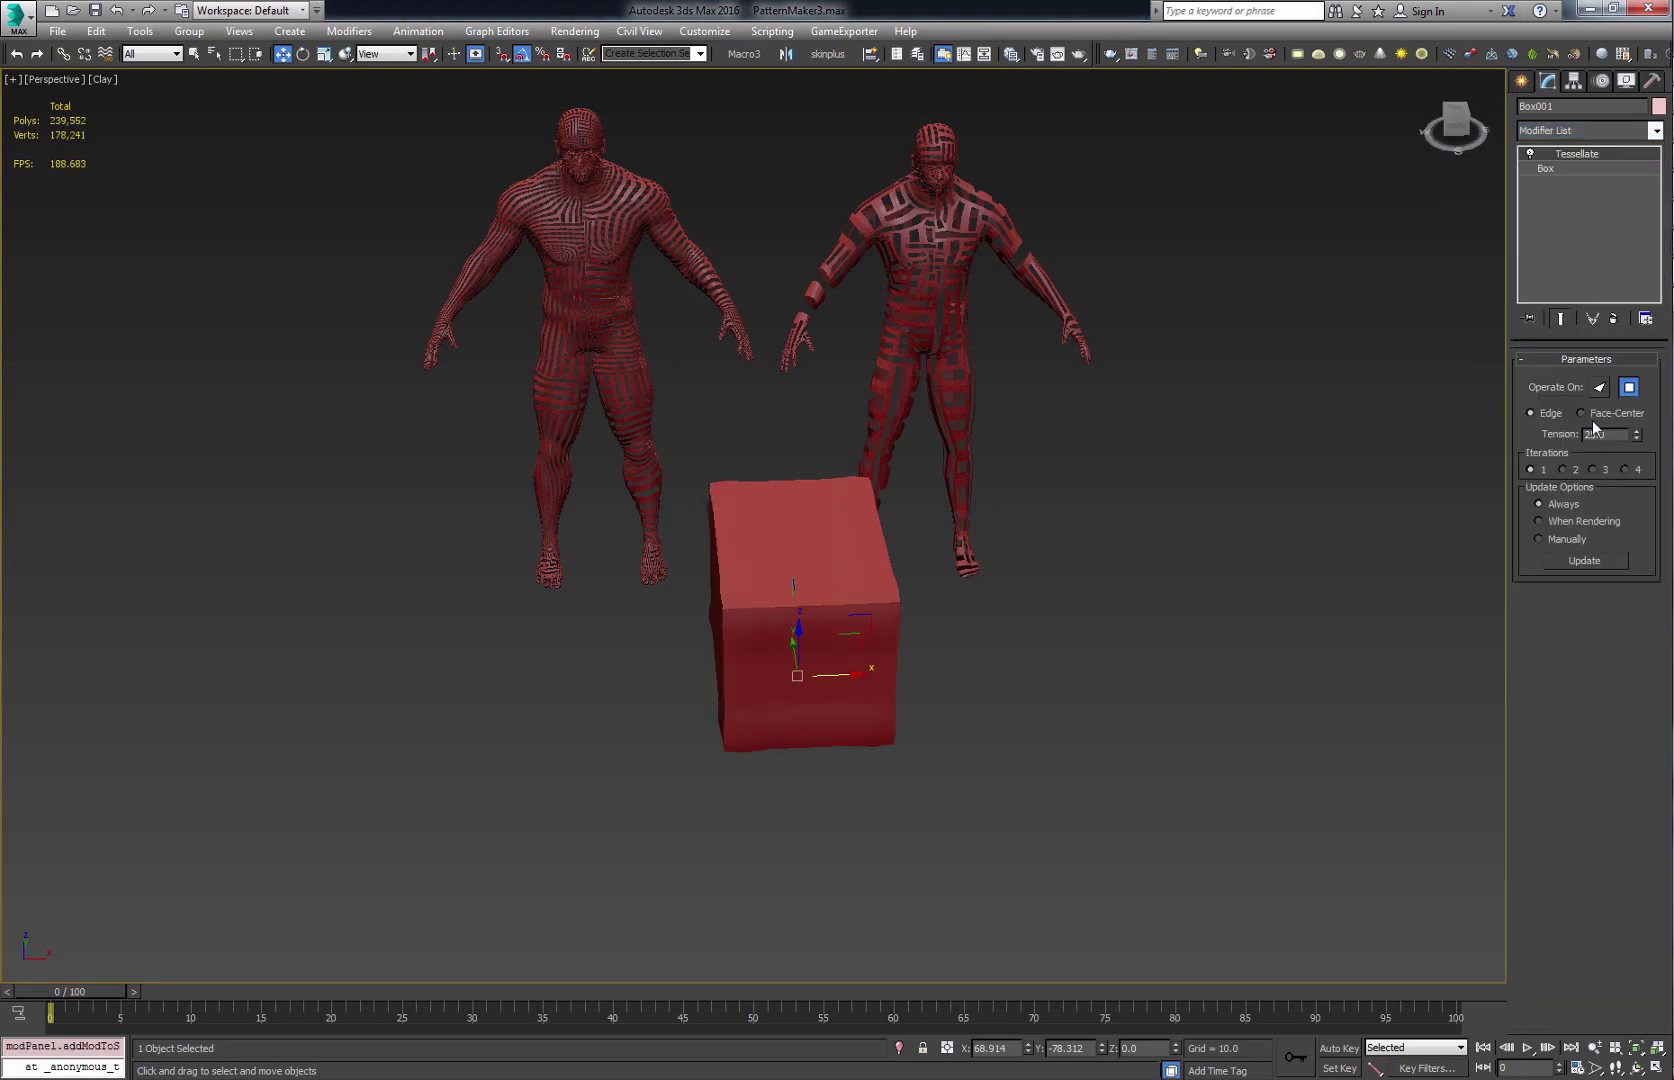
{"action": "left_click", "coordinate": [1563, 470]}
- Apply Vu_32BitPatternMaker on top of the box's Tessellate modifier
{"action": "middle_click_drag", "start_coordinate": [895, 455], "coordinate": [937, 473]}
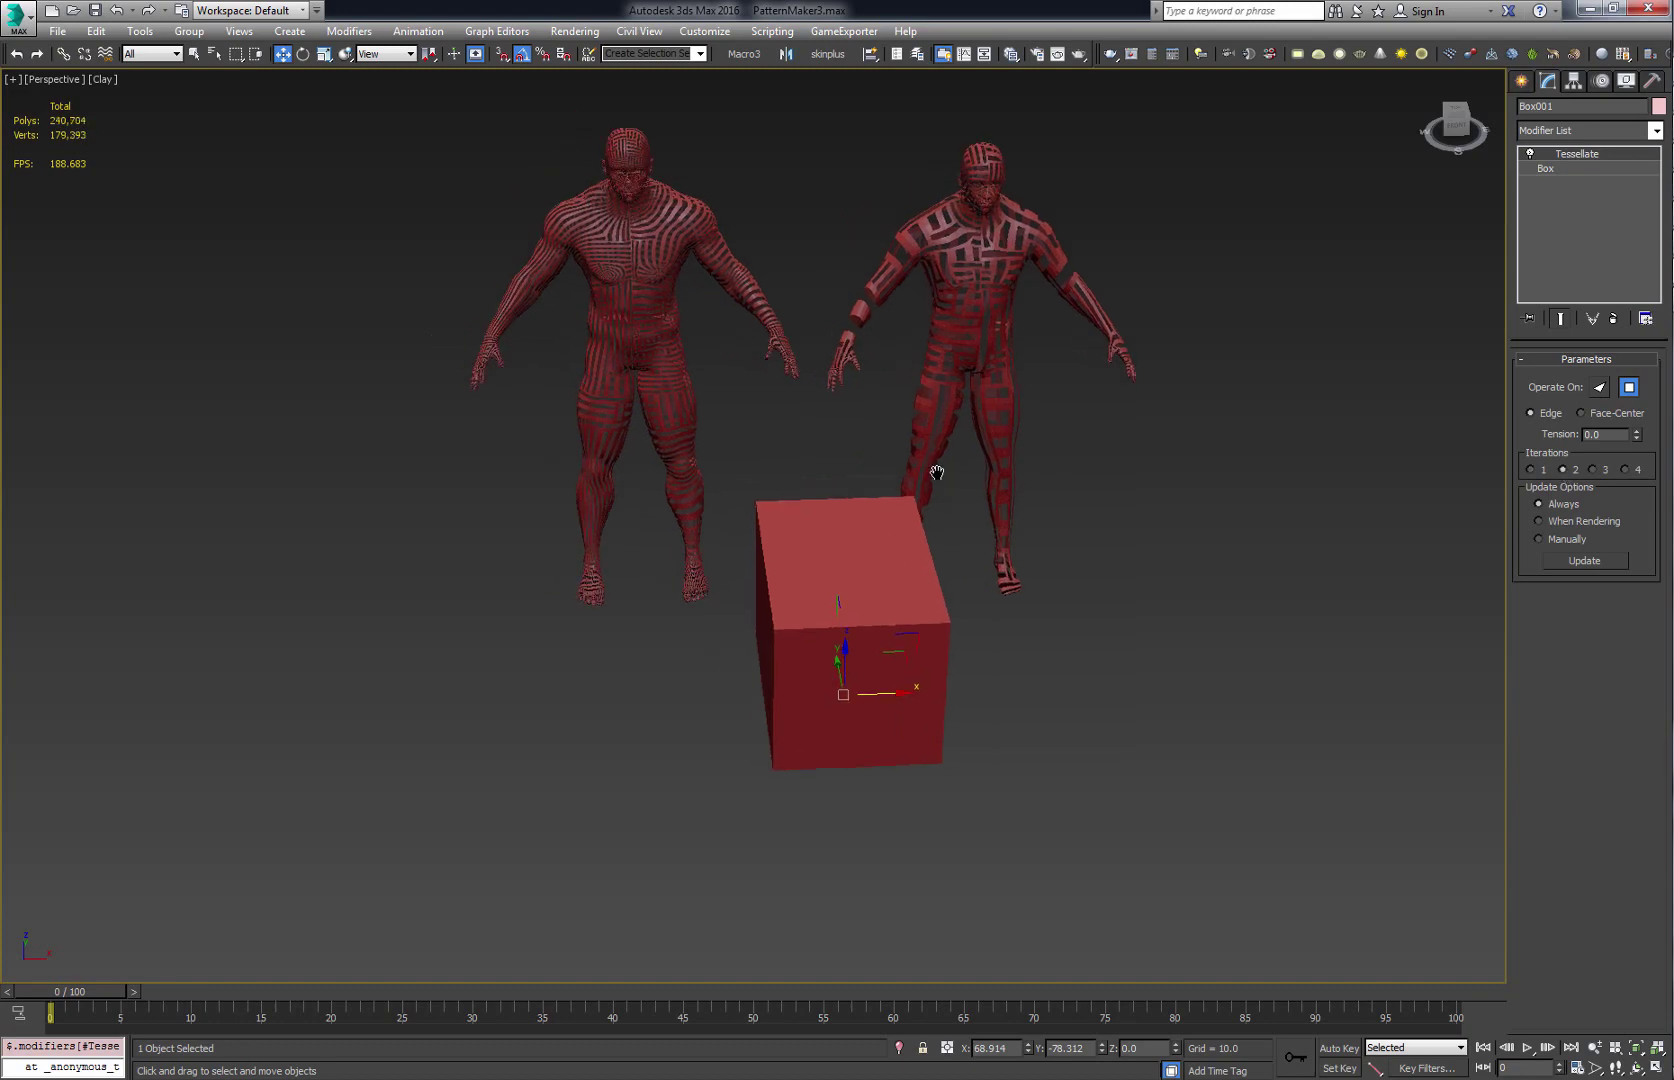
{"action": "left_click", "coordinate": [756, 272]}
{"action": "left_click_drag", "start_coordinate": [1147, 565], "coordinate": [932, 697]}
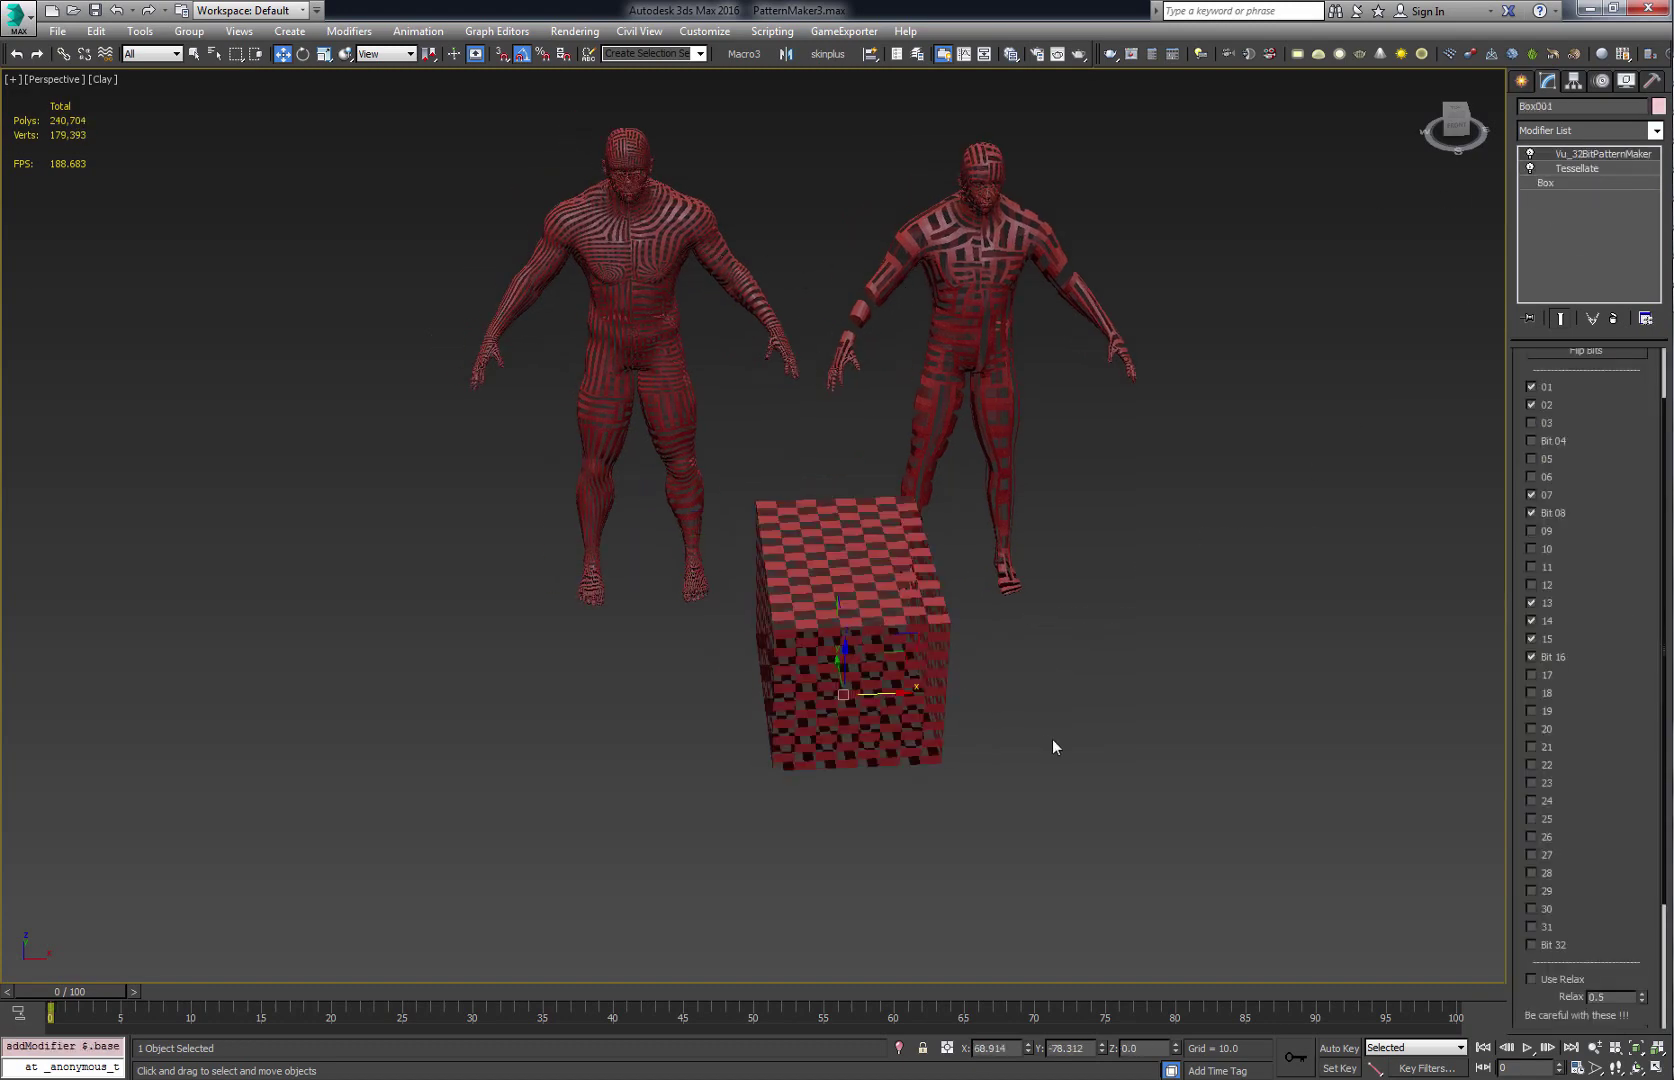
{"action": "scroll", "coordinate": [900, 760], "scroll_direction": "up", "scroll_amount": 5}
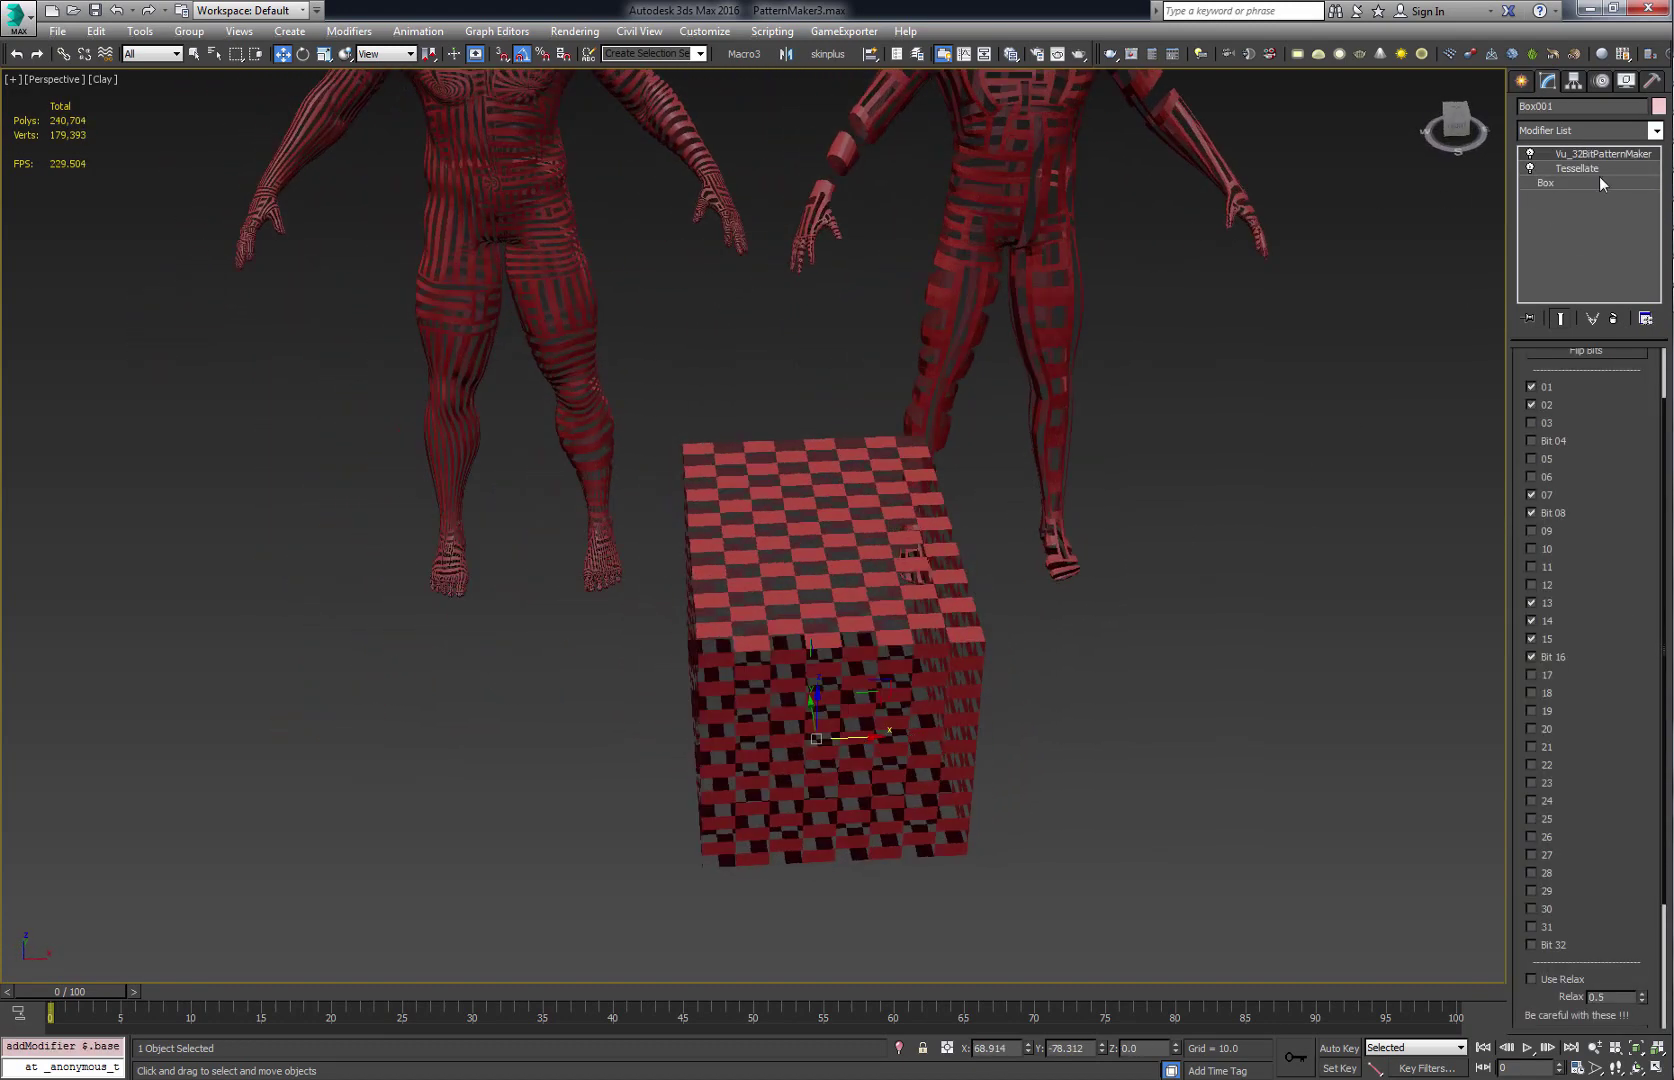
- Try 3 Tessellate iterations under the box's pattern, and set the iterations to 1
{"action": "left_click", "coordinate": [1577, 168]}
{"action": "left_click", "coordinate": [1593, 469]}
{"action": "middle_click_drag", "start_coordinate": [1130, 640], "coordinate": [889, 562], "text": "alt"}
{"action": "left_click", "coordinate": [1530, 469]}
{"action": "scroll", "coordinate": [889, 562], "scroll_direction": "down", "scroll_amount": 3}
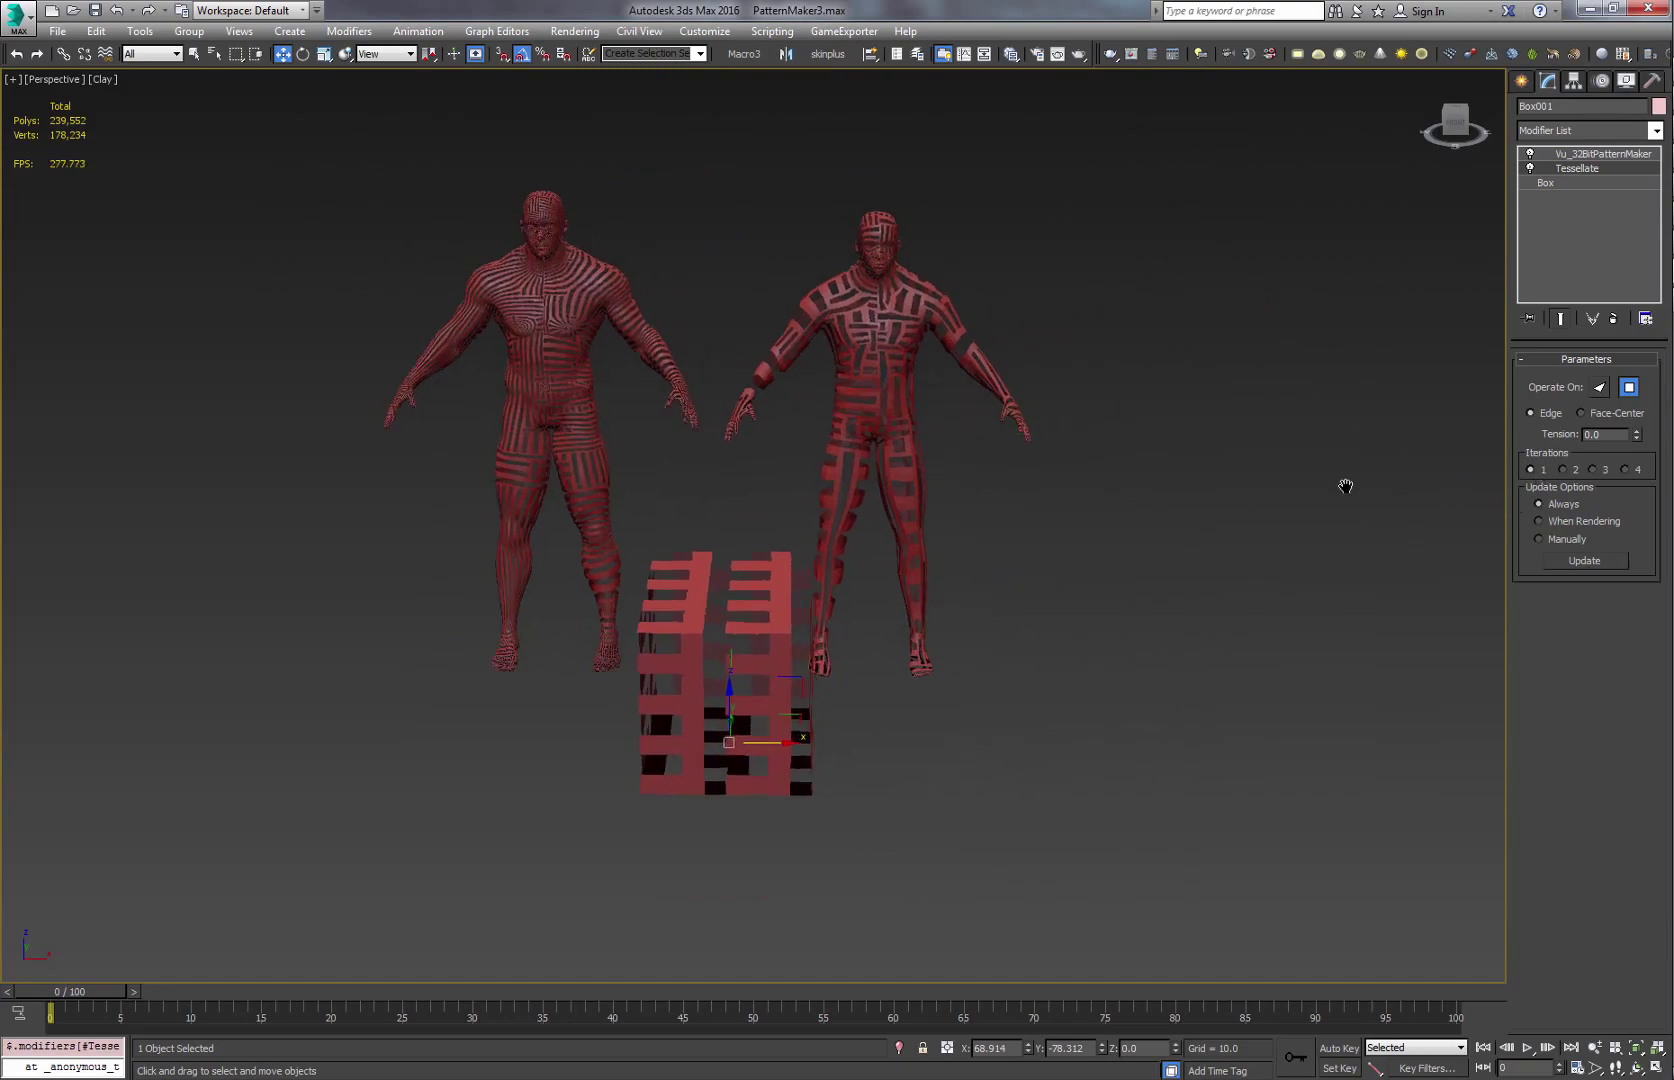